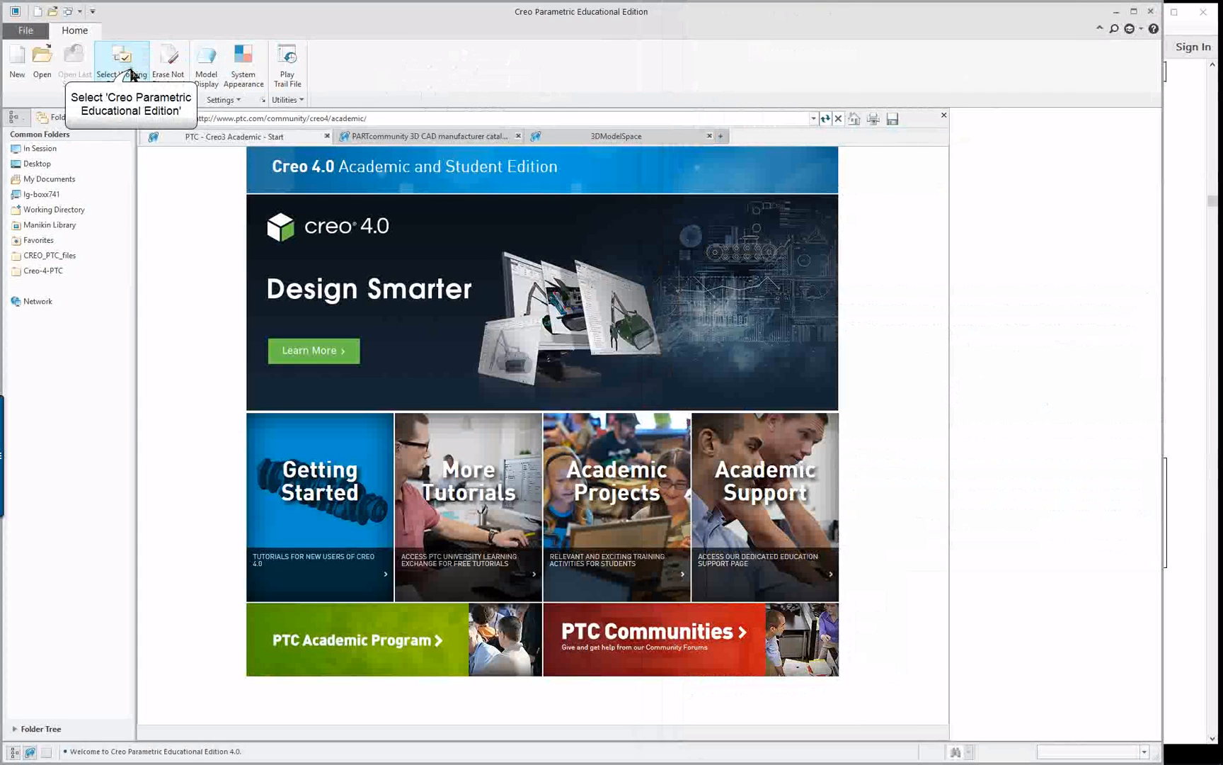
Set the working directory to the Creo-4-PTC folder
left_click(122, 62)
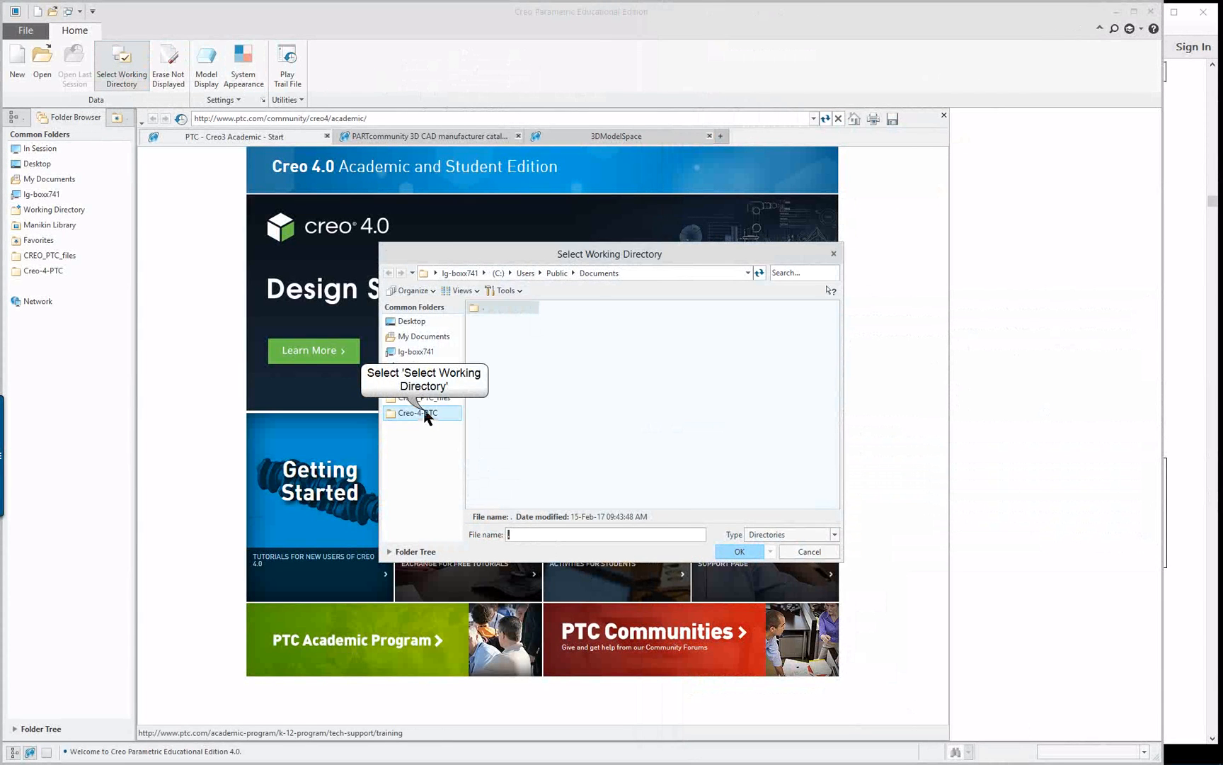
left_click(428, 414)
left_click(739, 551)
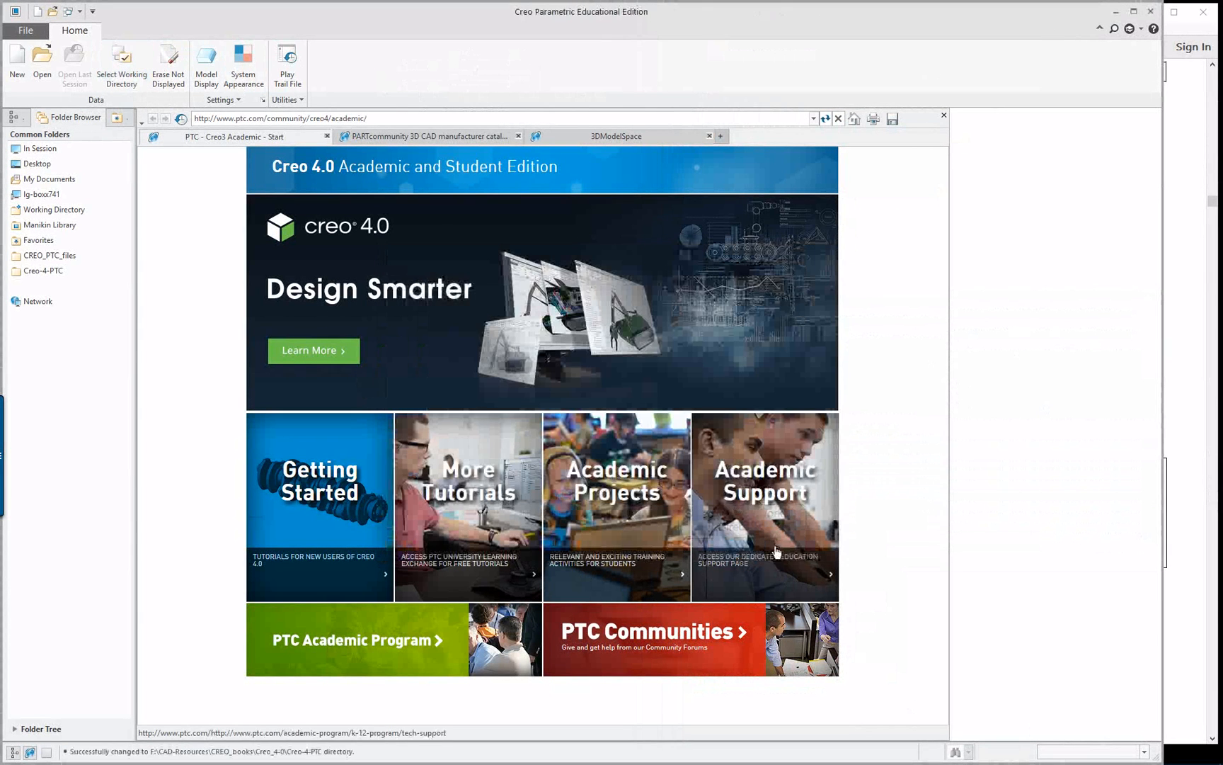
Create a new solid part named clamp- using the default template
left_click(25, 32)
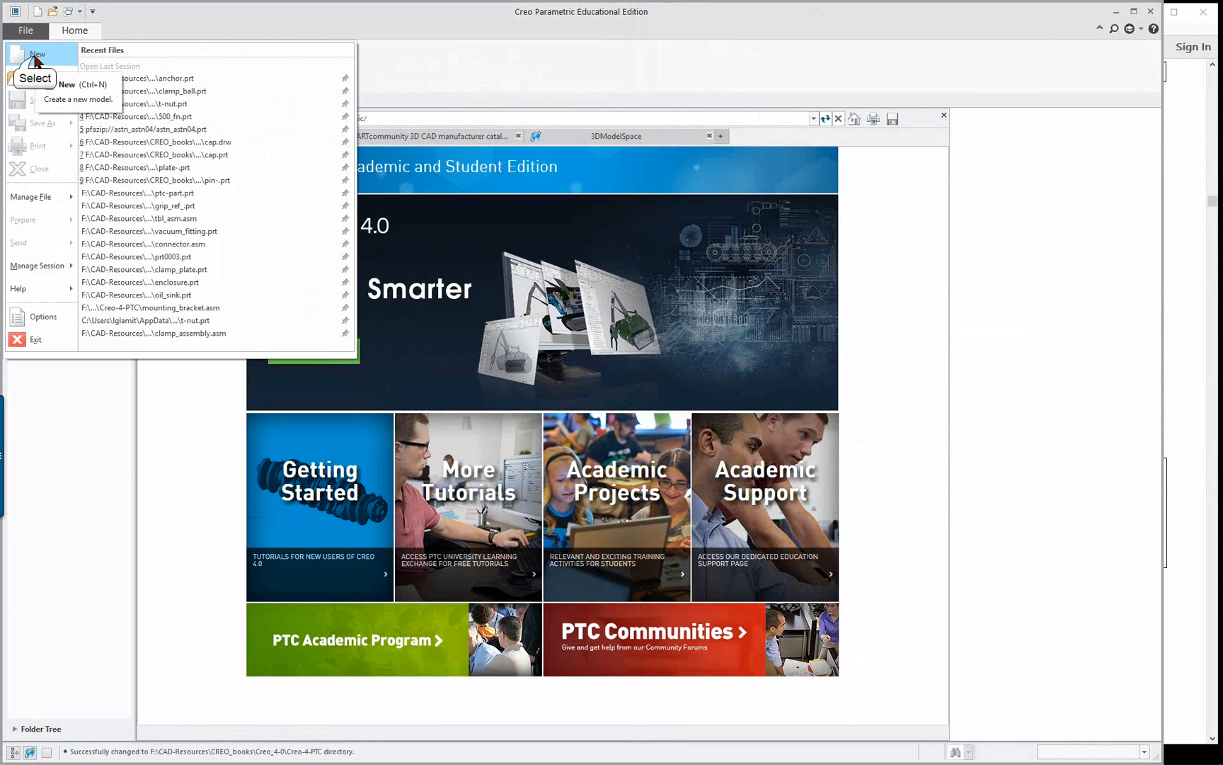
left_click(35, 57)
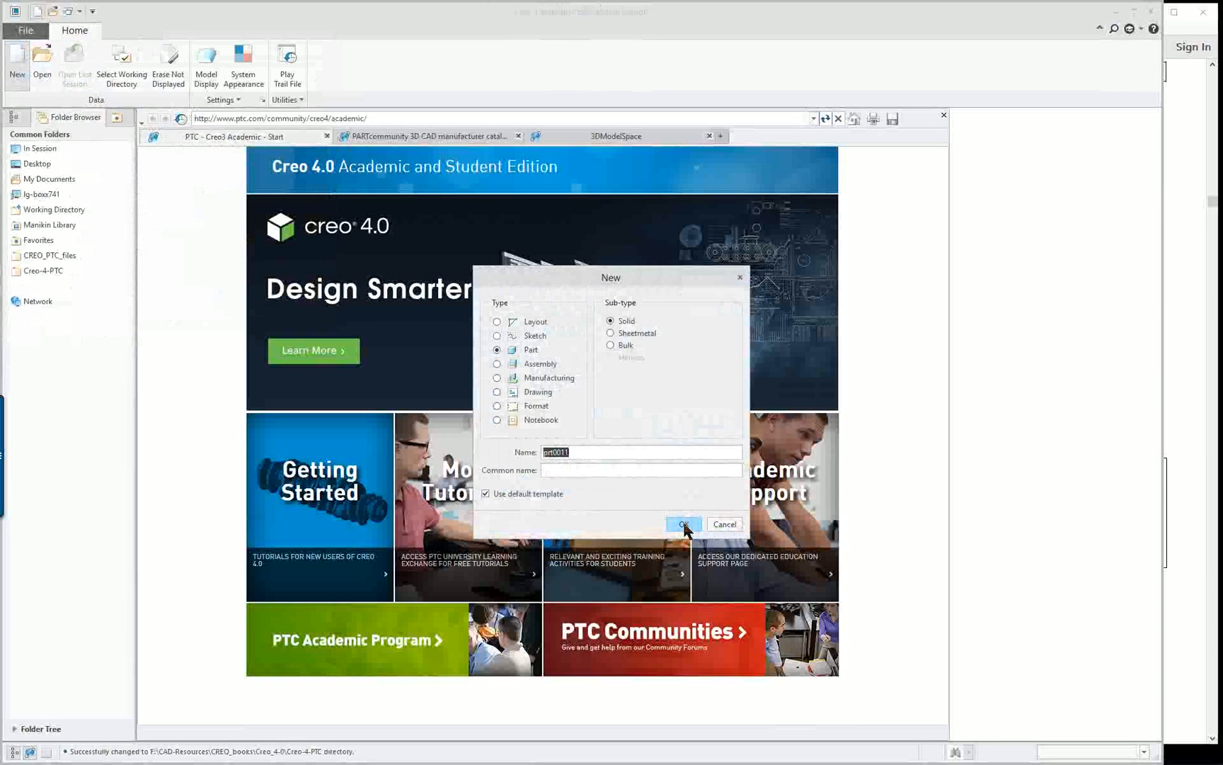
type("c")
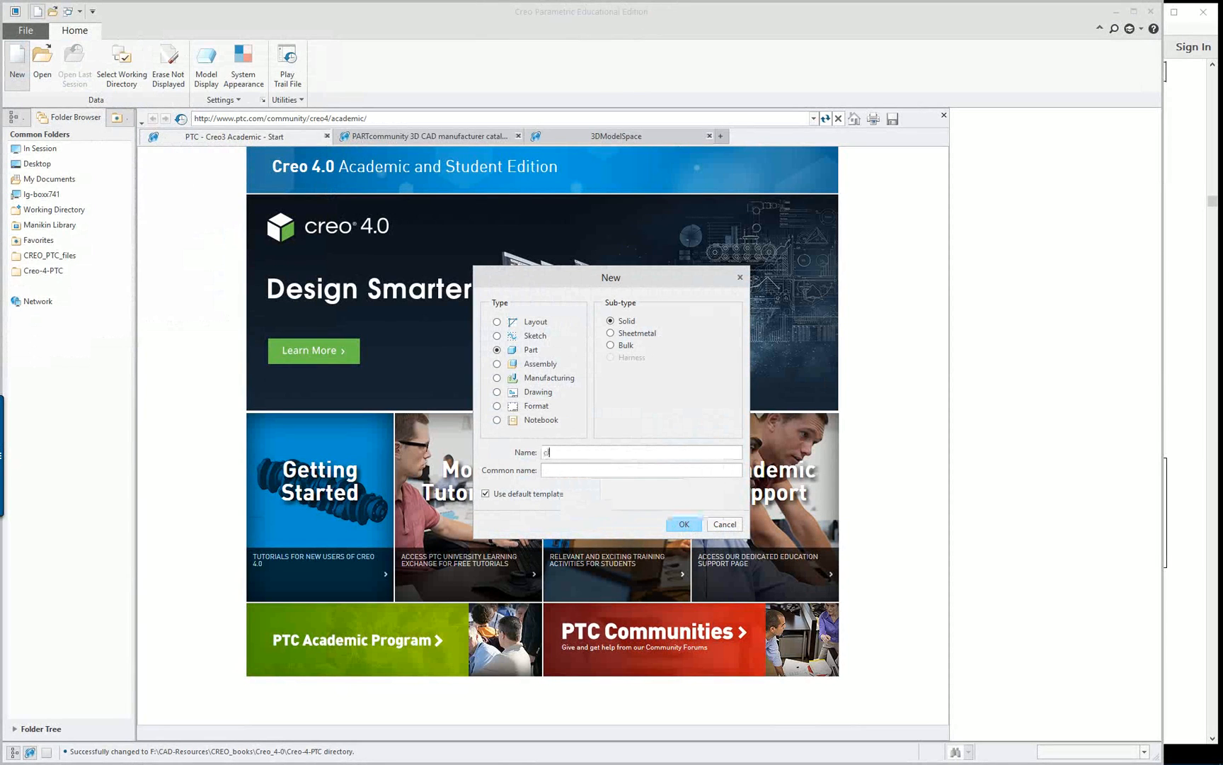
type("lamp-")
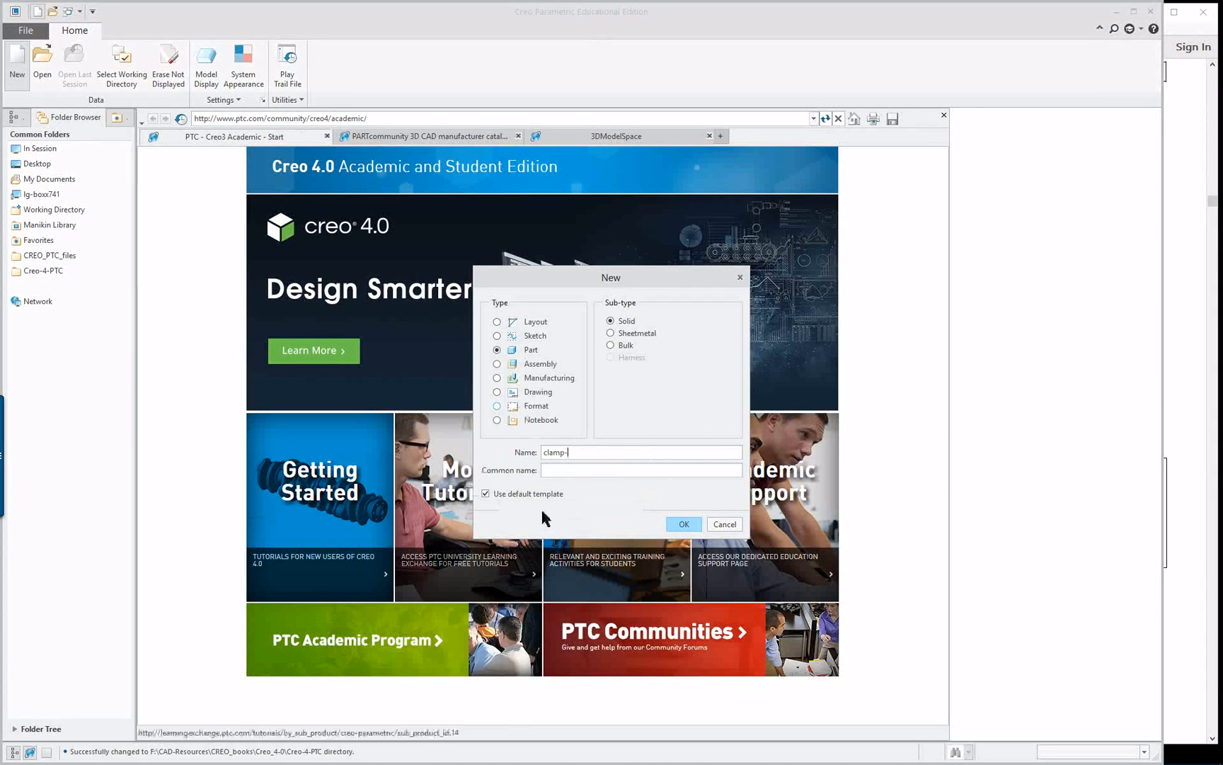
left_click(684, 524)
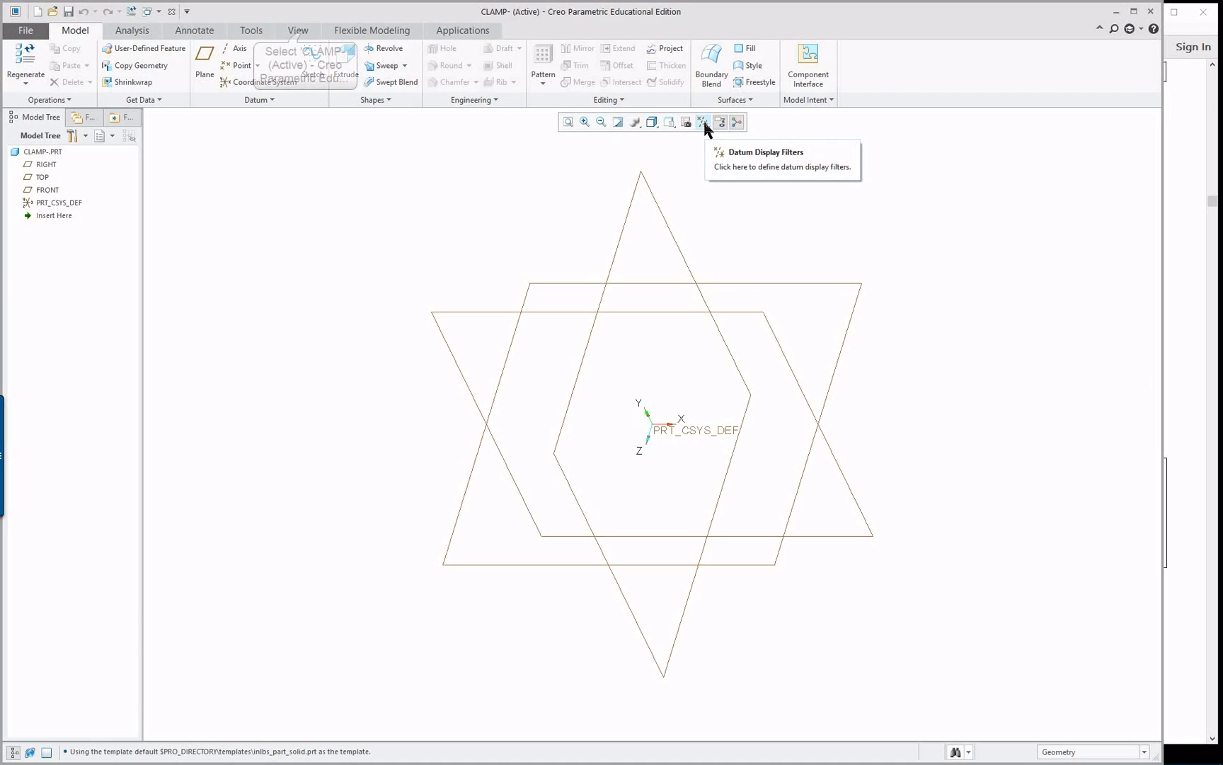
Turn on the display of the datum plane name tags
left_click(301, 31)
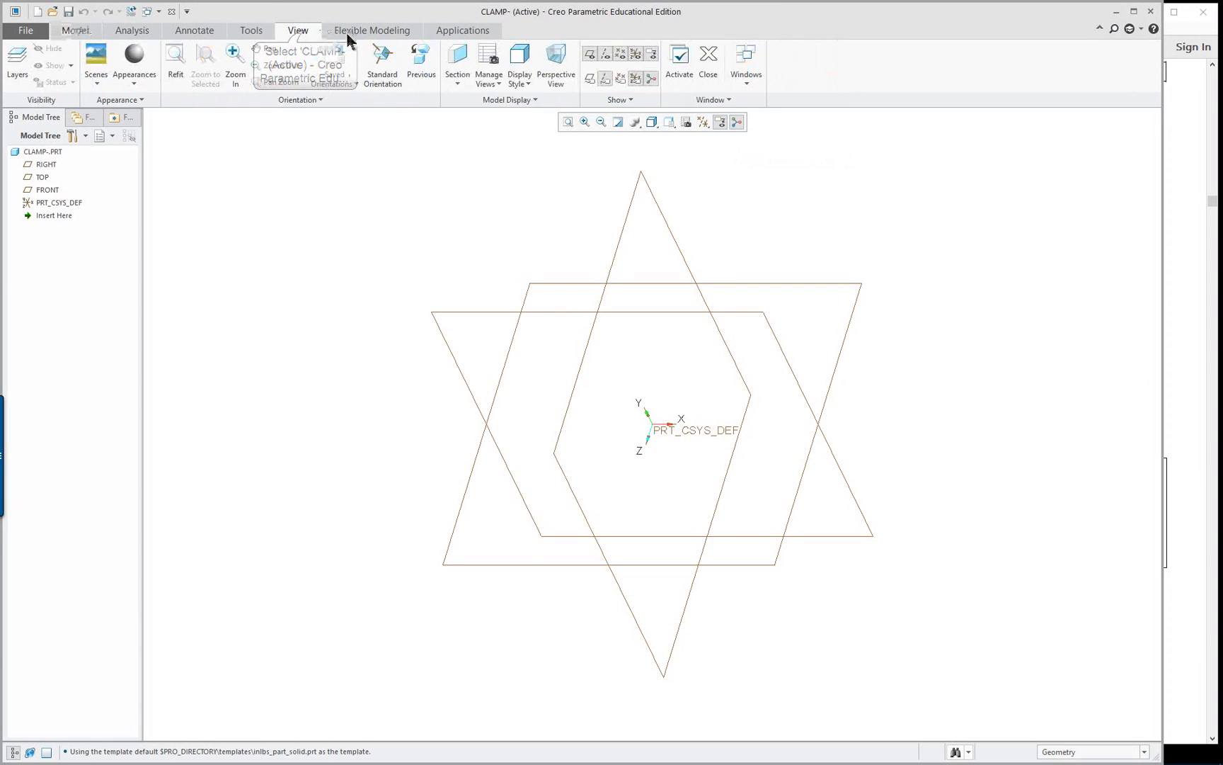
left_click(619, 79)
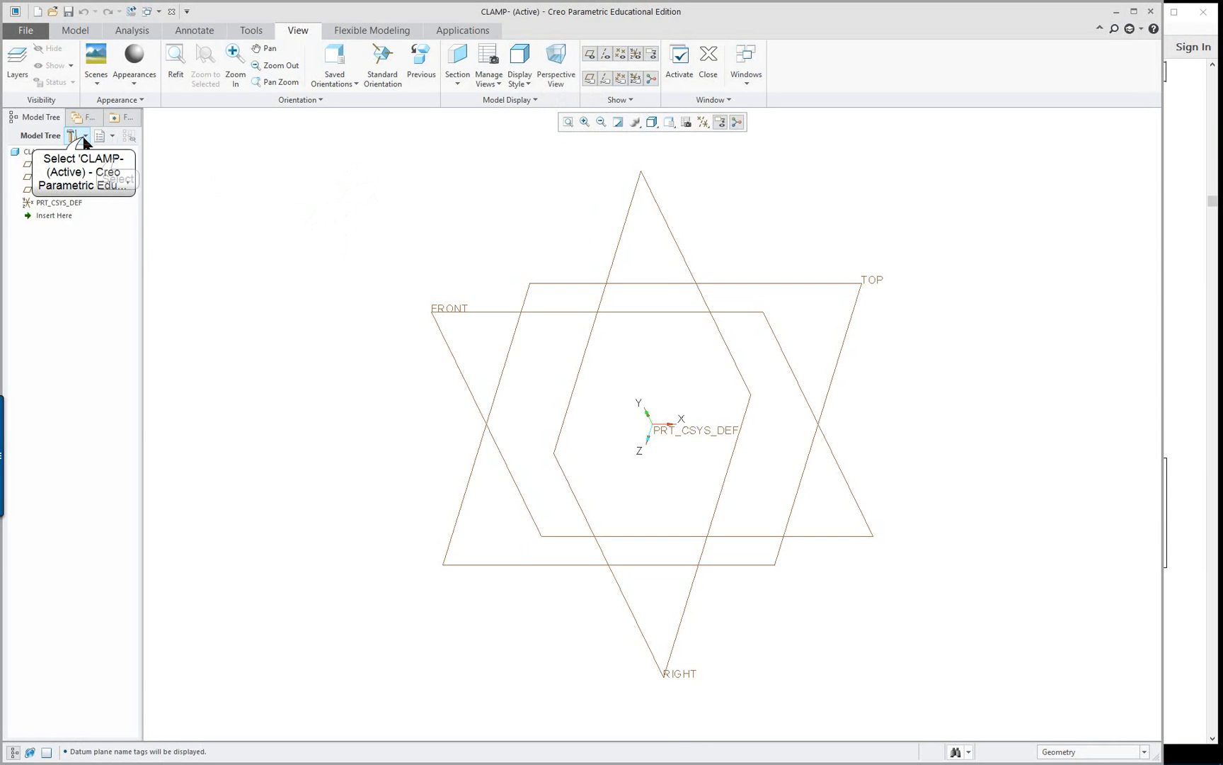
Include placement folders, annotations and auto round members among the items displayed in the model tree
left_click(73, 136)
left_click(113, 153)
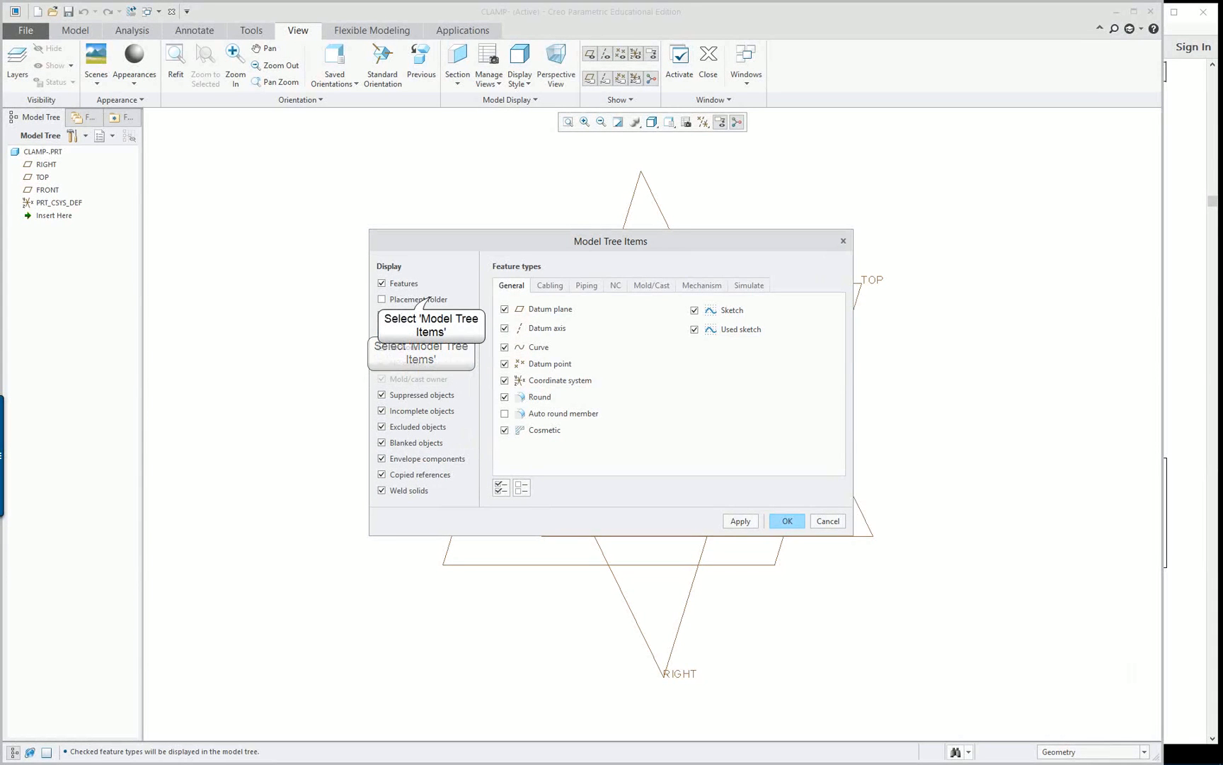
left_click(421, 300)
left_click(421, 331)
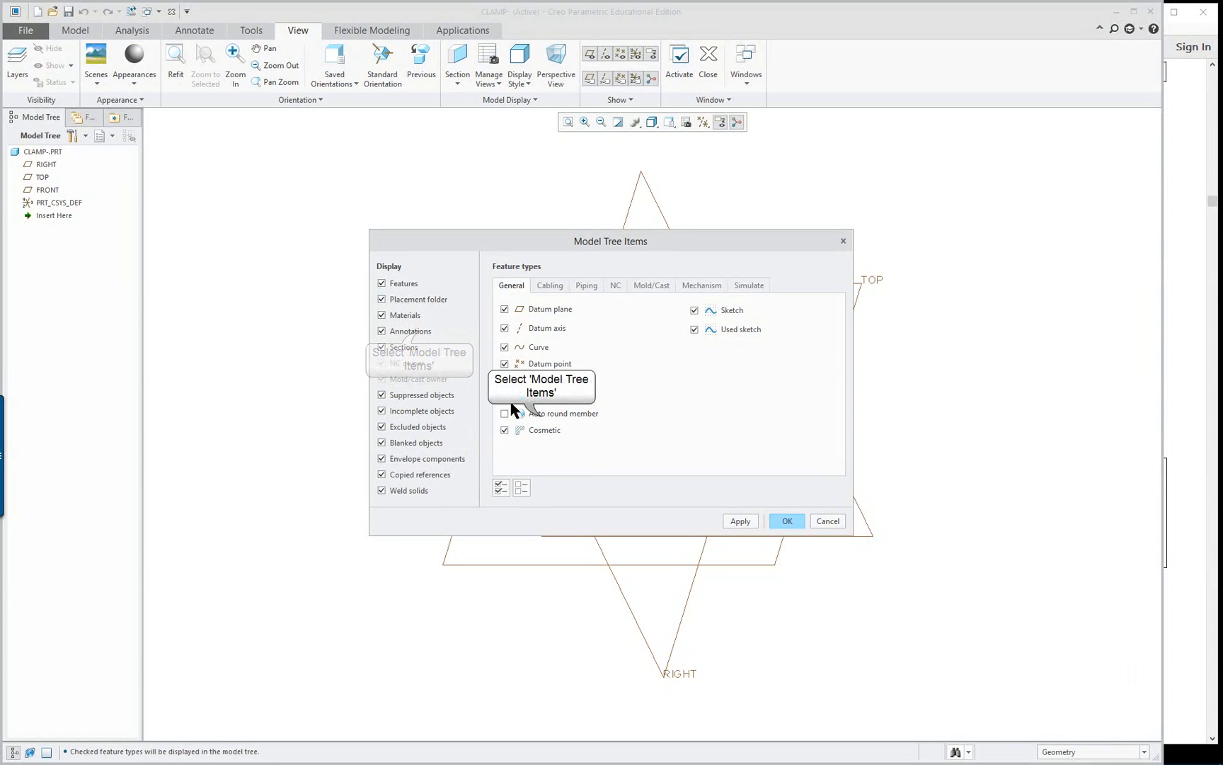
left_click(538, 413)
left_click(782, 520)
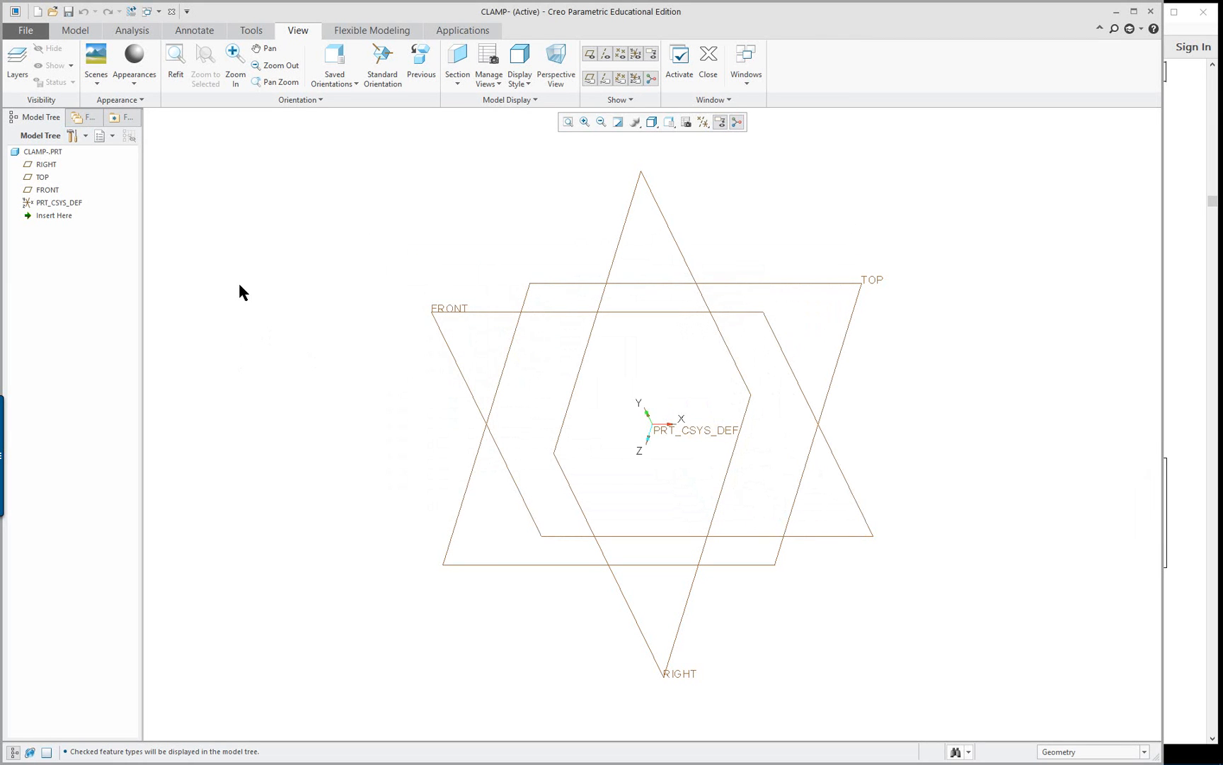
Open the model properties and assign steel.mtl from the Legacy-Materials library folder to the part
left_click(26, 31)
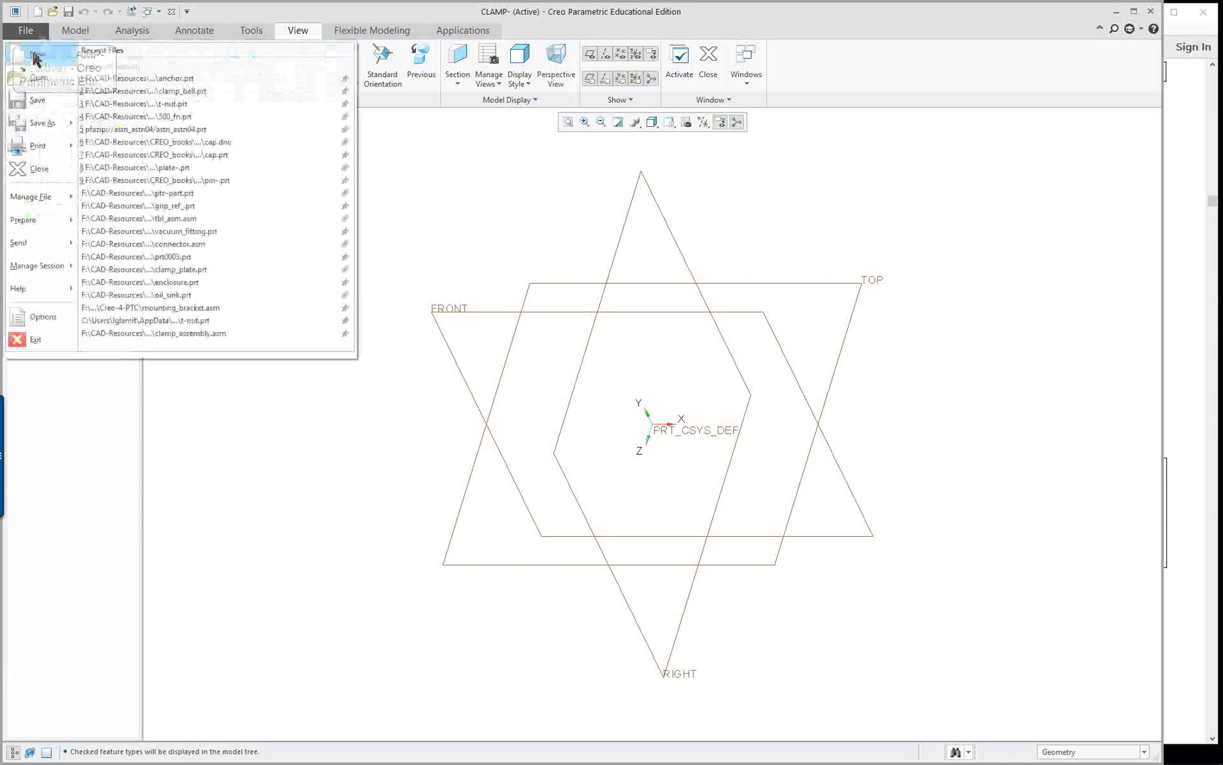
mouse_move(63, 223)
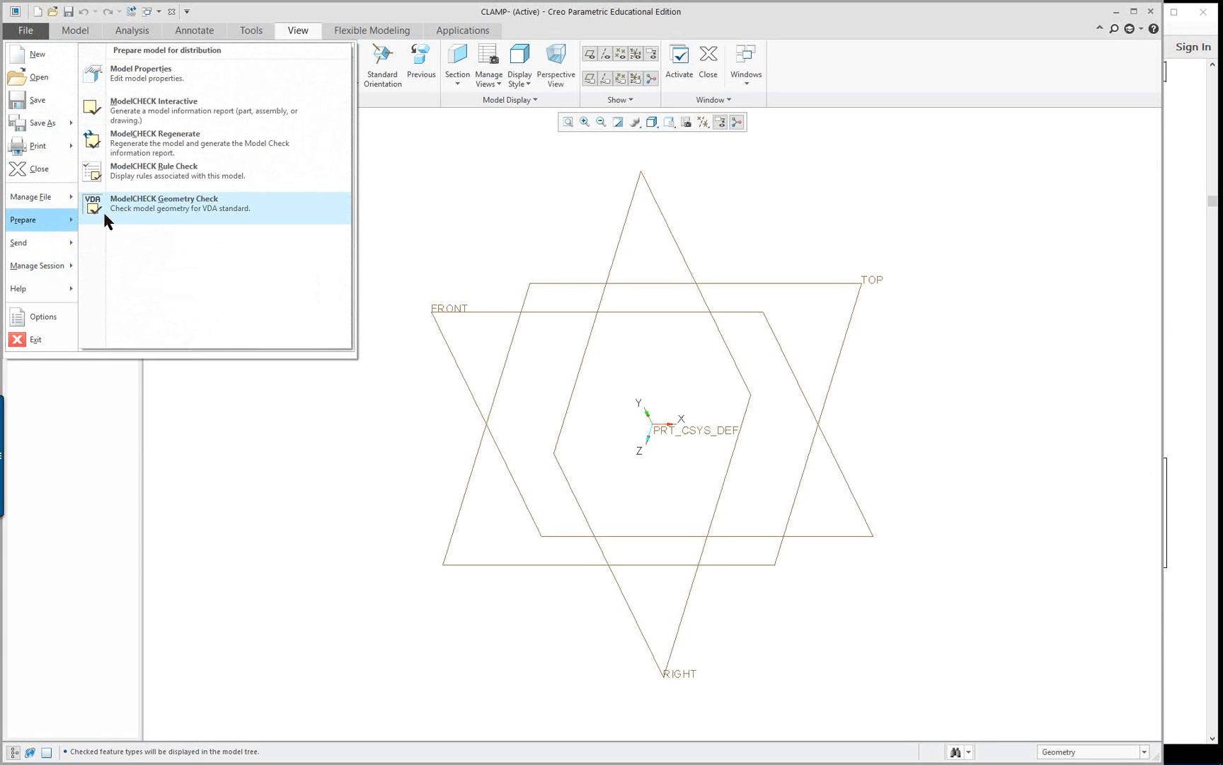
left_click(153, 84)
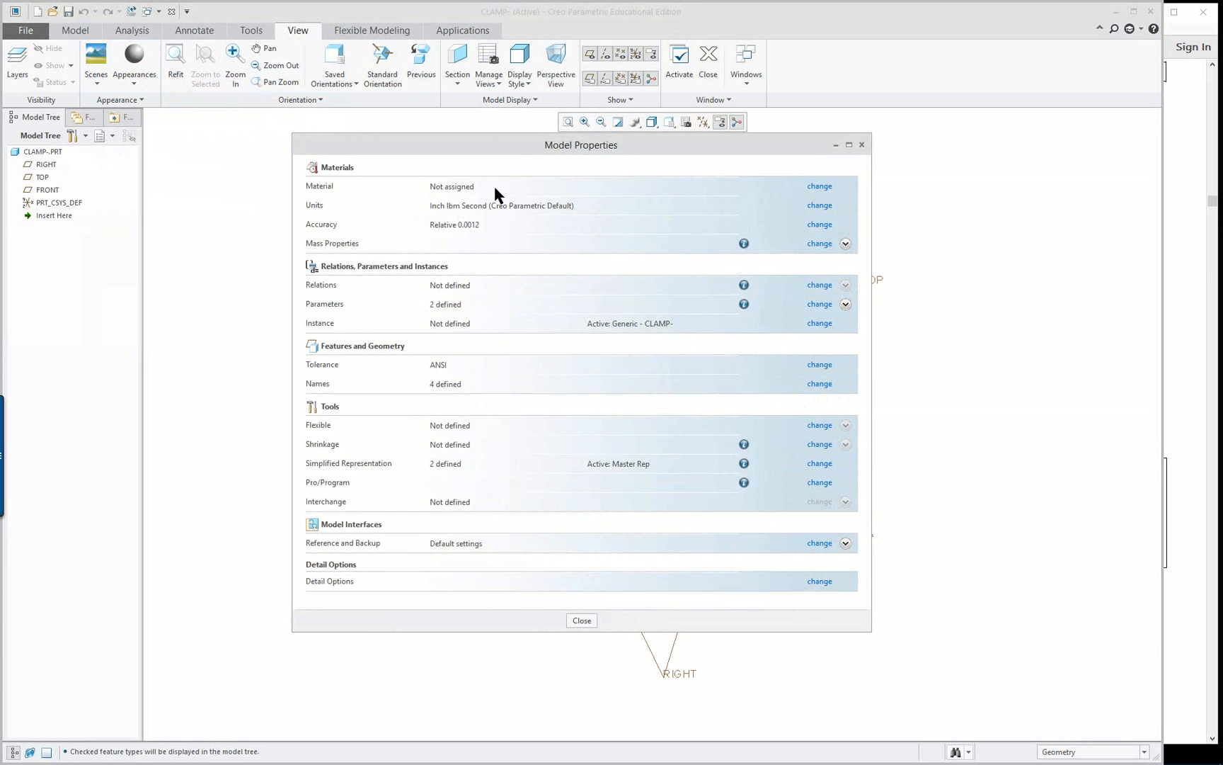
left_click(819, 188)
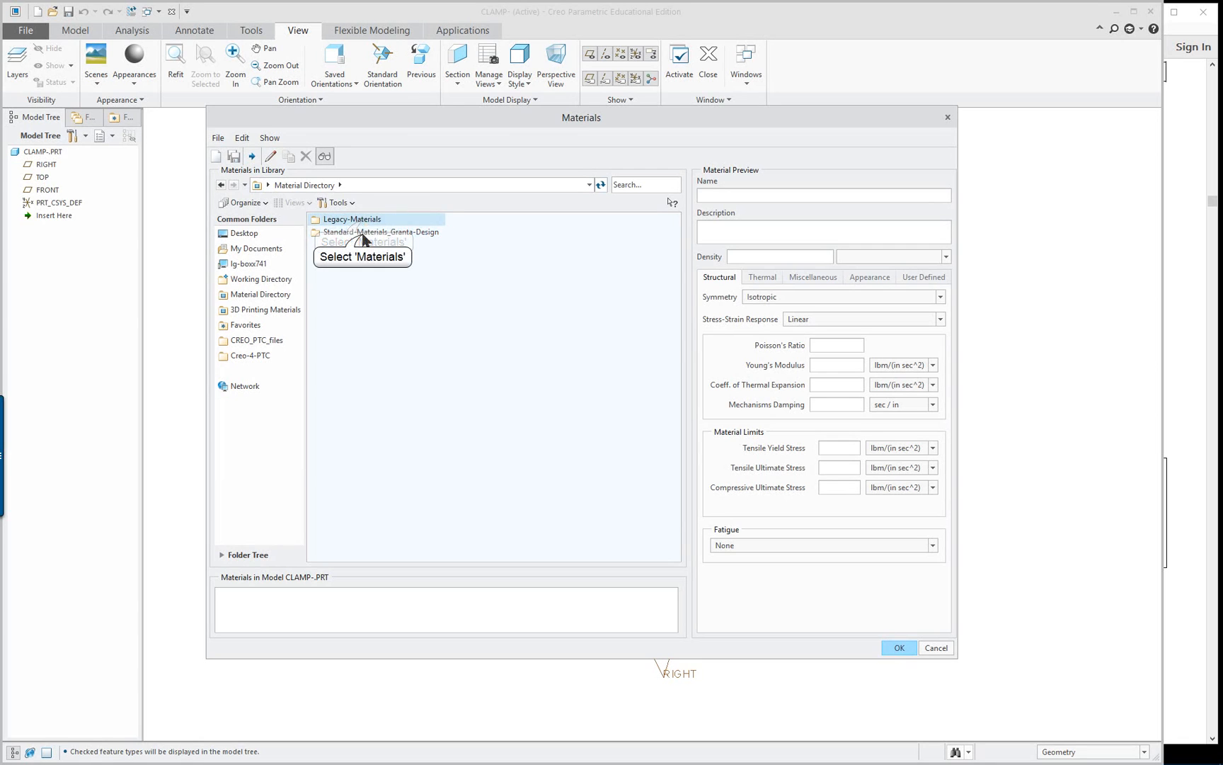
left_click(363, 233)
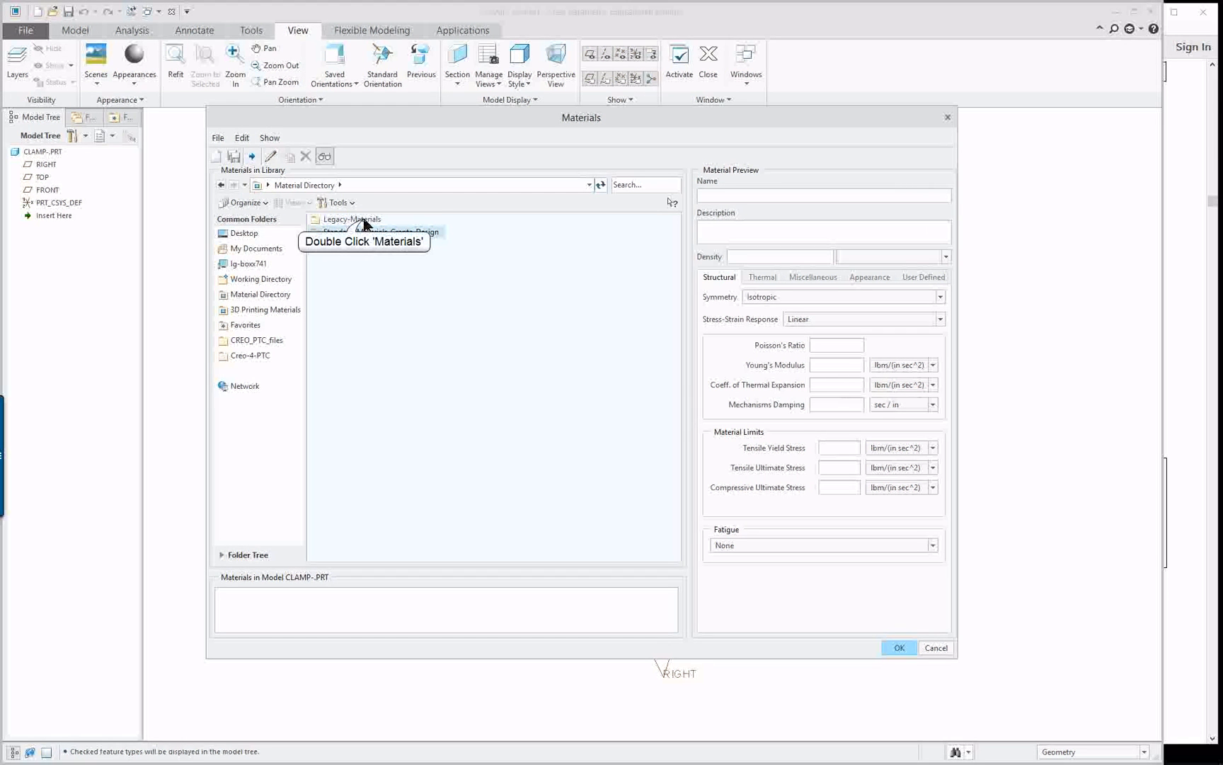
double_click(363, 221)
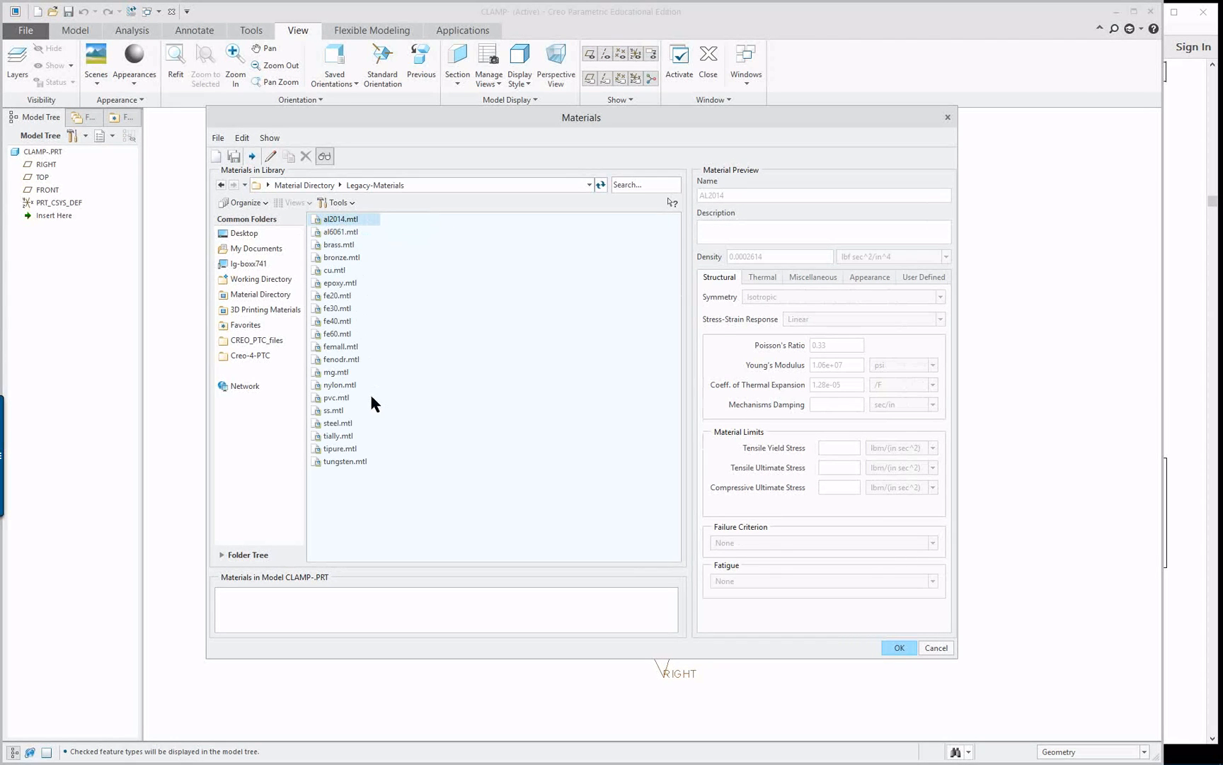
double_click(338, 424)
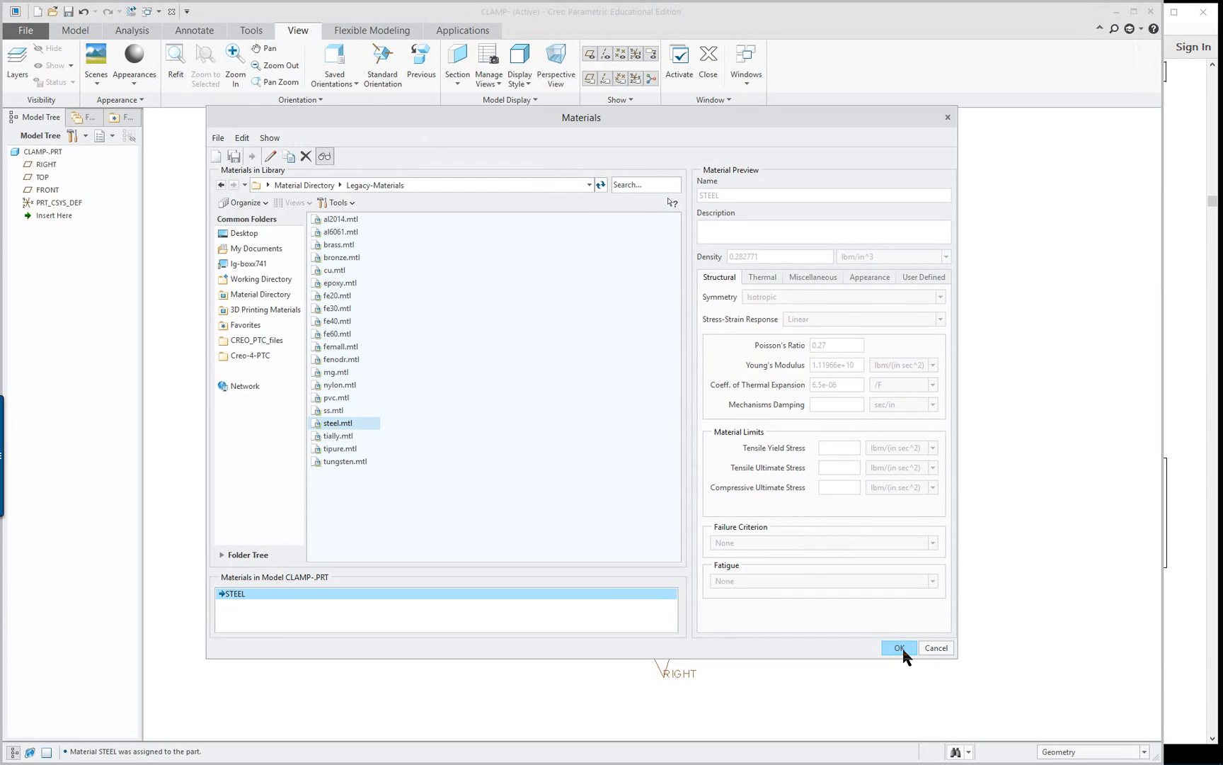
Review the steel's thermal, miscellaneous, appearance, user-defined and structural properties, and accept the material assignment
left_click(763, 277)
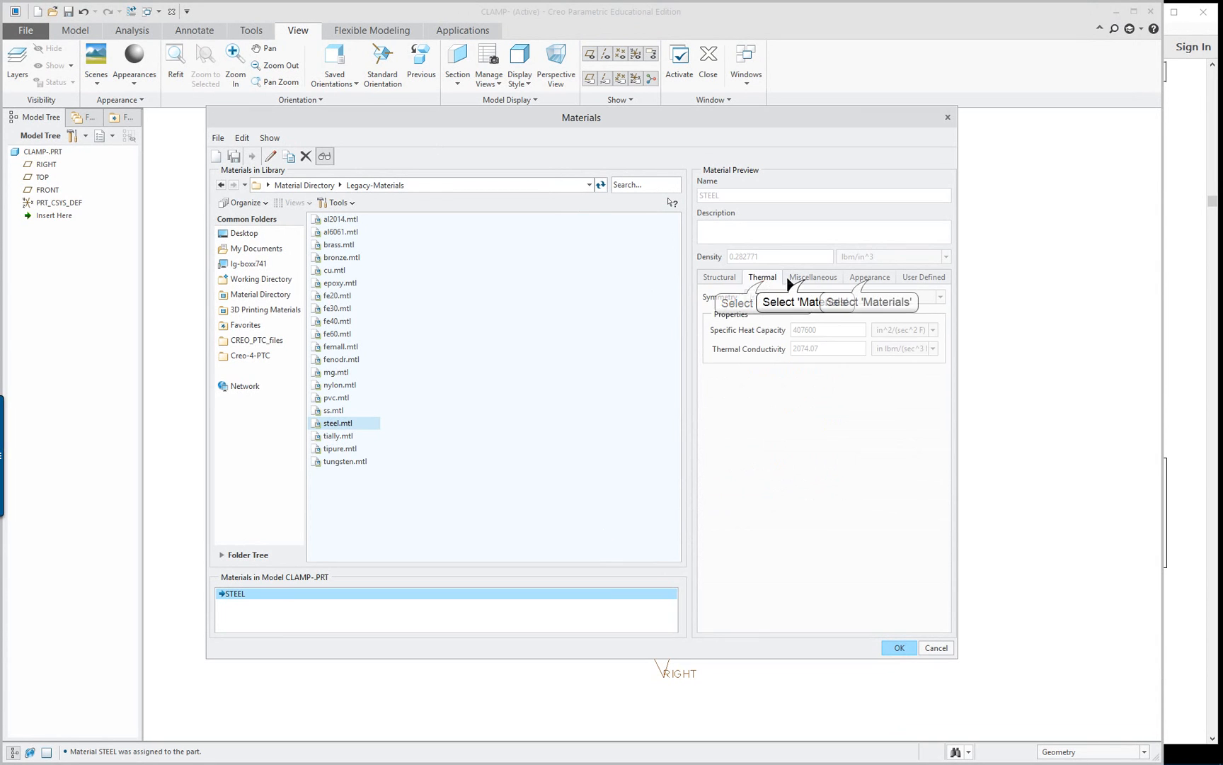
left_click(813, 277)
left_click(868, 277)
left_click(923, 277)
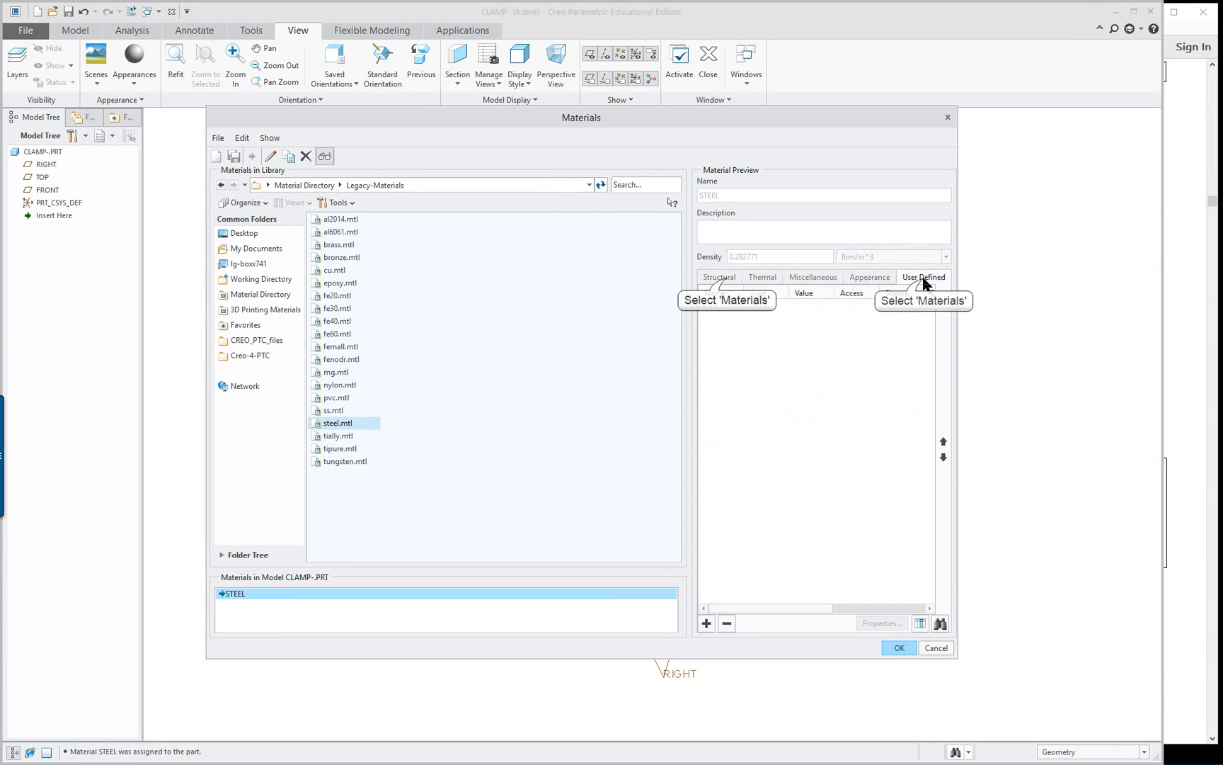
left_click(719, 277)
left_click(899, 647)
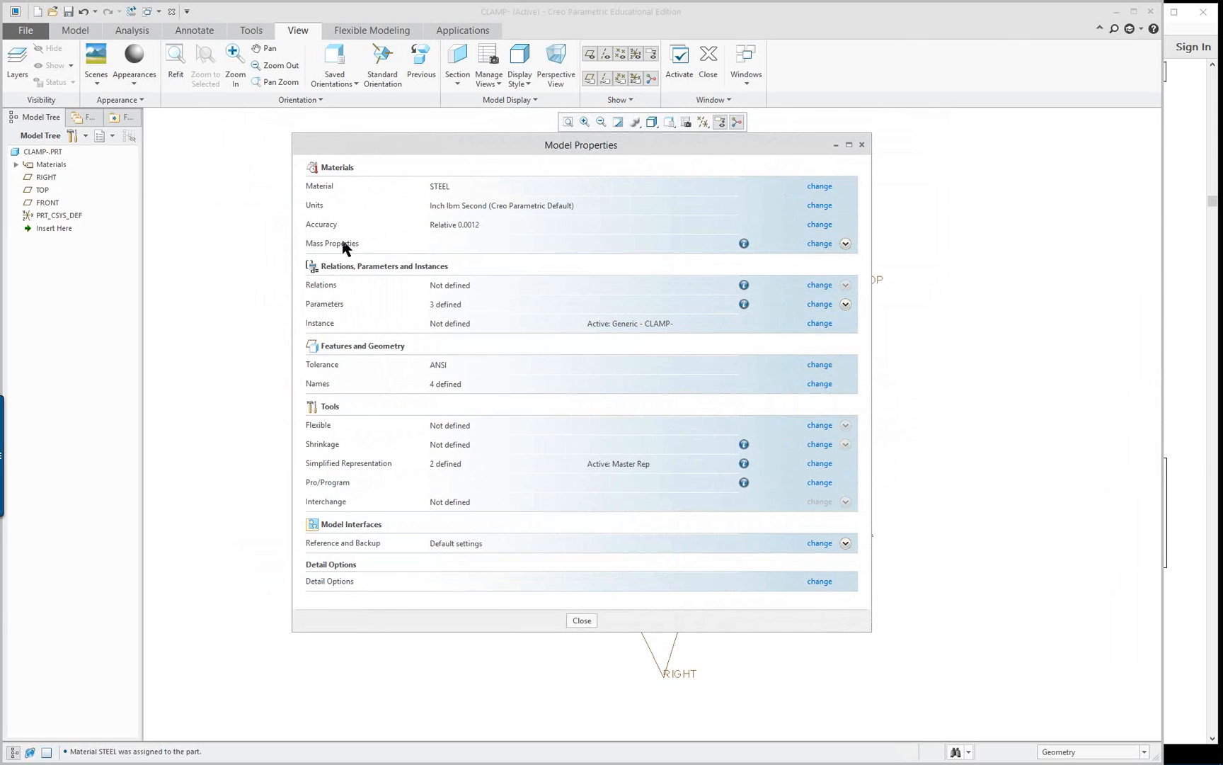
Set the model units to millimeter Newton Second (mmNs), interpreting the existing dimensions, and close the model properties
left_click(819, 205)
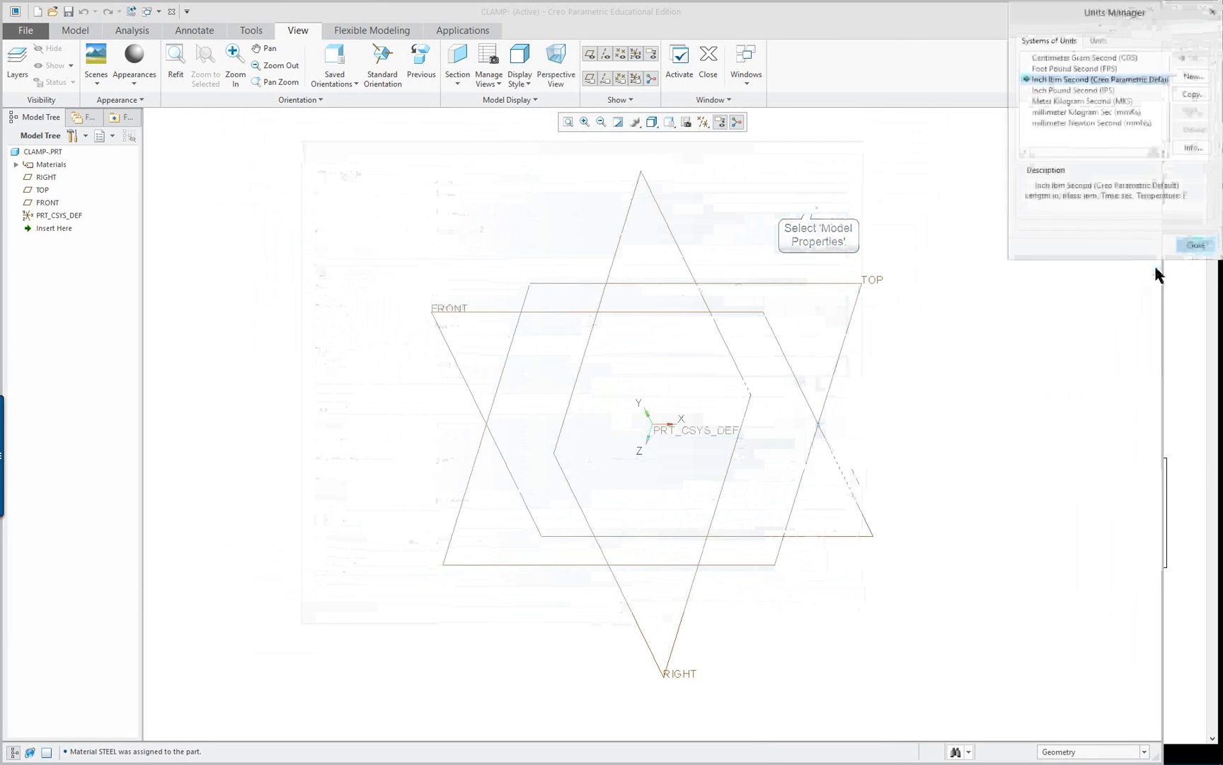
left_click(1065, 124)
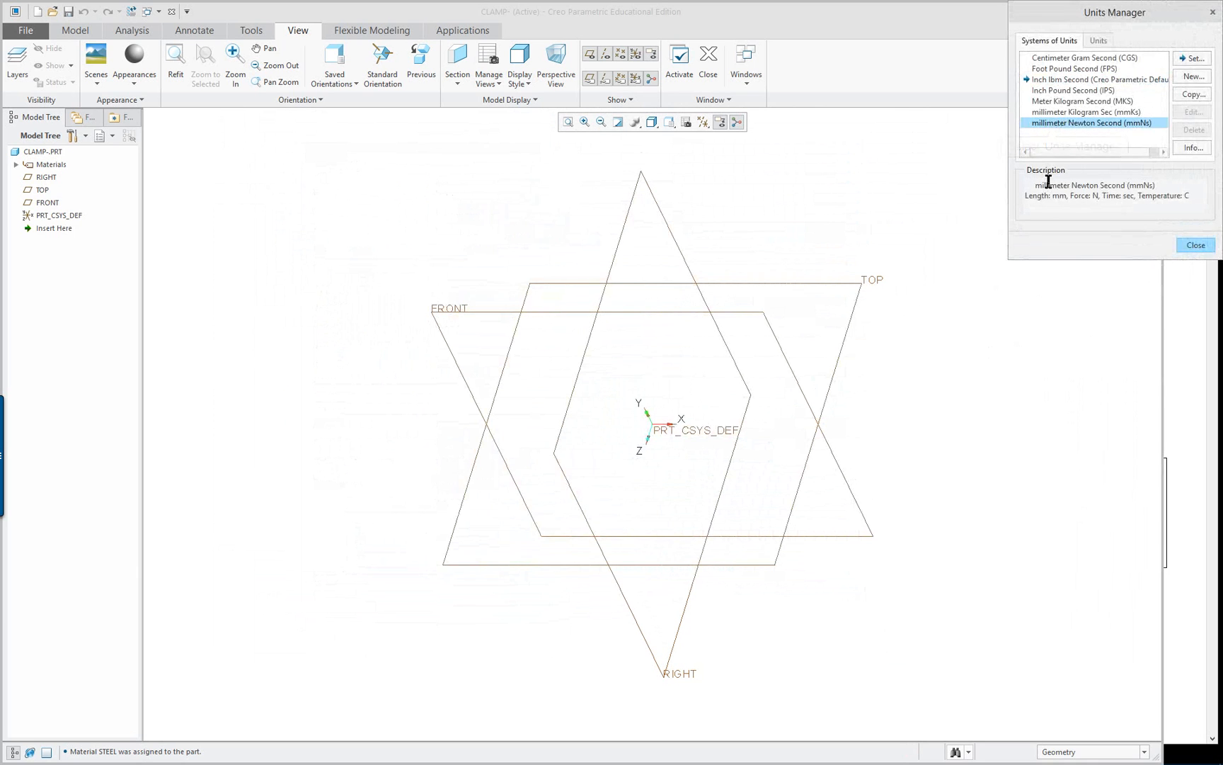
left_click(1192, 59)
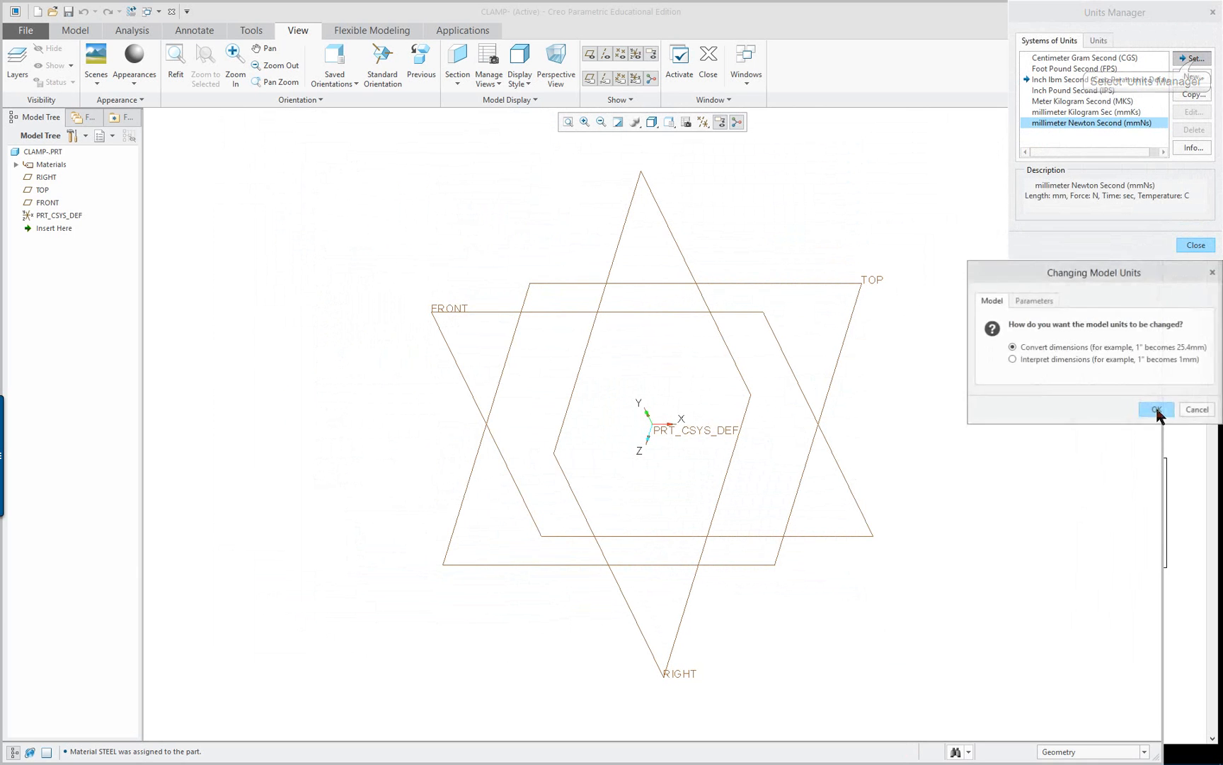
left_click_drag(1085, 277, 596, 262)
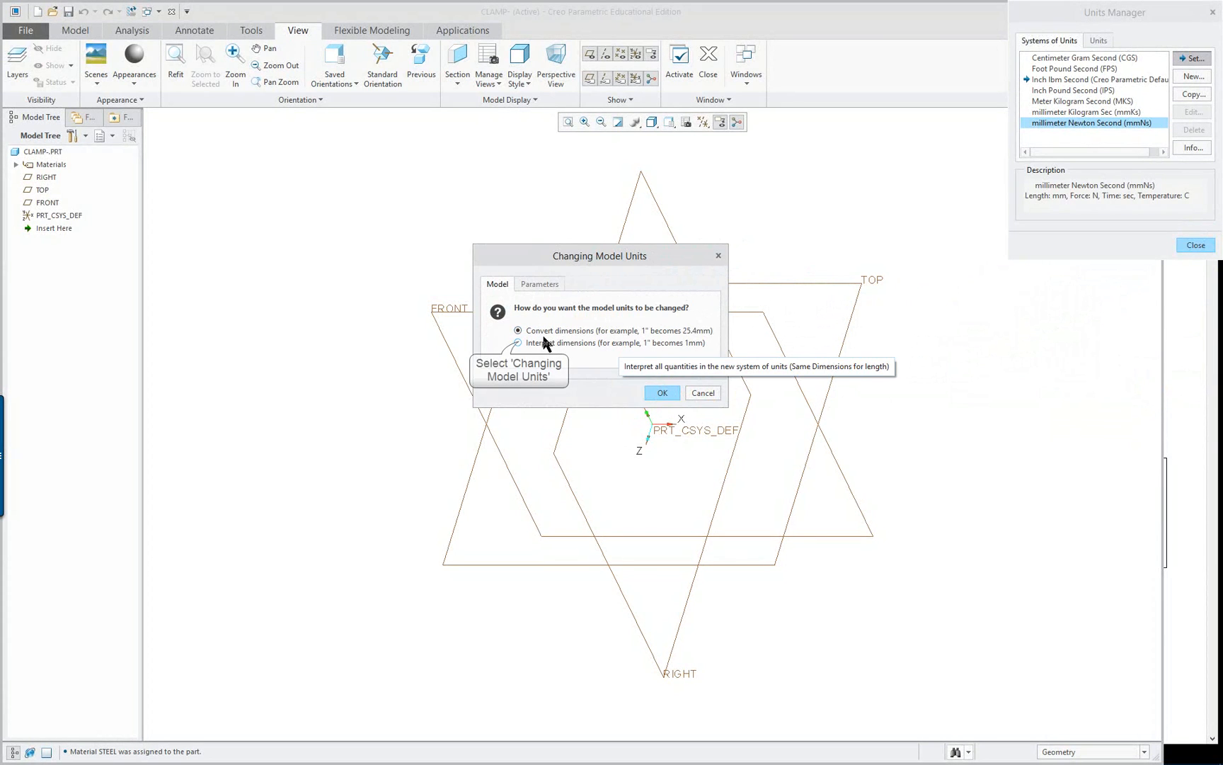
left_click(518, 344)
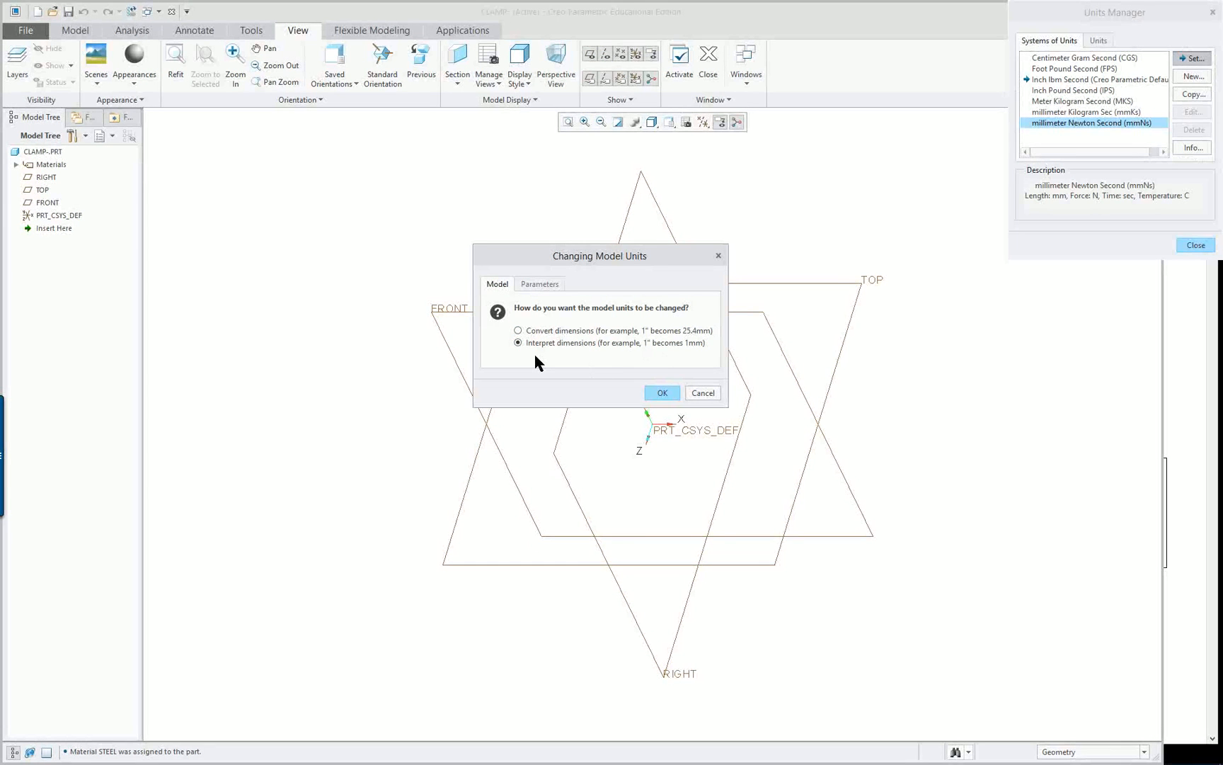
left_click(669, 394)
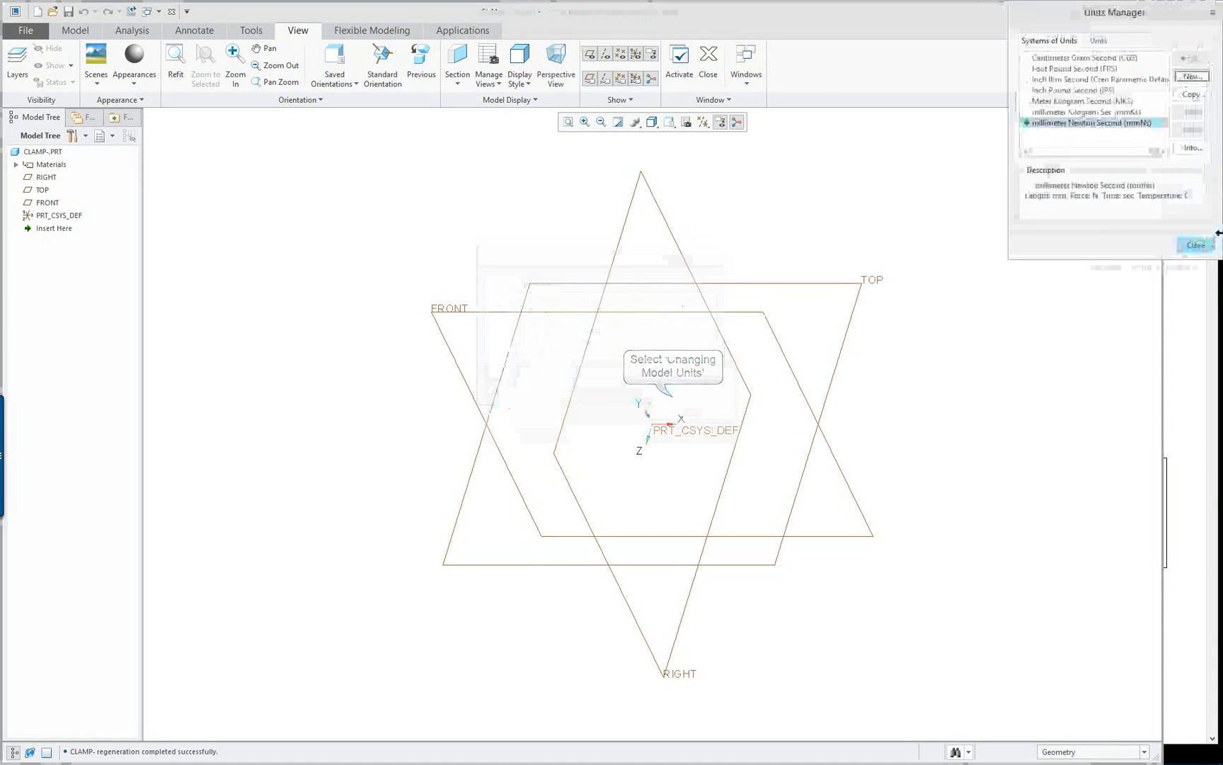
left_click(1192, 246)
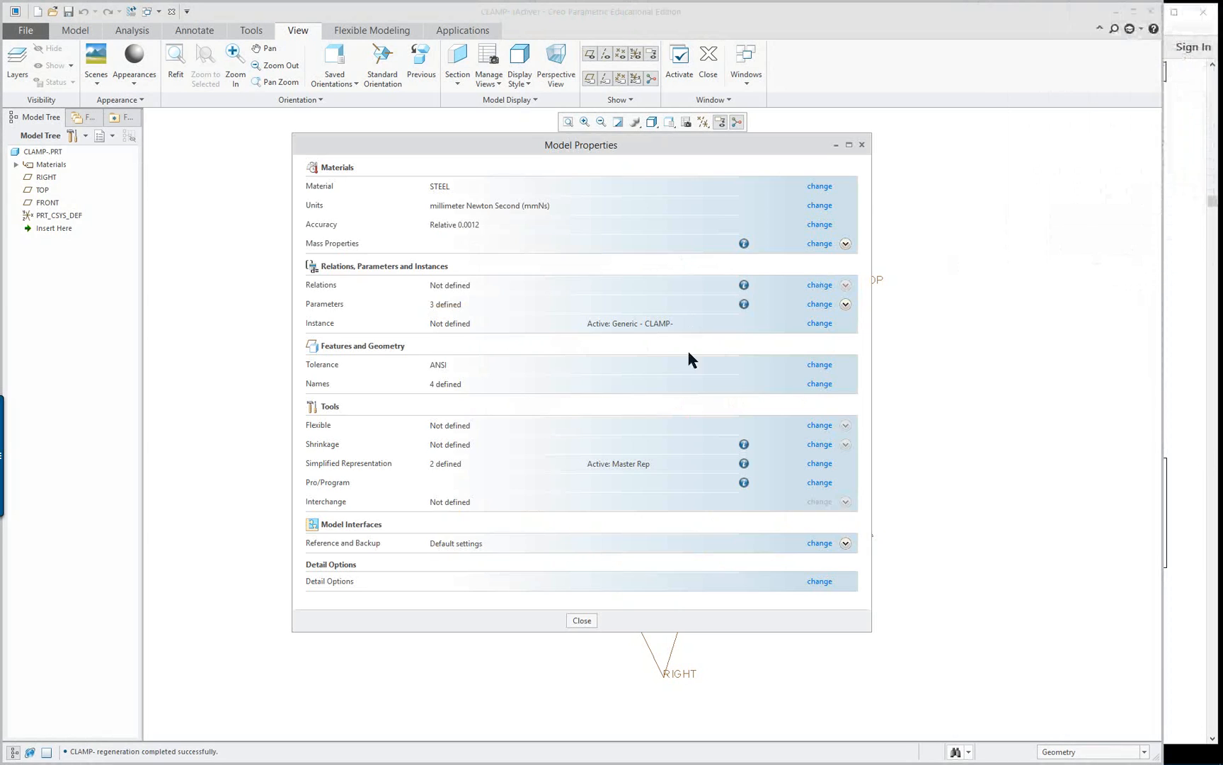
left_click(582, 620)
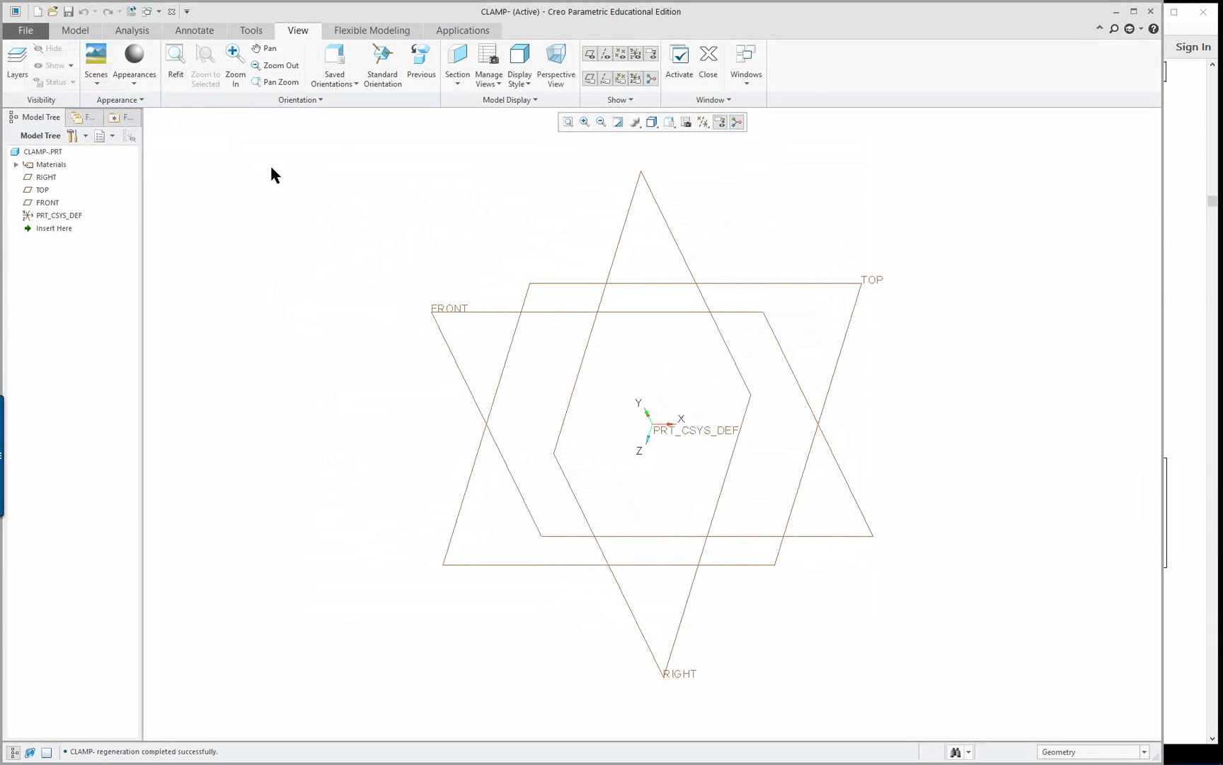
Open the model information report, check the part's material and units, and close the report
left_click(75, 30)
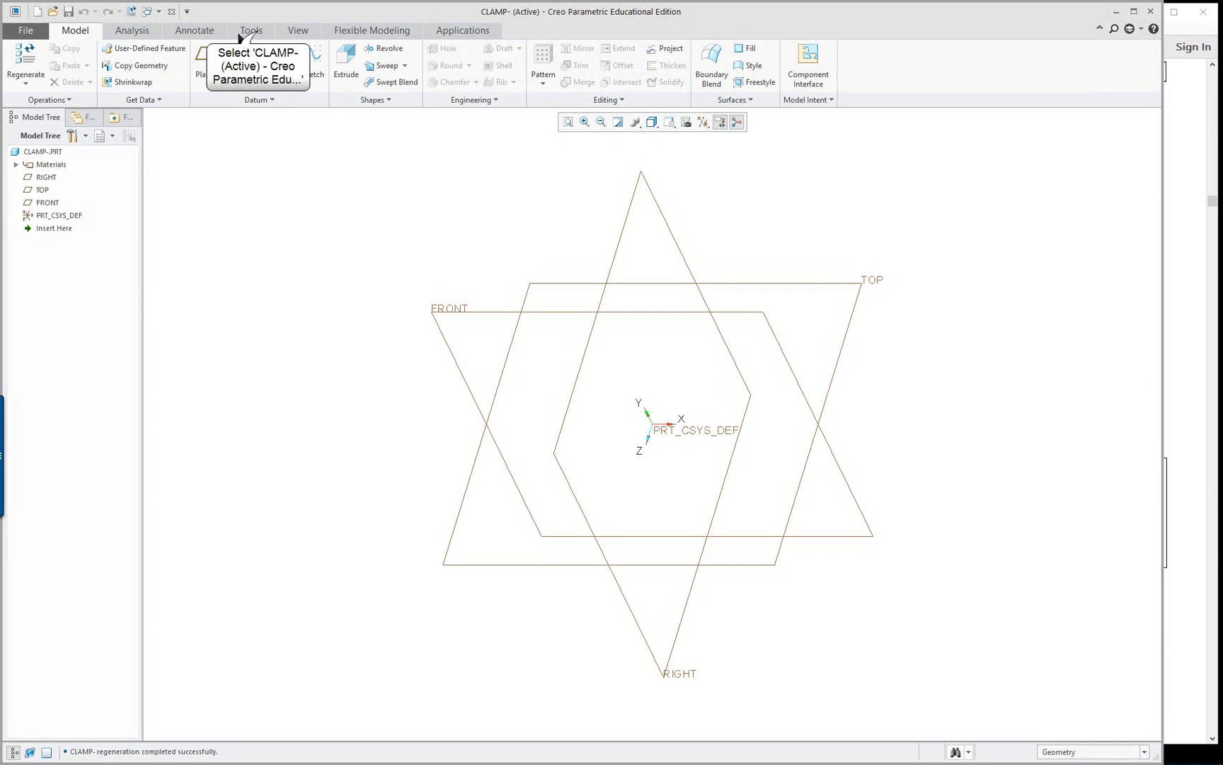
left_click(256, 32)
left_click(79, 66)
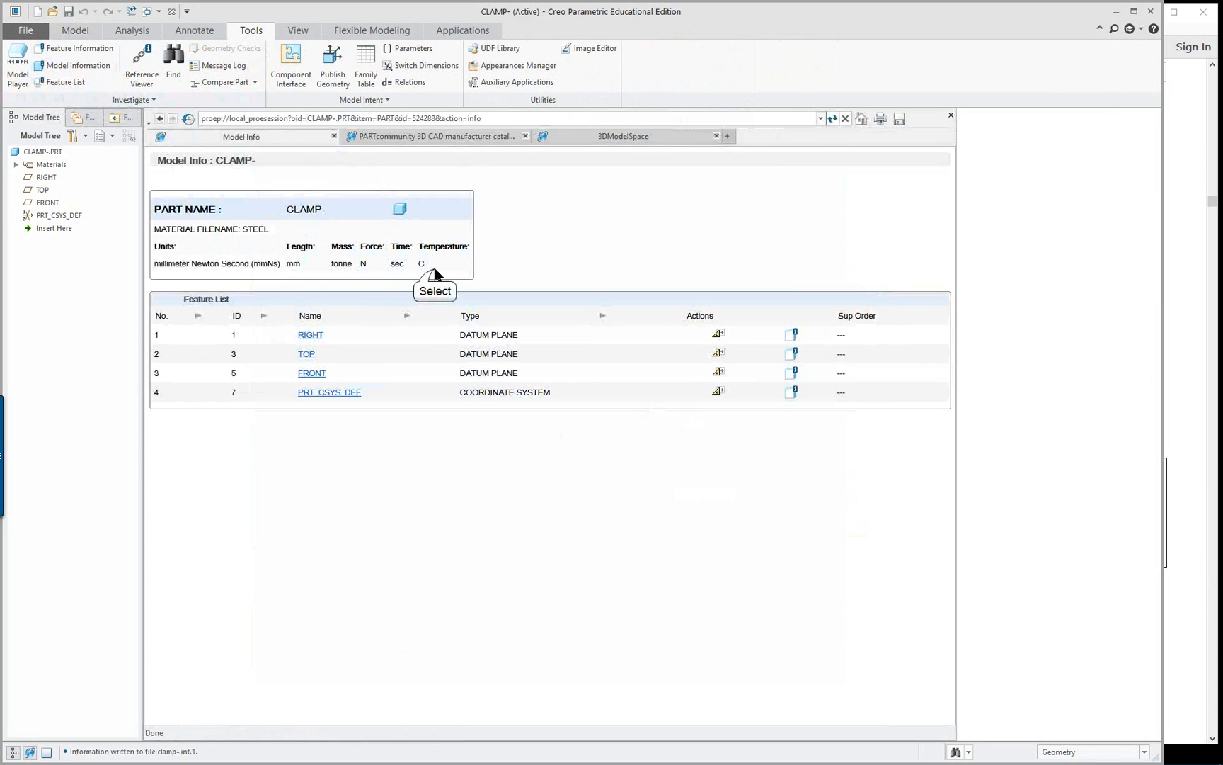
left_click_drag(427, 265, 163, 240)
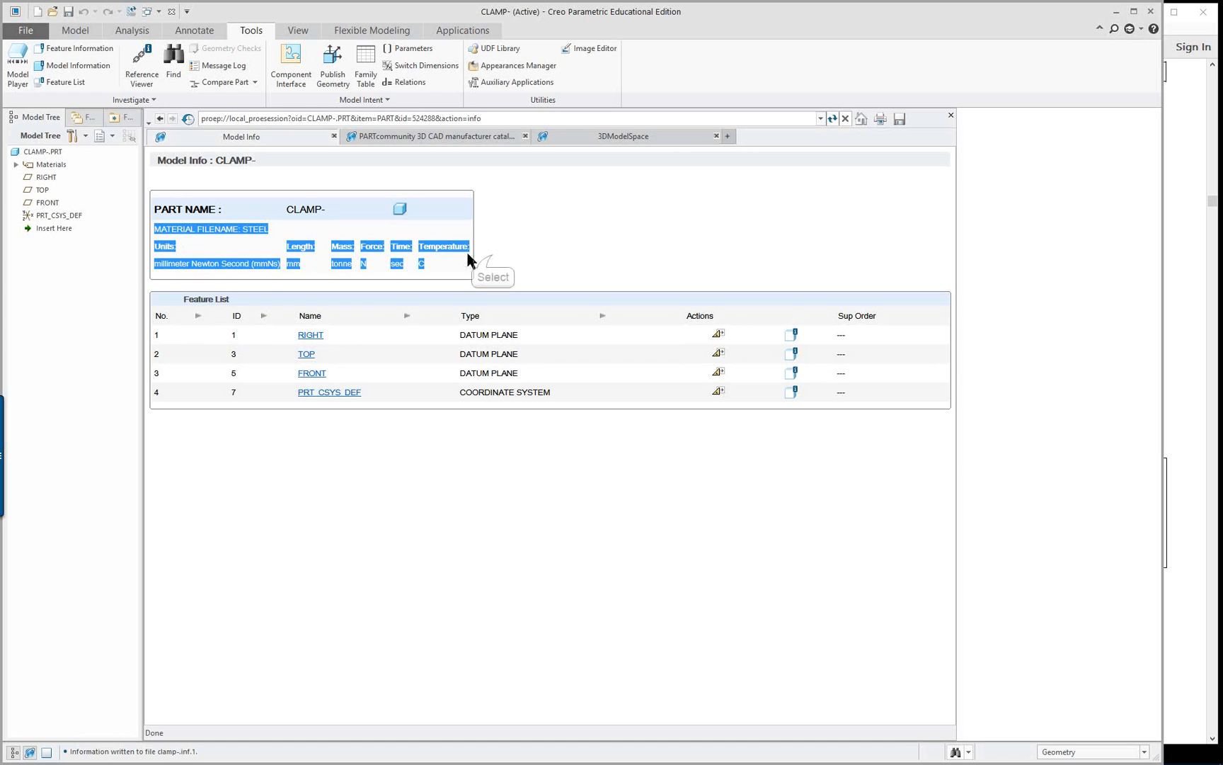
left_click(493, 260)
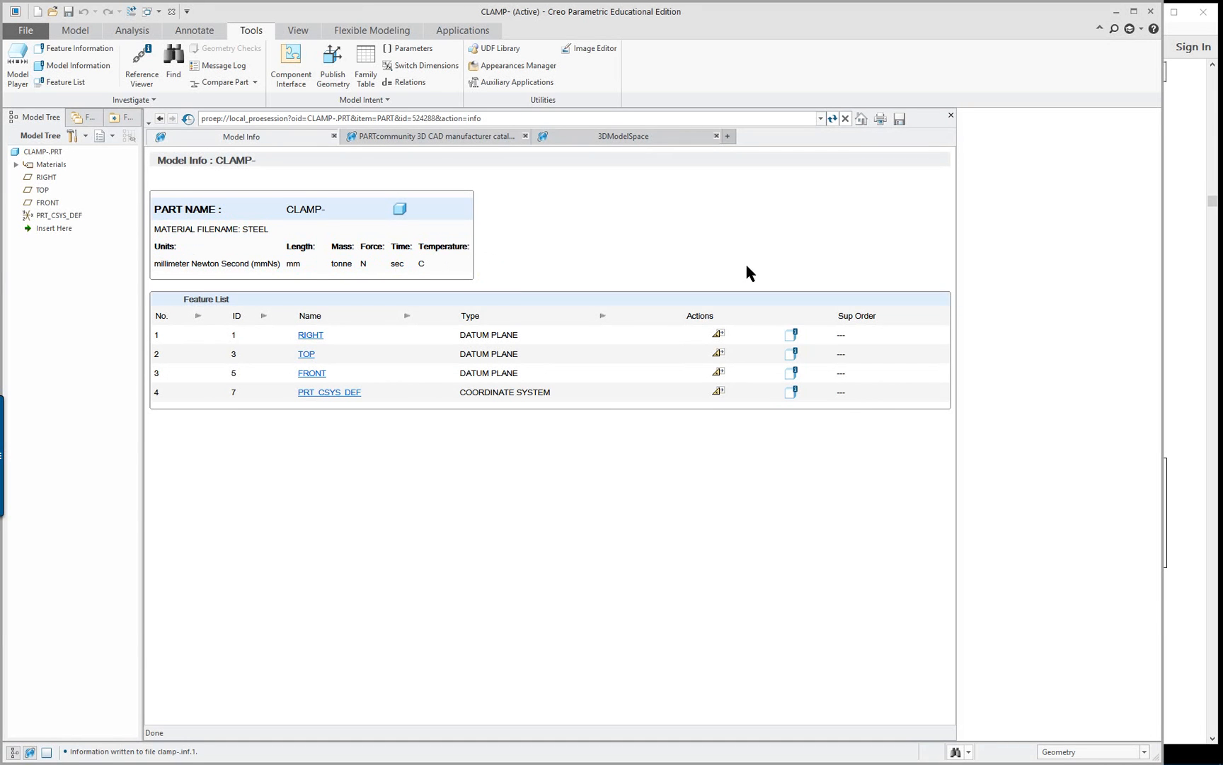
left_click(952, 118)
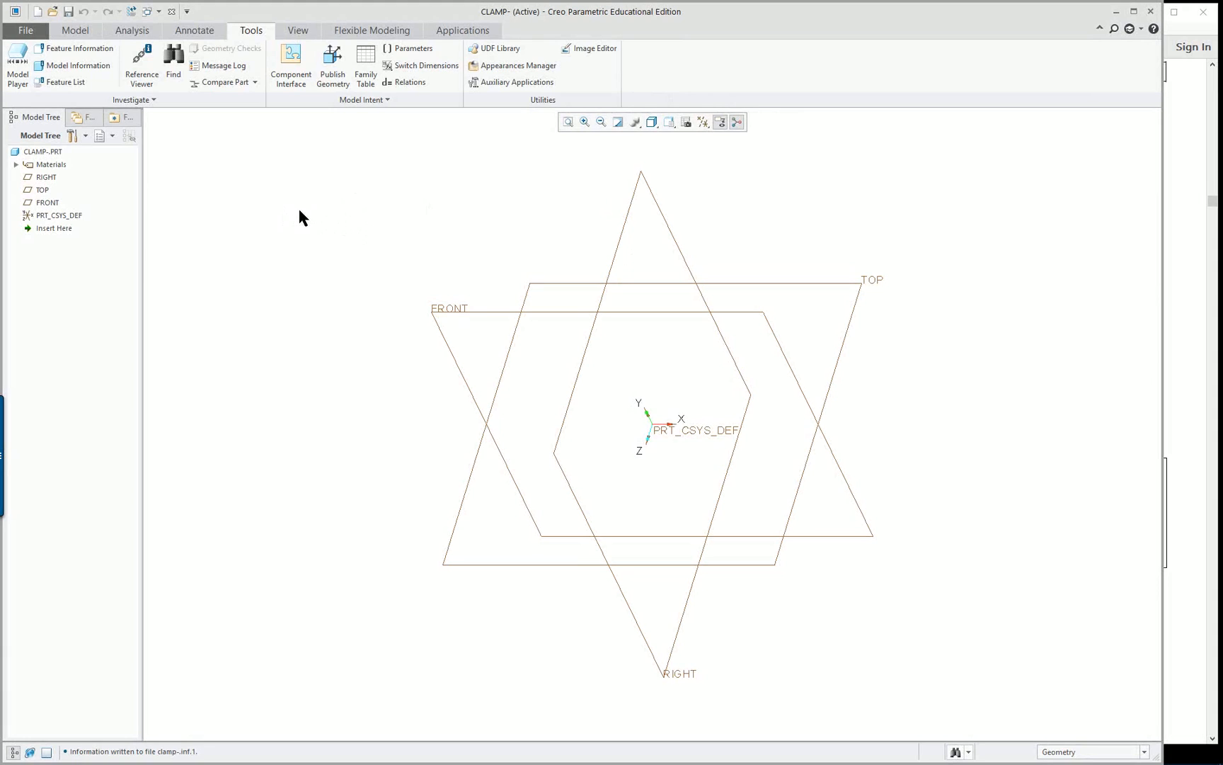
Open the program options and review the system appearance, environment and selection settings
left_click(21, 33)
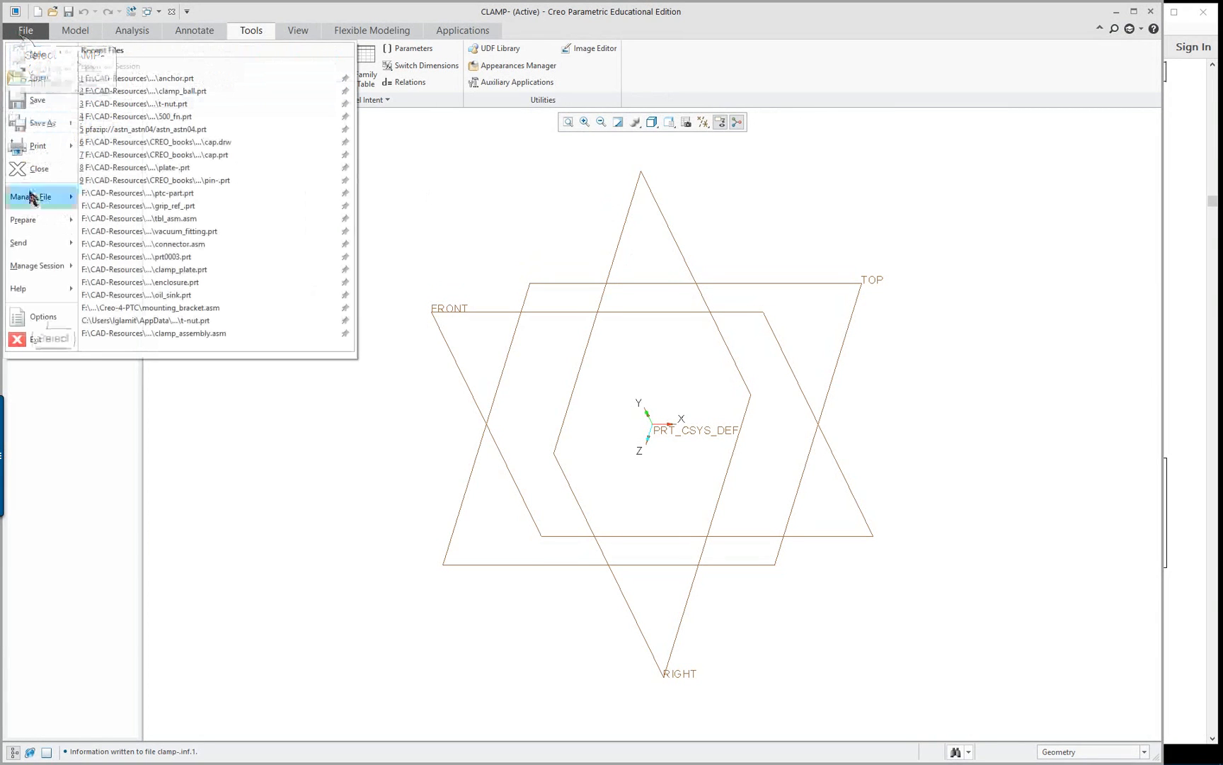
left_click(52, 315)
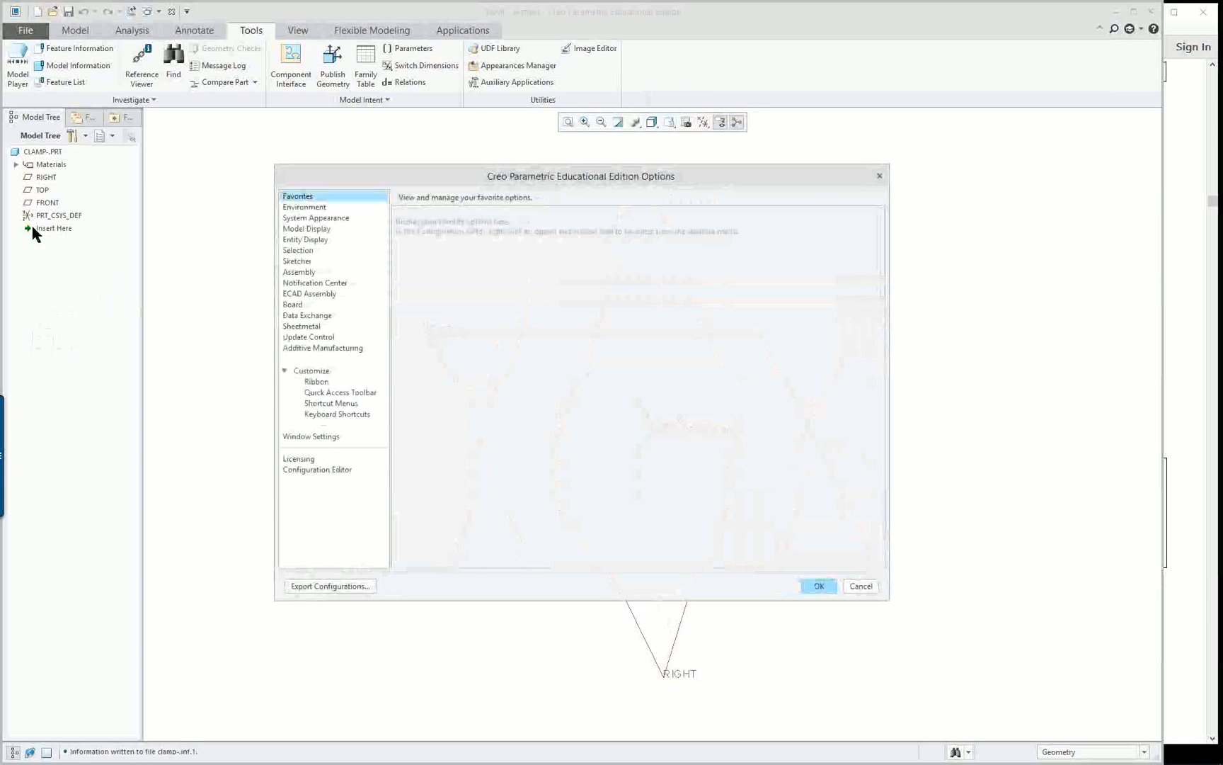
left_click(328, 219)
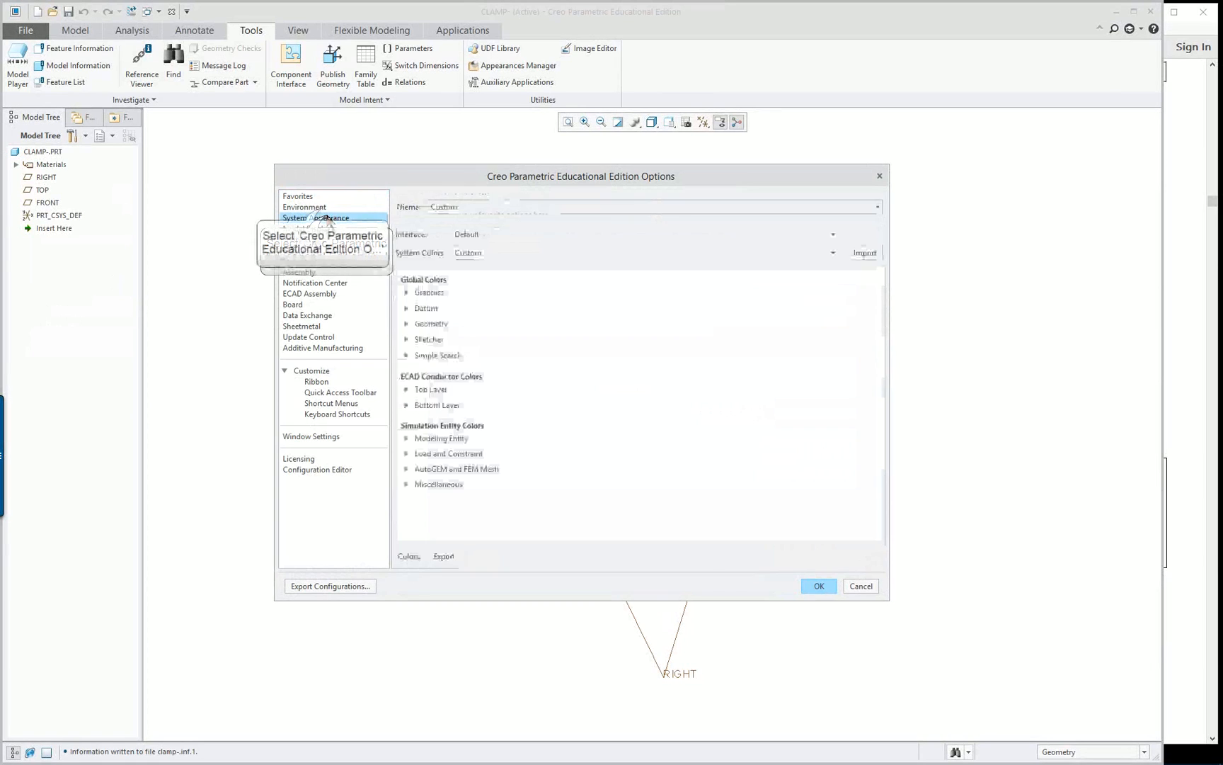
left_click(320, 208)
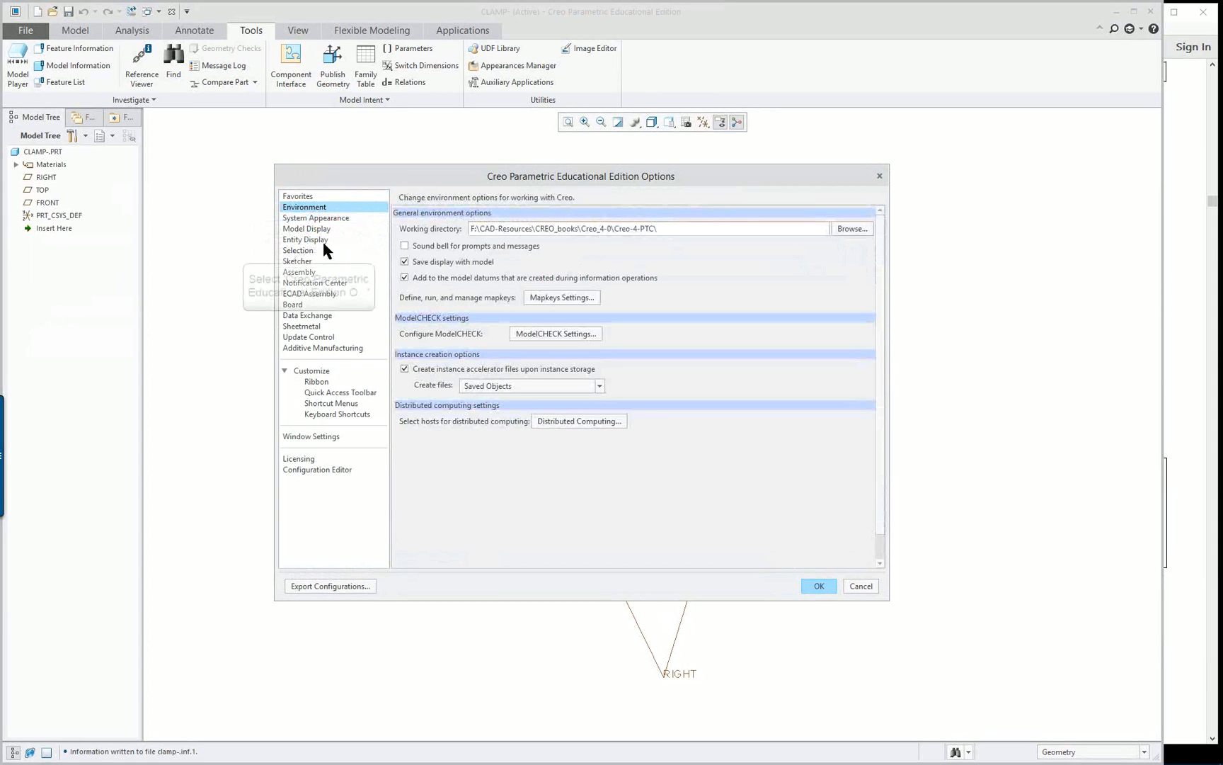
left_click(308, 252)
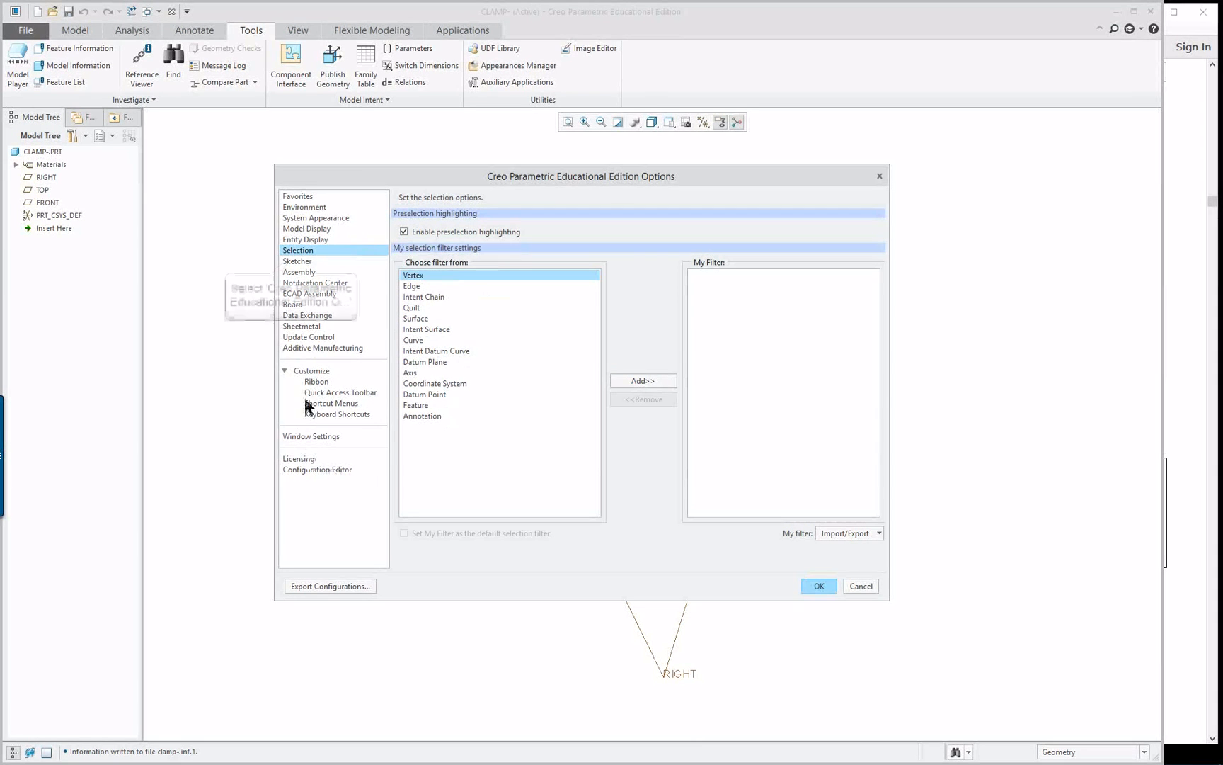
Set the number of decimal places for Sketcher dimensions to 0 in the Sketcher options
left_click(347, 262)
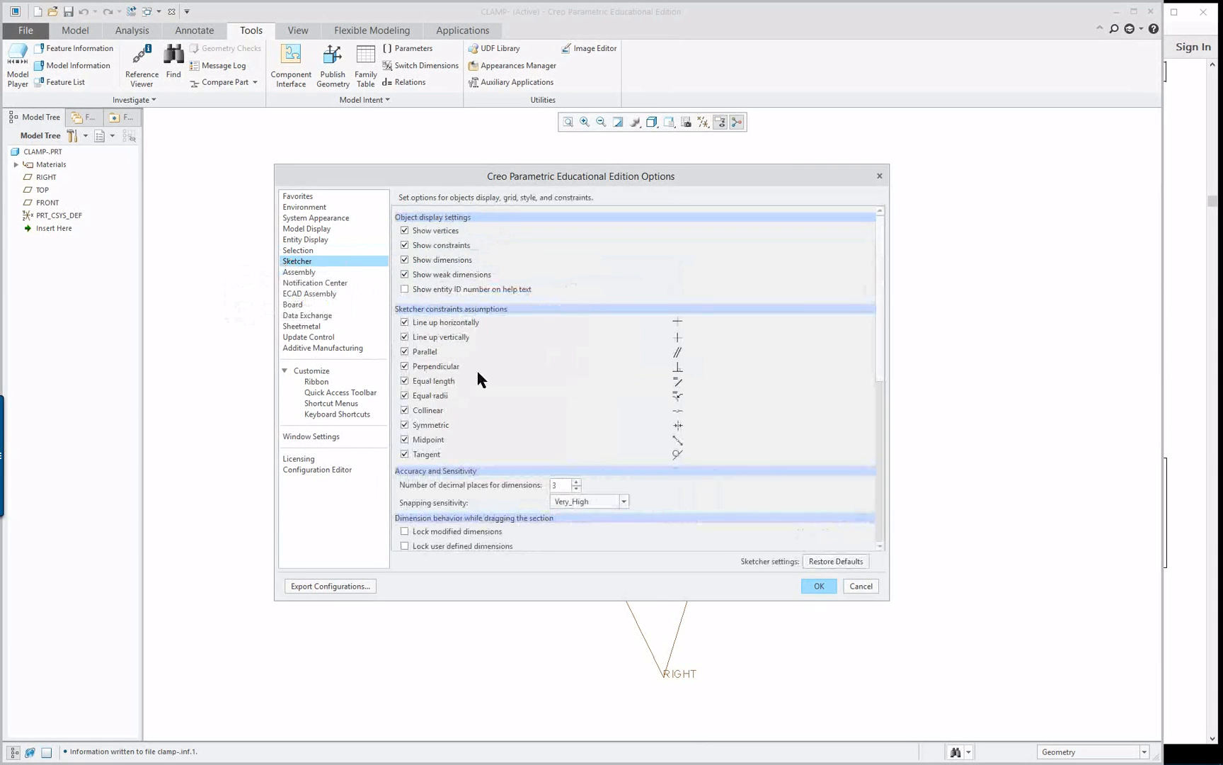
scroll(503, 353, "down", 3)
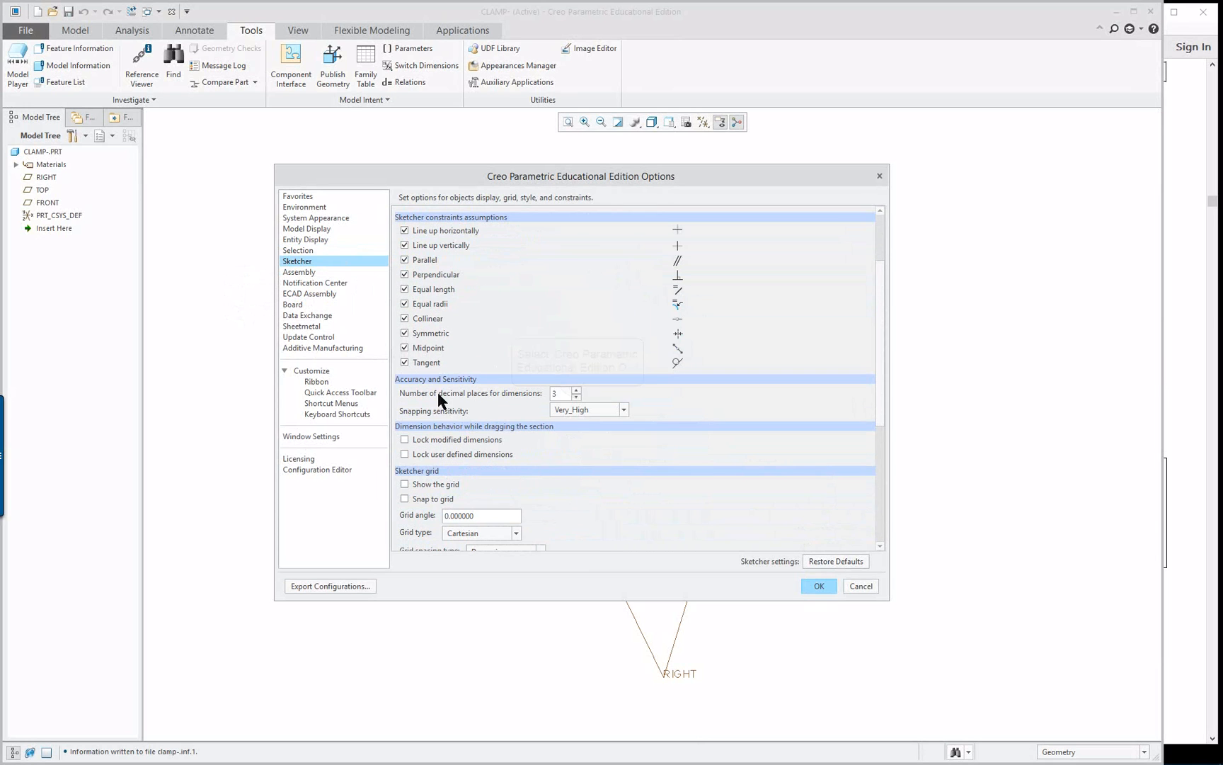
left_click(577, 398)
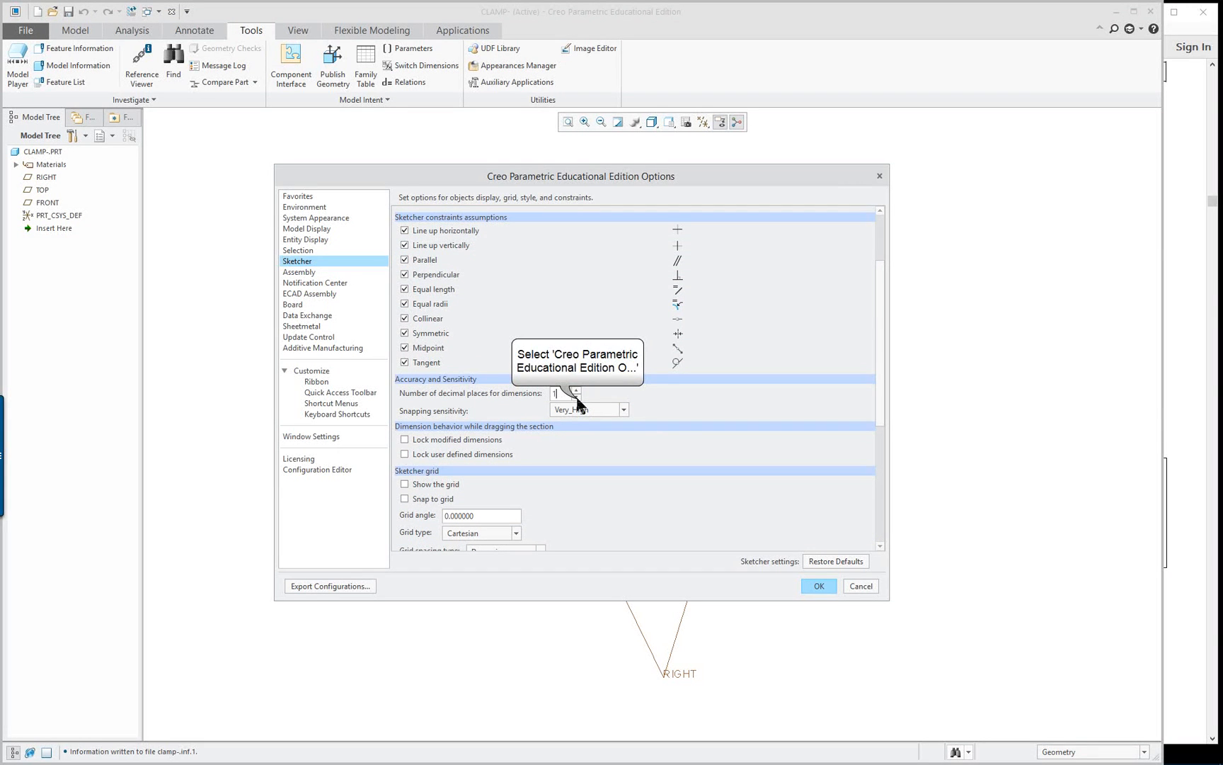
left_click(577, 397)
Enable showing the Sketcher grid and snapping to it, and check the remaining Sketcher options
scroll(481, 404, "down", 1)
scroll(481, 412, "down", 1)
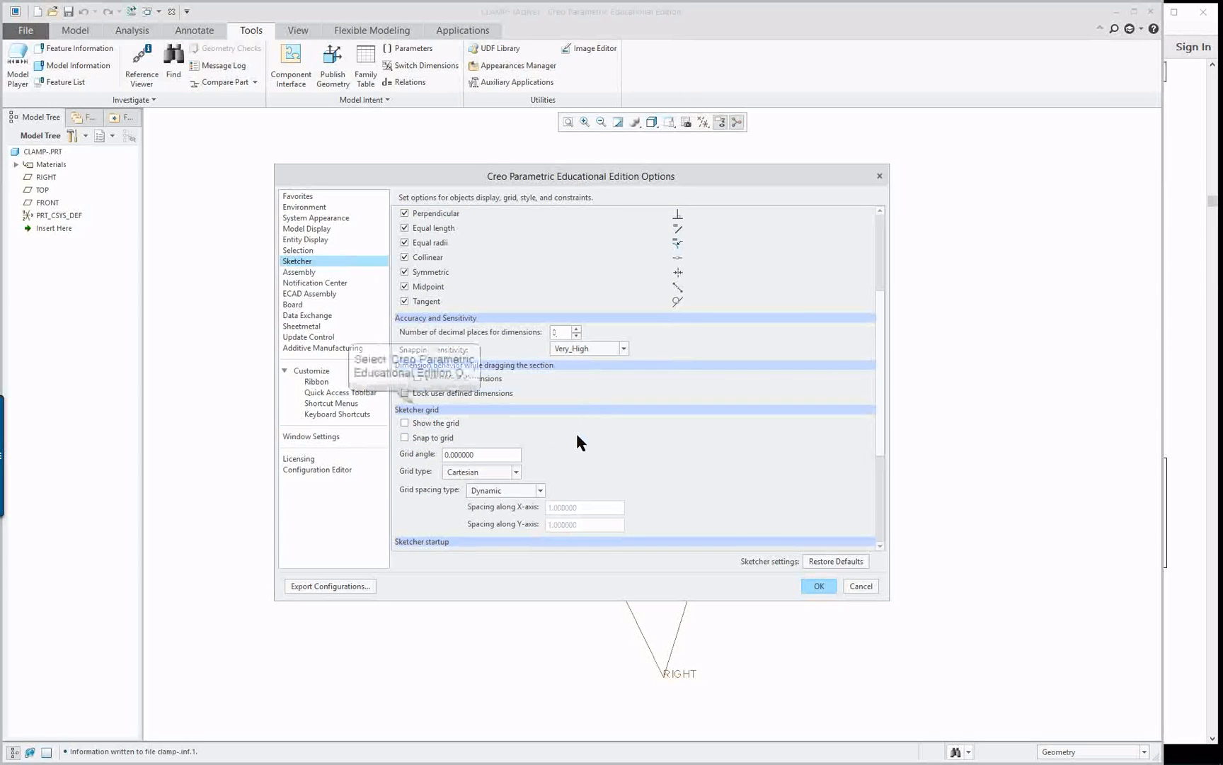
scroll(575, 431, "down", 1)
left_click(413, 407)
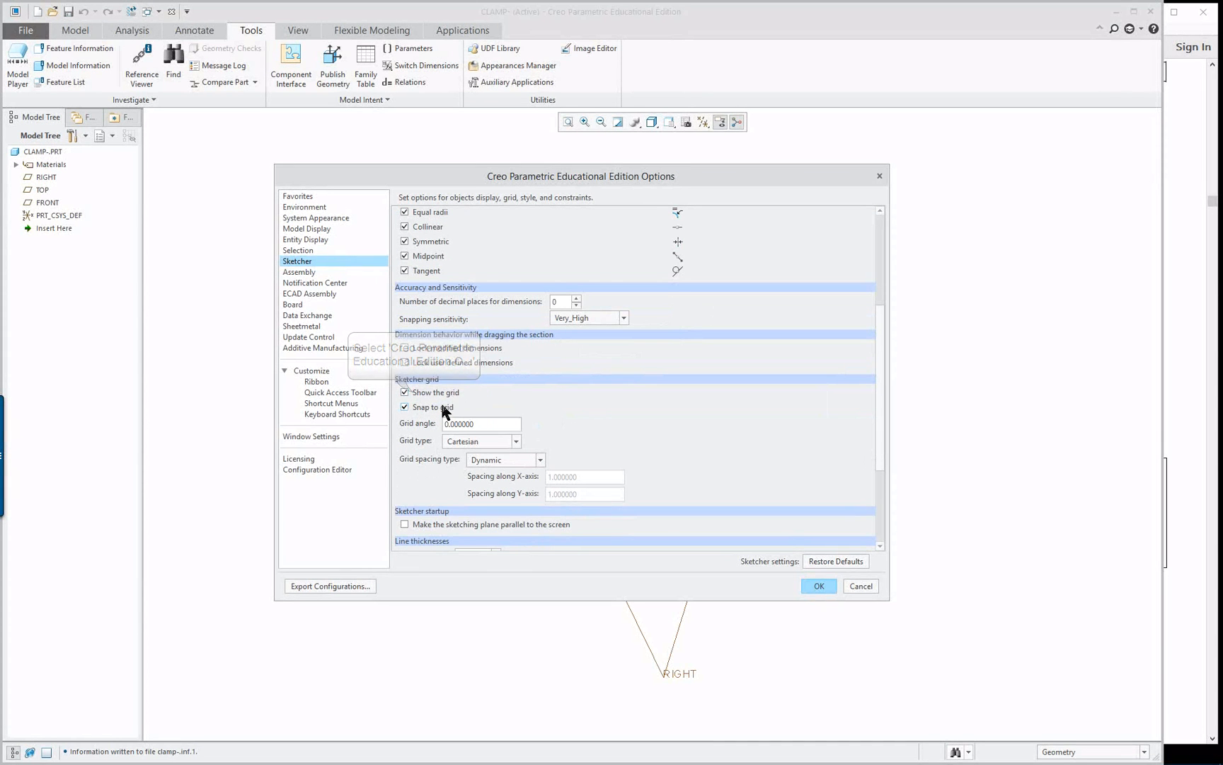
scroll(669, 446, "down", 1)
scroll(671, 445, "down", 4)
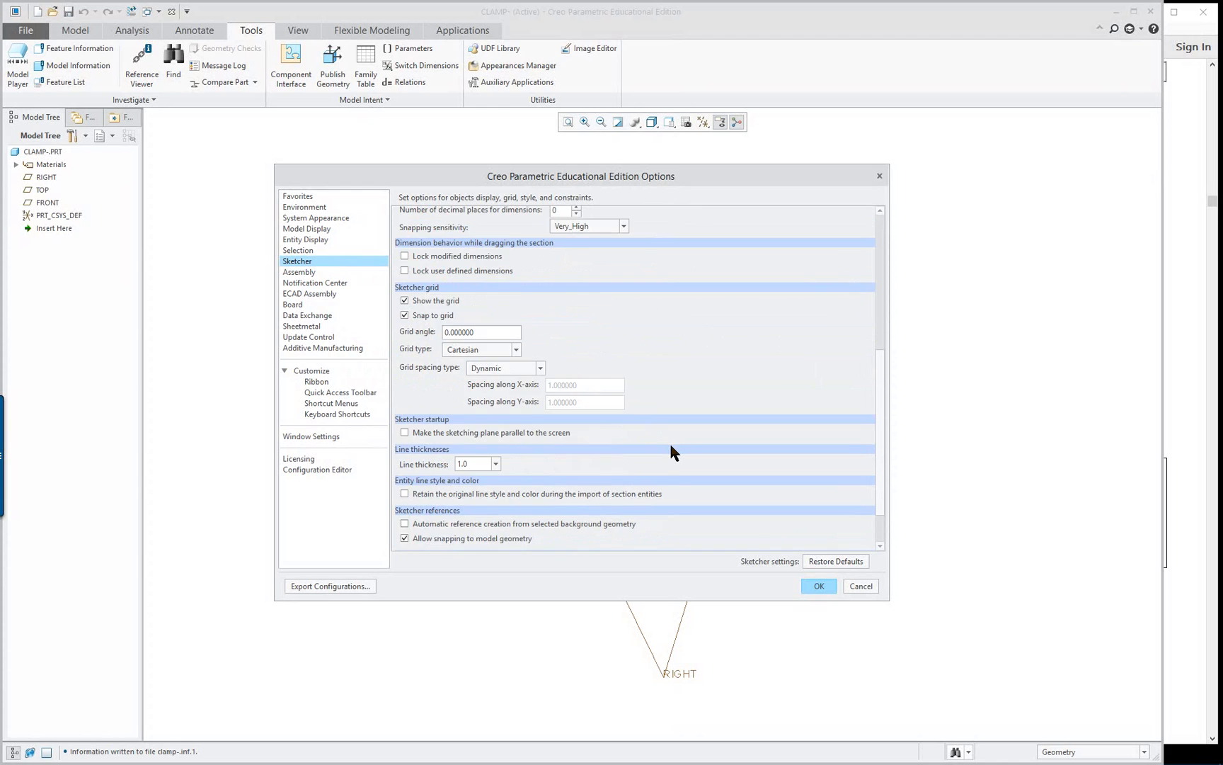
scroll(670, 446, "up", 3)
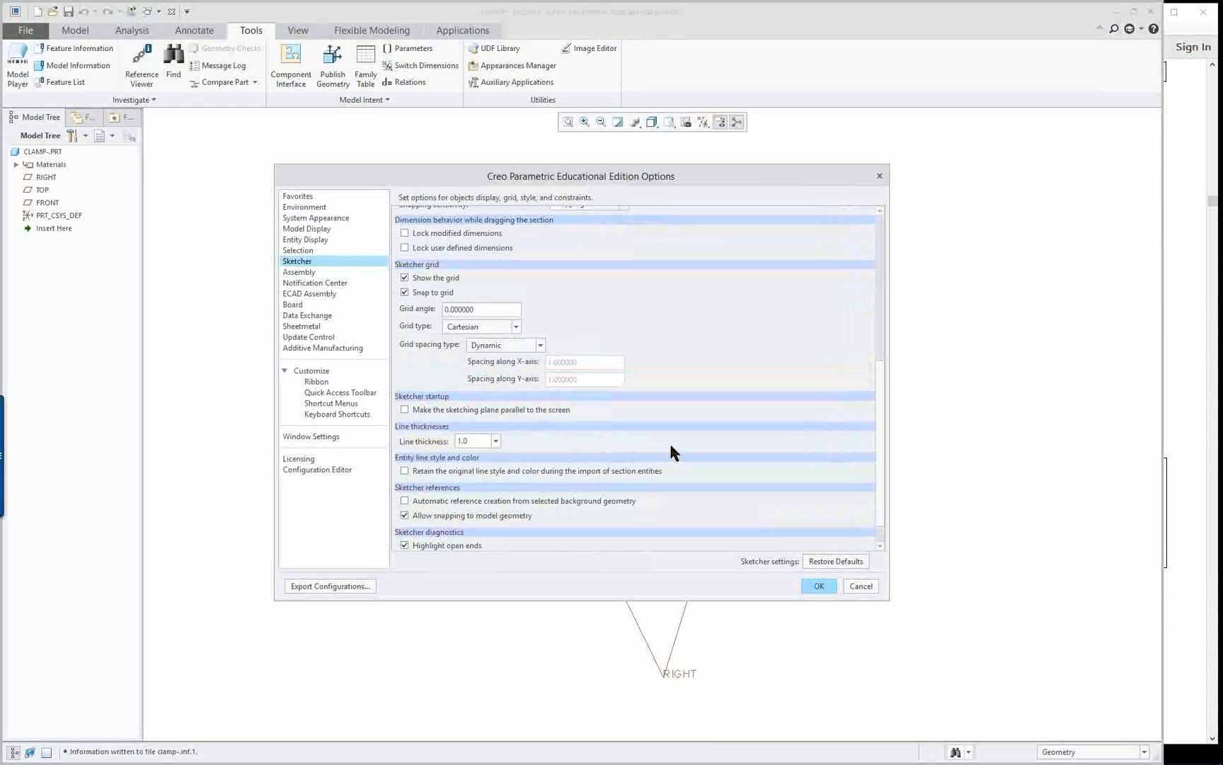
scroll(670, 452, "up", 1)
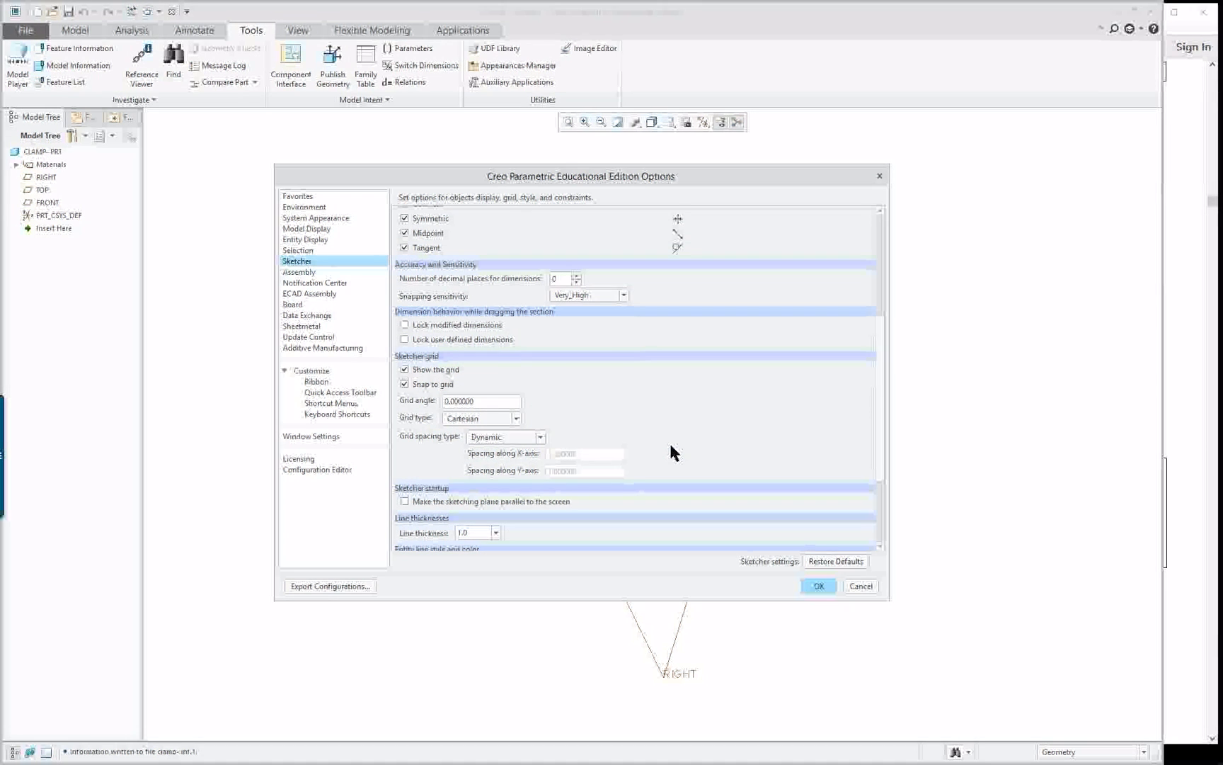
scroll(571, 420, "up", 1)
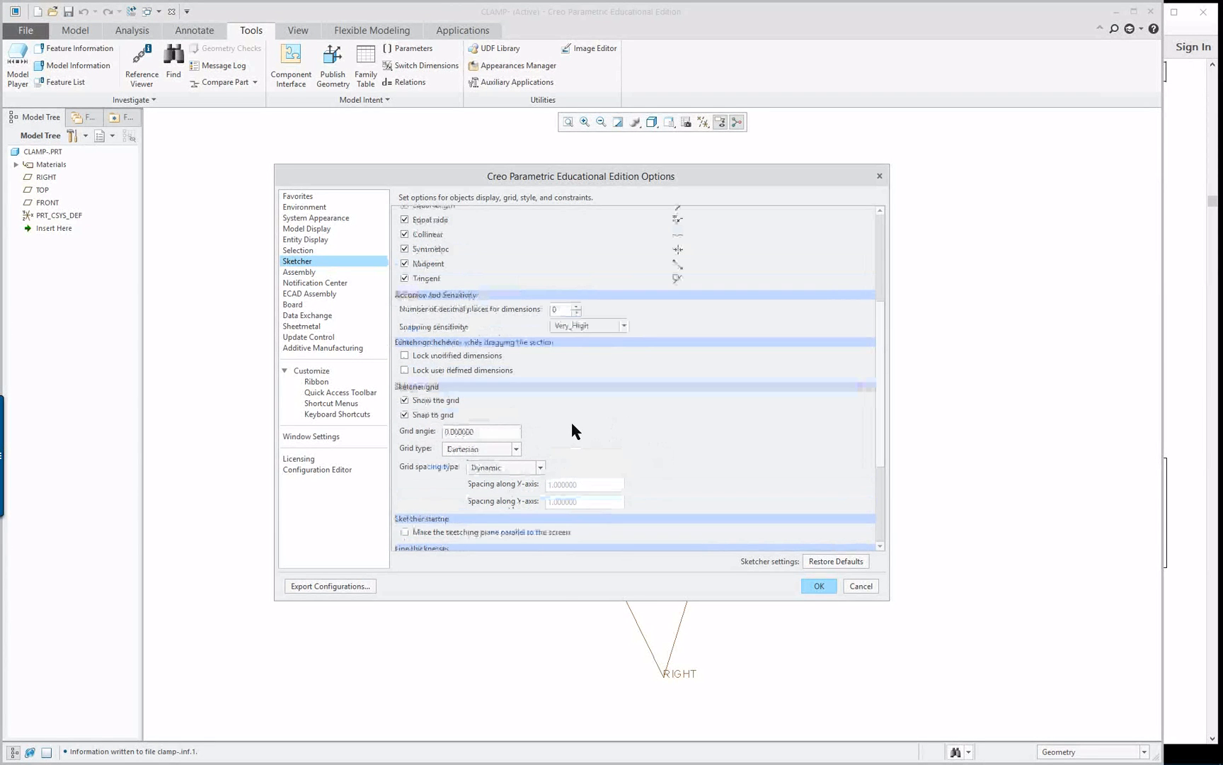
Review the selection, entity display and model display options, and accept the settings for this session without saving a configuration file
left_click(301, 250)
left_click(309, 239)
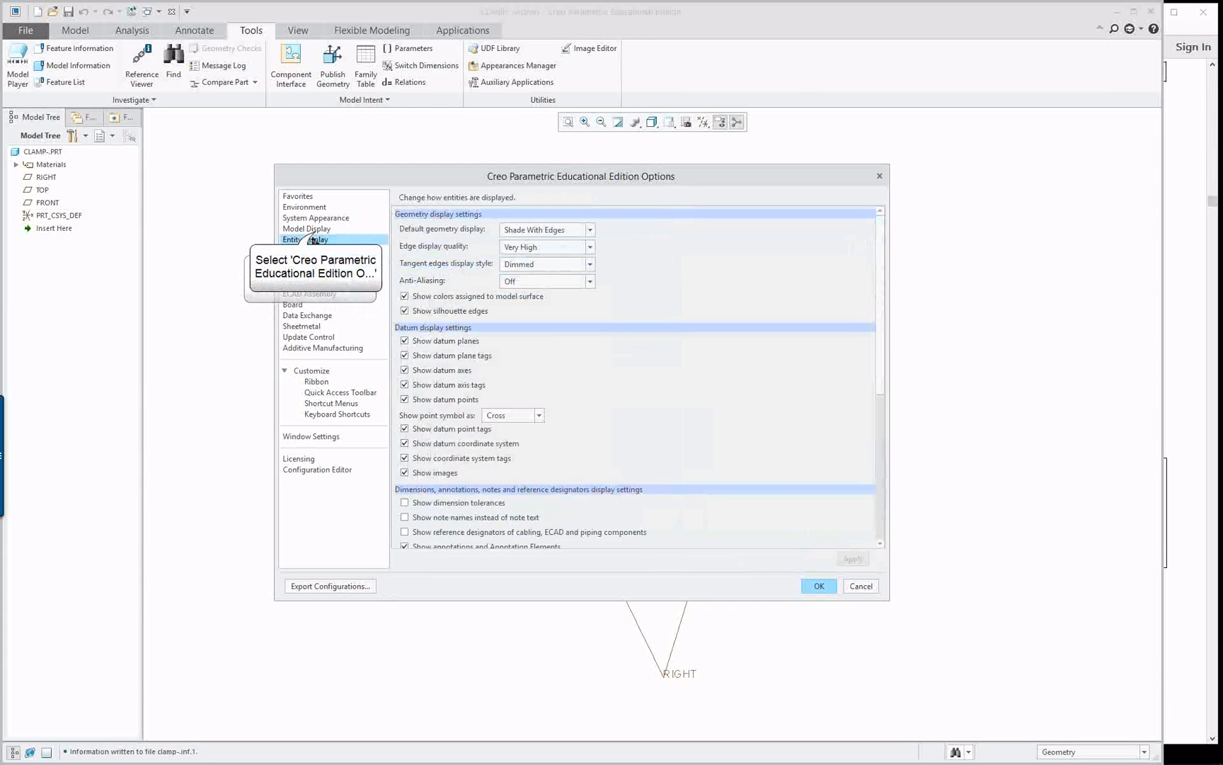
left_click(312, 228)
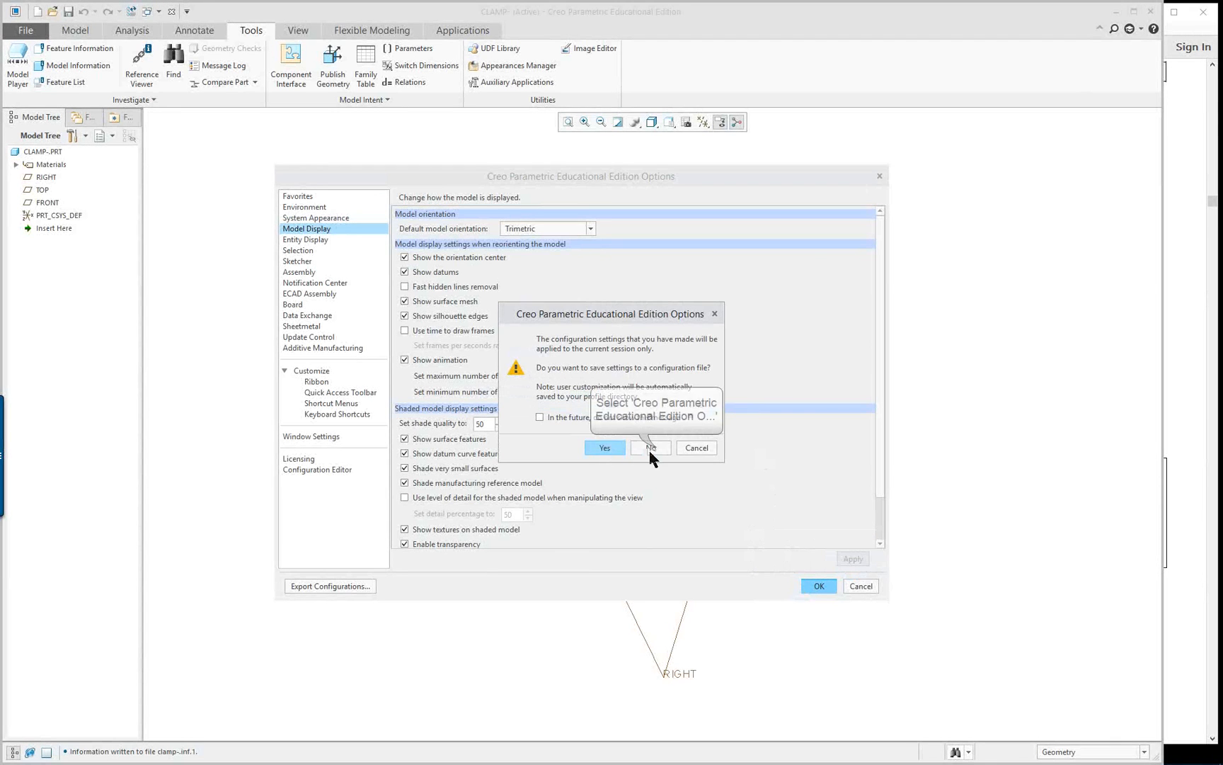
left_click(656, 447)
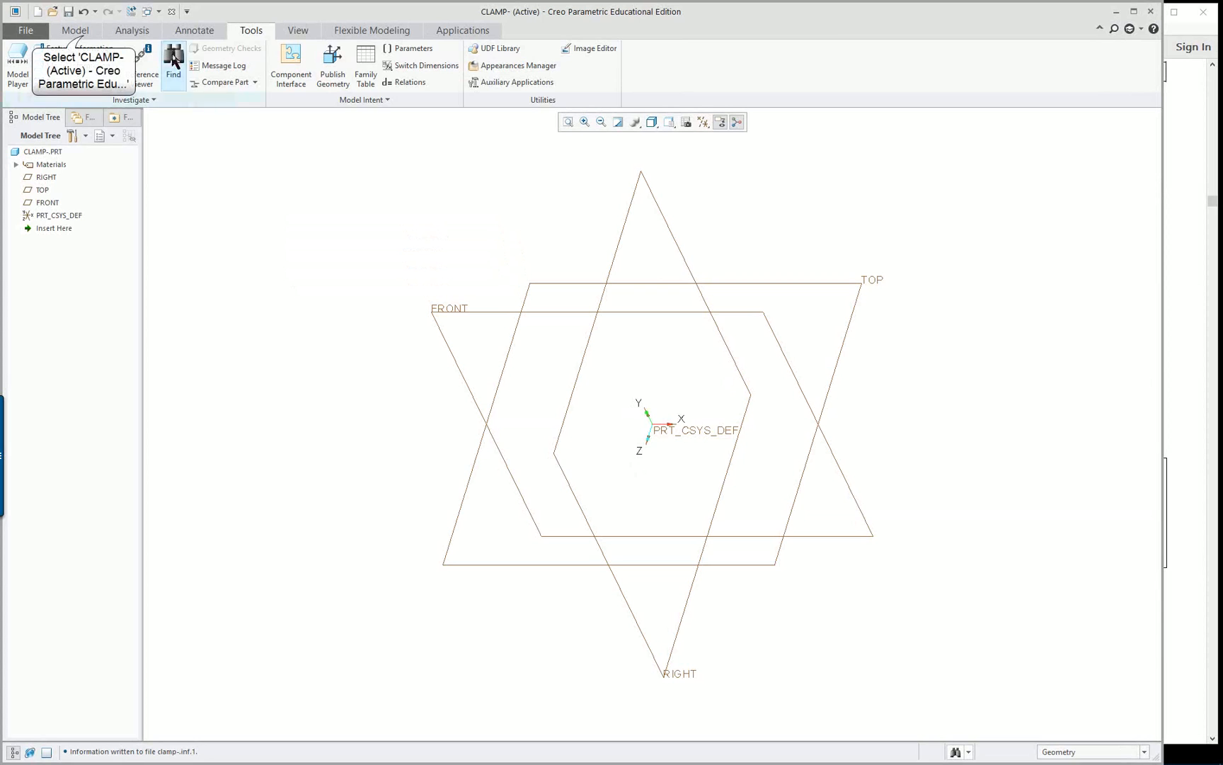
Start an Extrude on the FRONT datum plane and orient the sketching plane parallel to the screen
left_click(81, 33)
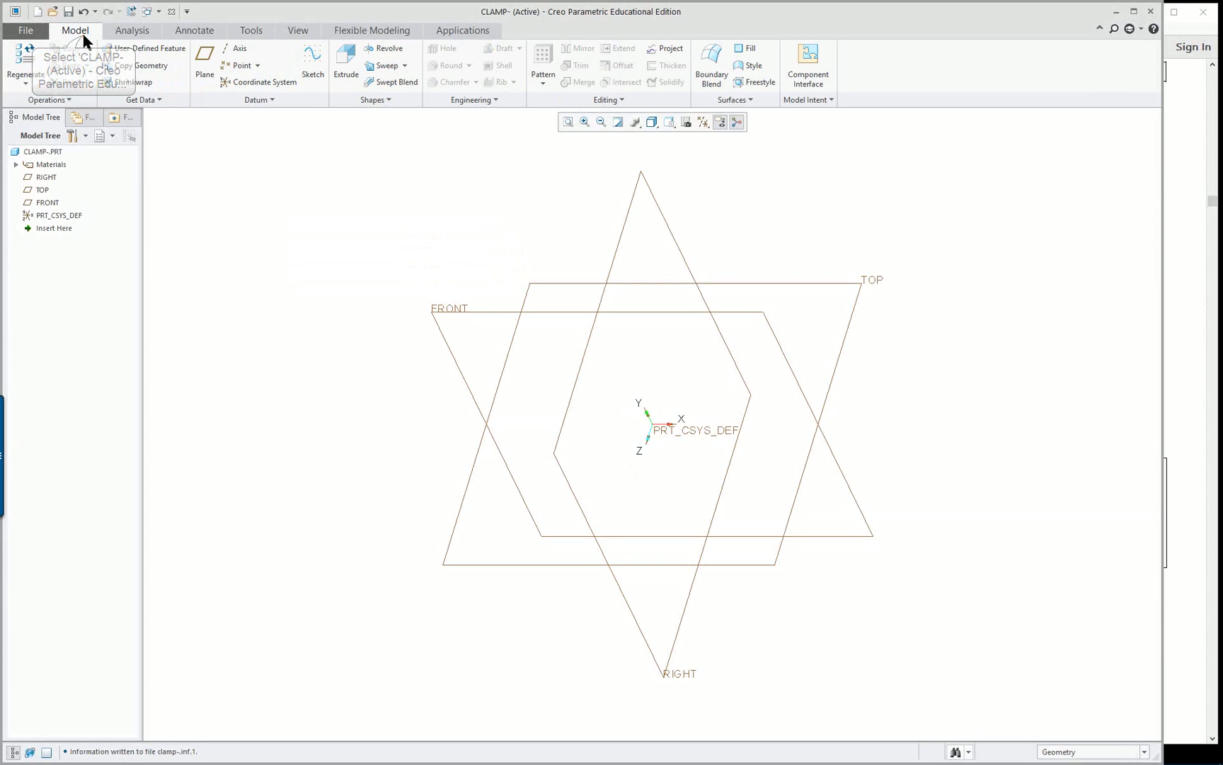
left_click(489, 310)
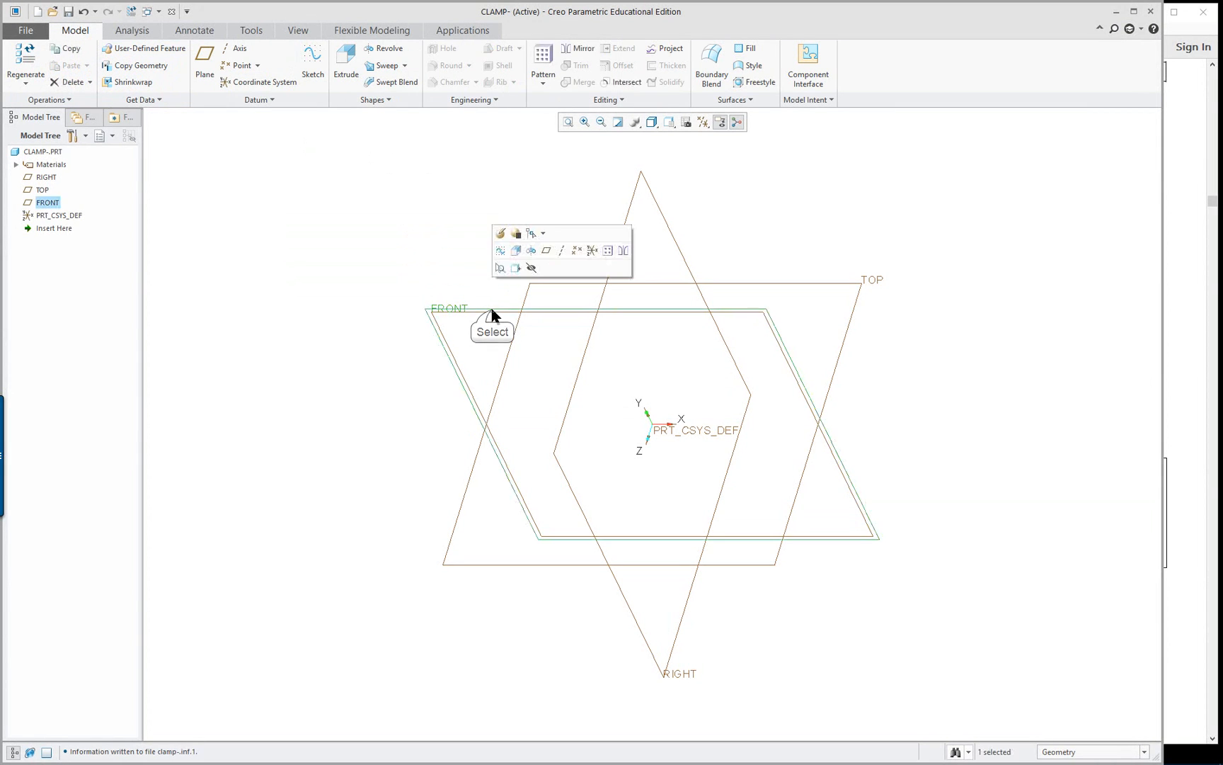
right_click(310, 244)
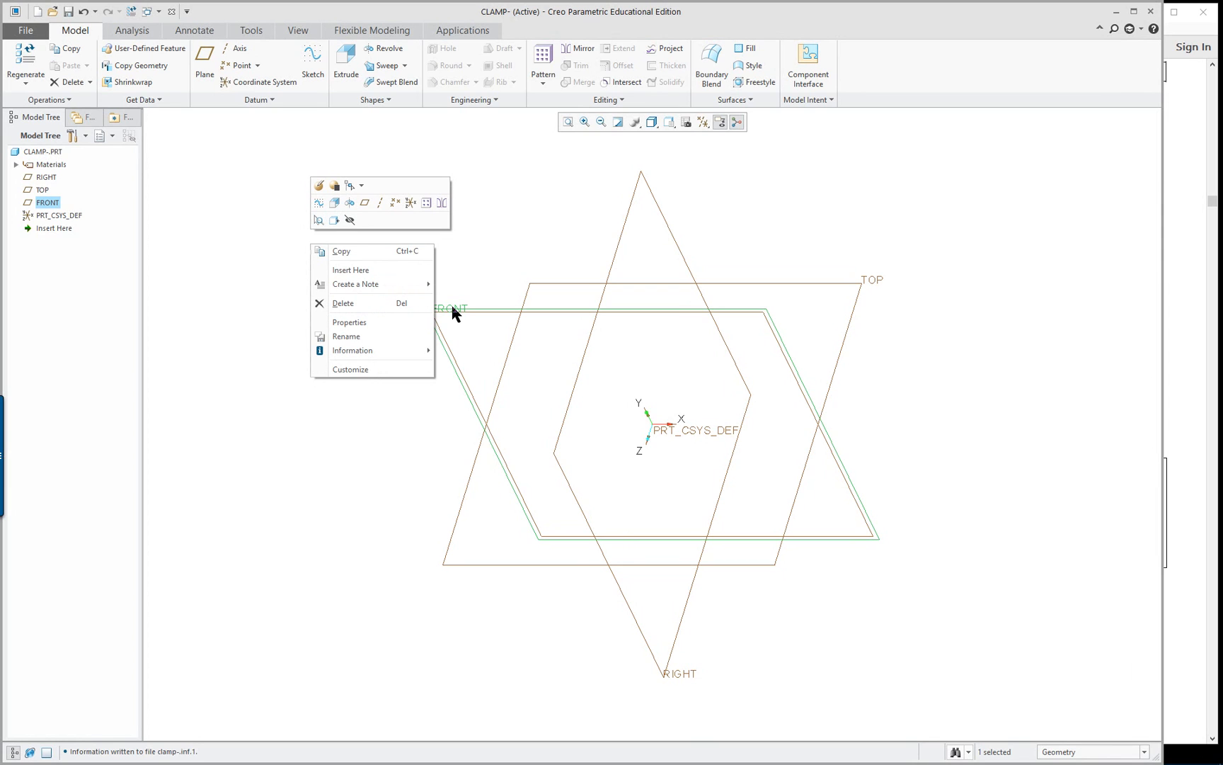
left_click(336, 205)
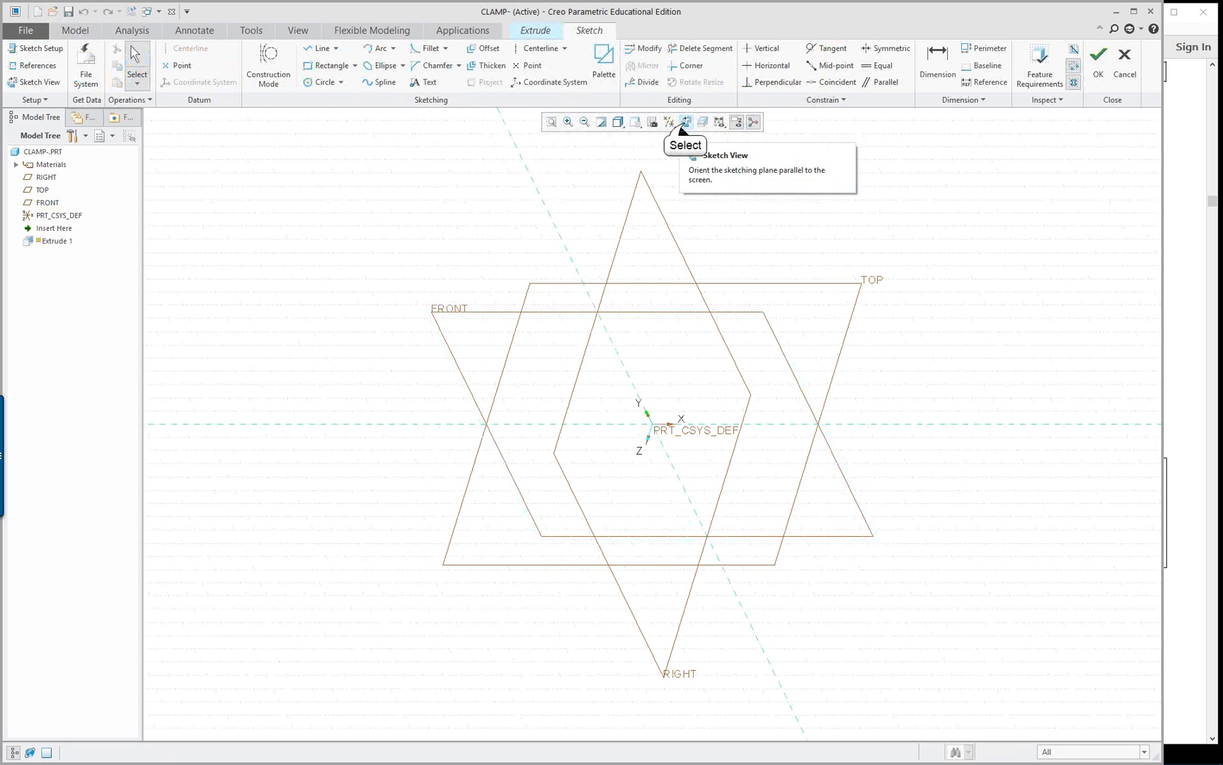
left_click(686, 122)
Sketch a vertical construction centerline along the RIGHT datum plane
right_click(967, 235)
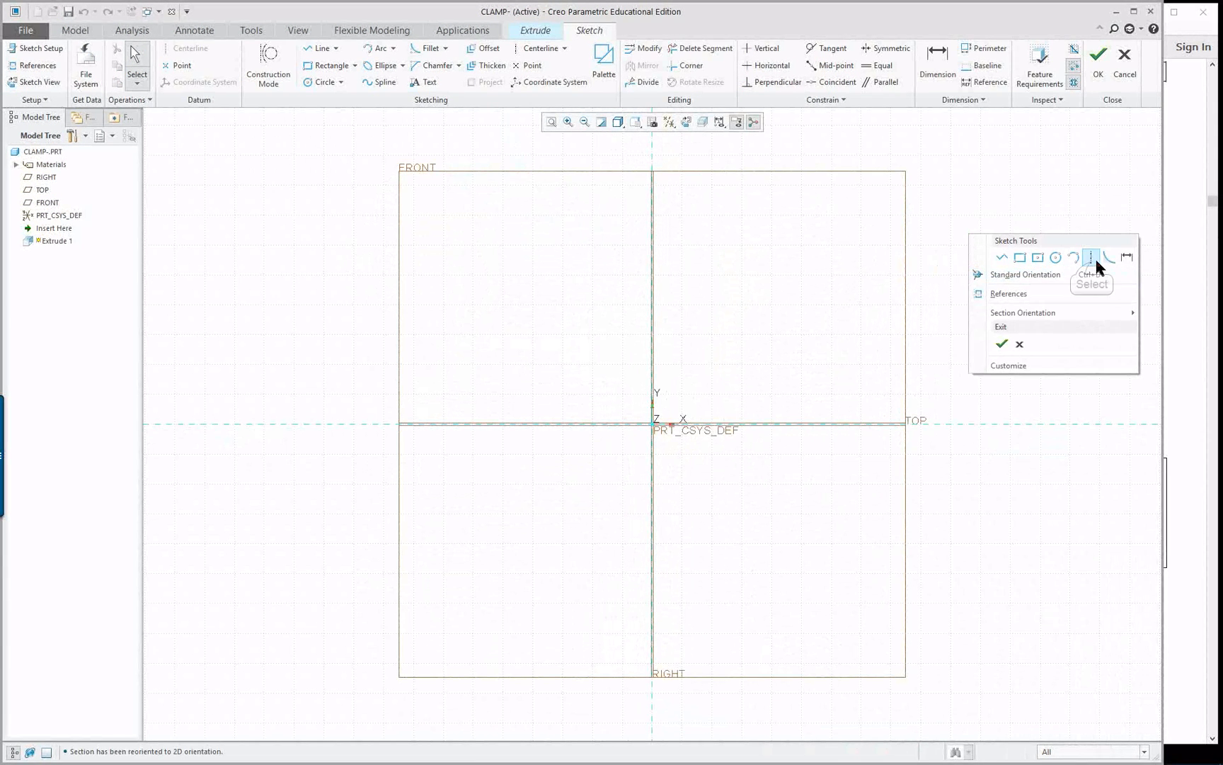
left_click(1090, 257)
left_click(652, 305)
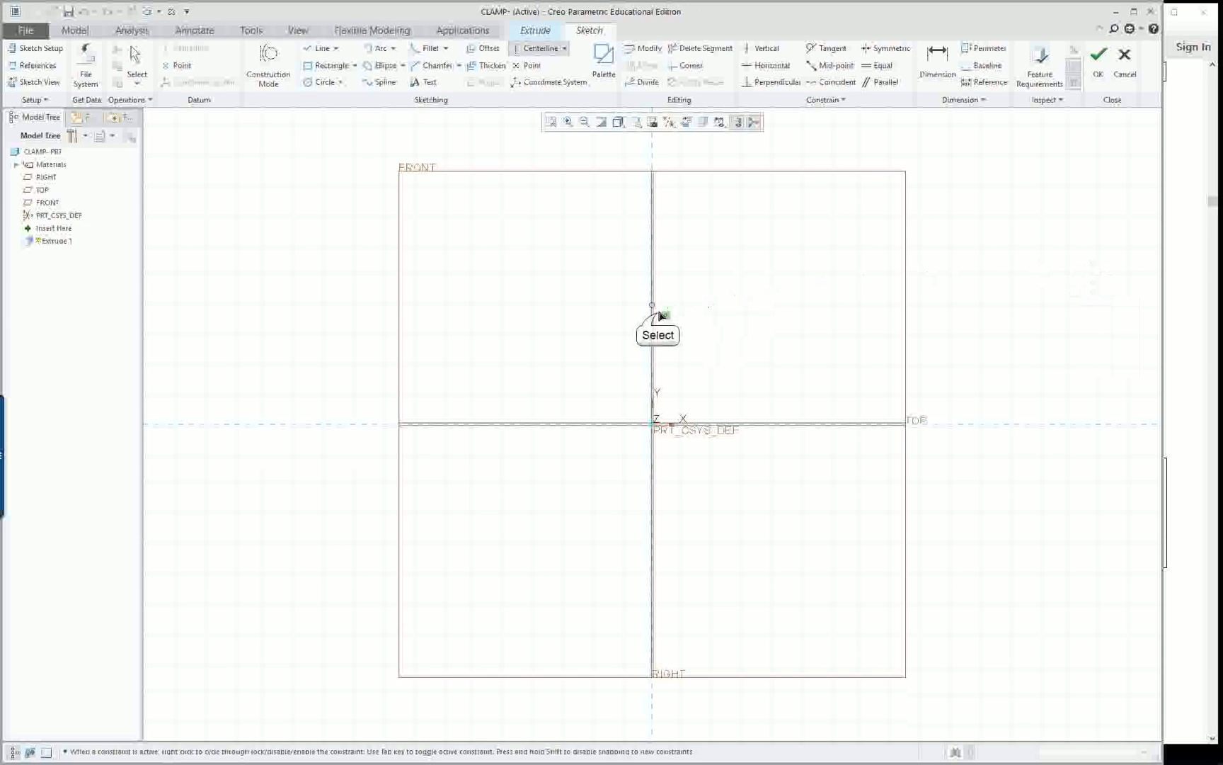
left_click(651, 398)
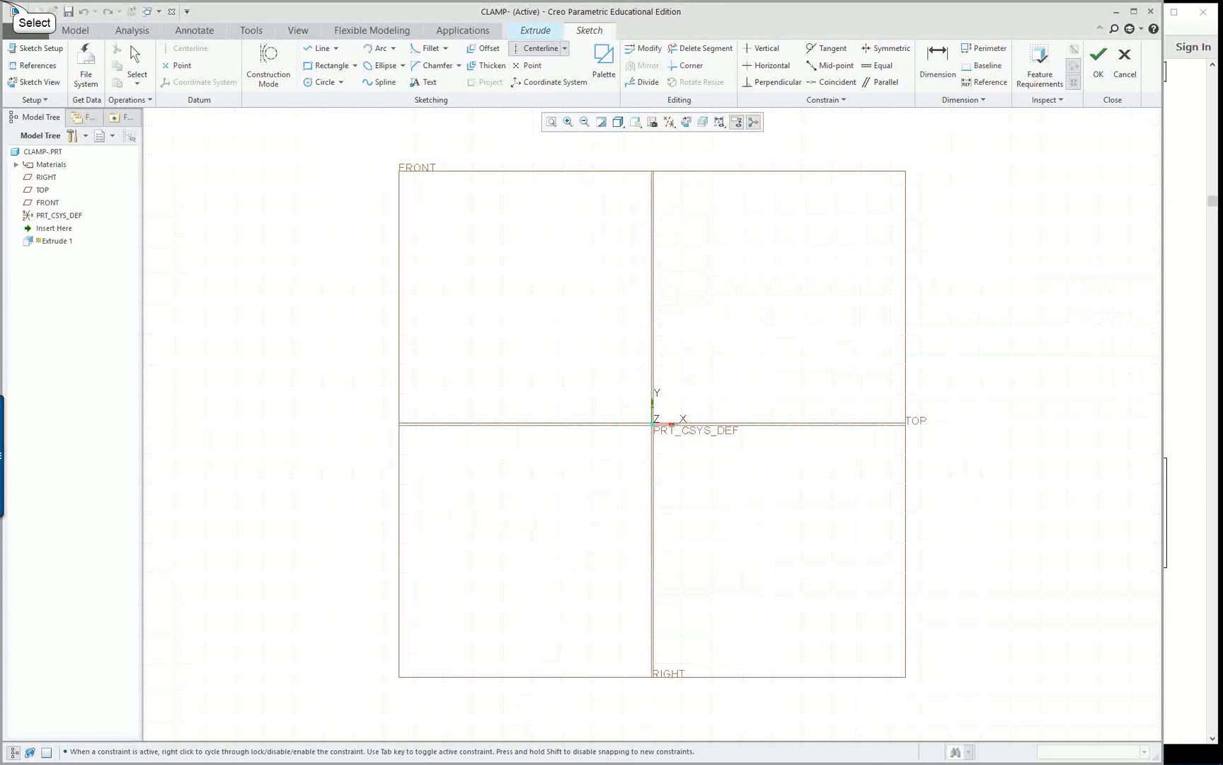
middle_click(727, 361)
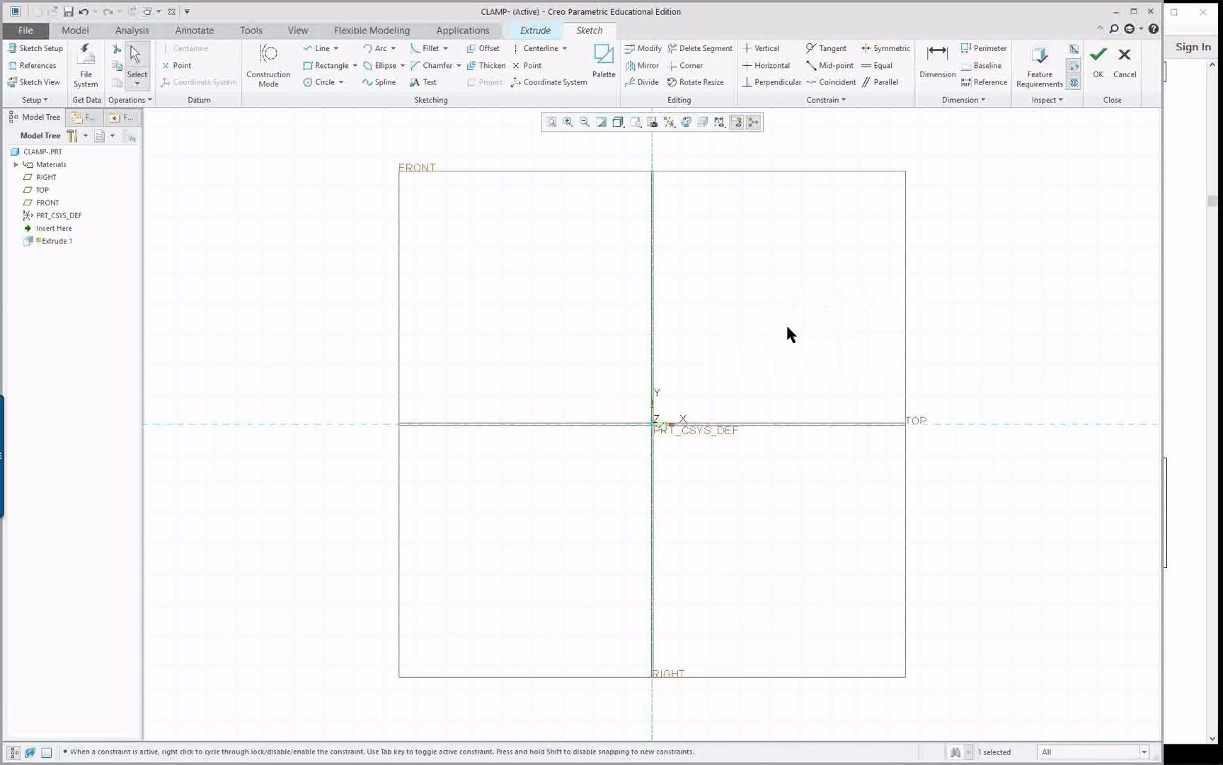
Sketch the profile's left side as a line chain from the TOP plane: about 90 mm up, 60 mm inward and 120 mm up
middle_click_drag(786, 333, 706, 374)
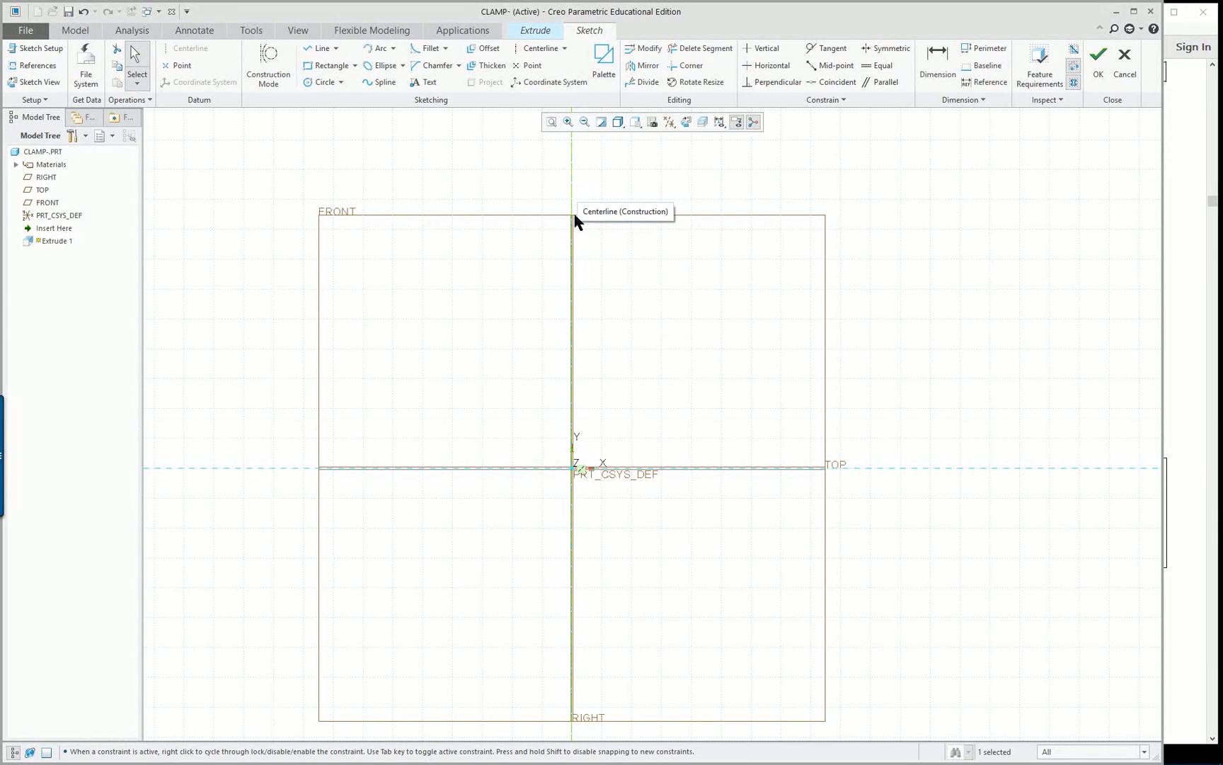
right_click(573, 288)
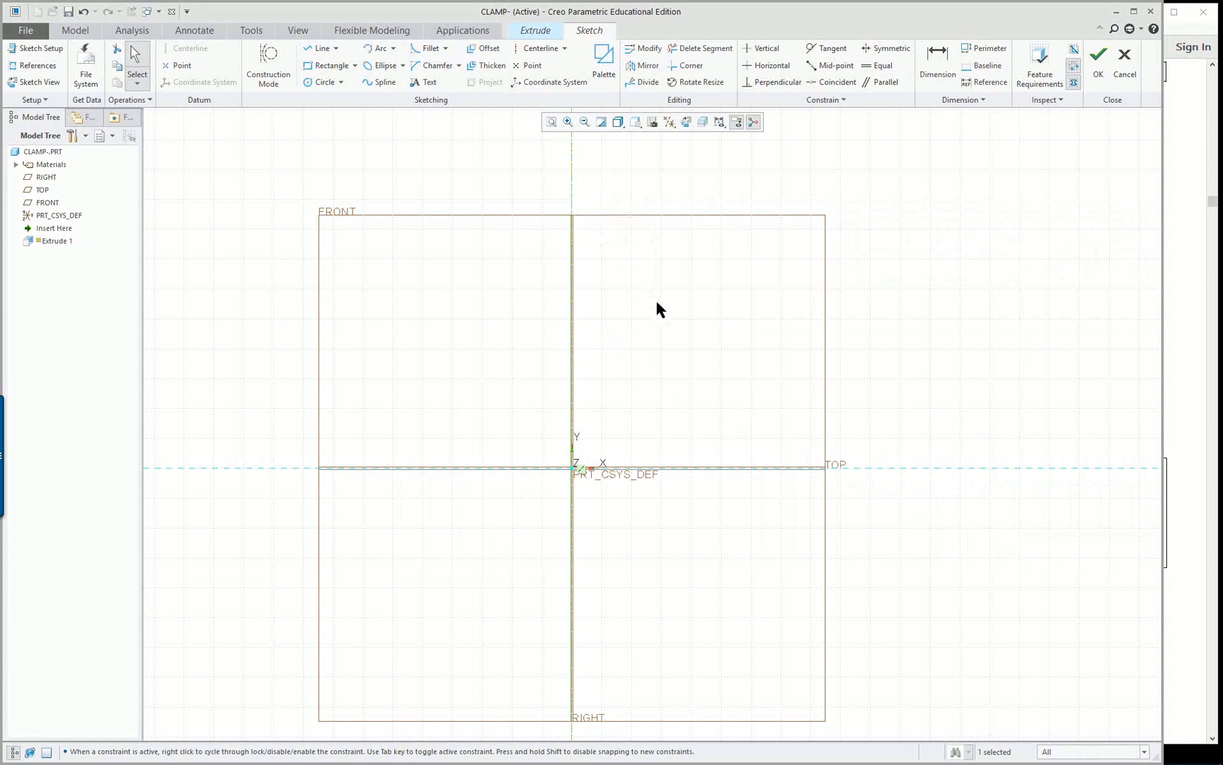
right_click(237, 184)
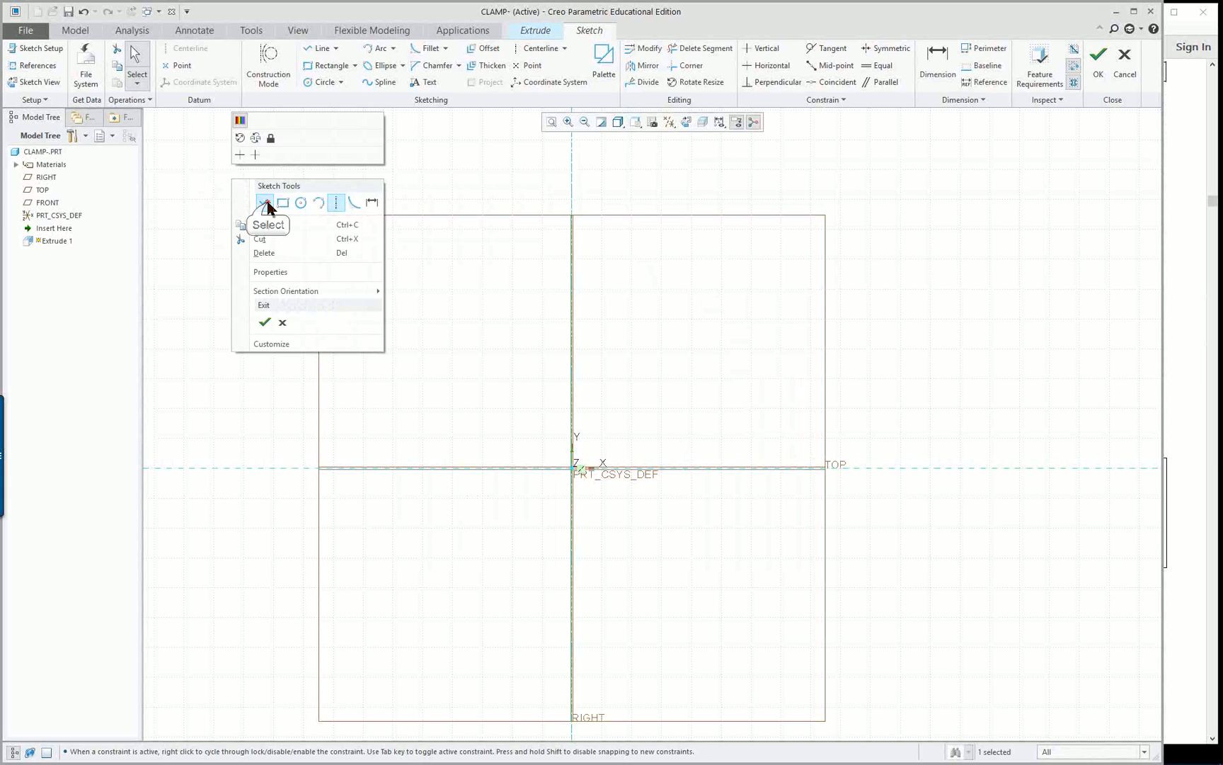
left_click(266, 204)
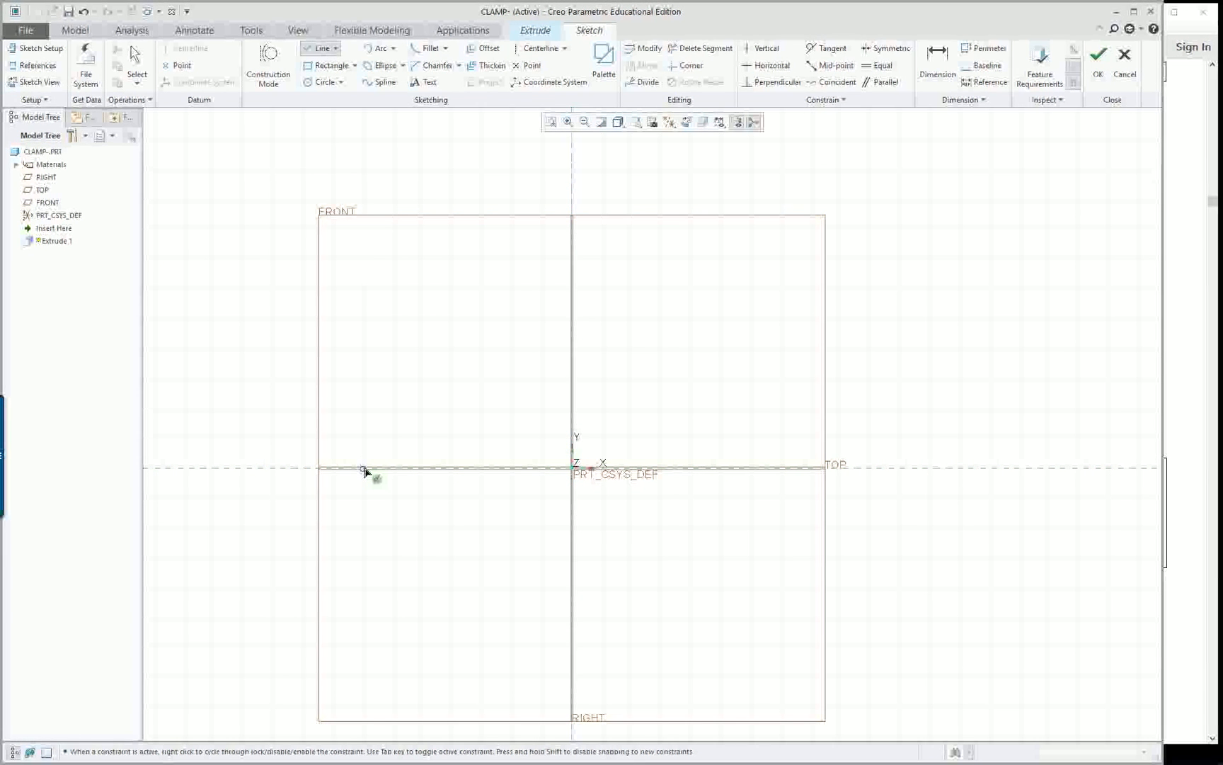
left_click(364, 469)
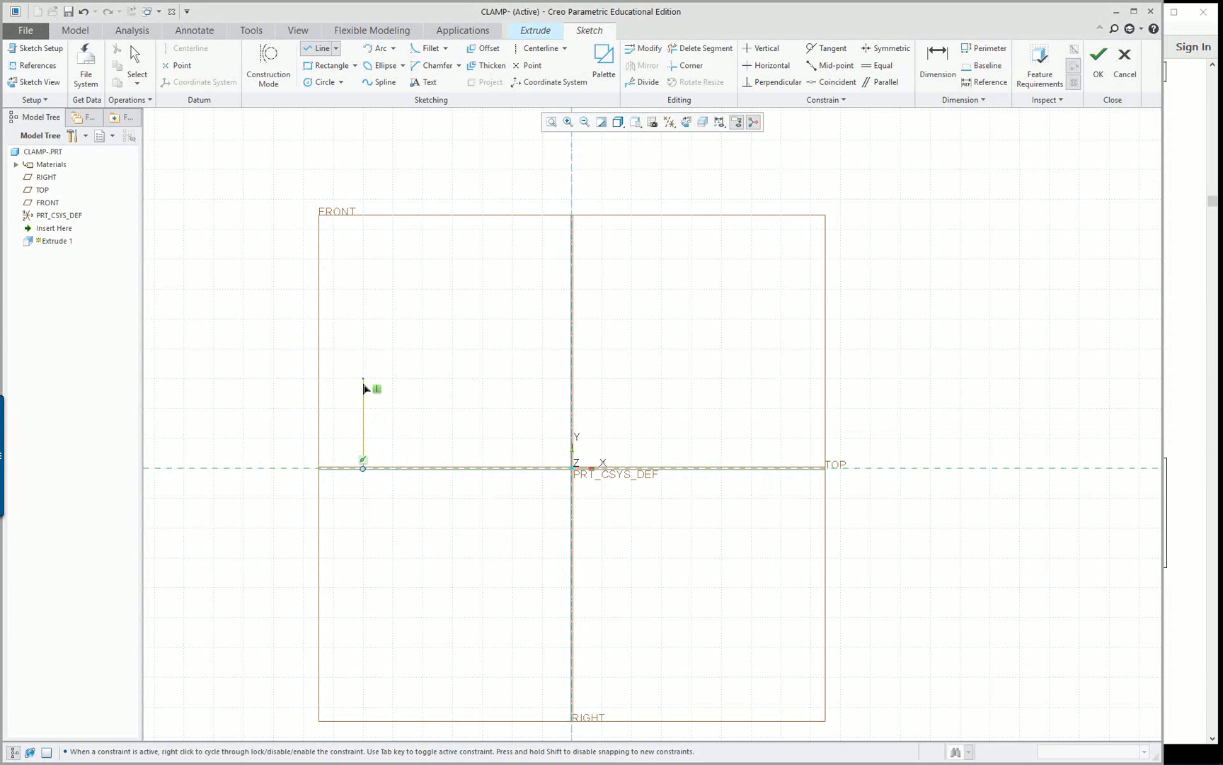
left_click(363, 379)
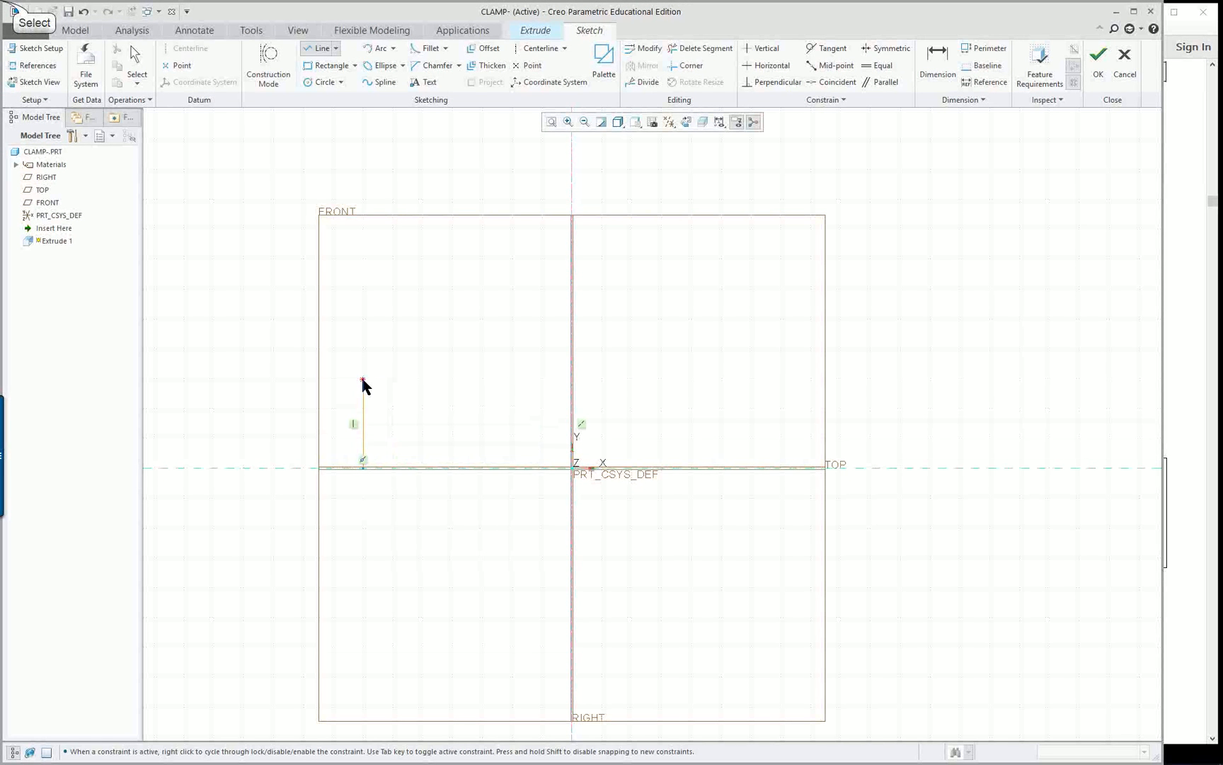
middle_click(429, 388)
left_click(422, 378)
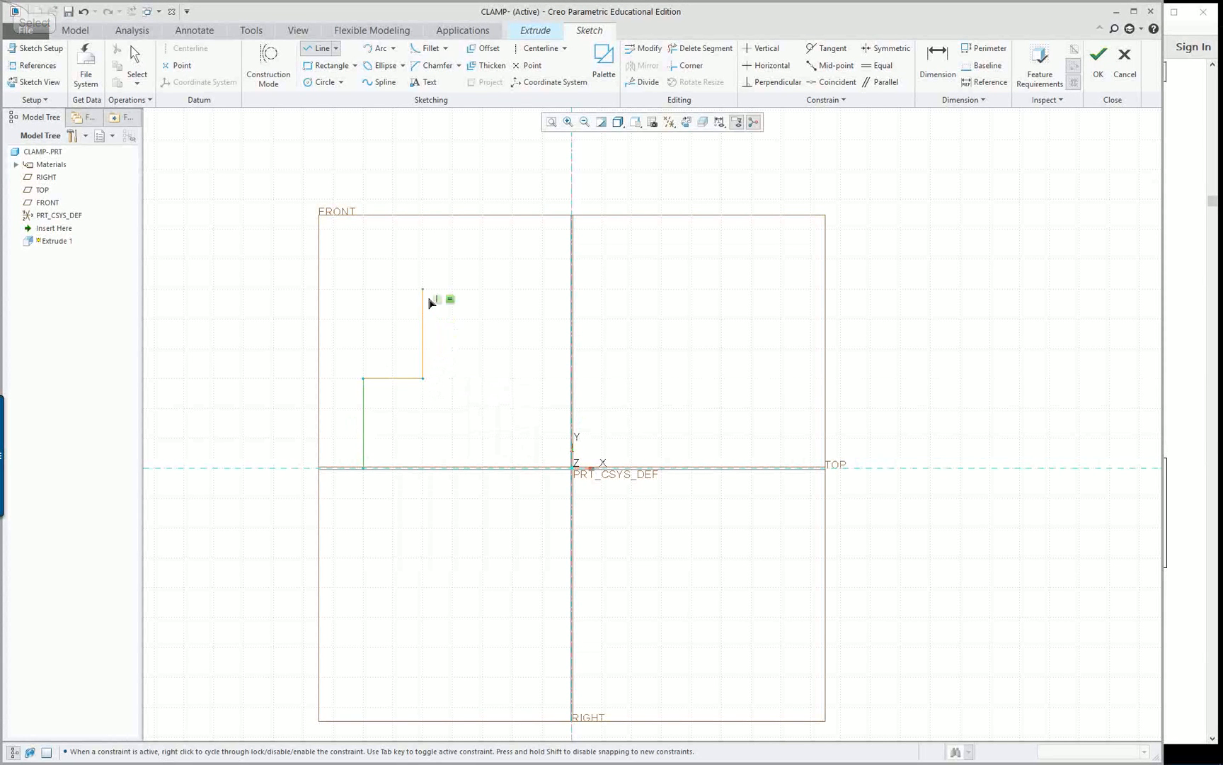
left_click(422, 261)
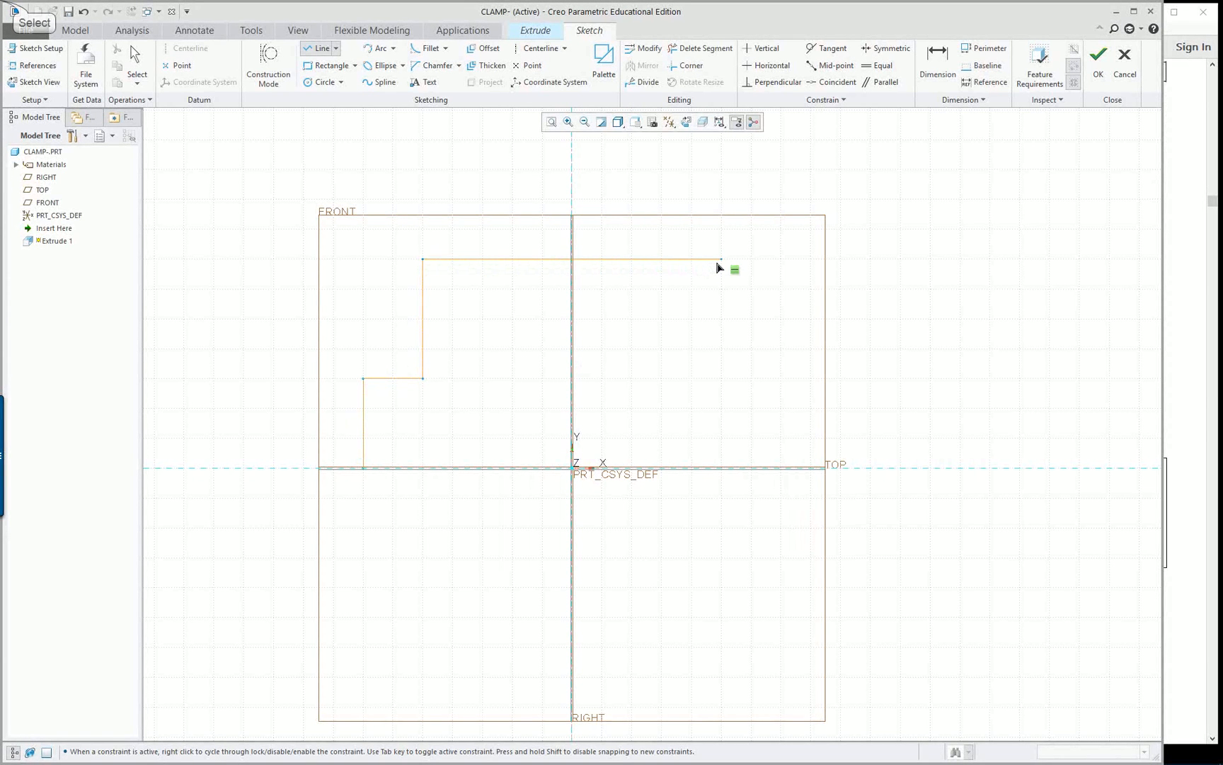
Continue the chain with a top edge about 300 mm wide, matching steps down the right side, and a closing base line along the TOP plane
left_click(717, 262)
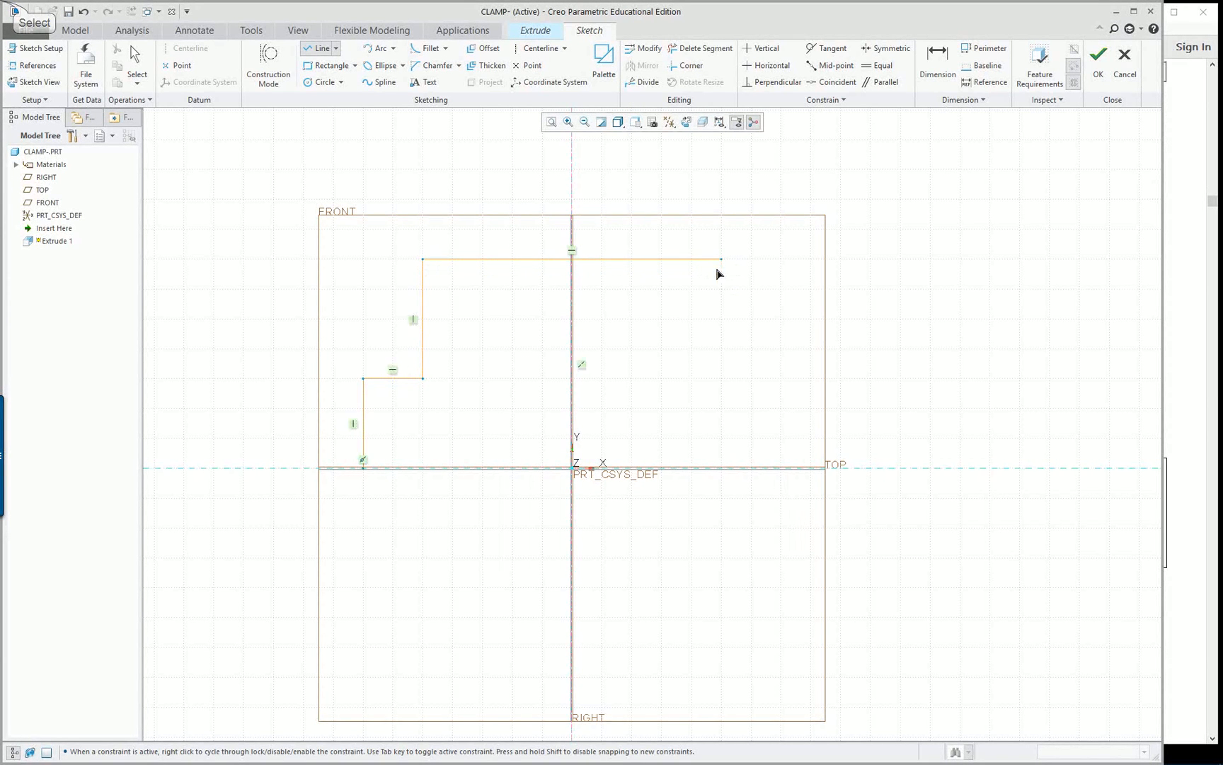
left_click(721, 379)
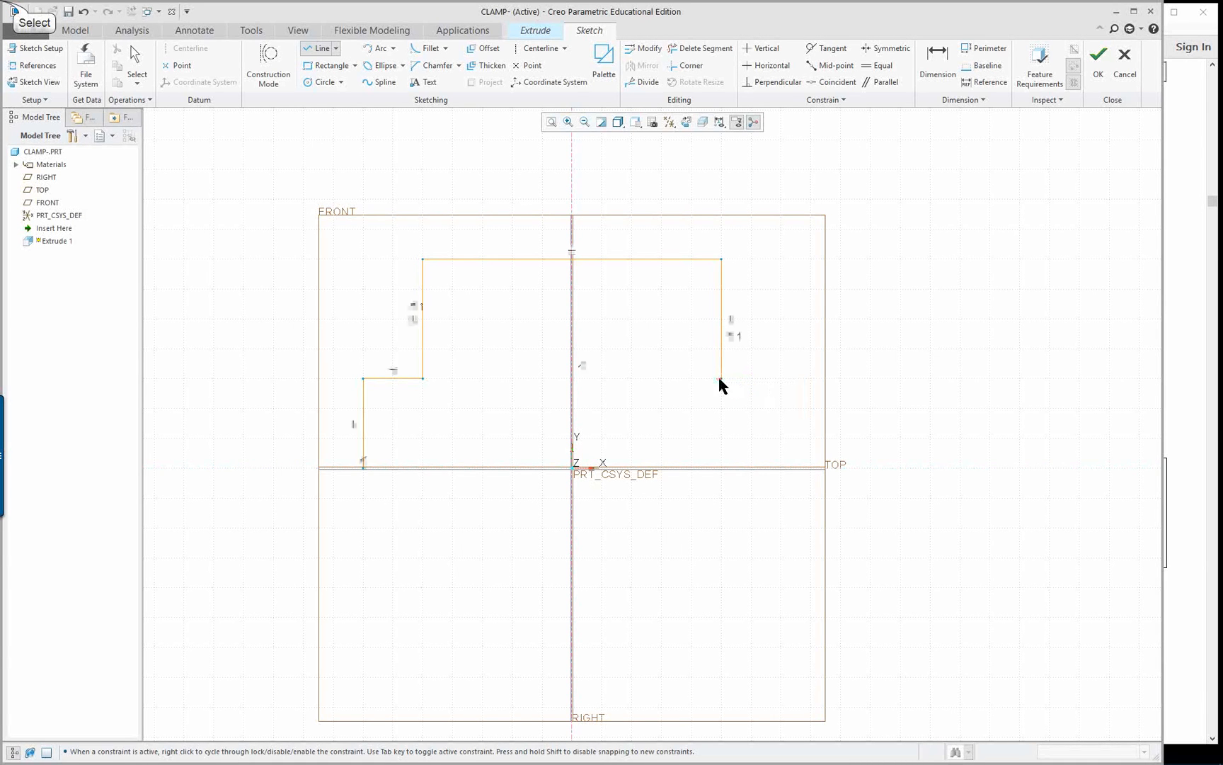
left_click(781, 378)
left_click(781, 468)
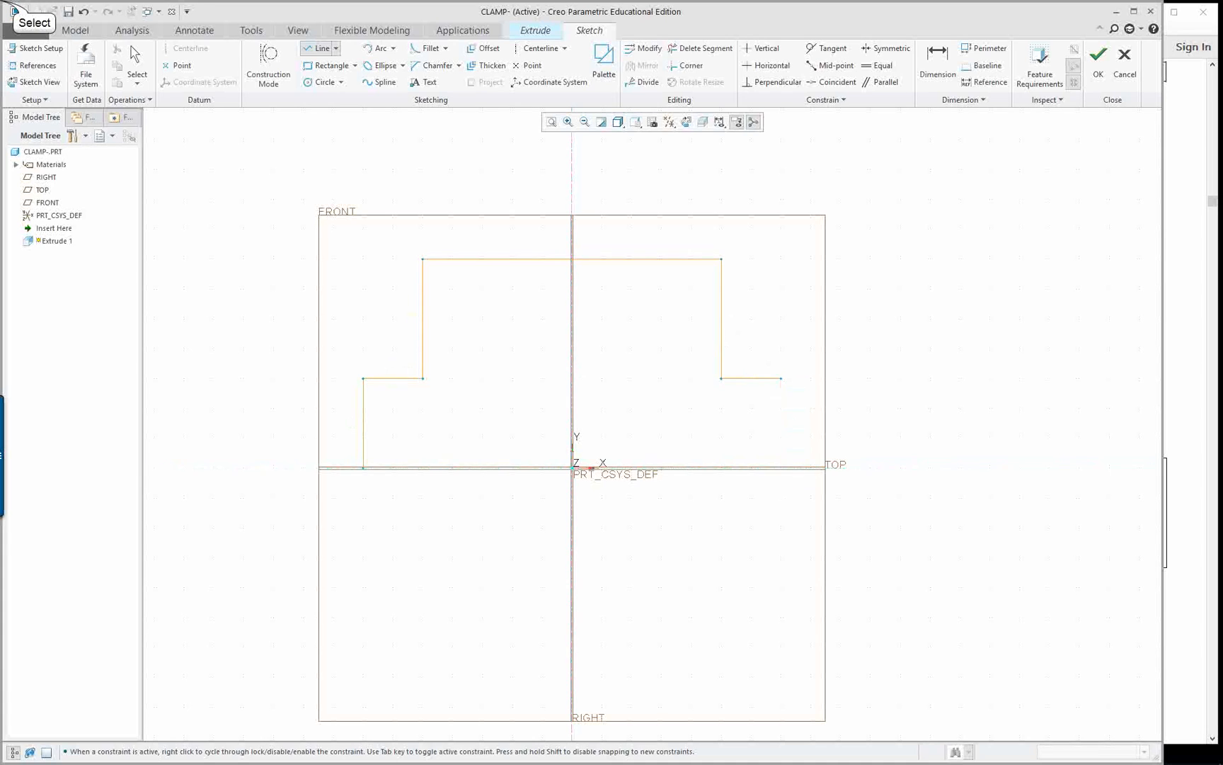
left_click(363, 468)
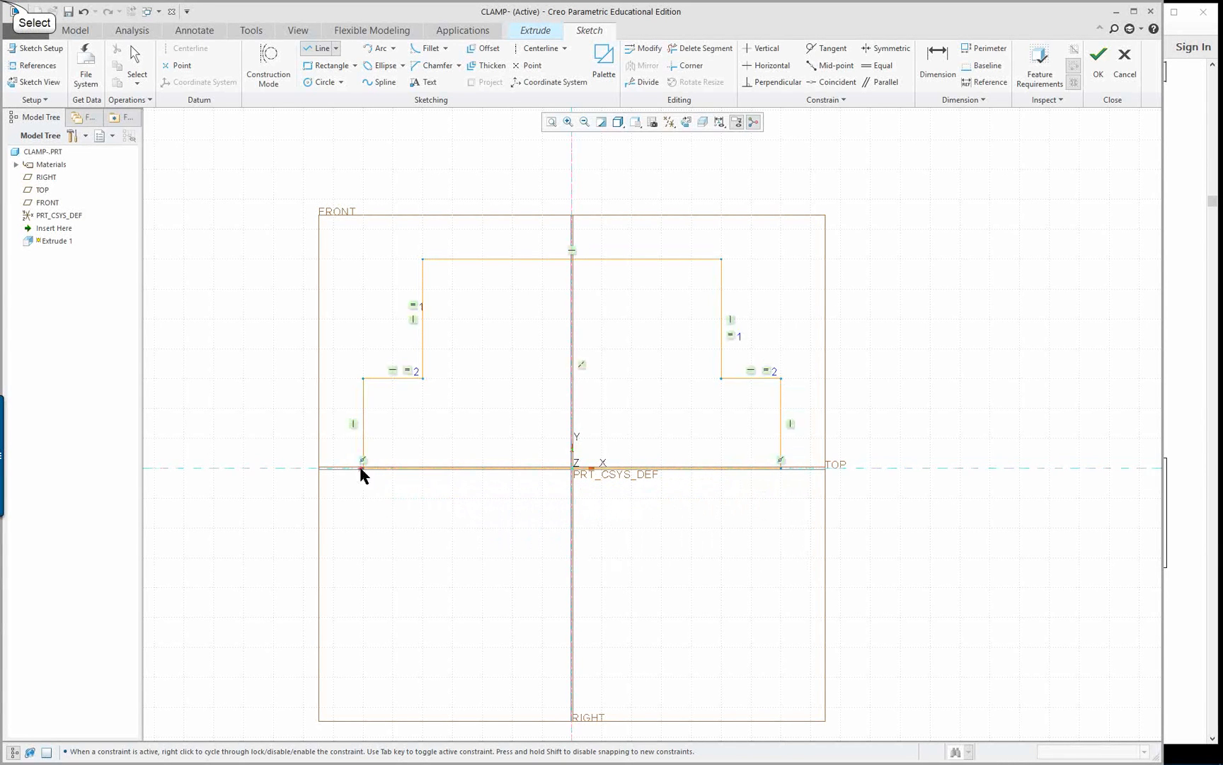
middle_click(190, 347)
middle_click(188, 343)
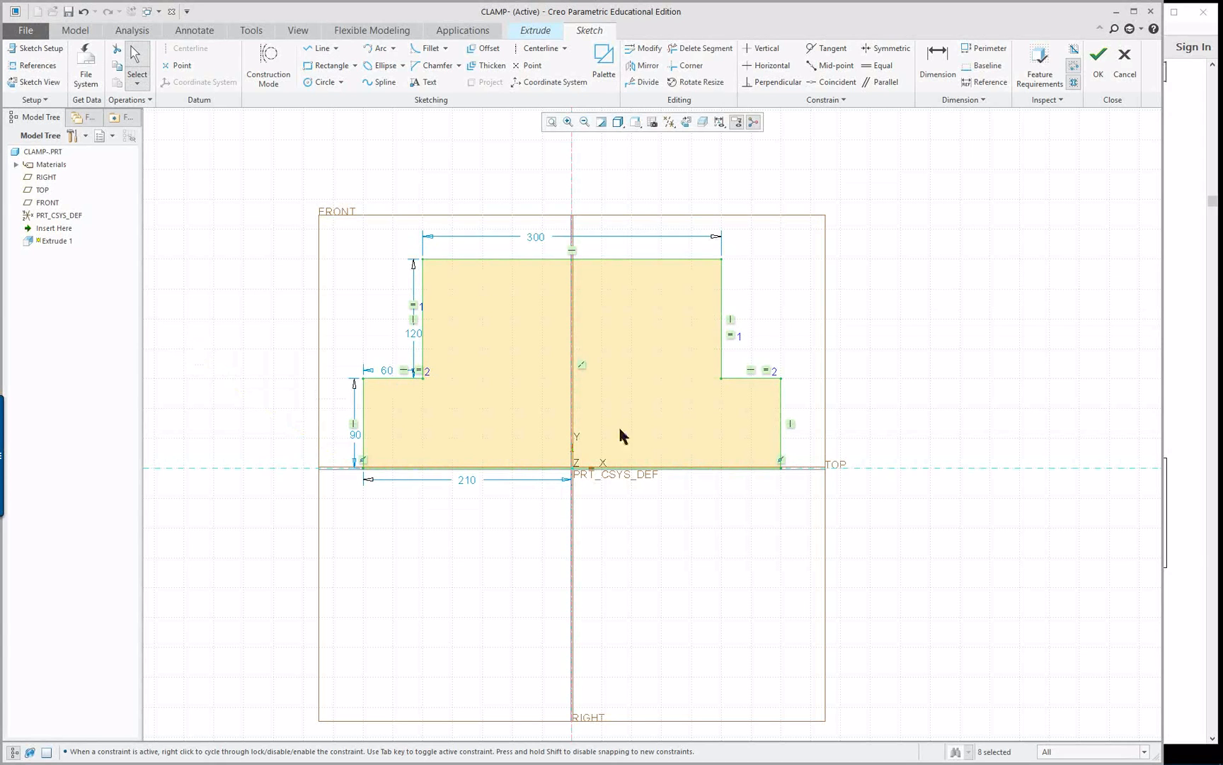
Dimension the full width of the stepped profile's base line and the width of its top edge
scroll(848, 564, "down", 2)
scroll(904, 500, "up", 2)
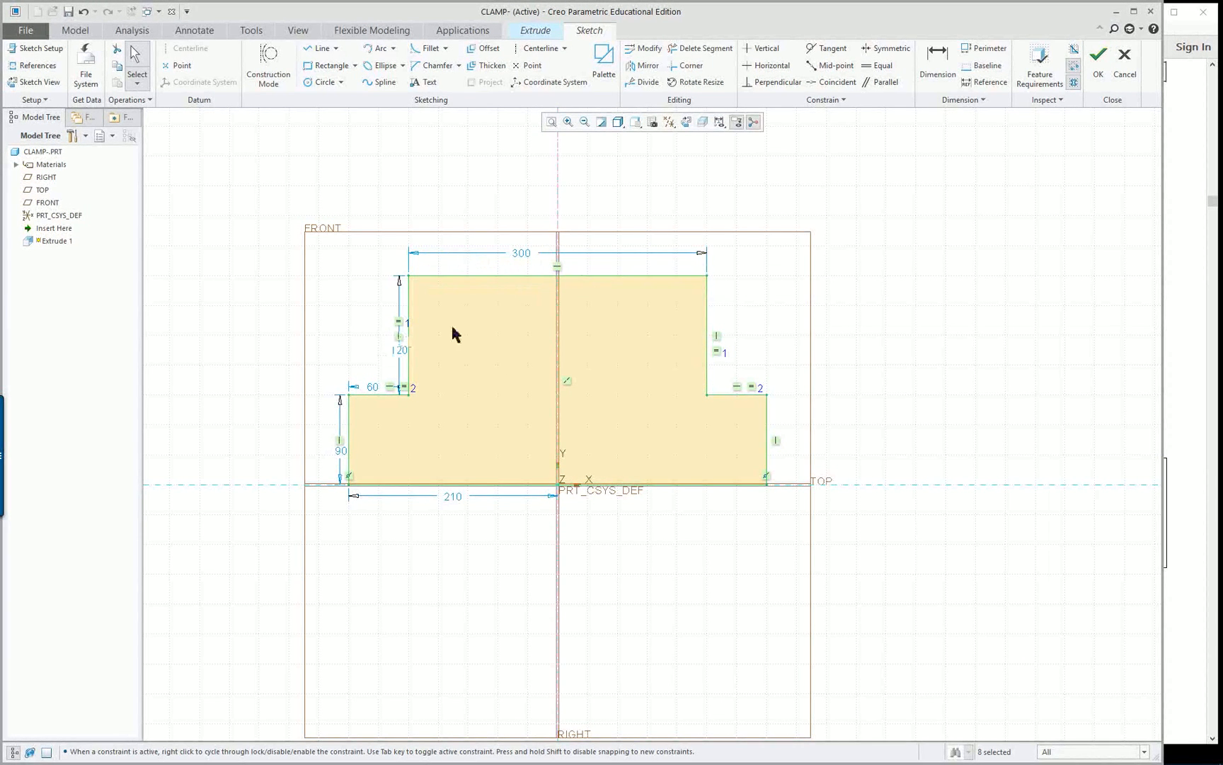
right_click(904, 349)
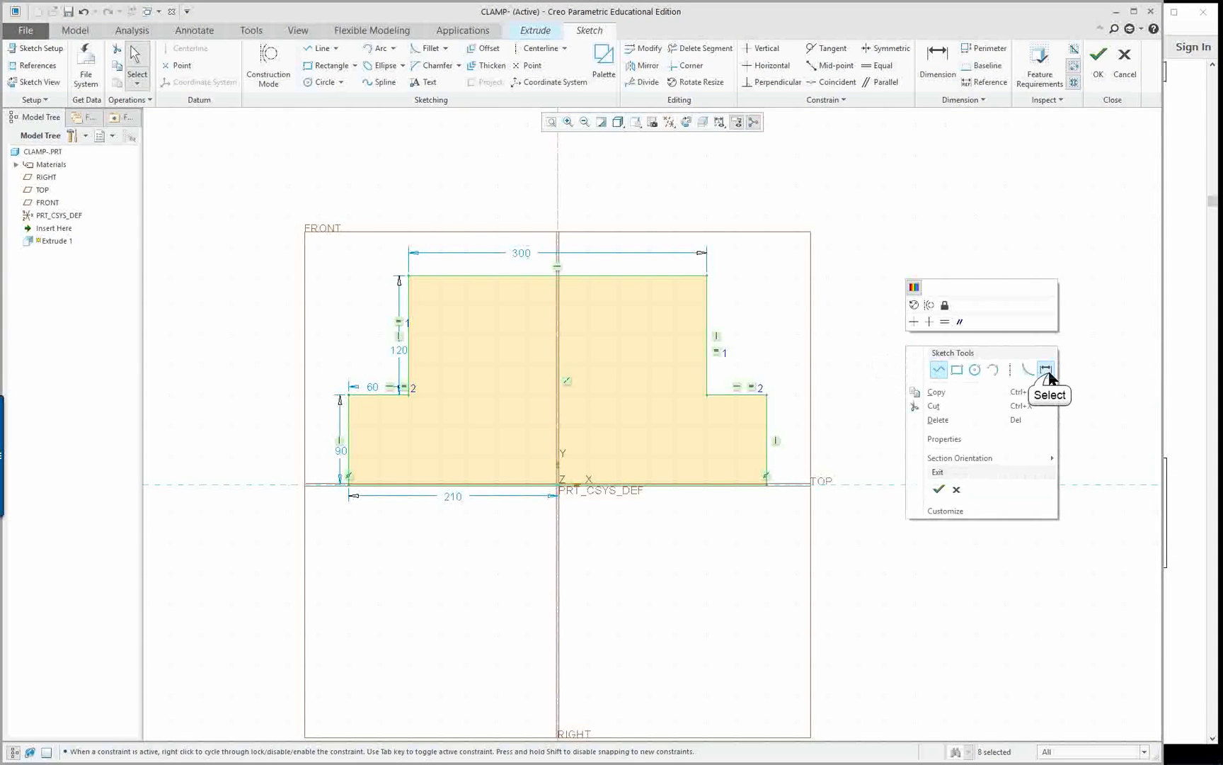
left_click(1046, 375)
left_click(668, 487)
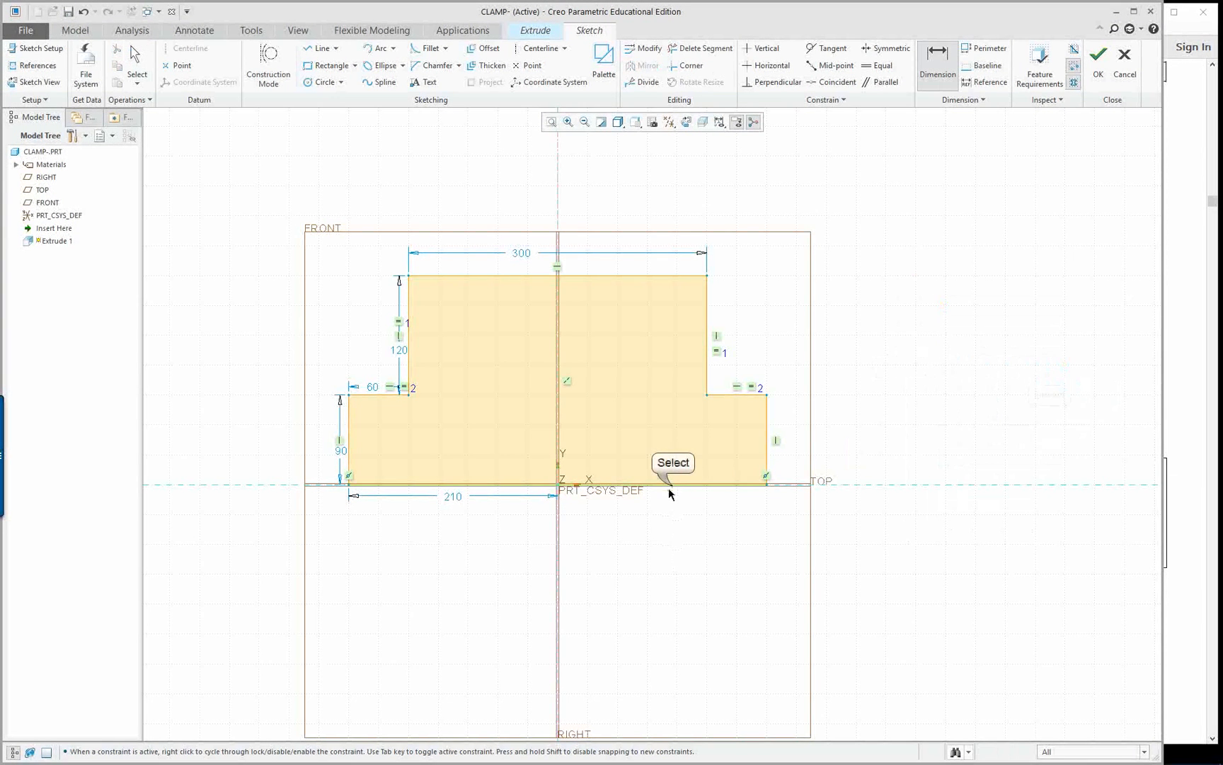
middle_click(596, 569)
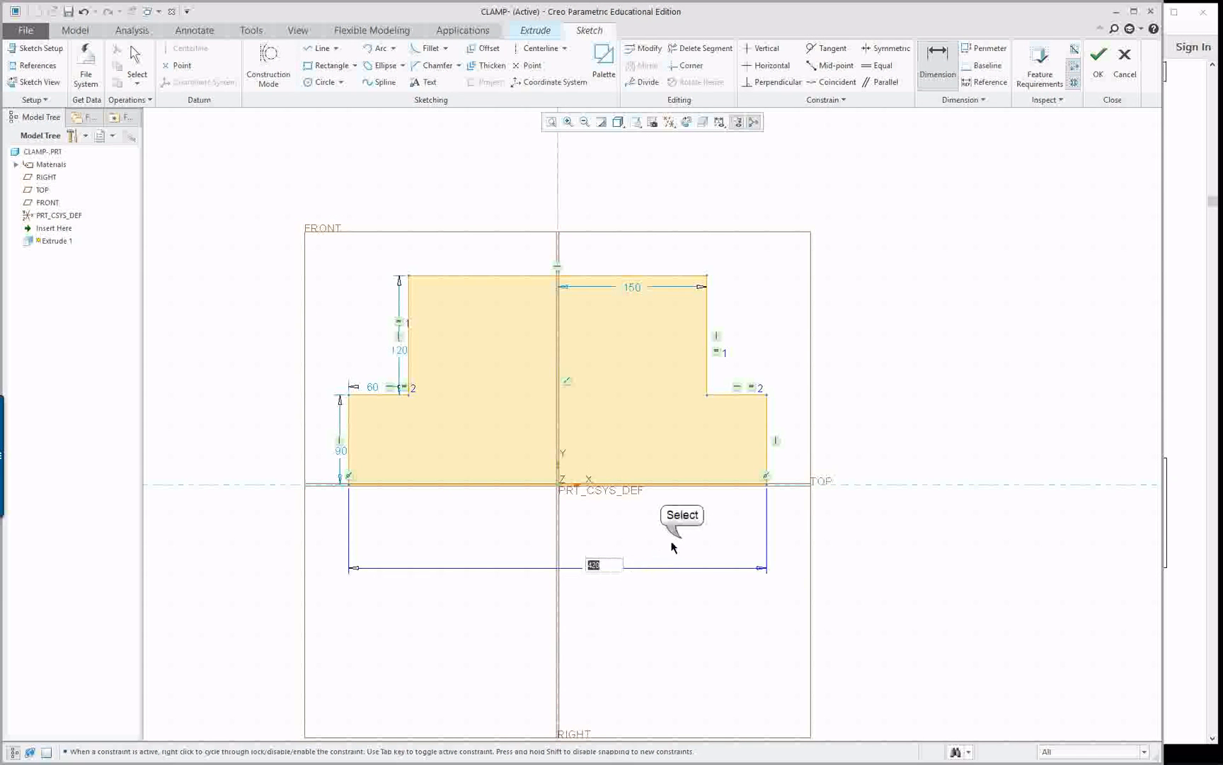
left_click(625, 276)
middle_click(575, 214)
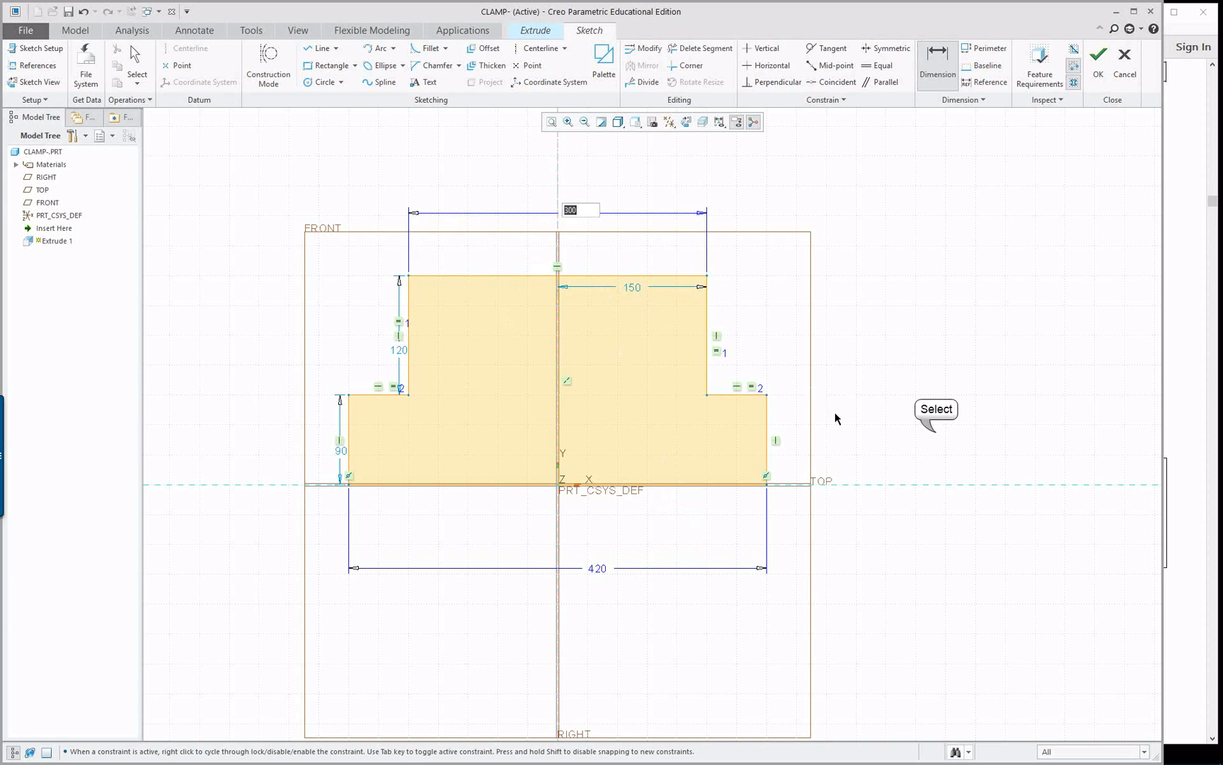
Dimension the height of the lower left step and the overall height from the base line to the top edge
left_click(348, 430)
middle_click(271, 424)
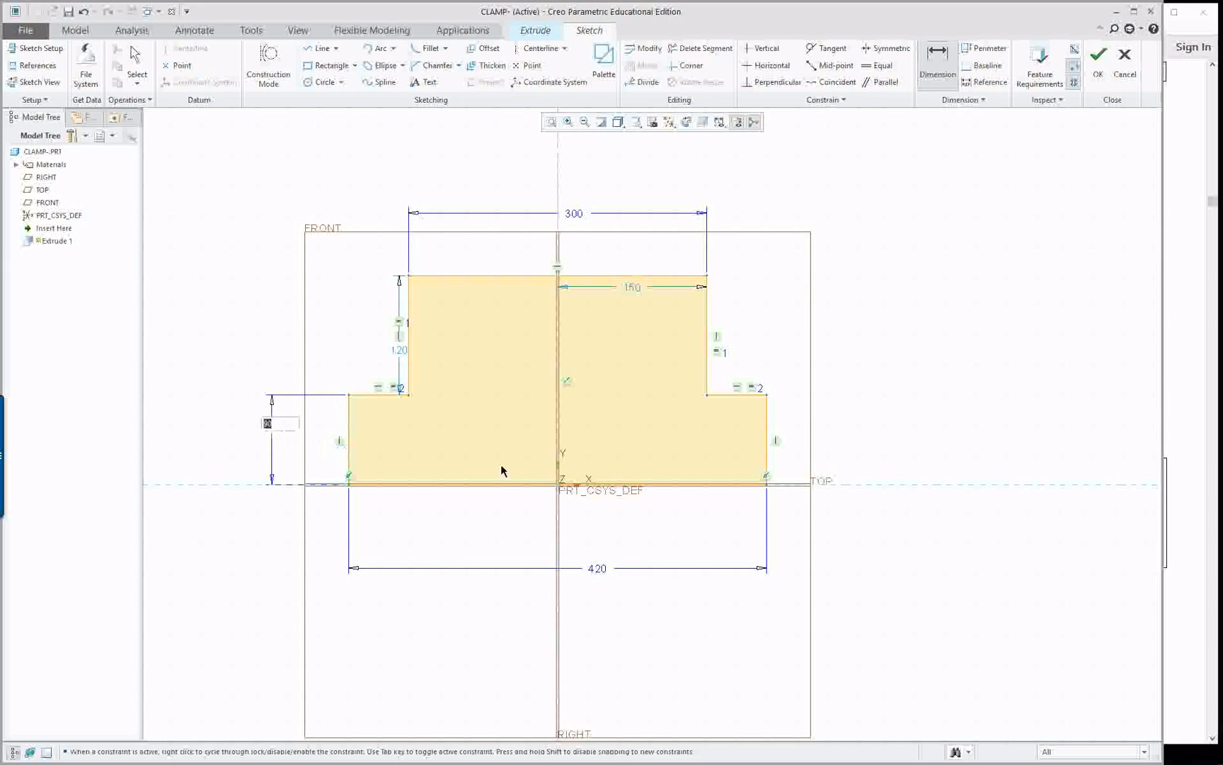
key("Return")
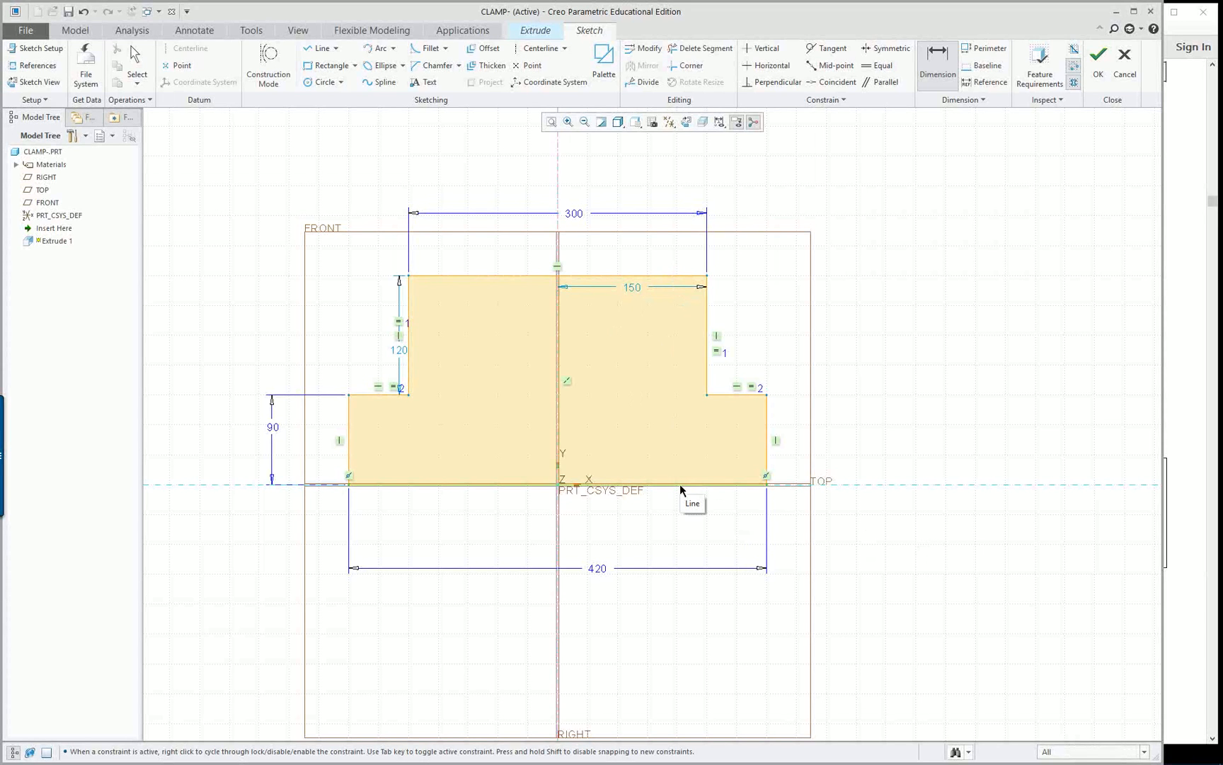
left_click(727, 484)
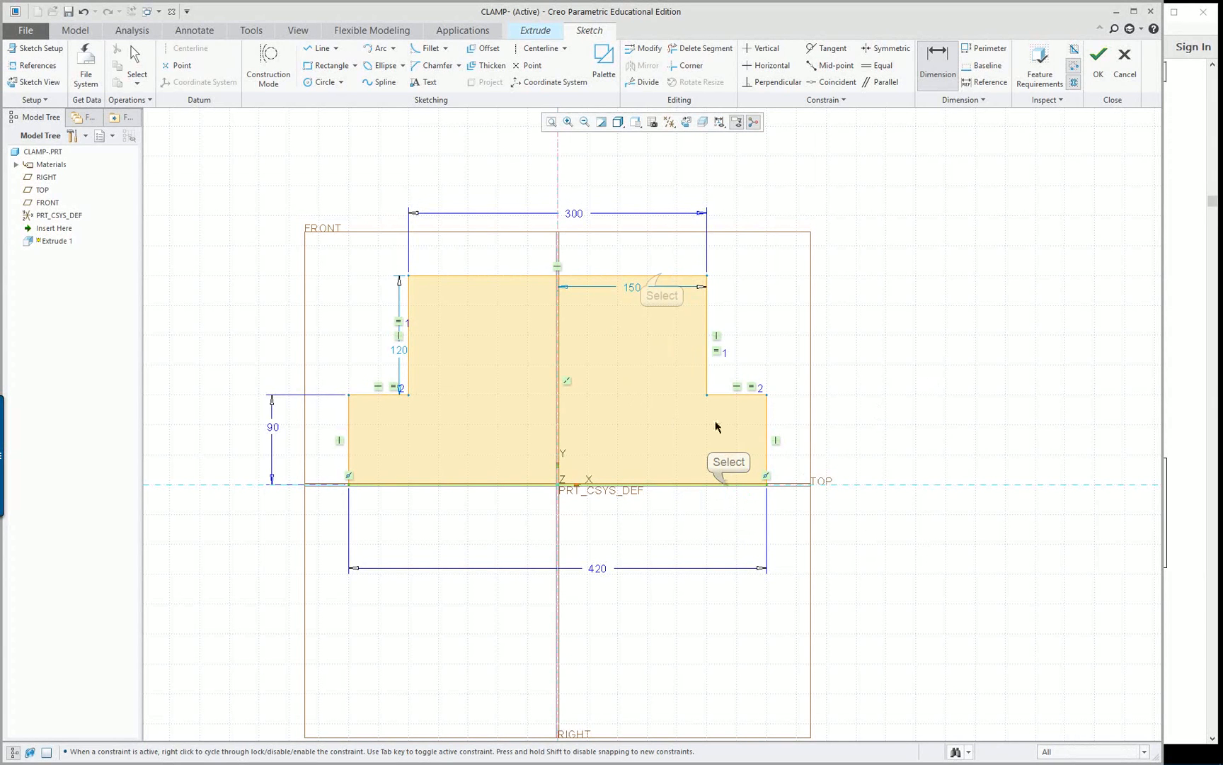
left_click(661, 275)
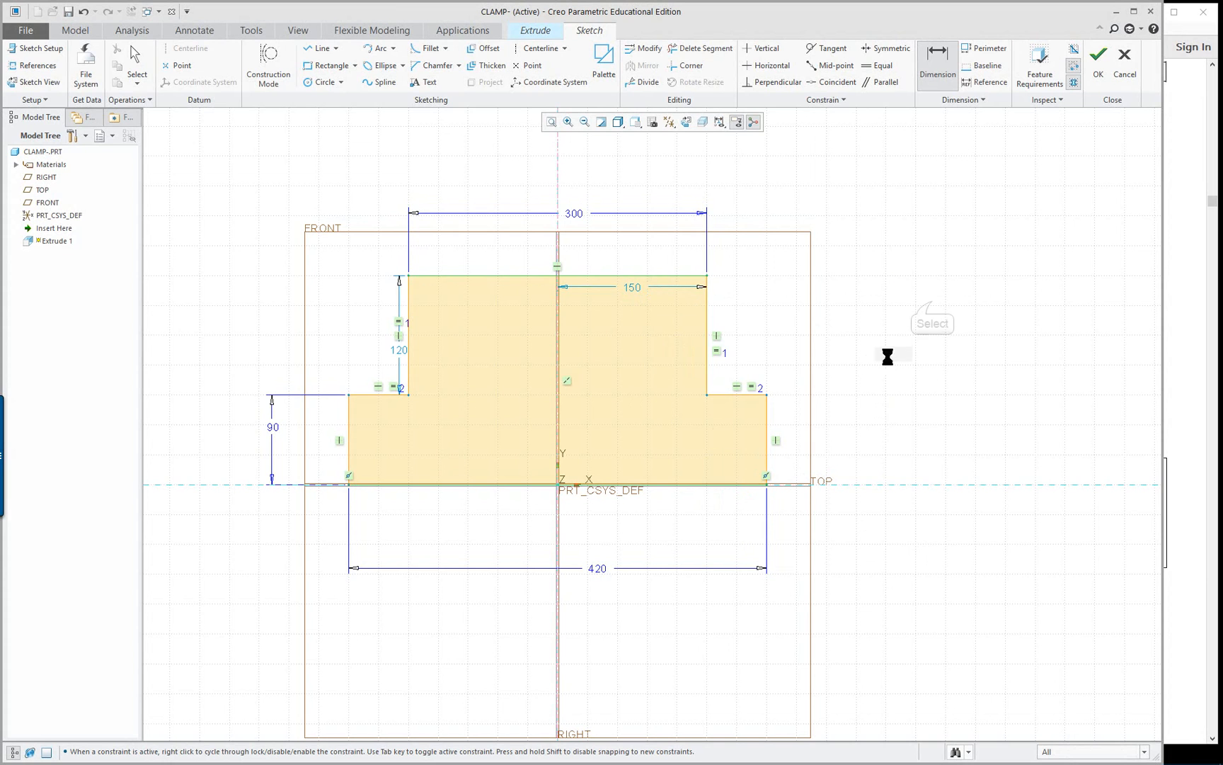
key("Return")
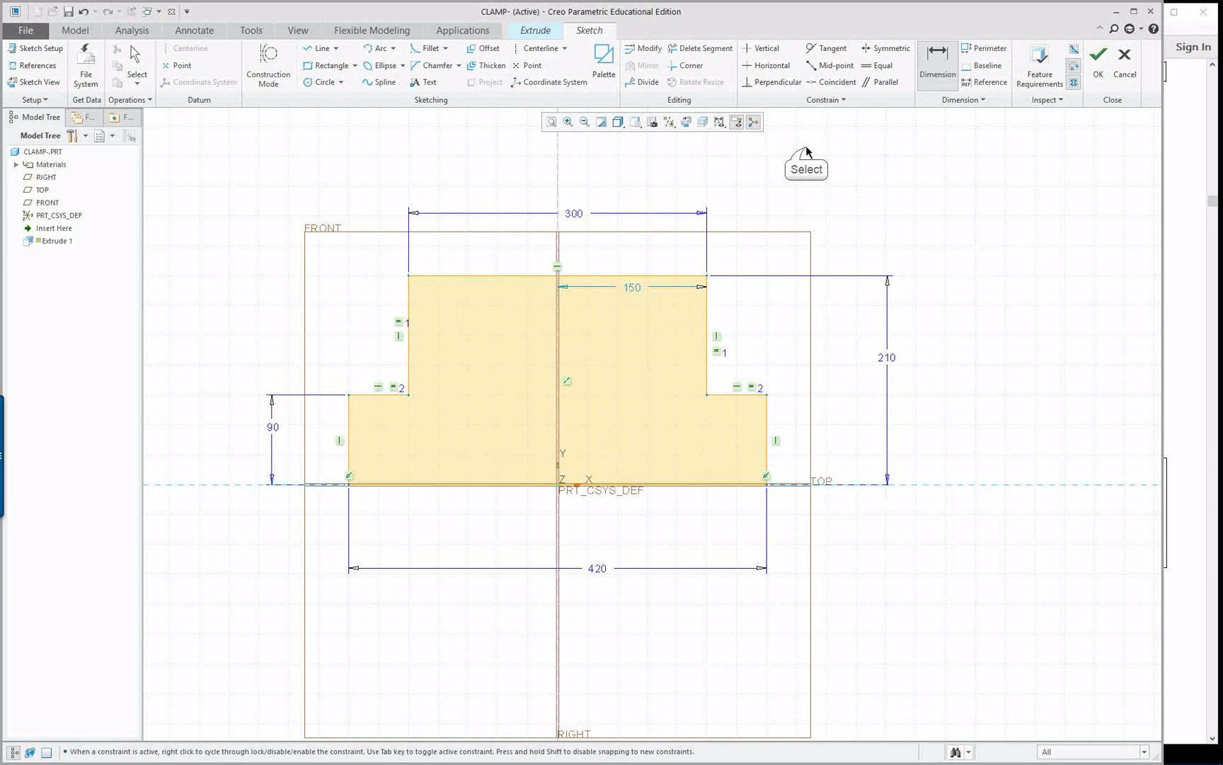
left_click(894, 51)
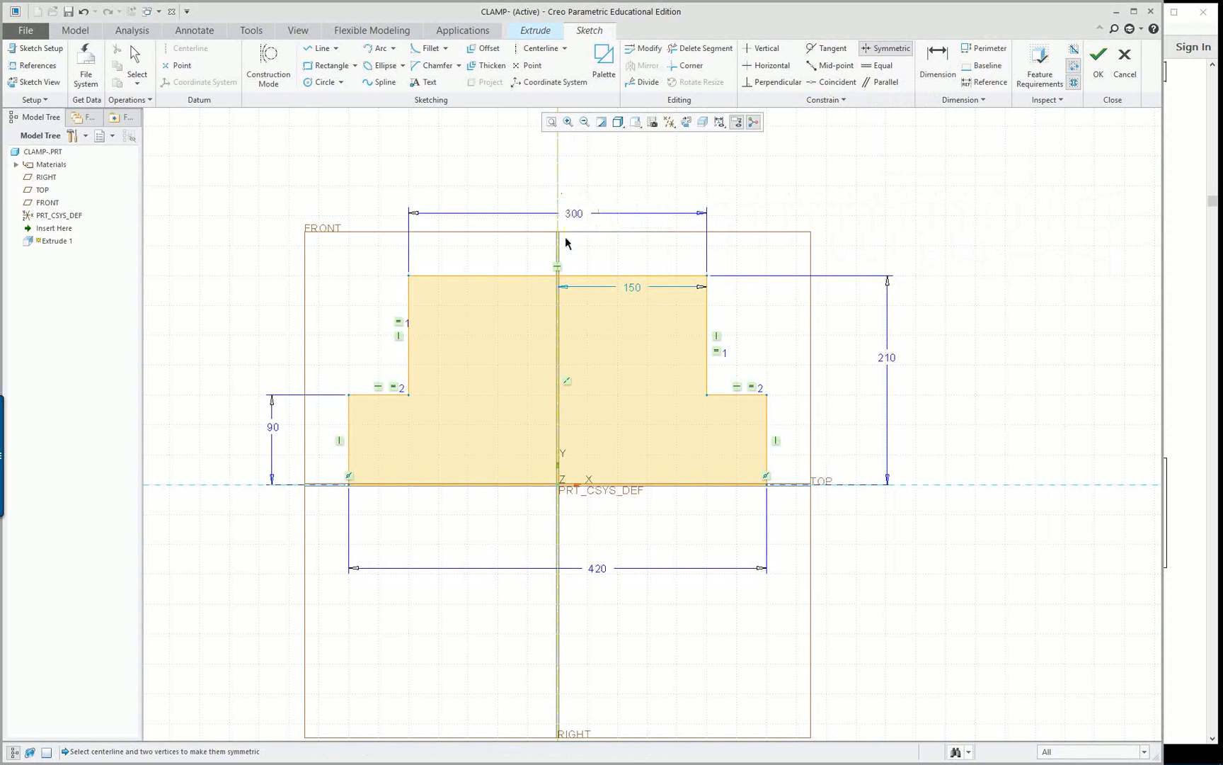
right_click(559, 320)
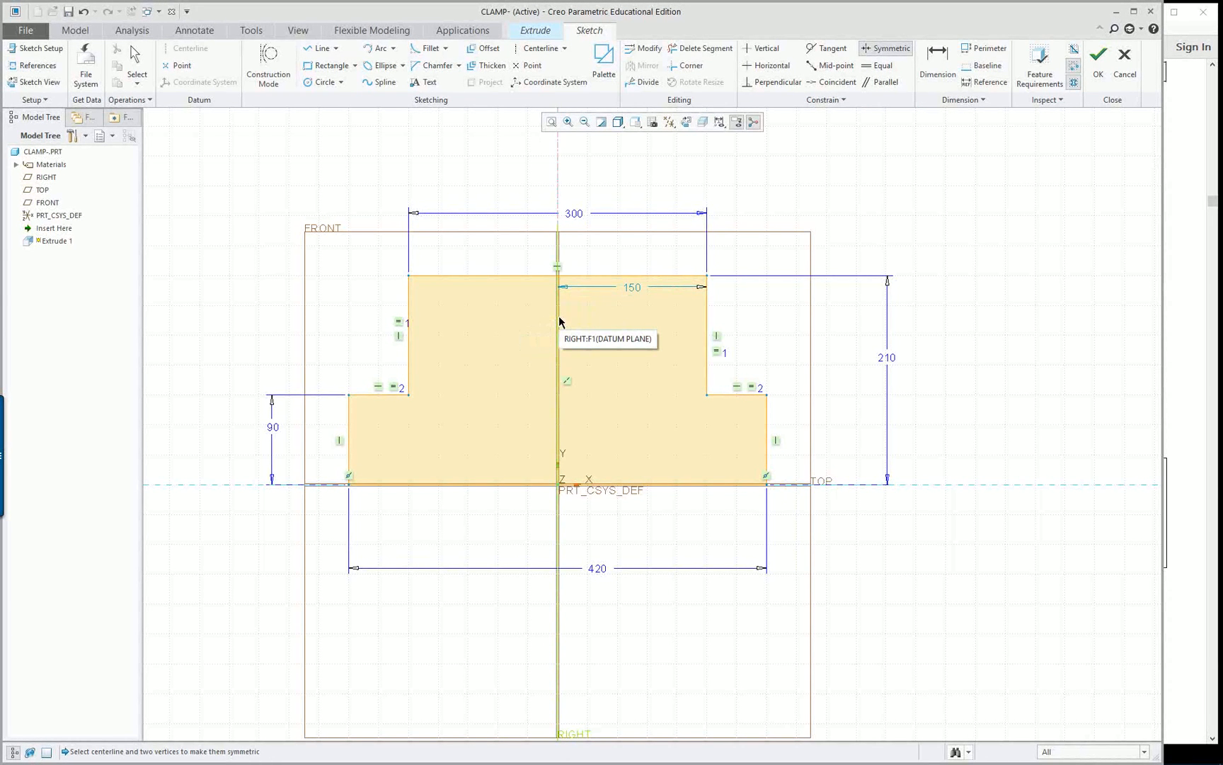
left_click(556, 183)
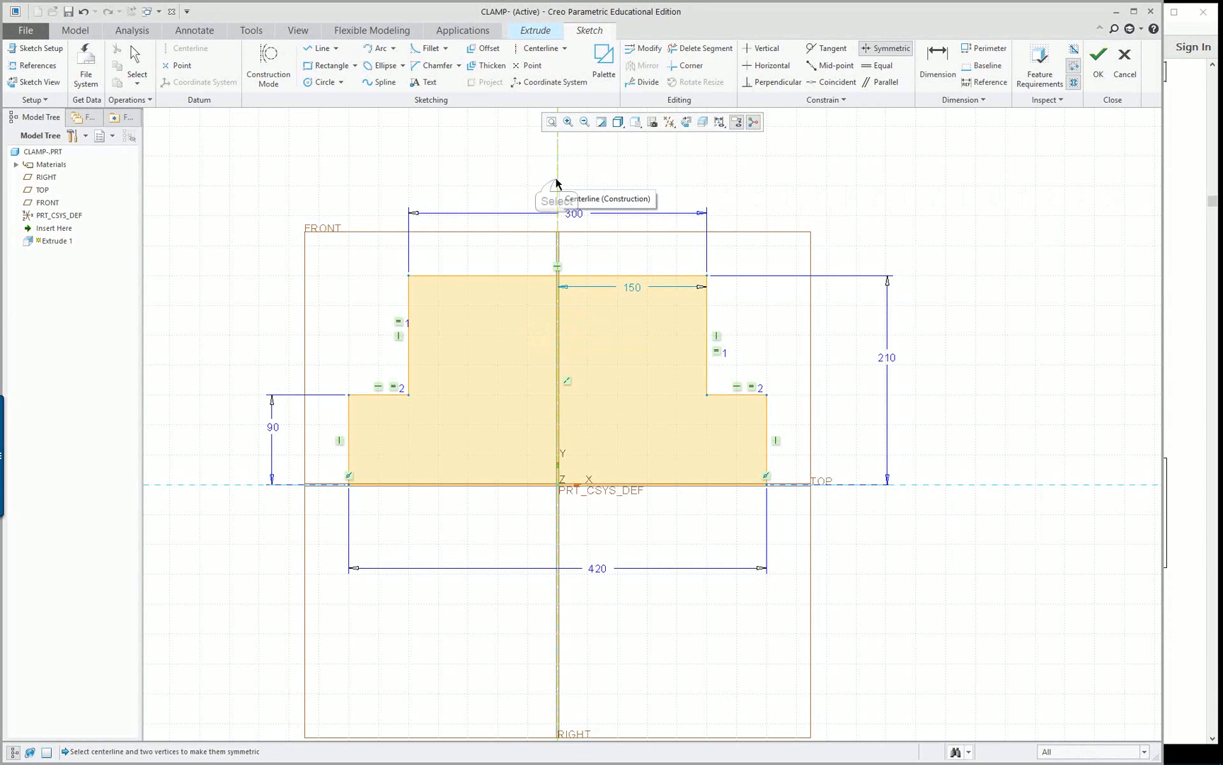
left_click(702, 324)
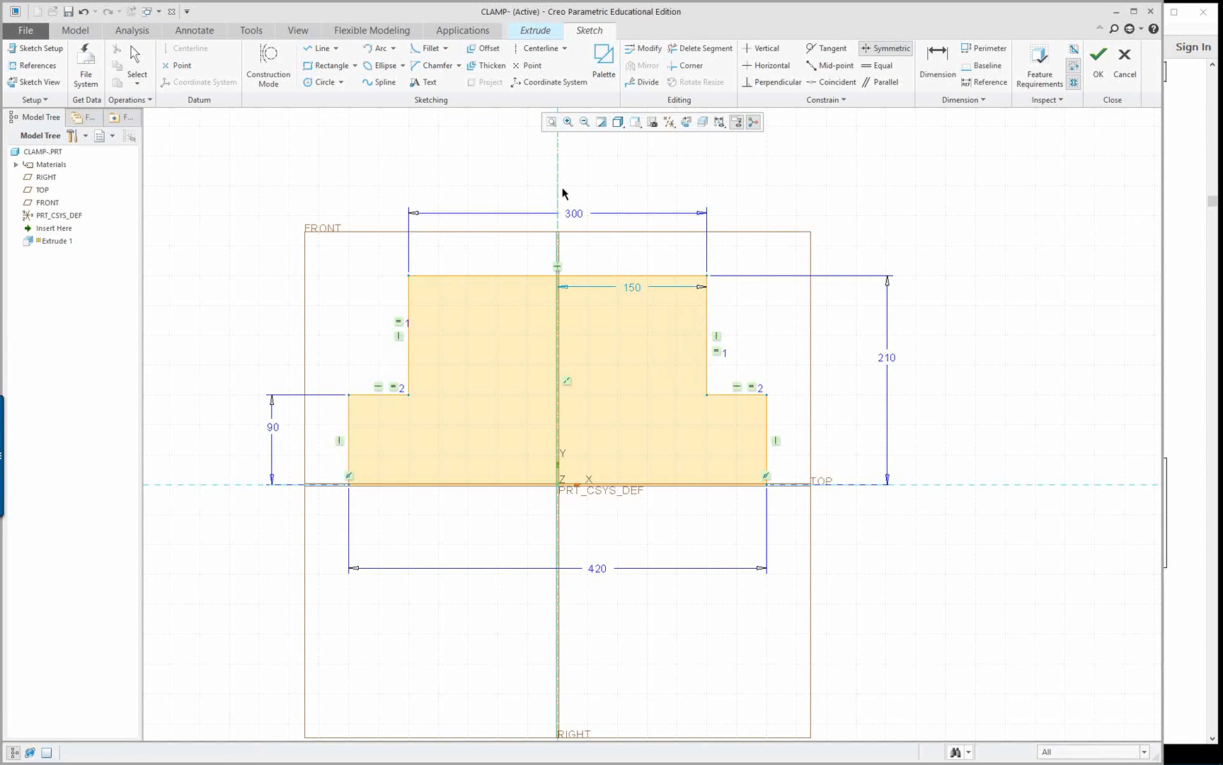
left_click(893, 199)
Constrain the two top corners of the profile to be symmetric about the vertical construction centerline
left_click(893, 51)
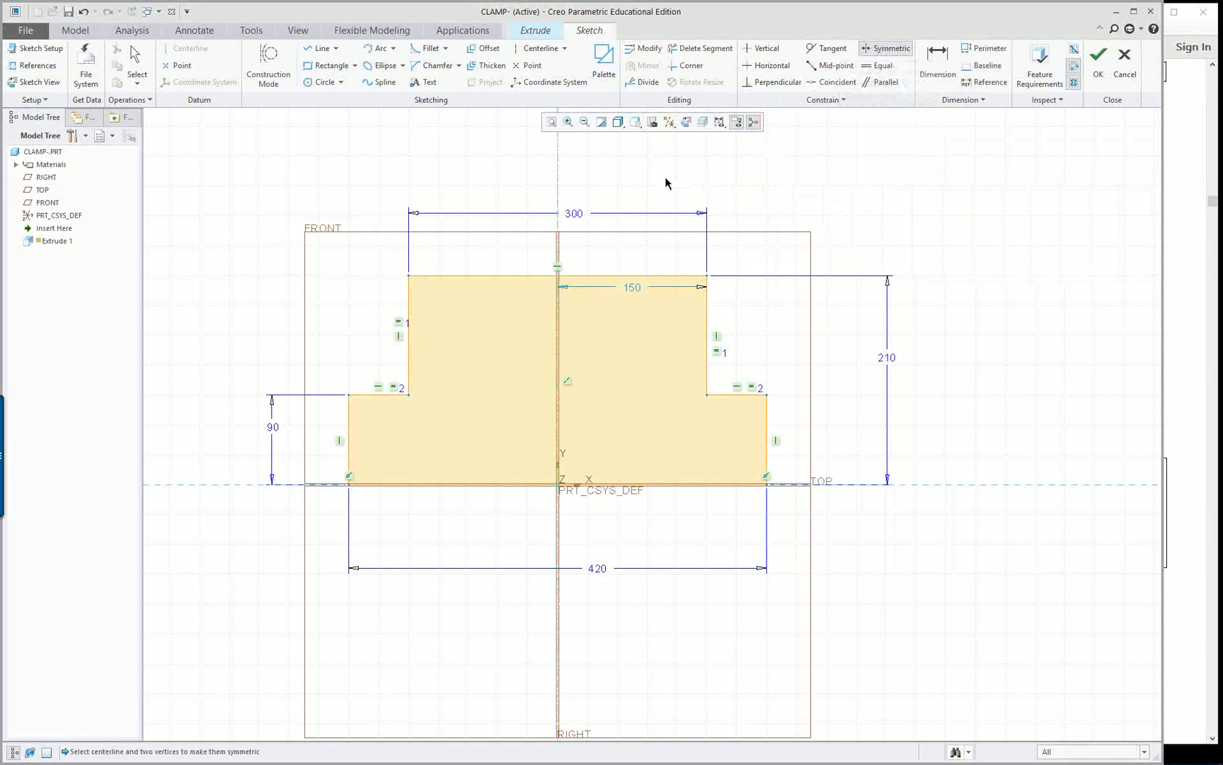
left_click(558, 192)
left_click(707, 276)
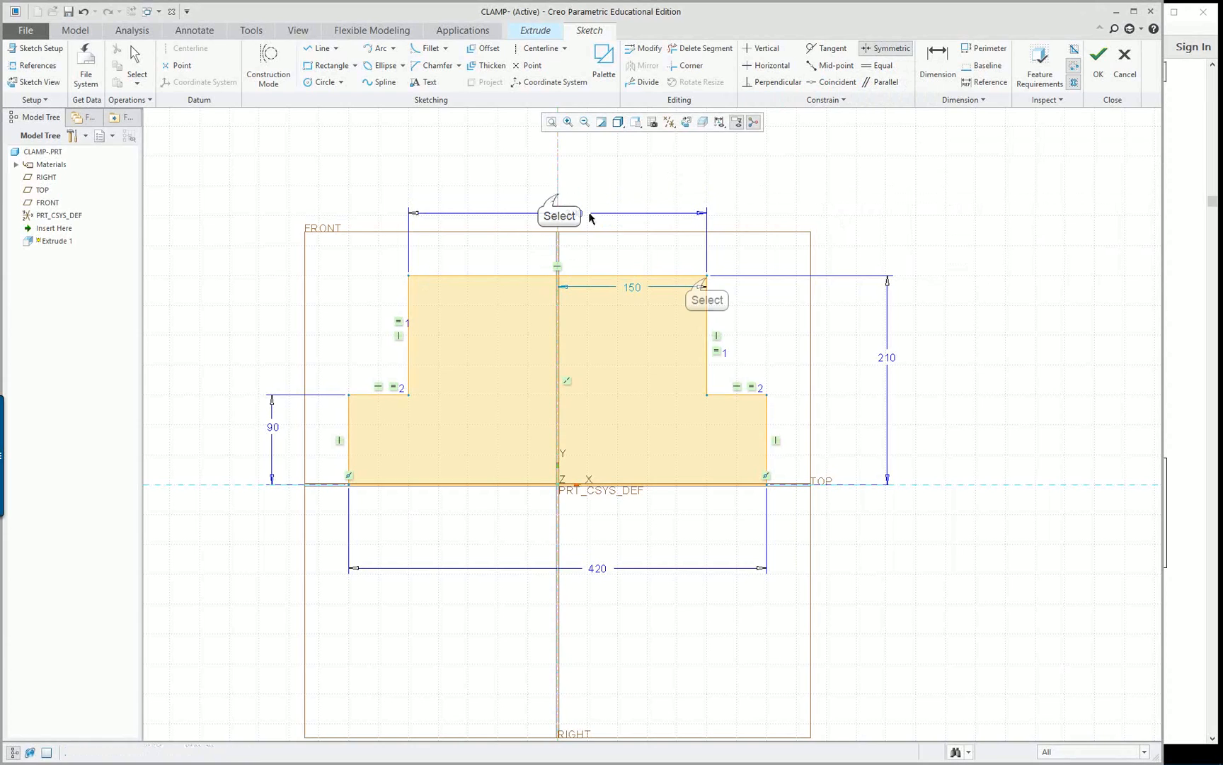
left_click(410, 277)
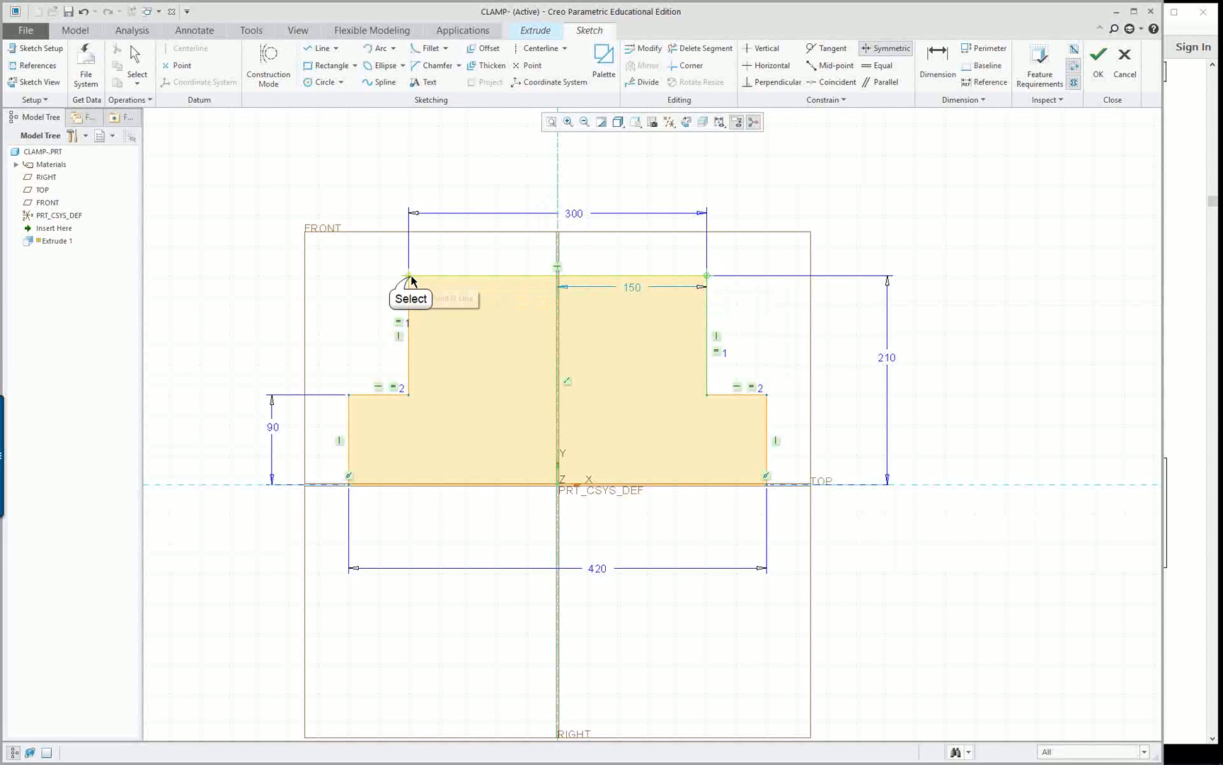
left_click(410, 277)
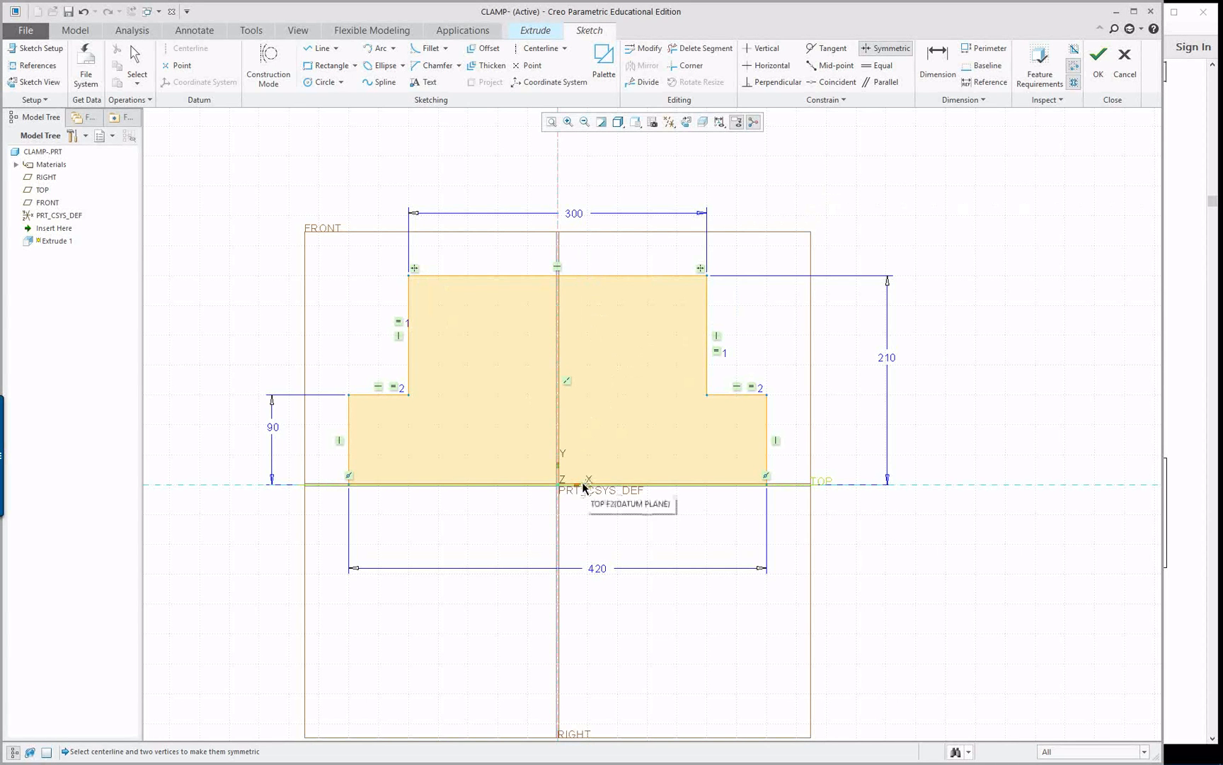
Constrain the base line's endpoints symmetric about the vertical centerline, resolving the conflict by deleting the lower left edge's vertical constraint
left_click(550, 240)
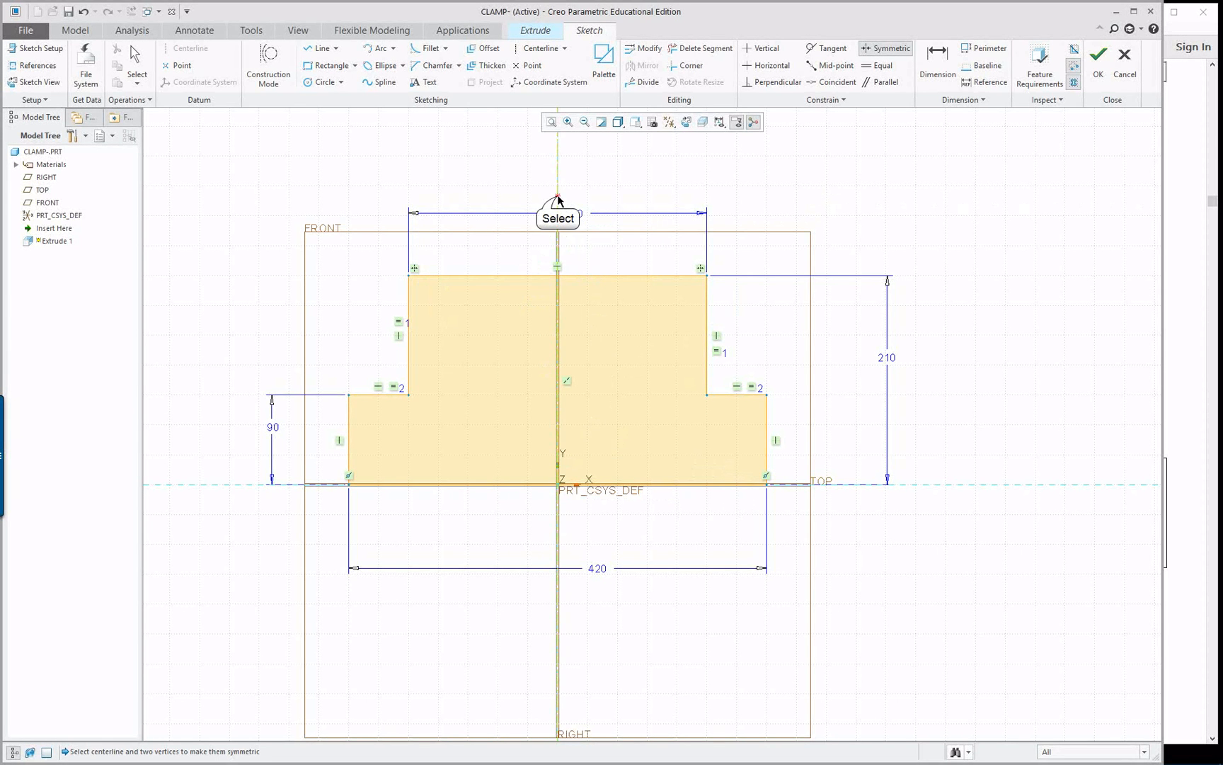
left_click(767, 478)
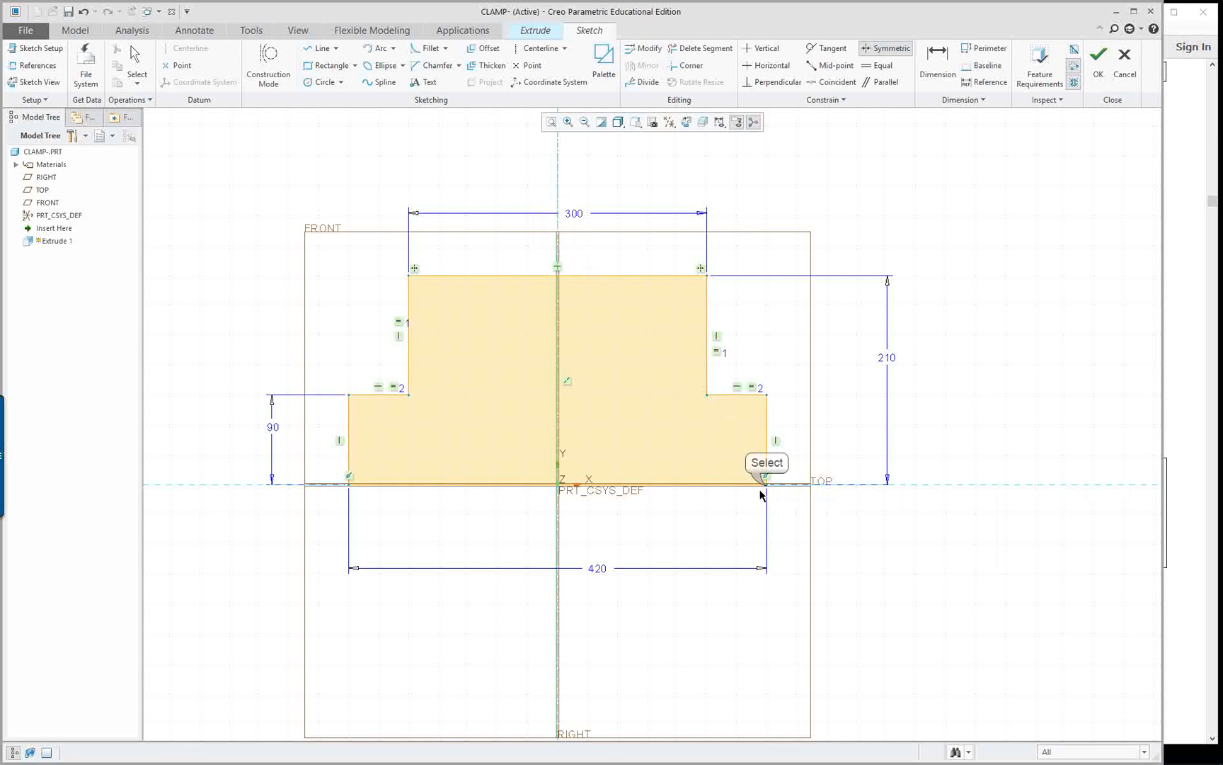
left_click(349, 475)
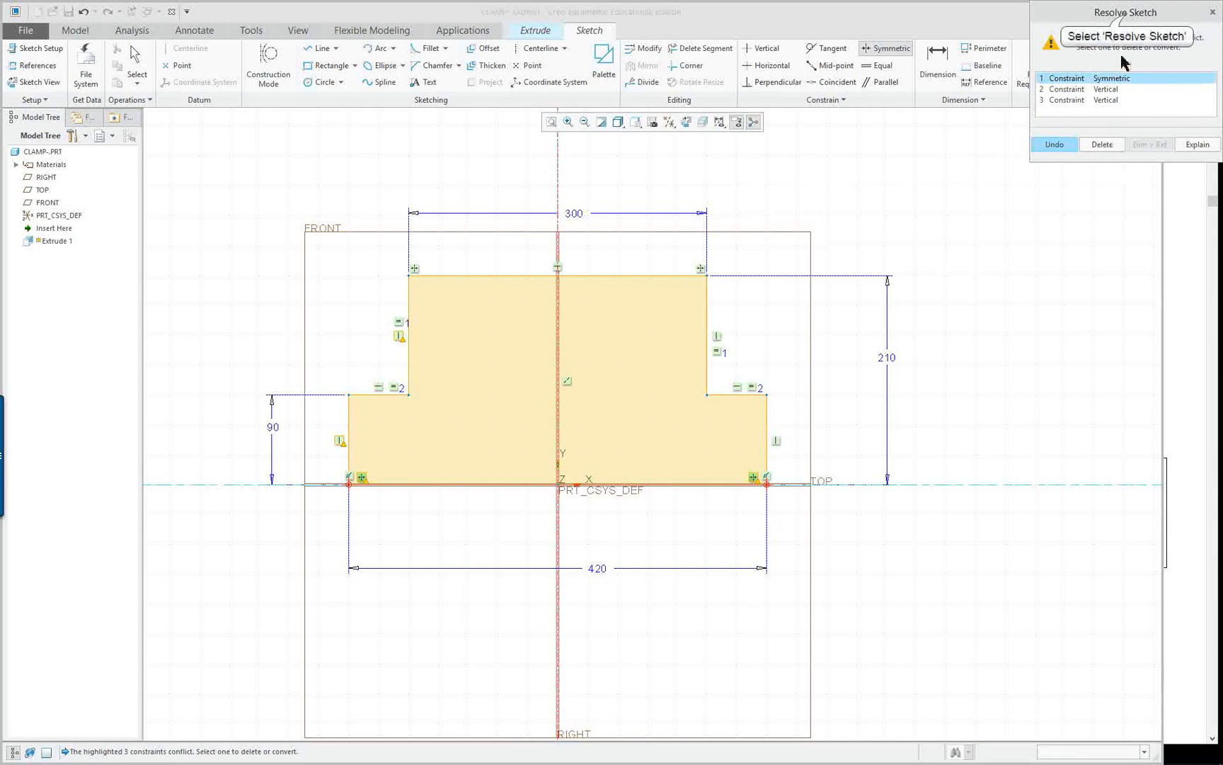
left_click_drag(1117, 14, 1062, 202)
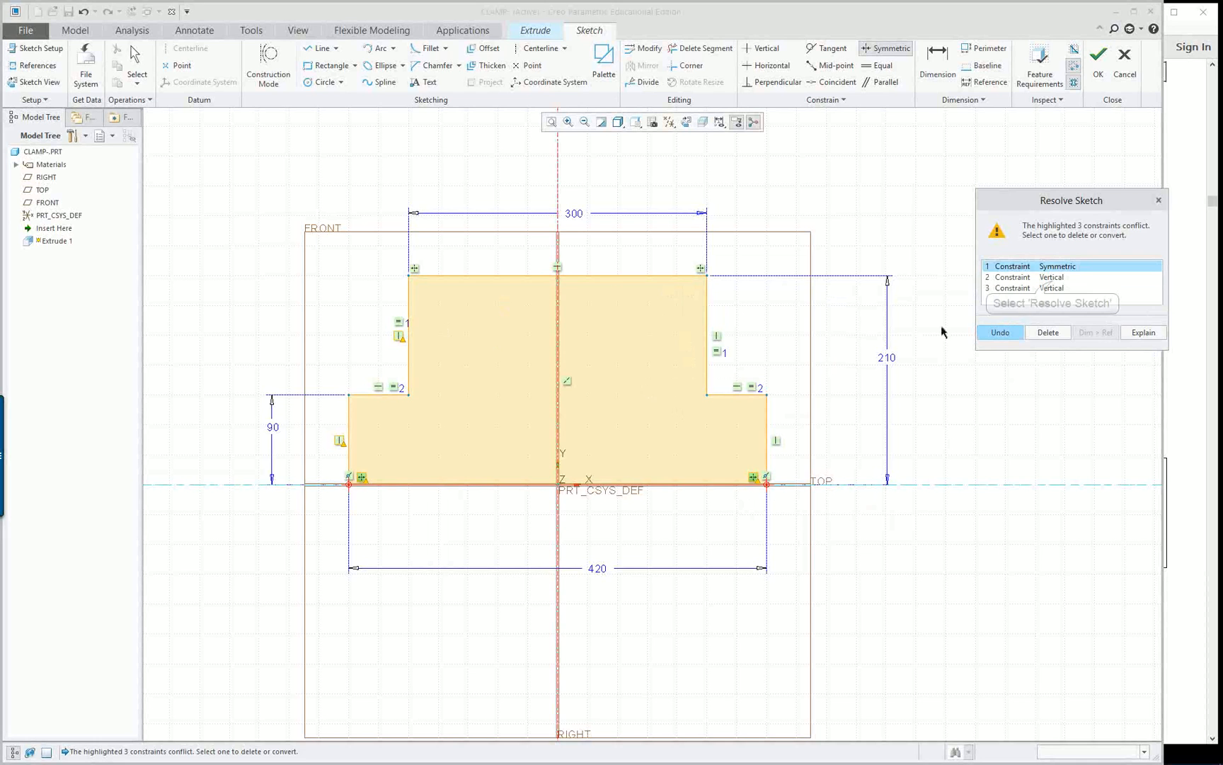
left_click(1048, 277)
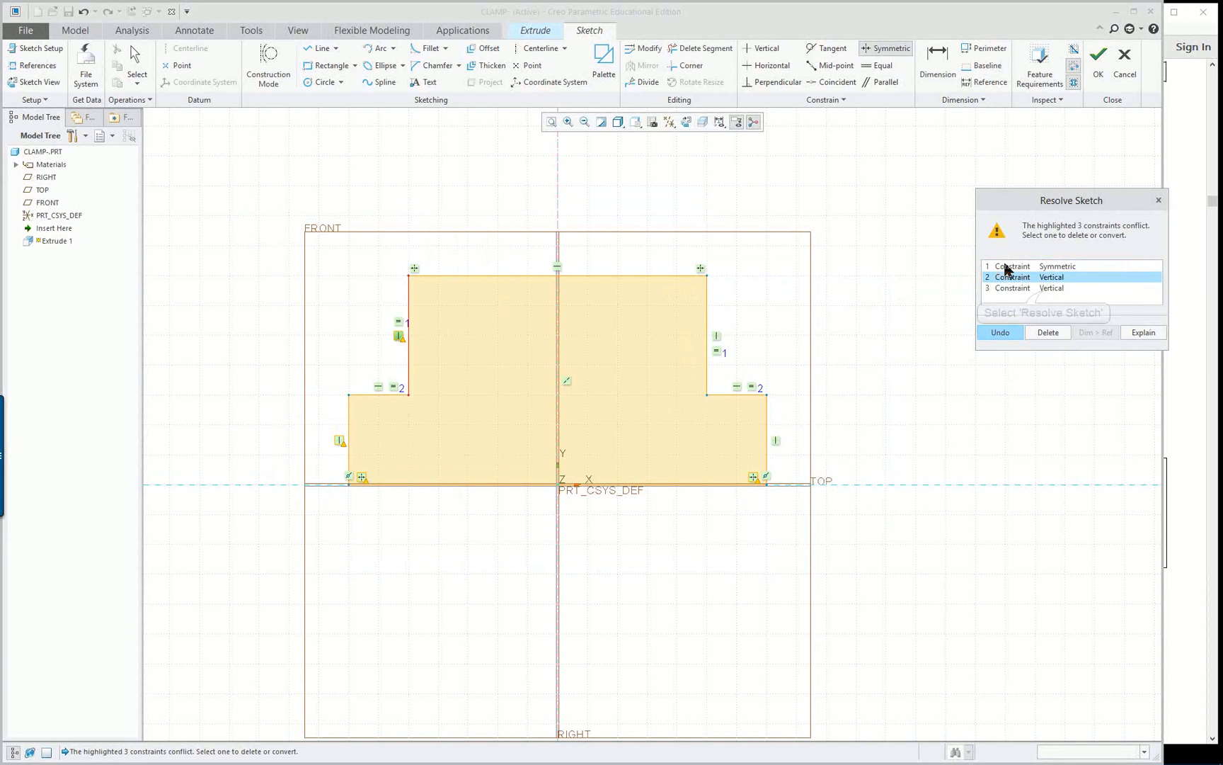
left_click(1047, 287)
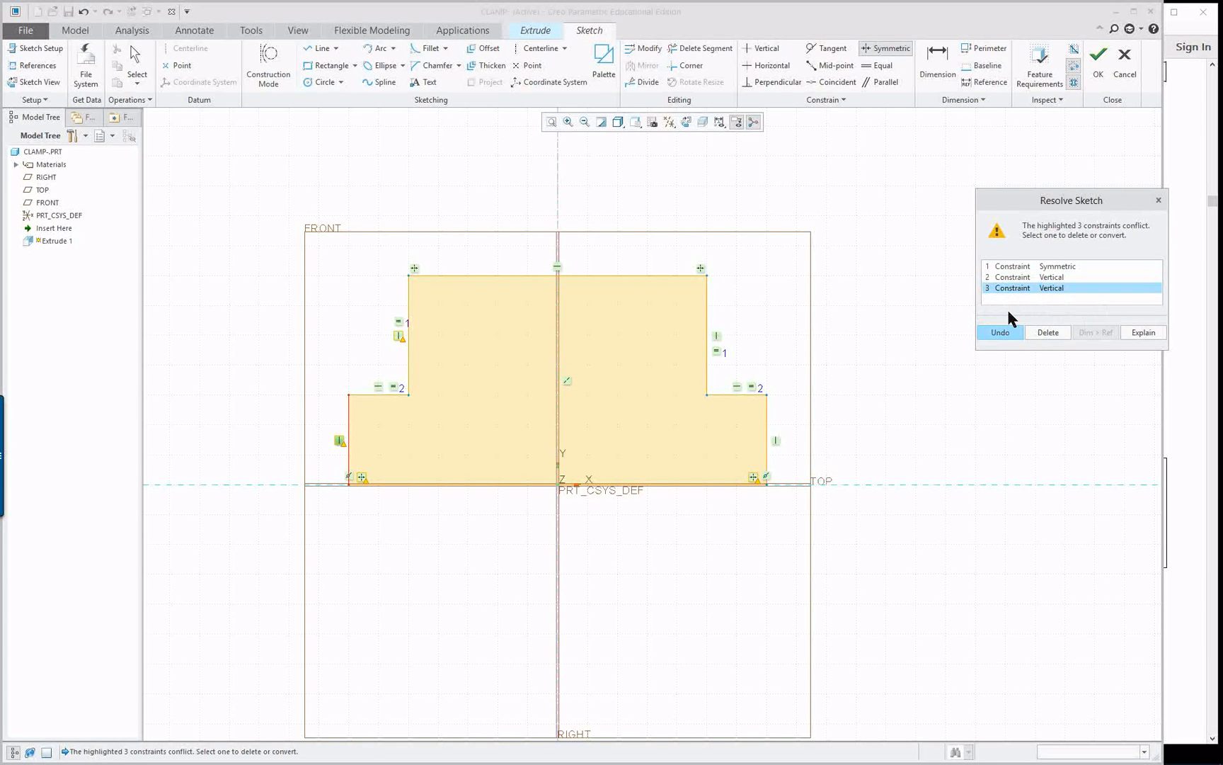
left_click(1052, 334)
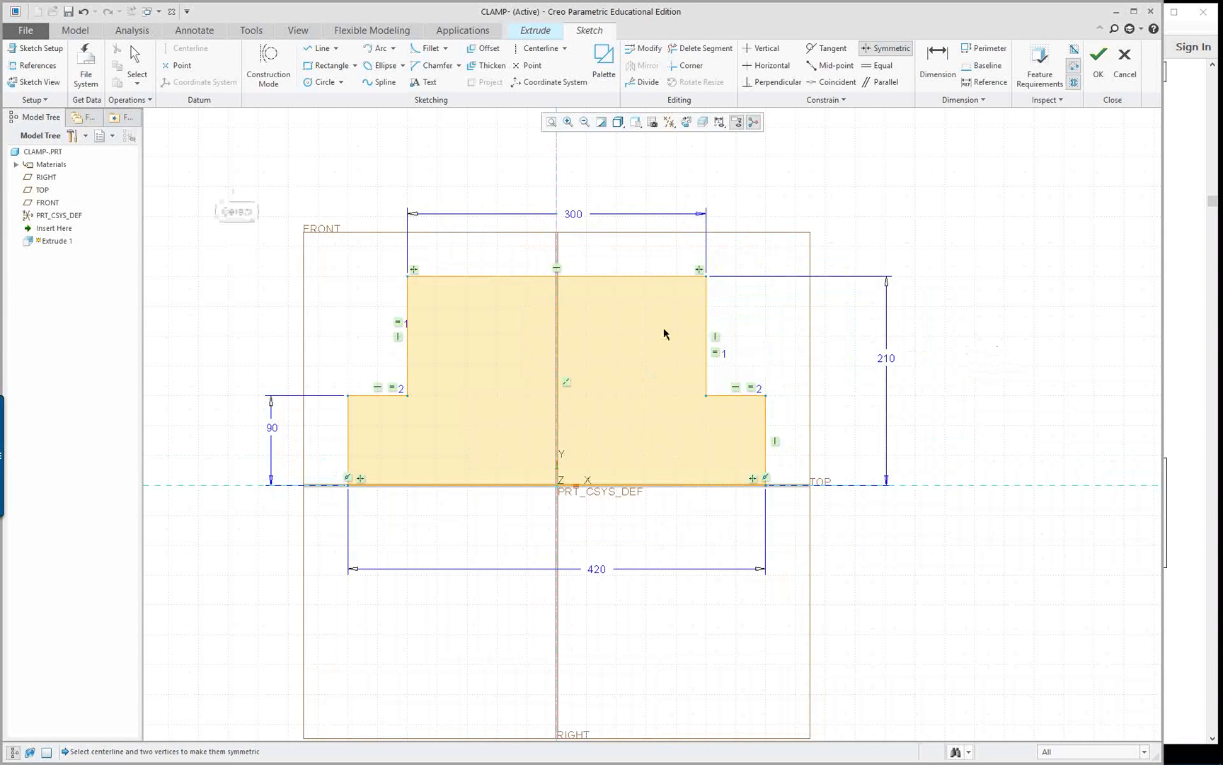
Select the whole sketch for modifying all its dimensions together, with Lock Scale enabled
mouse_move(209, 175)
middle_mouse_down()
mouse_move(235, 188)
mouse_move(207, 195)
middle_mouse_up()
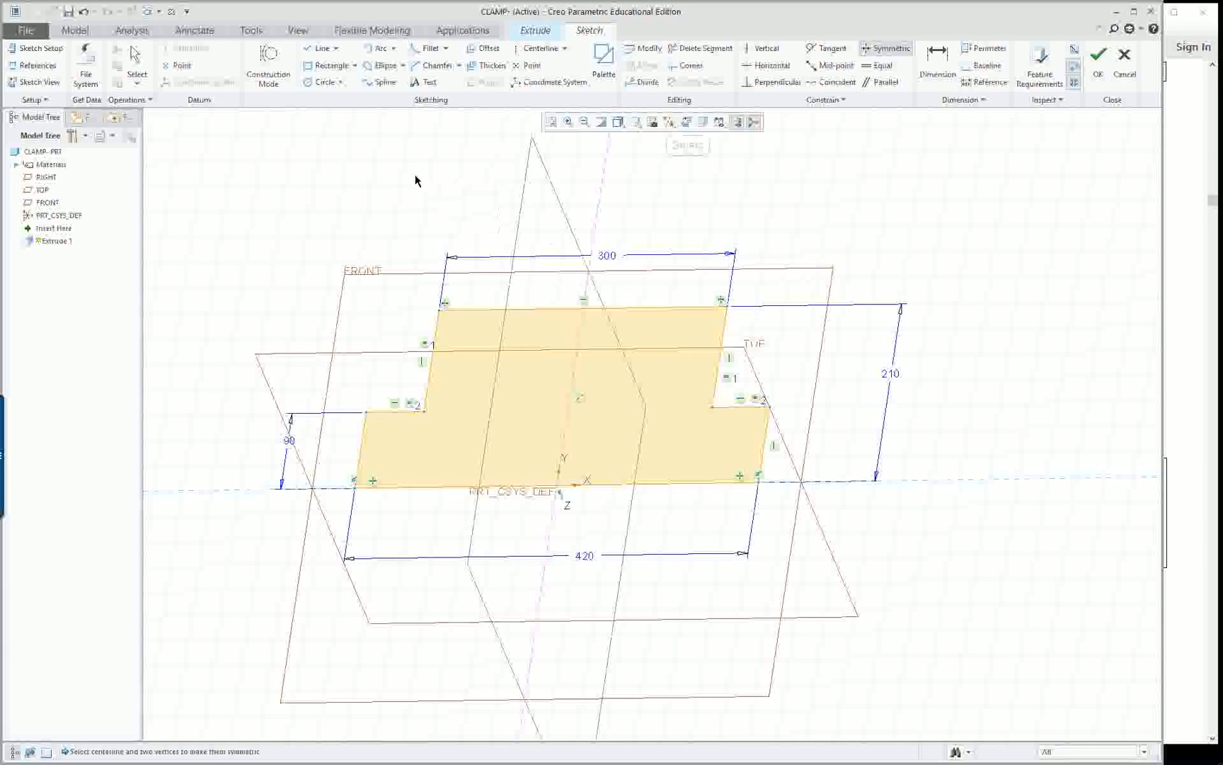
left_click(685, 121)
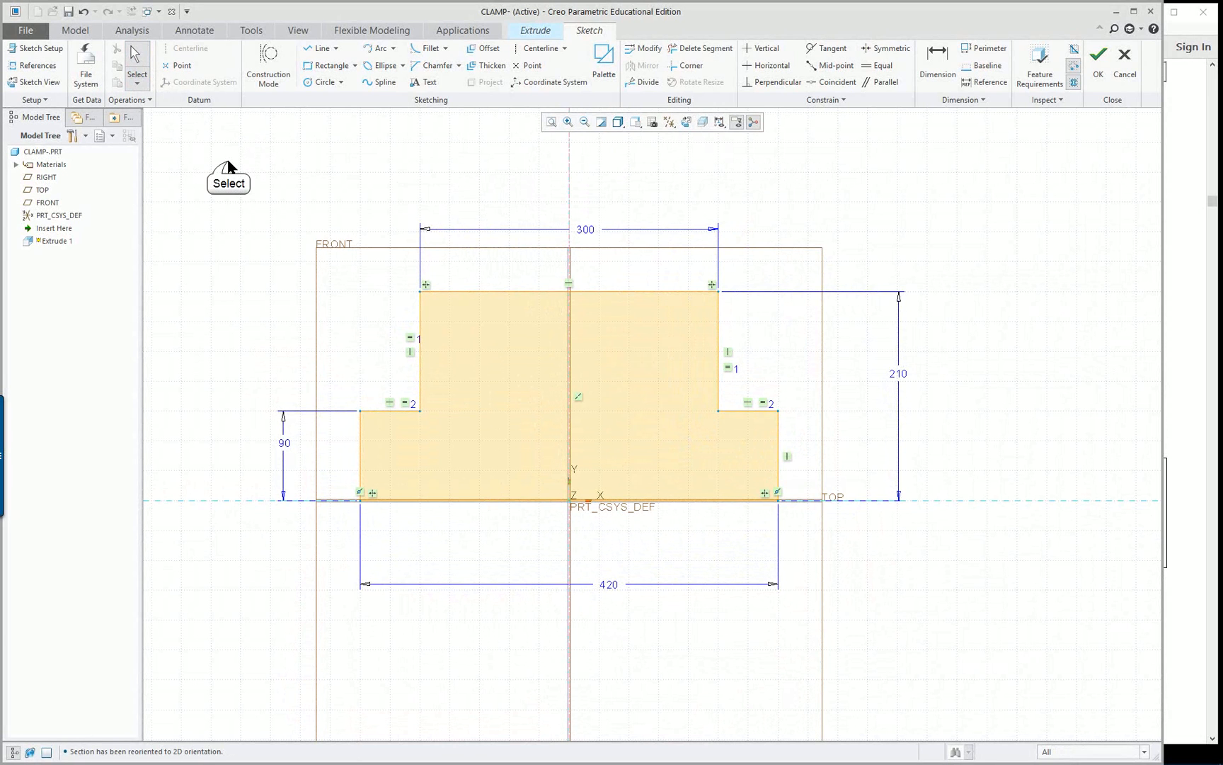
mouse_move(227, 162)
left_mouse_down()
mouse_move(603, 403)
mouse_move(818, 570)
mouse_move(998, 659)
mouse_move(983, 626)
left_mouse_up()
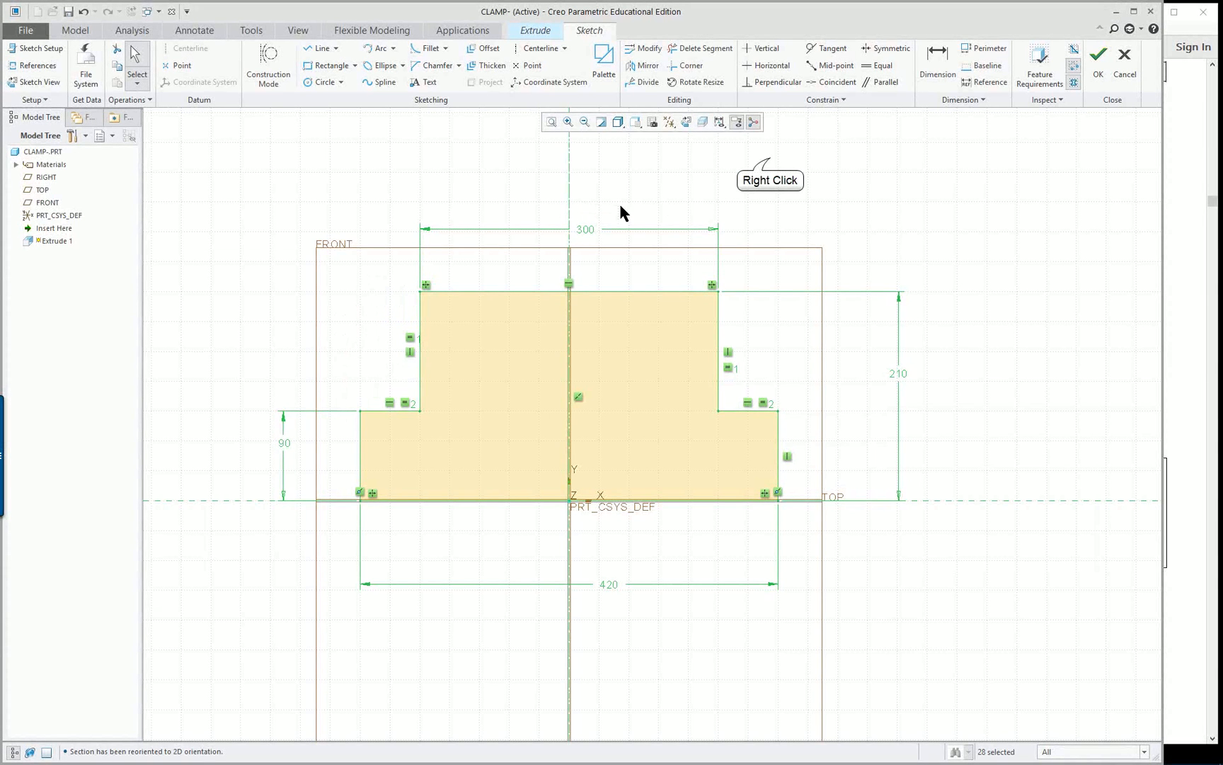
right_click(770, 157)
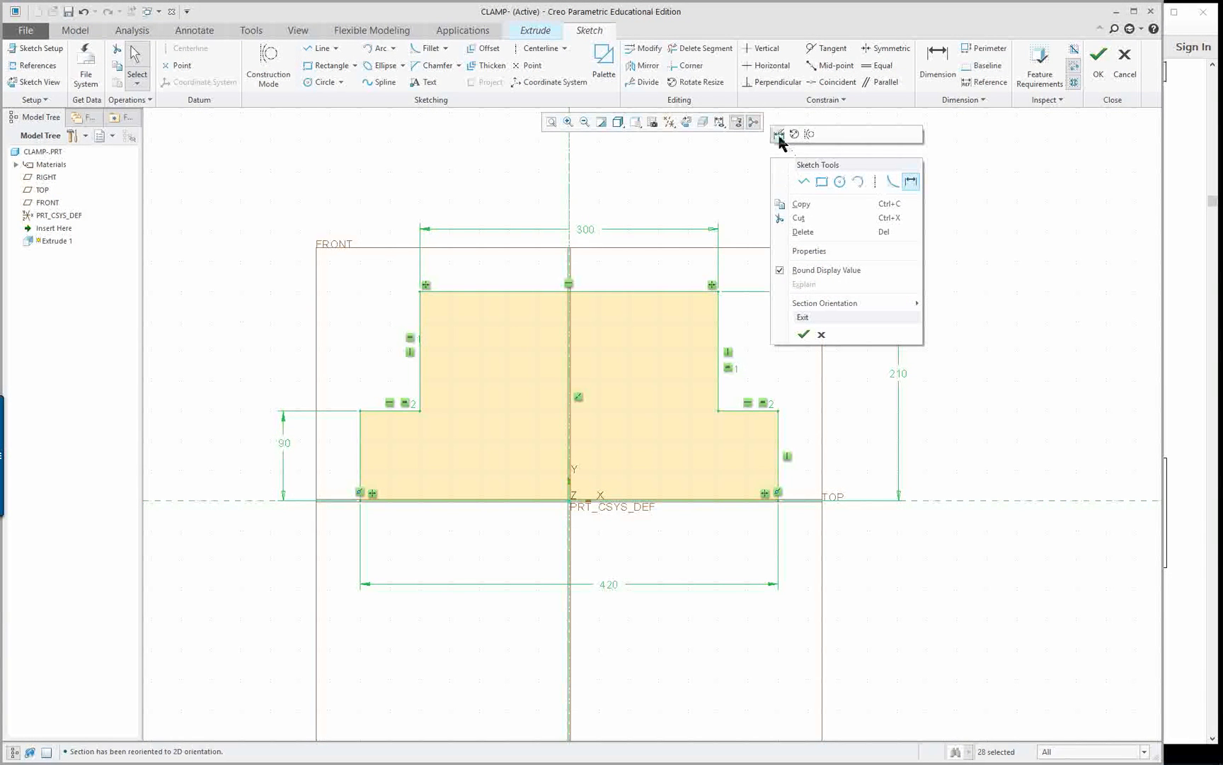
left_click(779, 134)
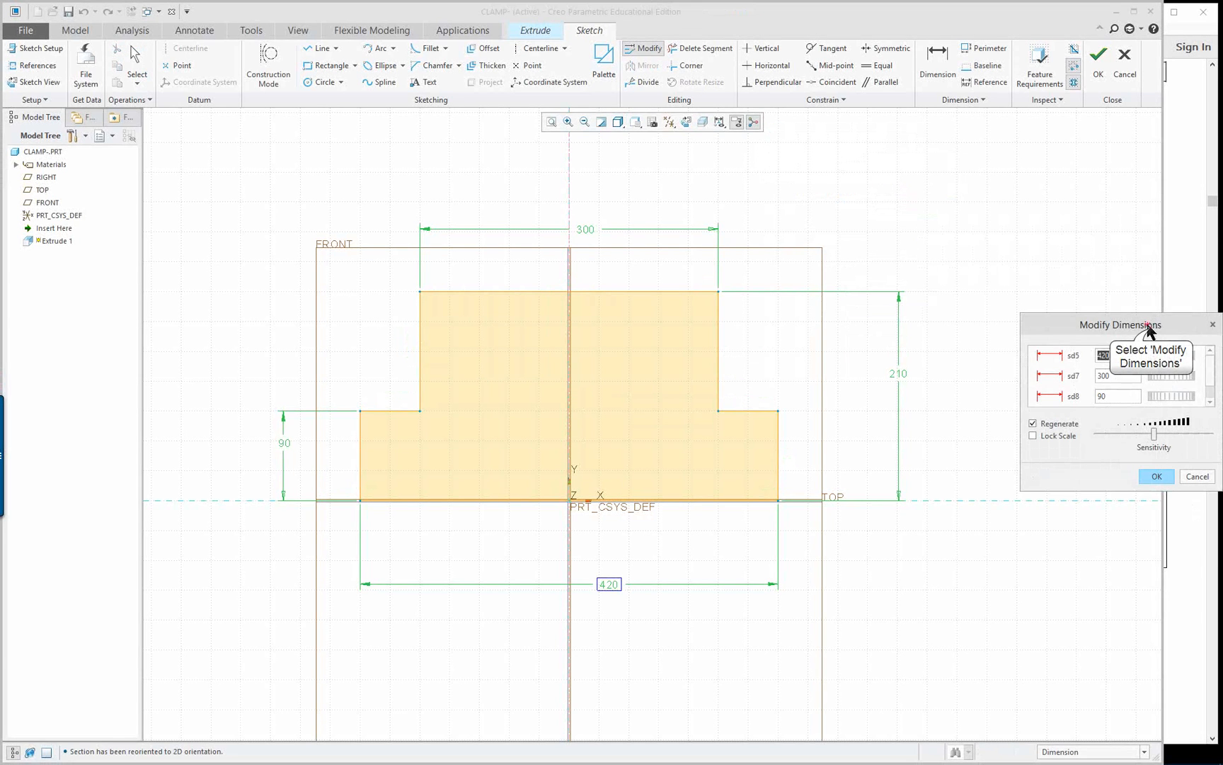
left_click_drag(1151, 324, 1068, 206)
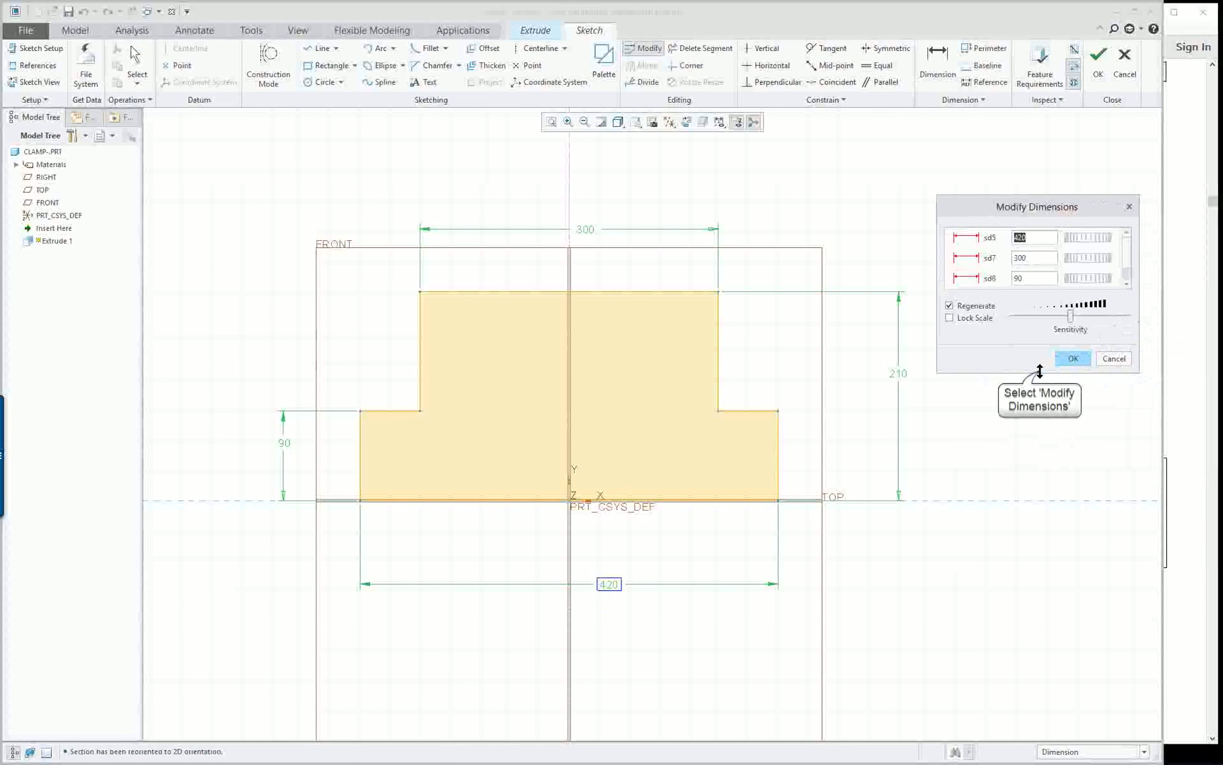
left_click_drag(1041, 373, 1038, 502)
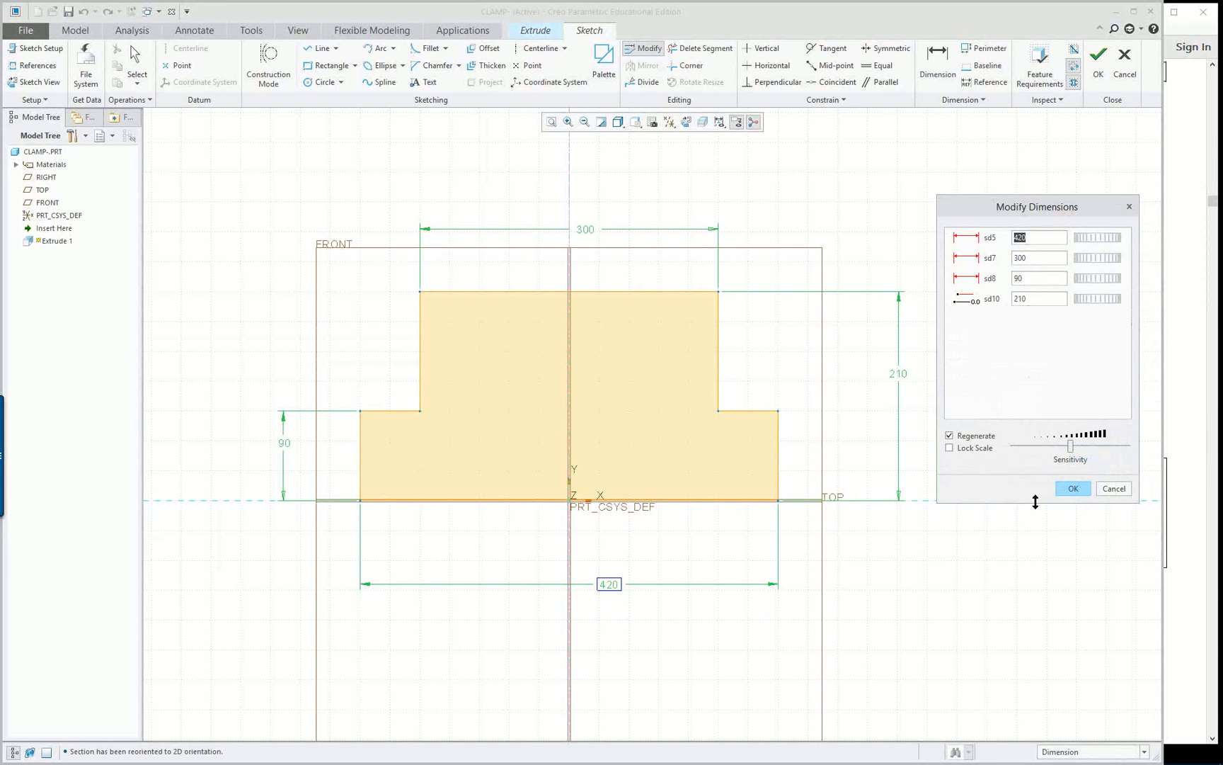
left_click(949, 448)
Consult the clamp's front view drawing in ref-only_1-22.pdf and scale the whole profile by setting its base width to 123 mm
left_click(1188, 528)
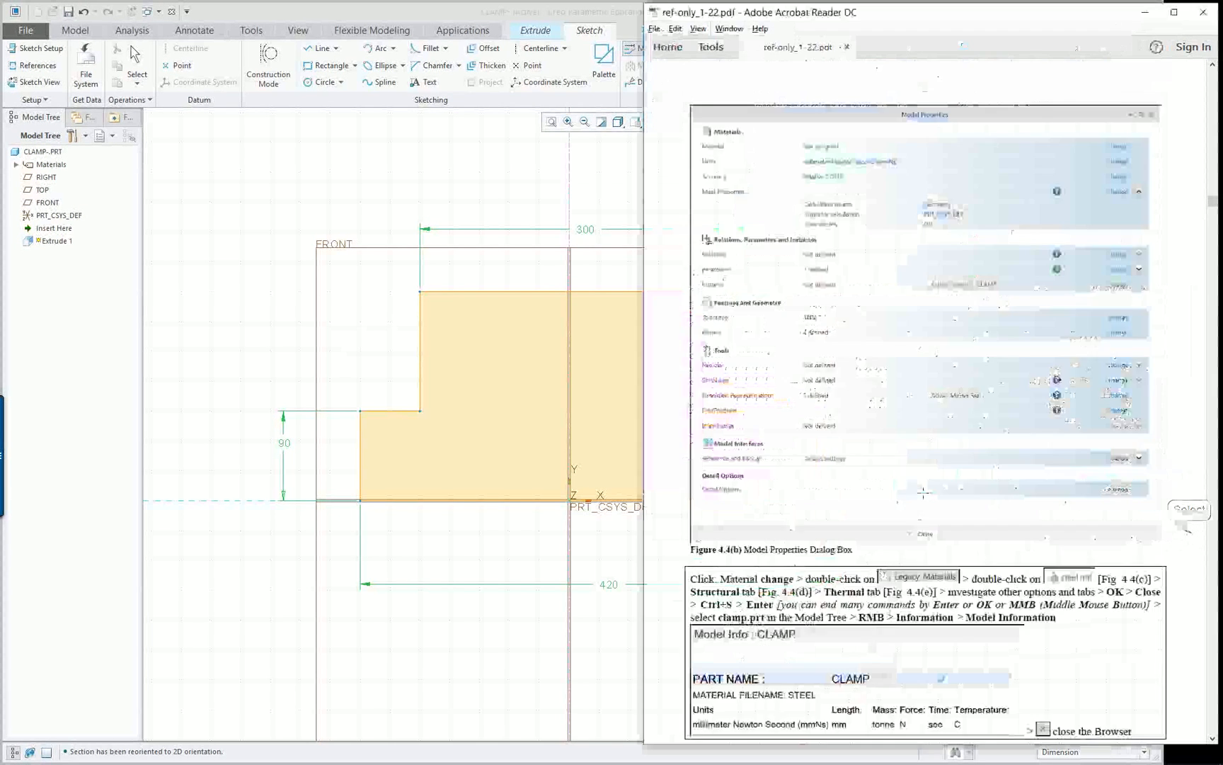
scroll(923, 491, "down", 15)
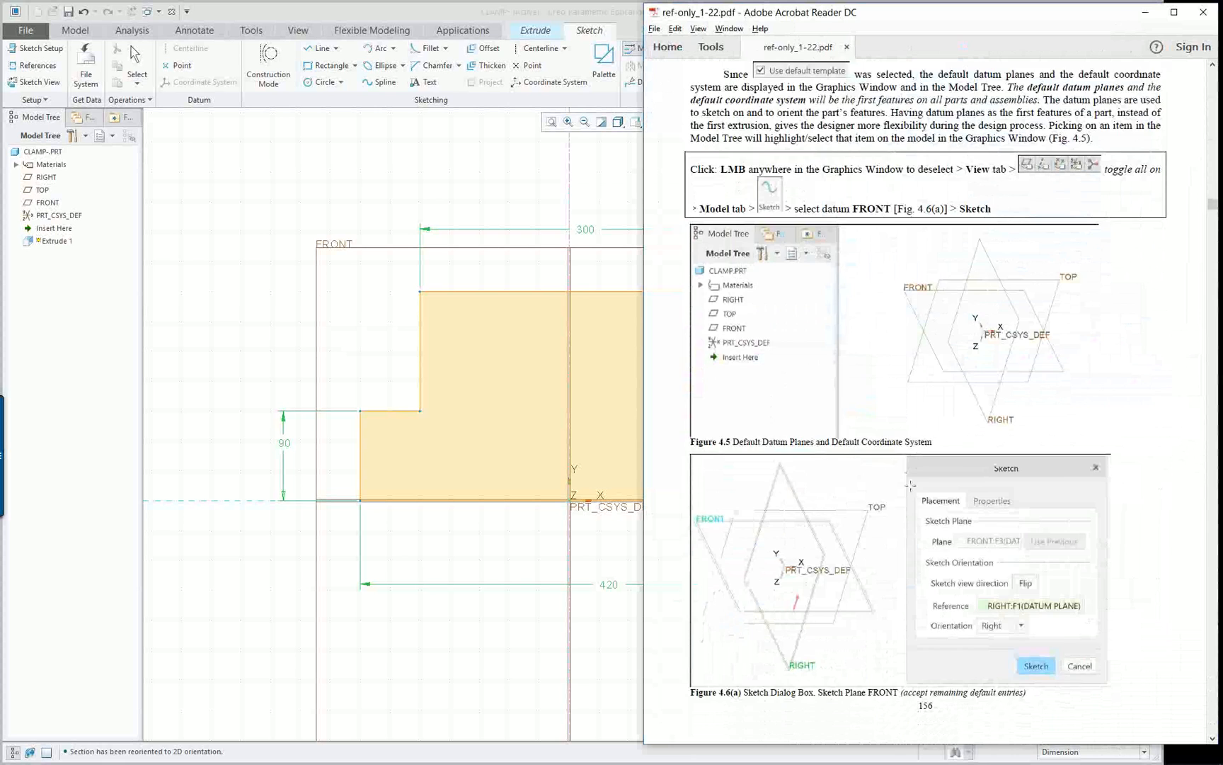
scroll(910, 486, "down", 15)
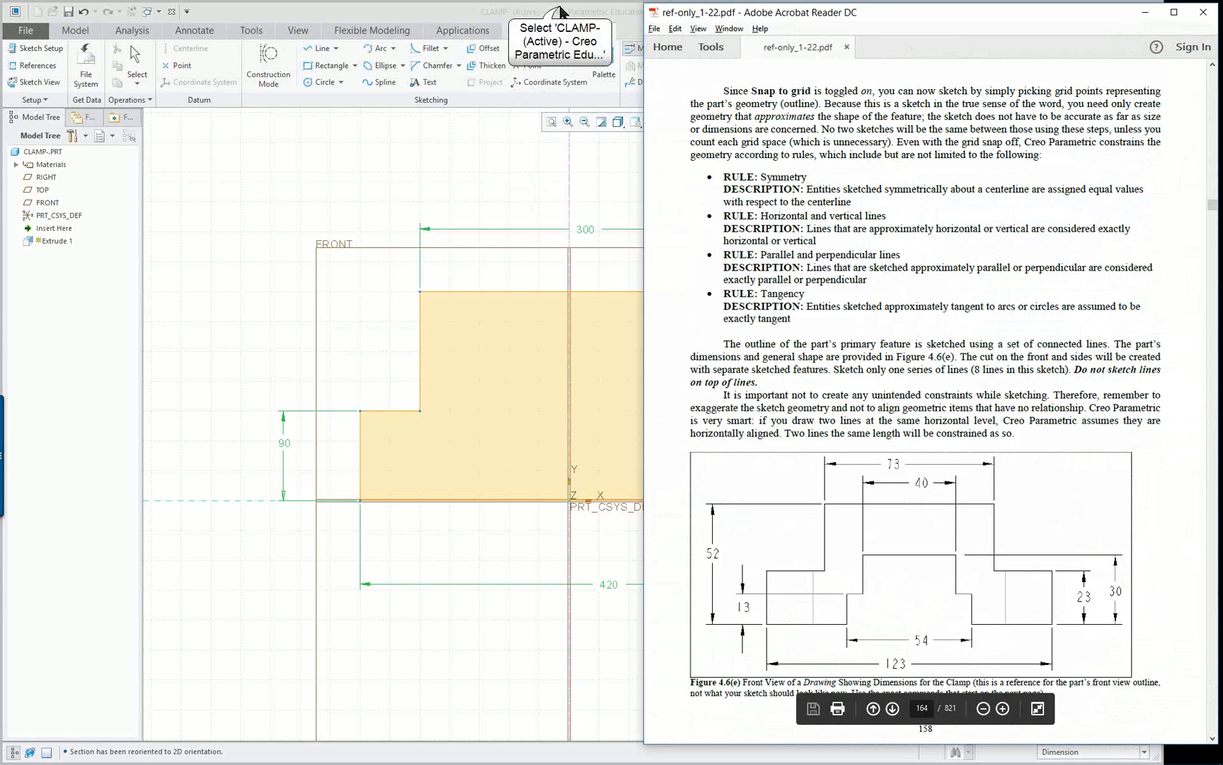
left_click(560, 12)
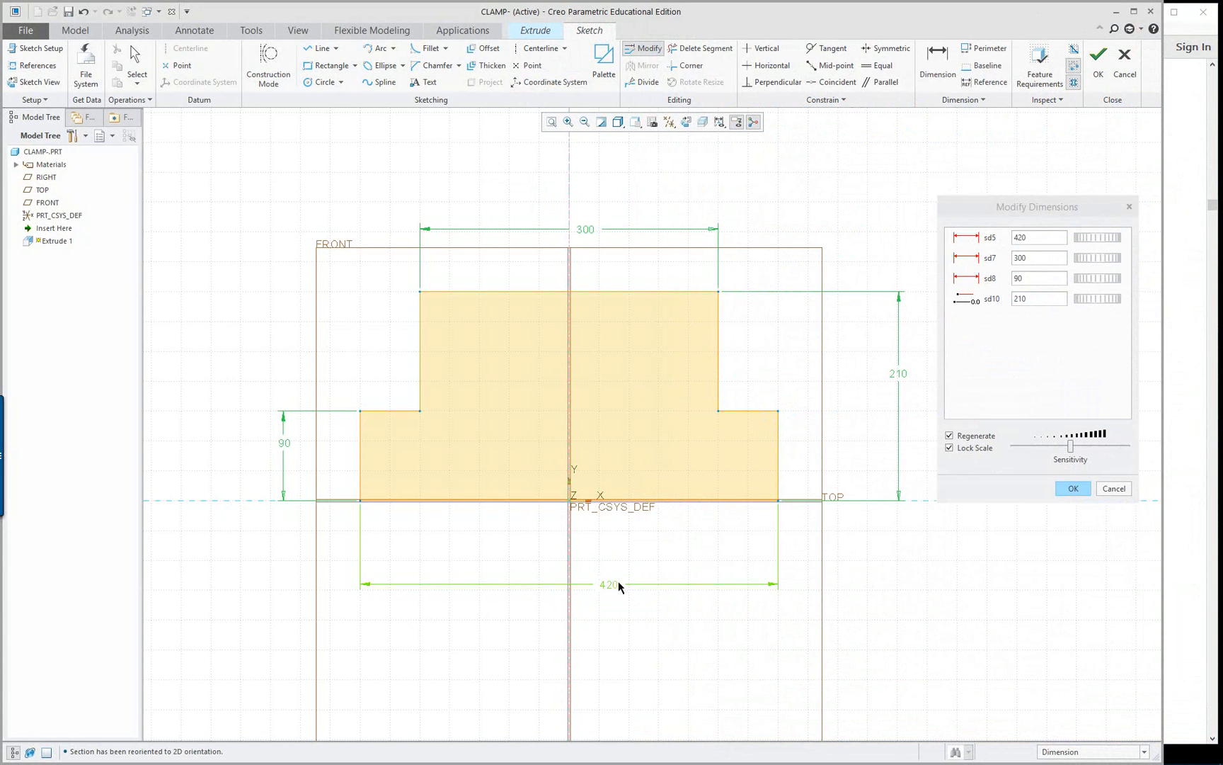
left_click(1019, 240)
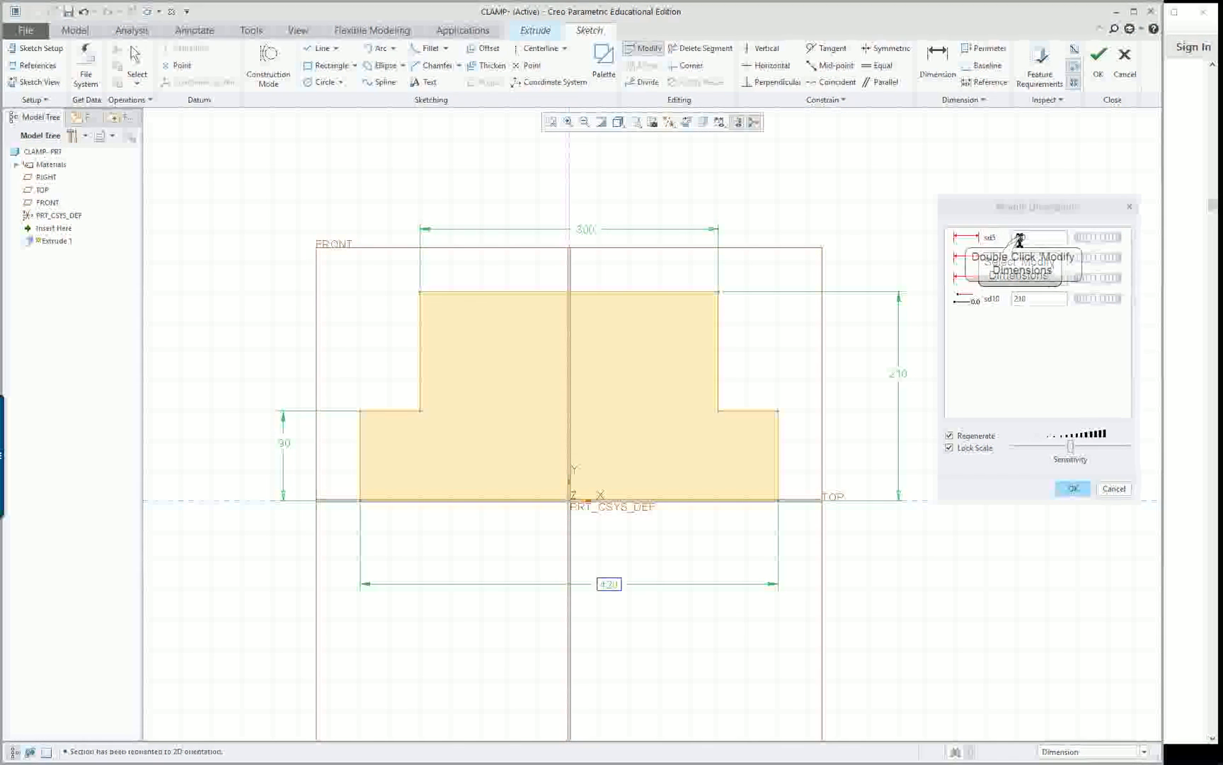
double_click(1022, 236)
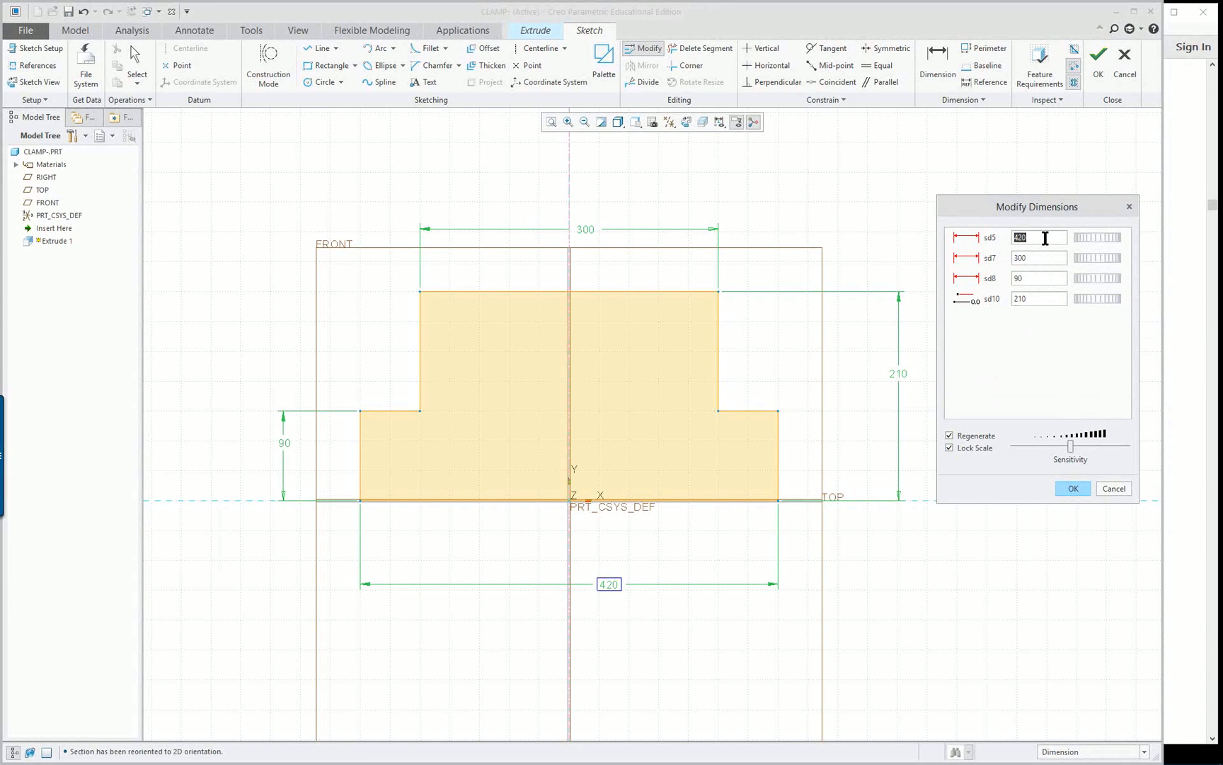
type("123")
key("Return")
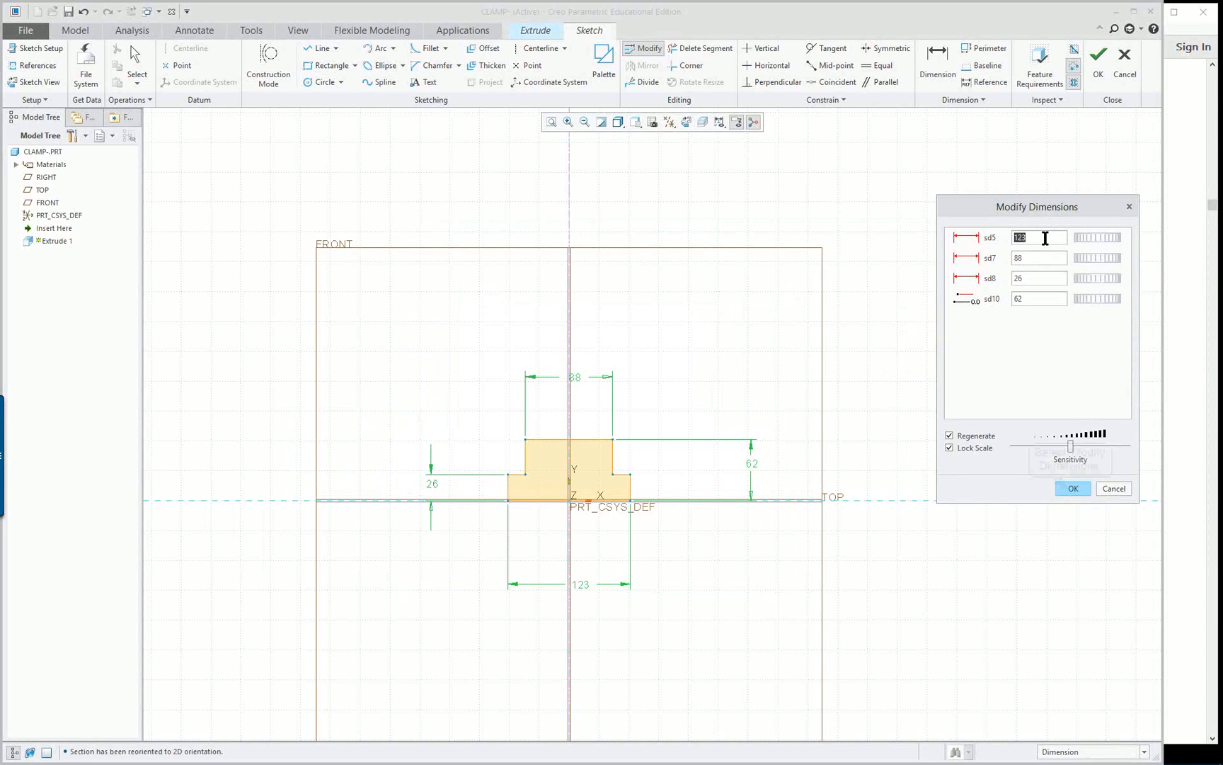
left_click(1070, 490)
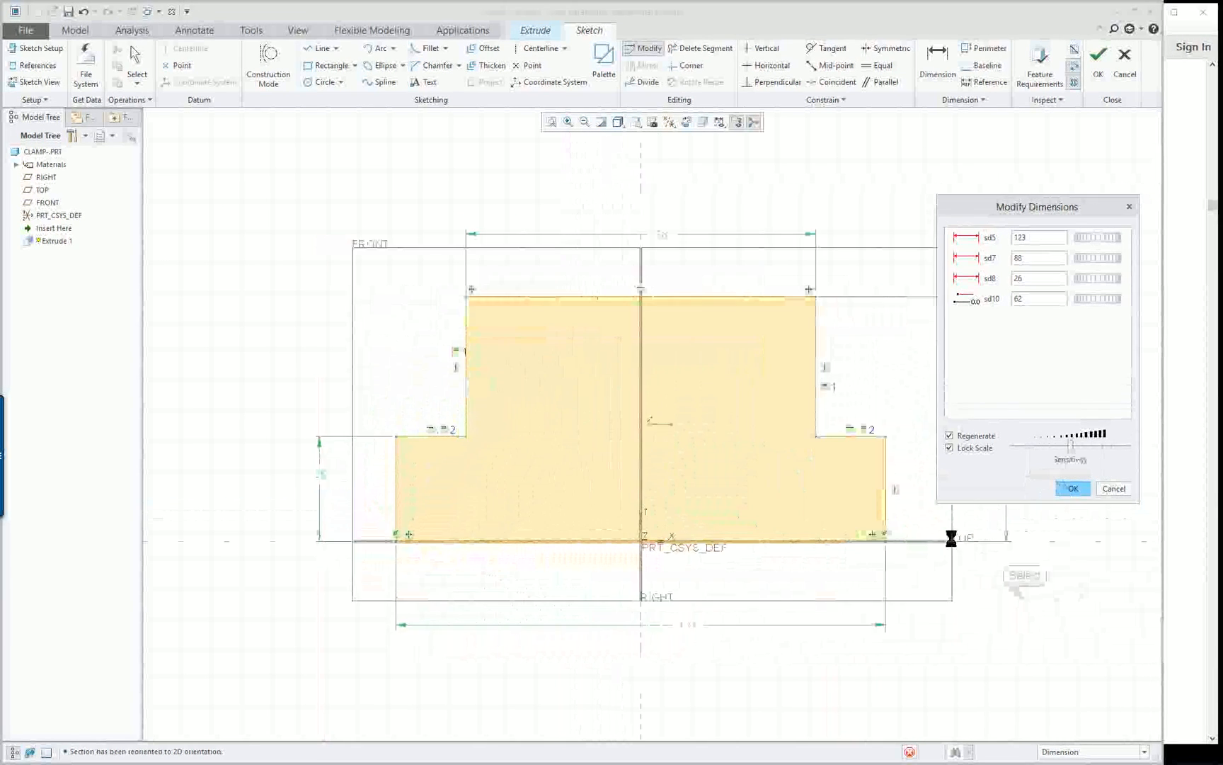
Following the reference drawing, set the profile's overall height to 52 mm and the lower left step's height to 23 mm
left_click(1177, 527)
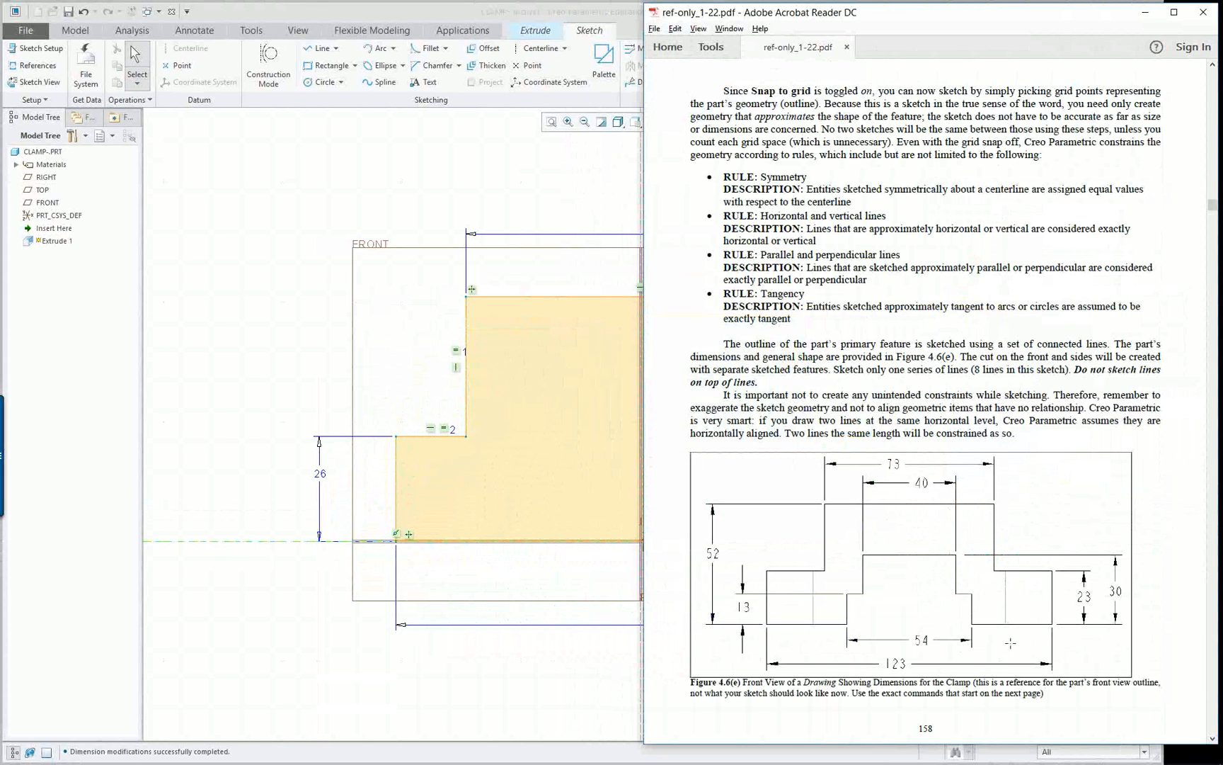
left_click(225, 301)
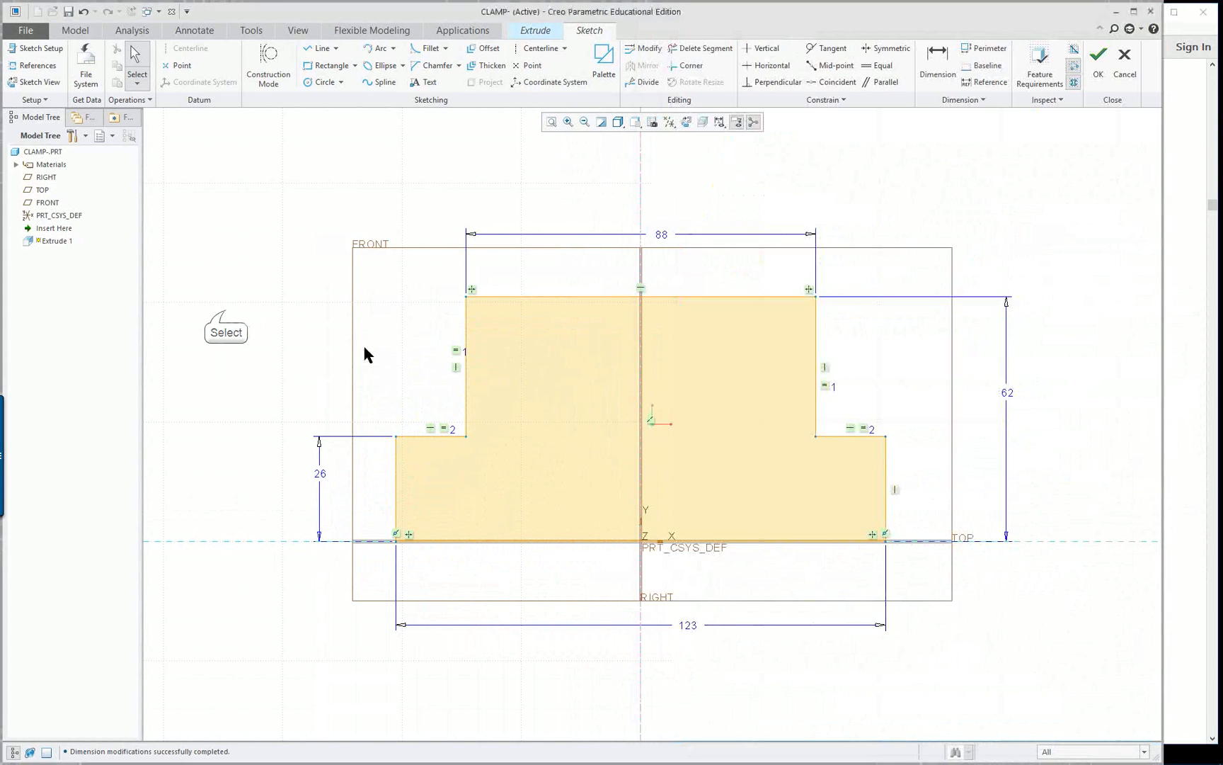
double_click(1006, 392)
type("5")
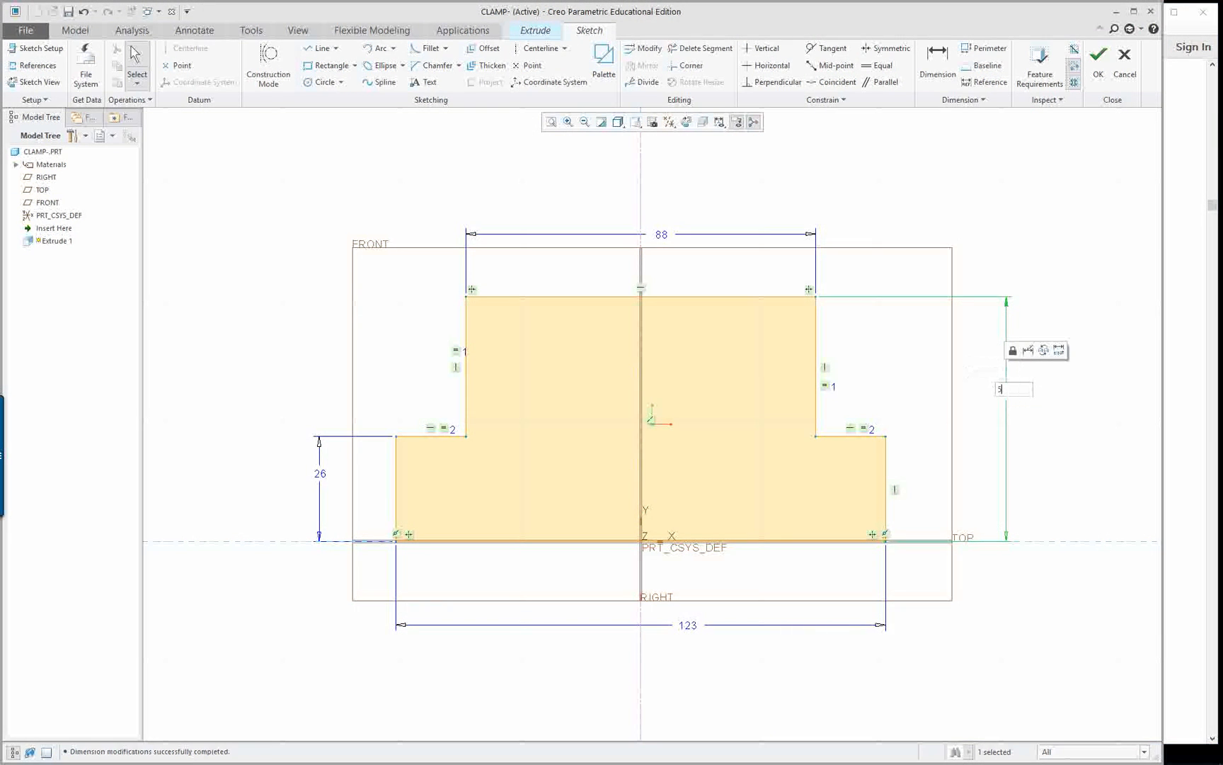
type("2")
key("Return")
double_click(321, 459)
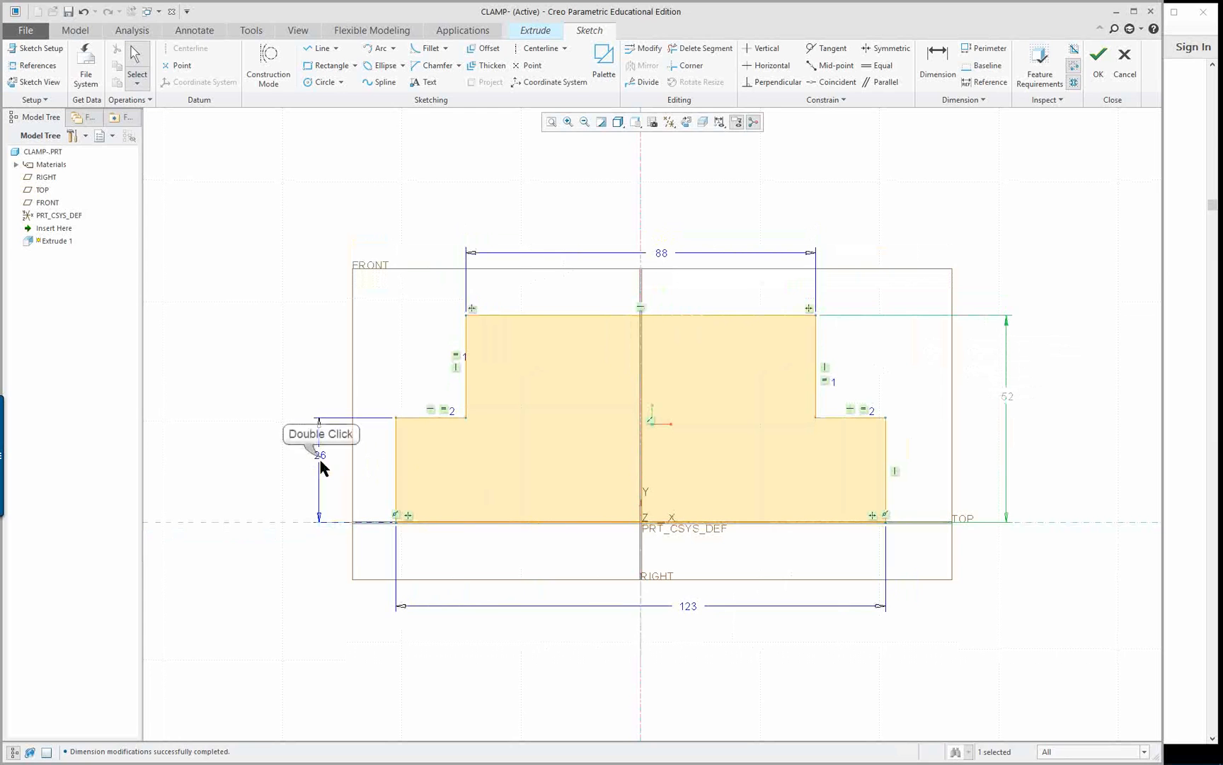
type("23")
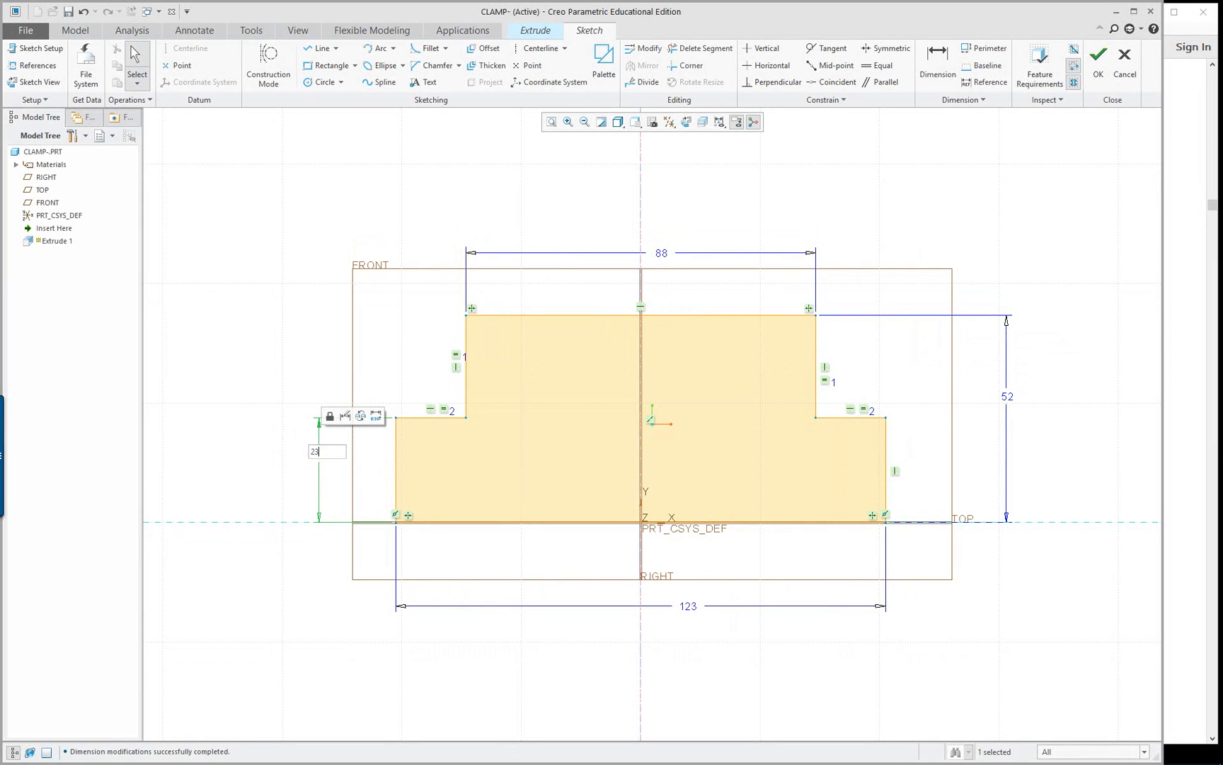
key("Return")
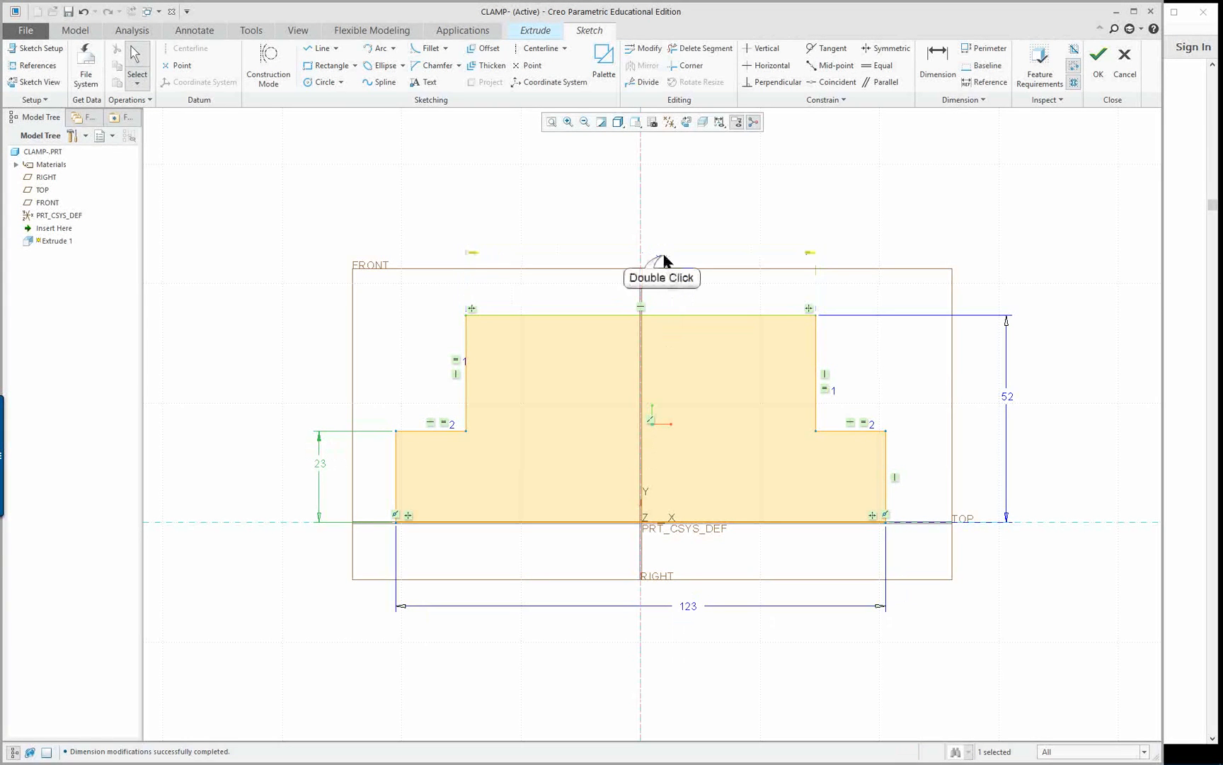
Set the top edge's width to 52 mm
double_click(662, 255)
type("52")
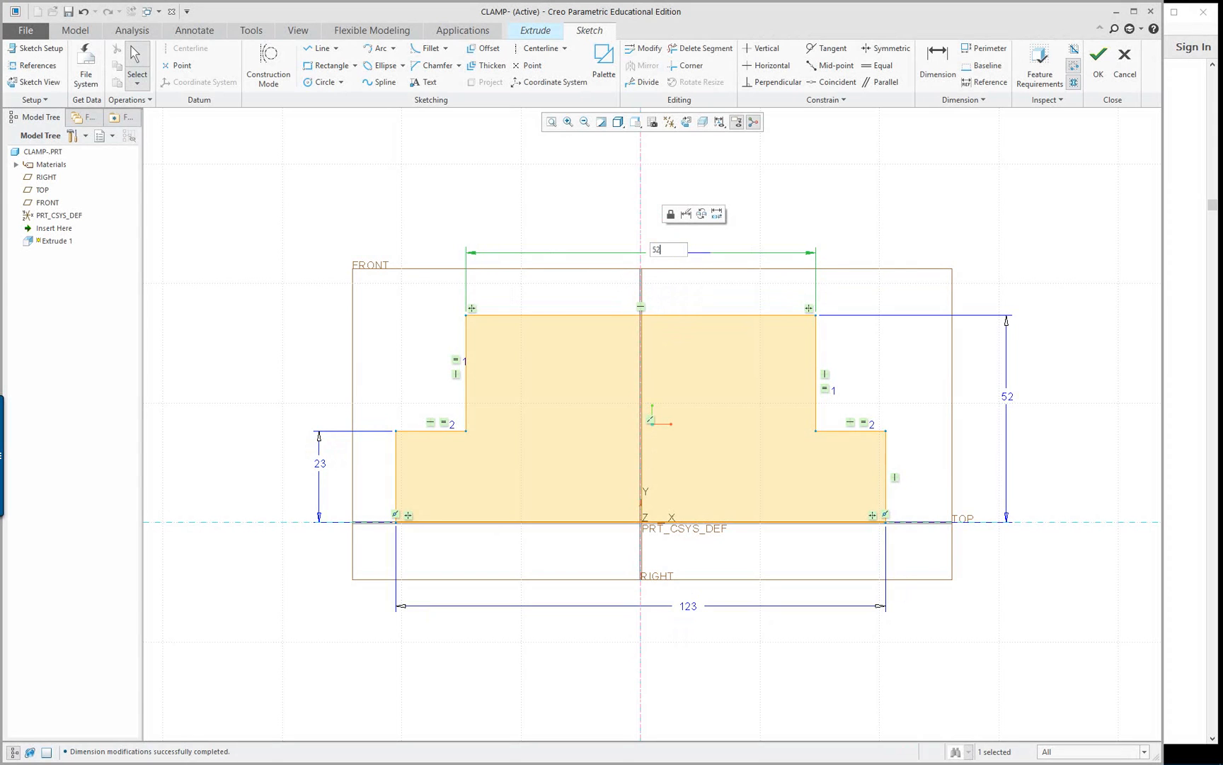
key("Return")
Check the top edge against the reference drawing and set its width to 73 mm
left_click(1191, 385)
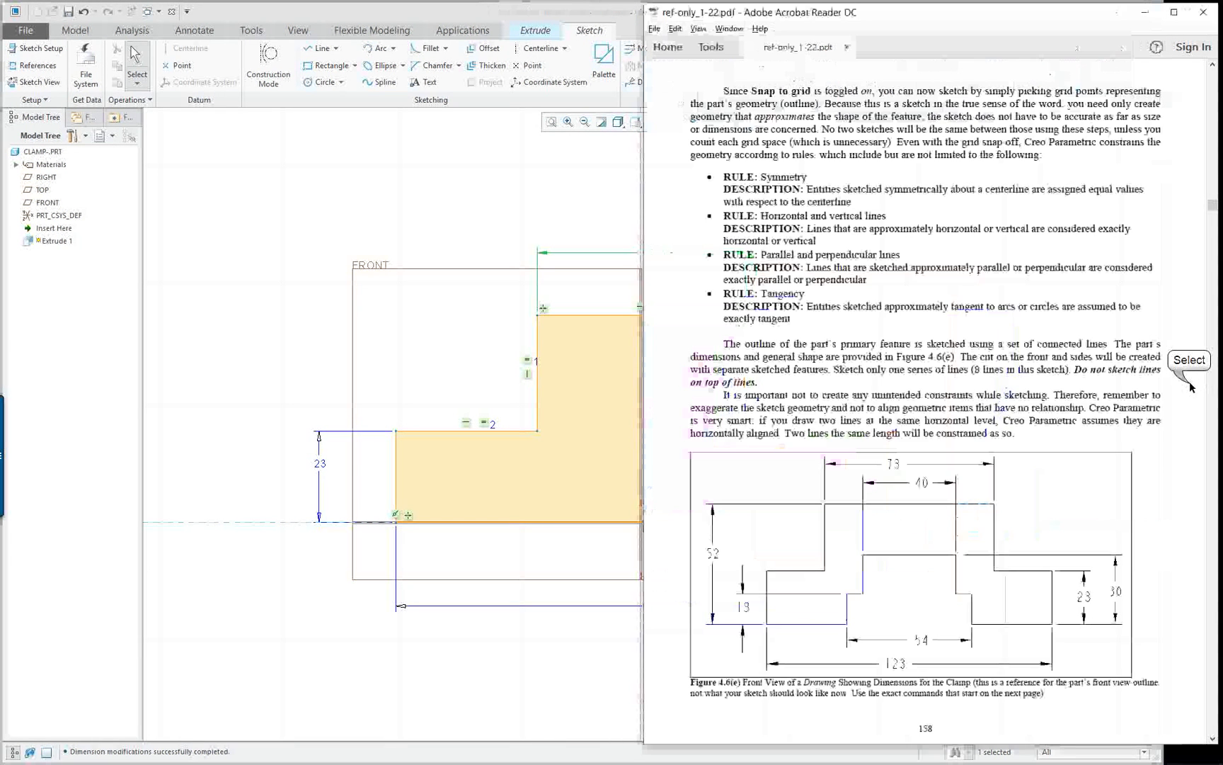
left_click(456, 213)
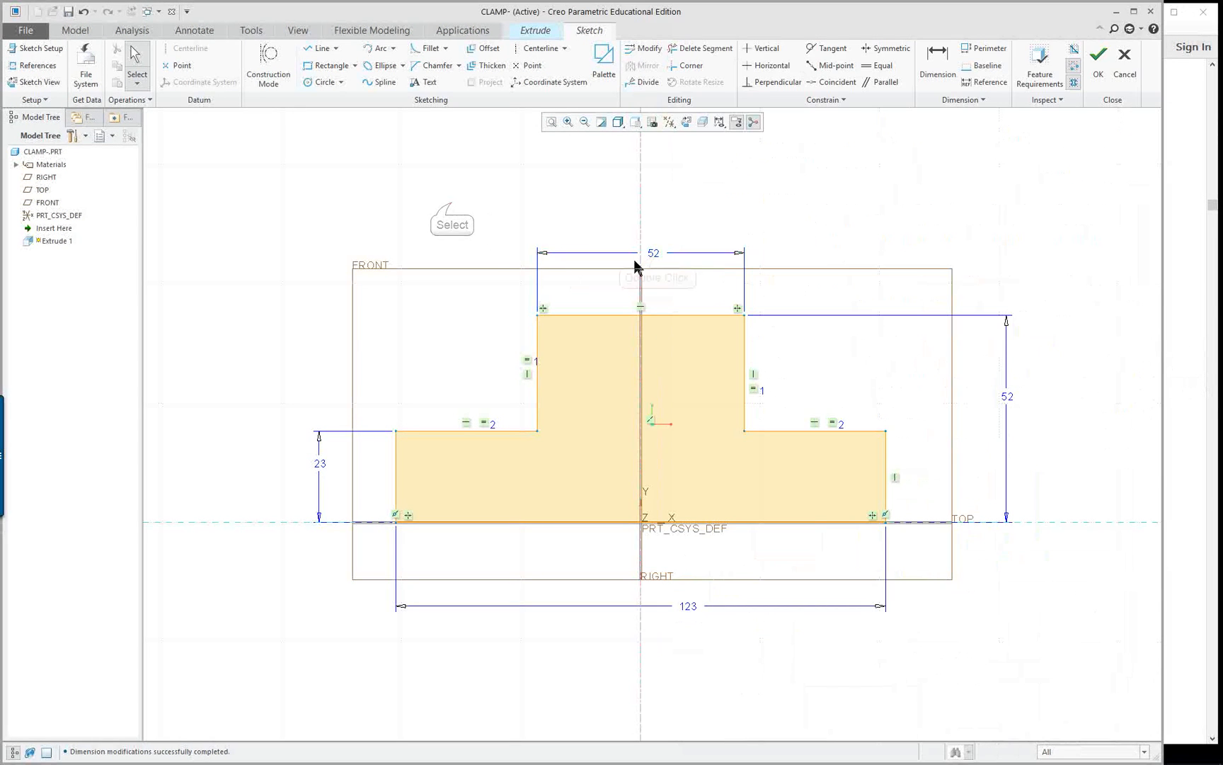
double_click(655, 253)
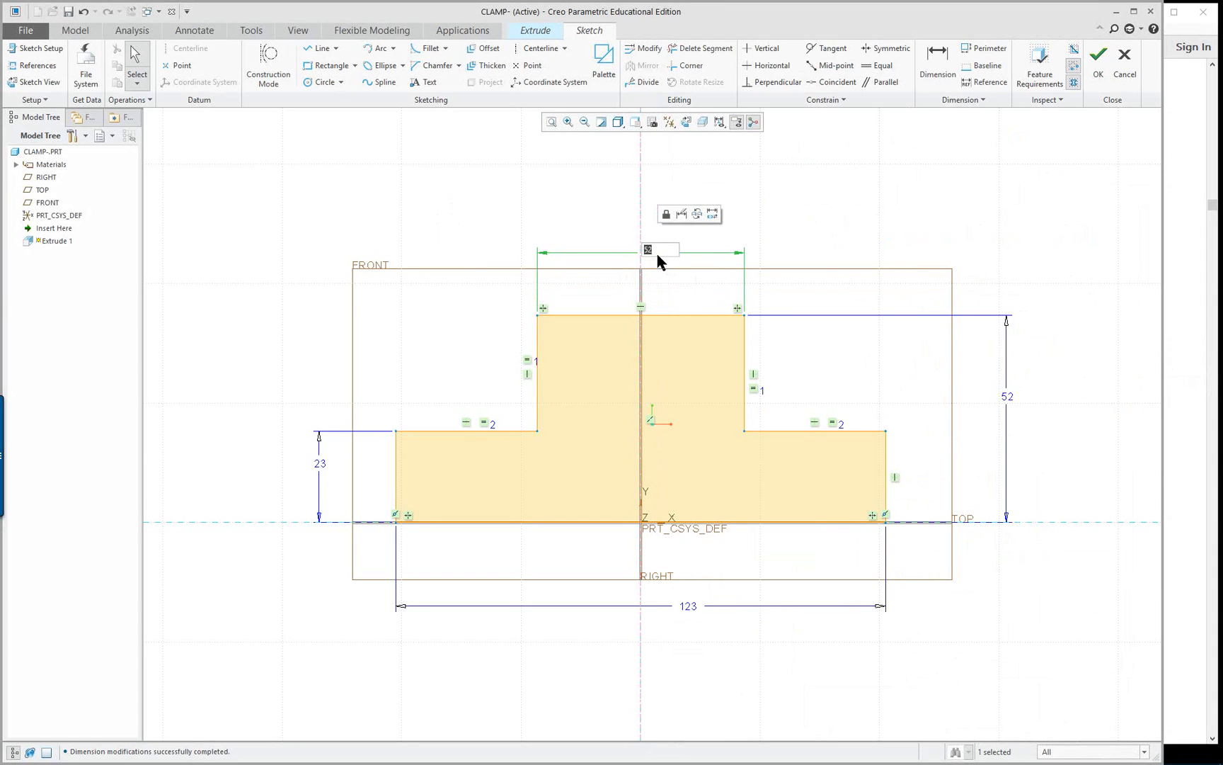
type("73")
key("Return")
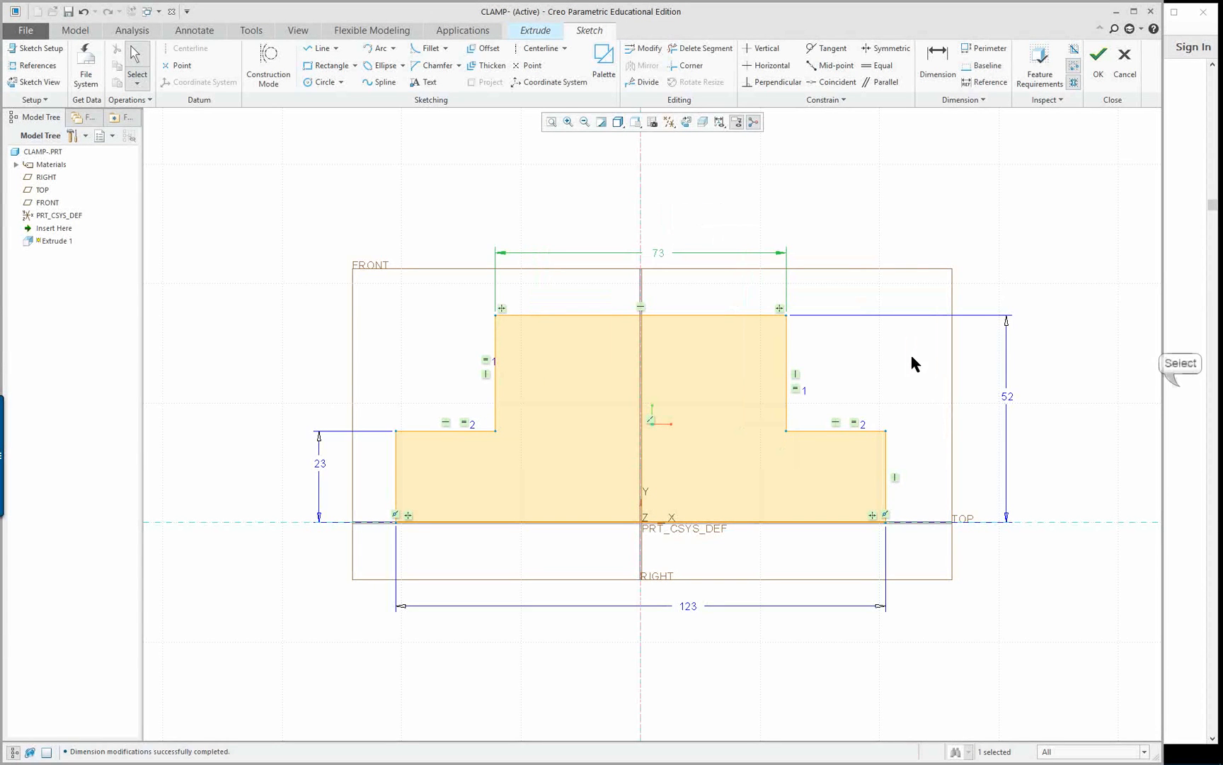
Consult the clamp's front view drawing in ref-only_1-22.pdf and set the lower left step's height to 30 mm
left_click(1169, 386)
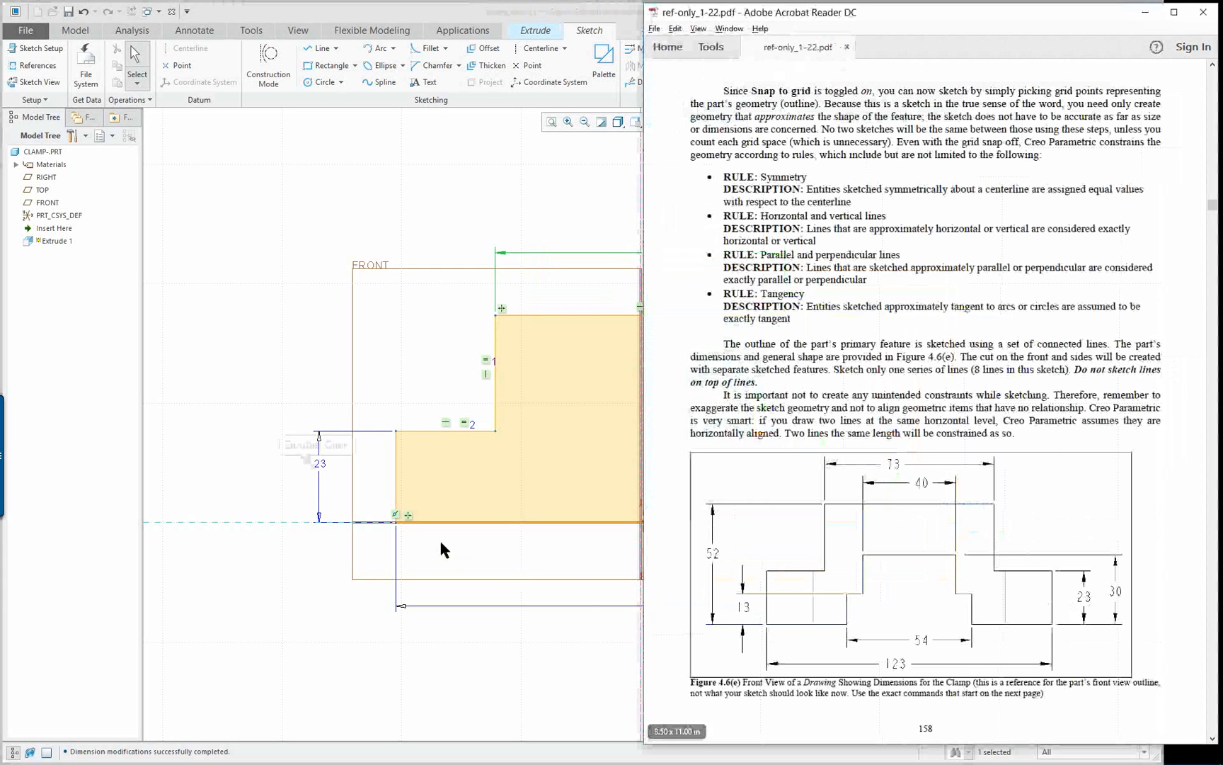
left_click(324, 473)
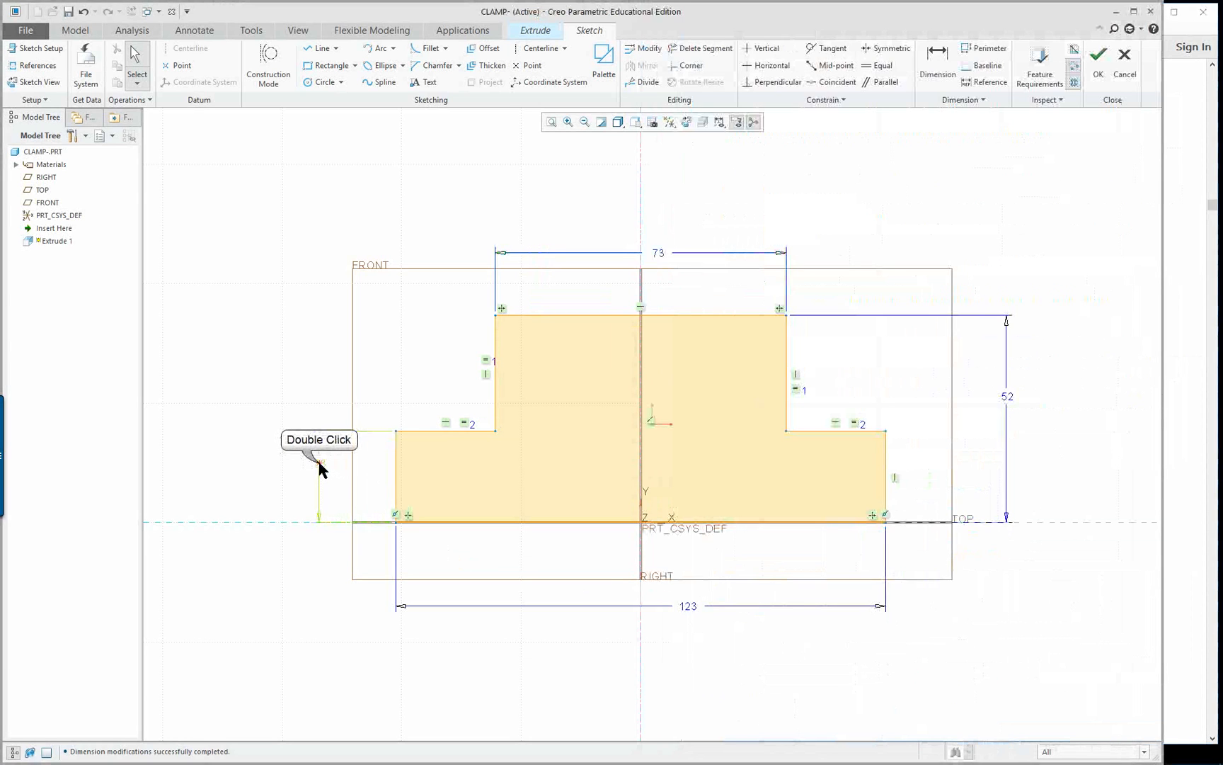
double_click(319, 463)
type("30")
key("Return")
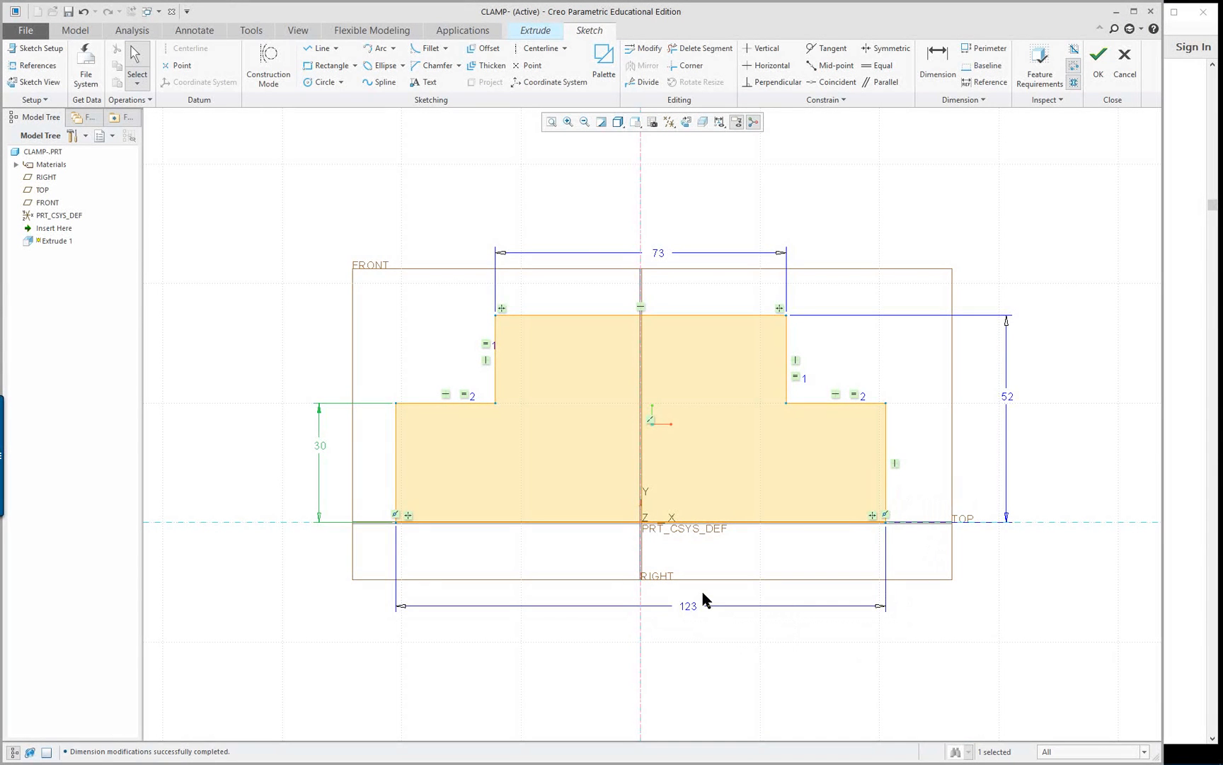
Recheck the step height in the reference drawing and set the lower left step's height to 23 mm
key("alt+Tab")
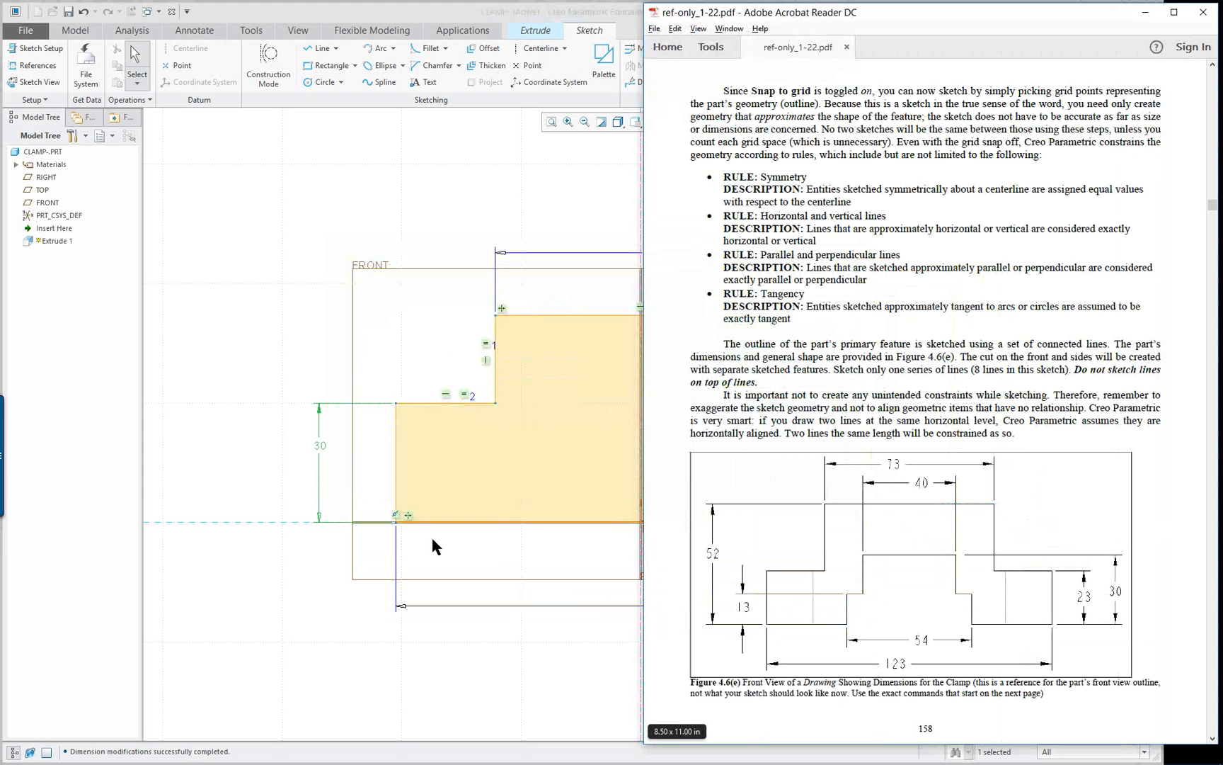
left_click(1094, 597)
left_click(470, 501)
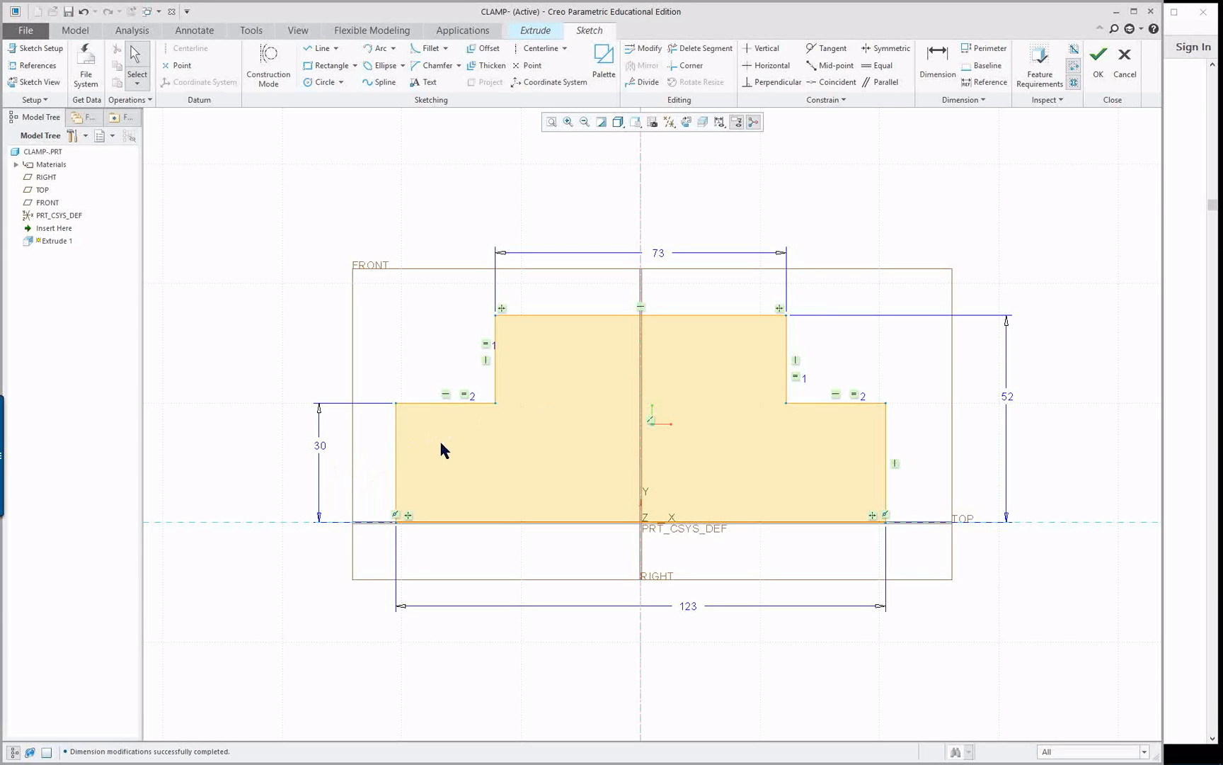
double_click(321, 444)
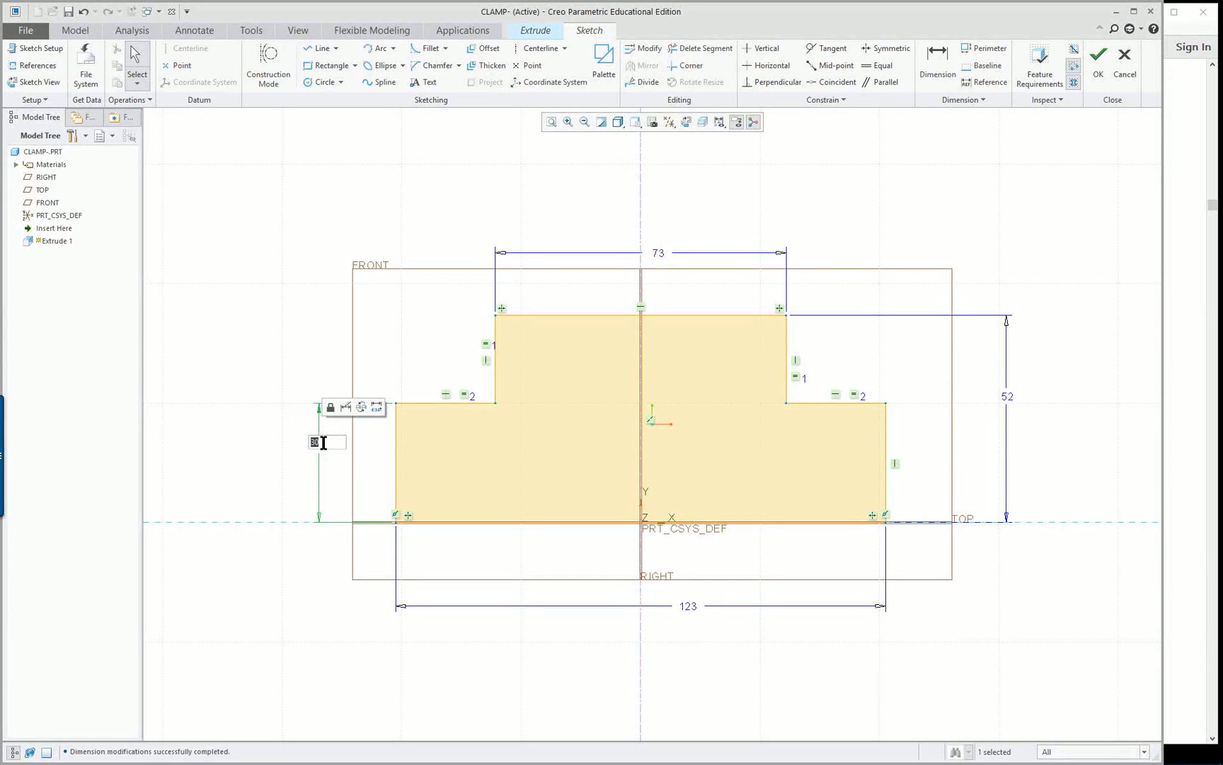
key("Return")
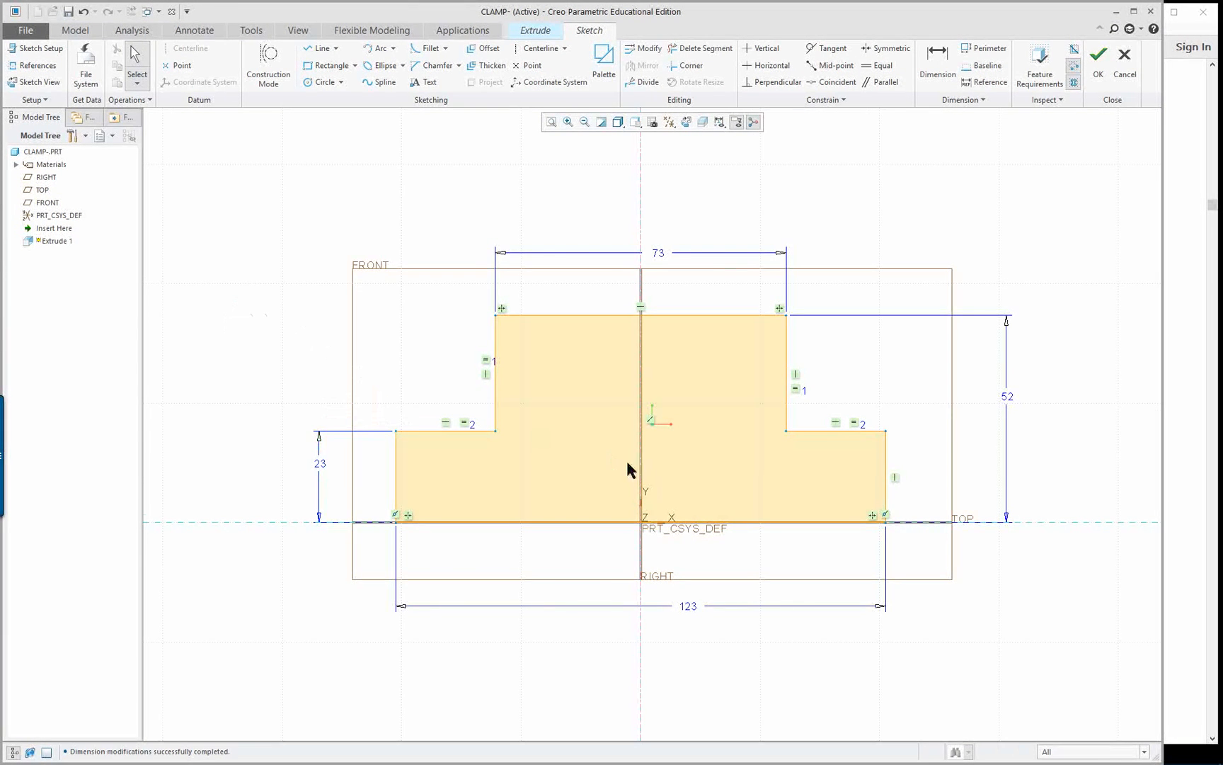
Accept the sketch and extrude the stepped profile symmetrically about the sketch plane to a total depth of about 79 mm
middle_click_drag(627, 460, 585, 489)
right_click(874, 210)
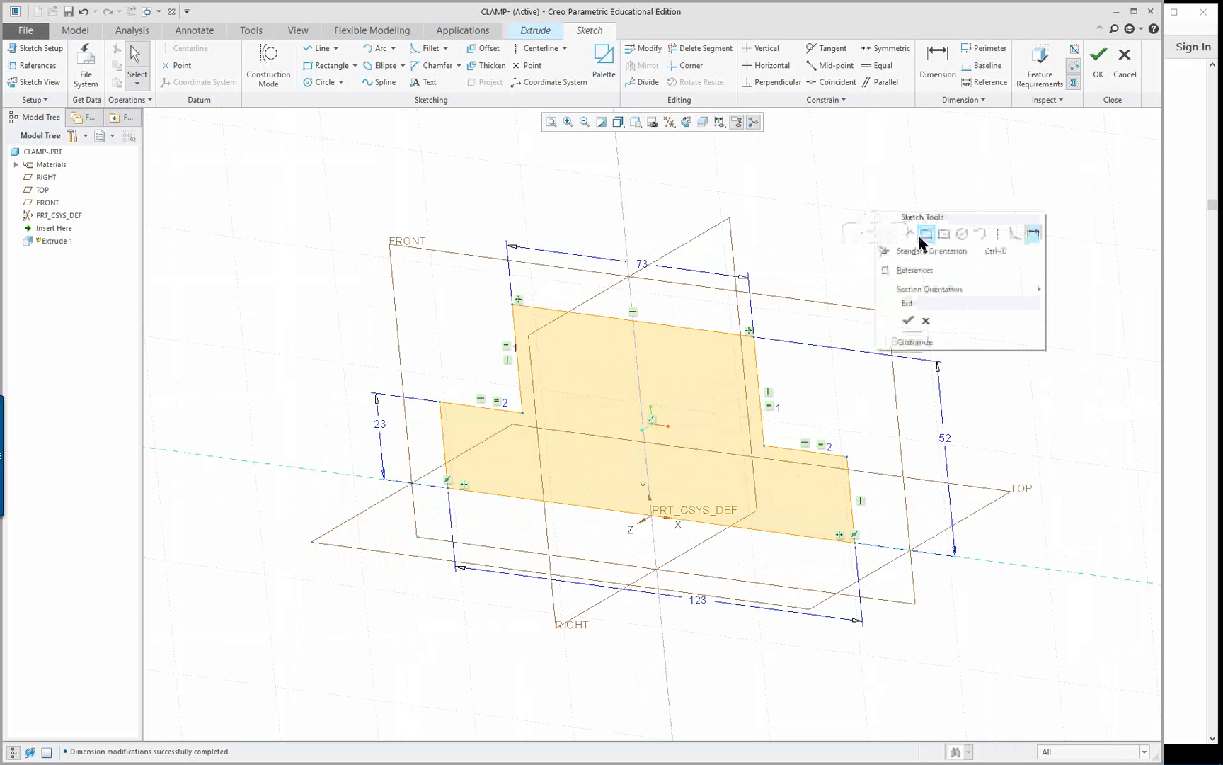
left_click(908, 323)
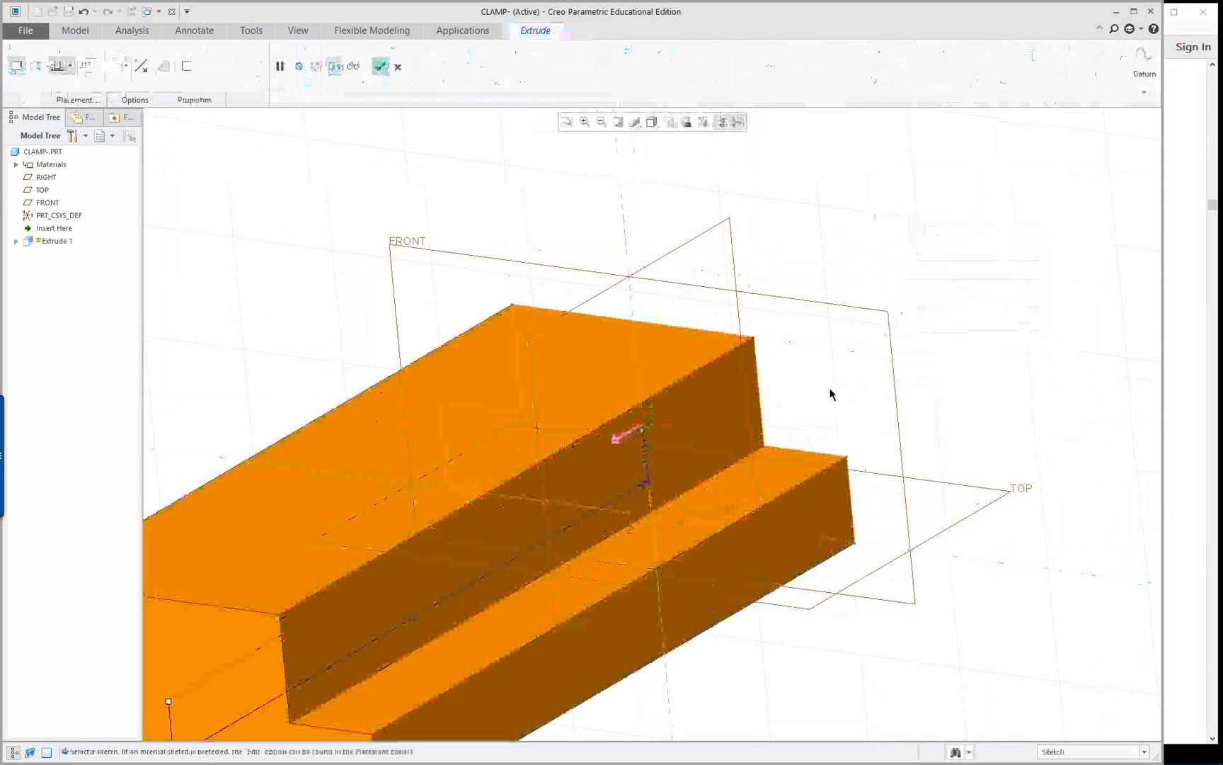
right_click(490, 552)
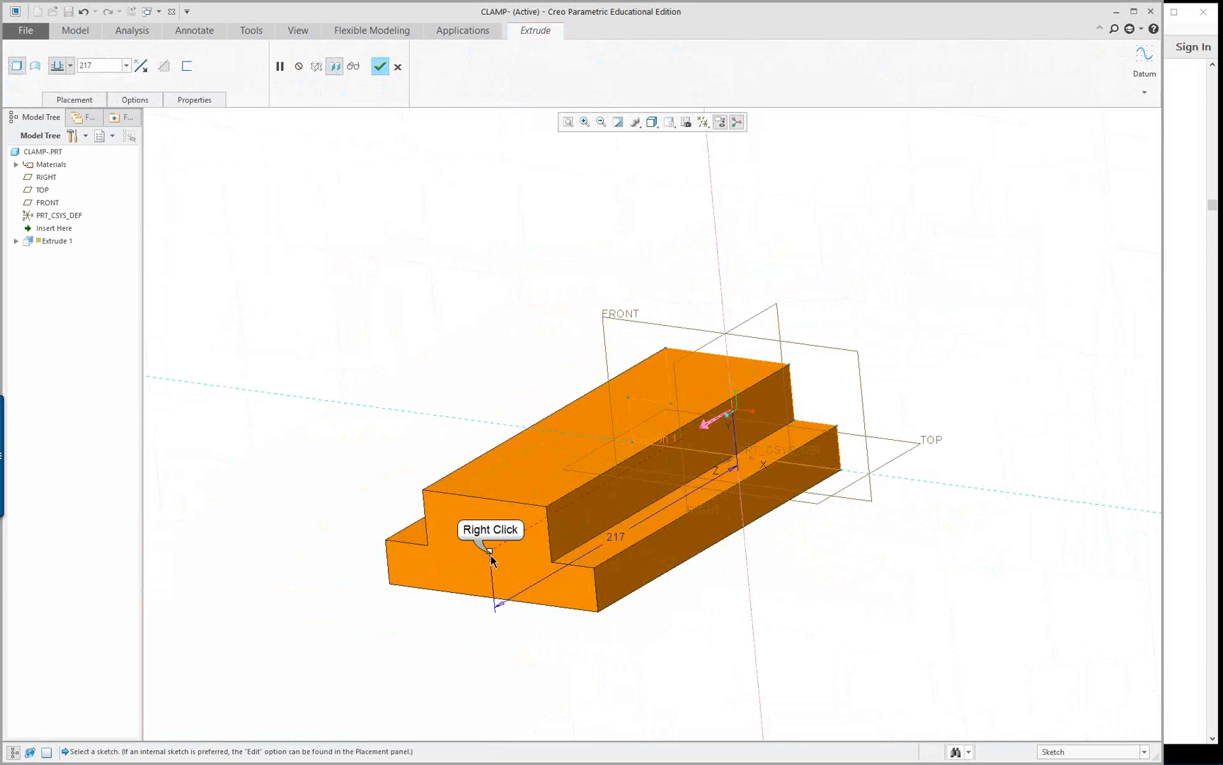
left_click(519, 588)
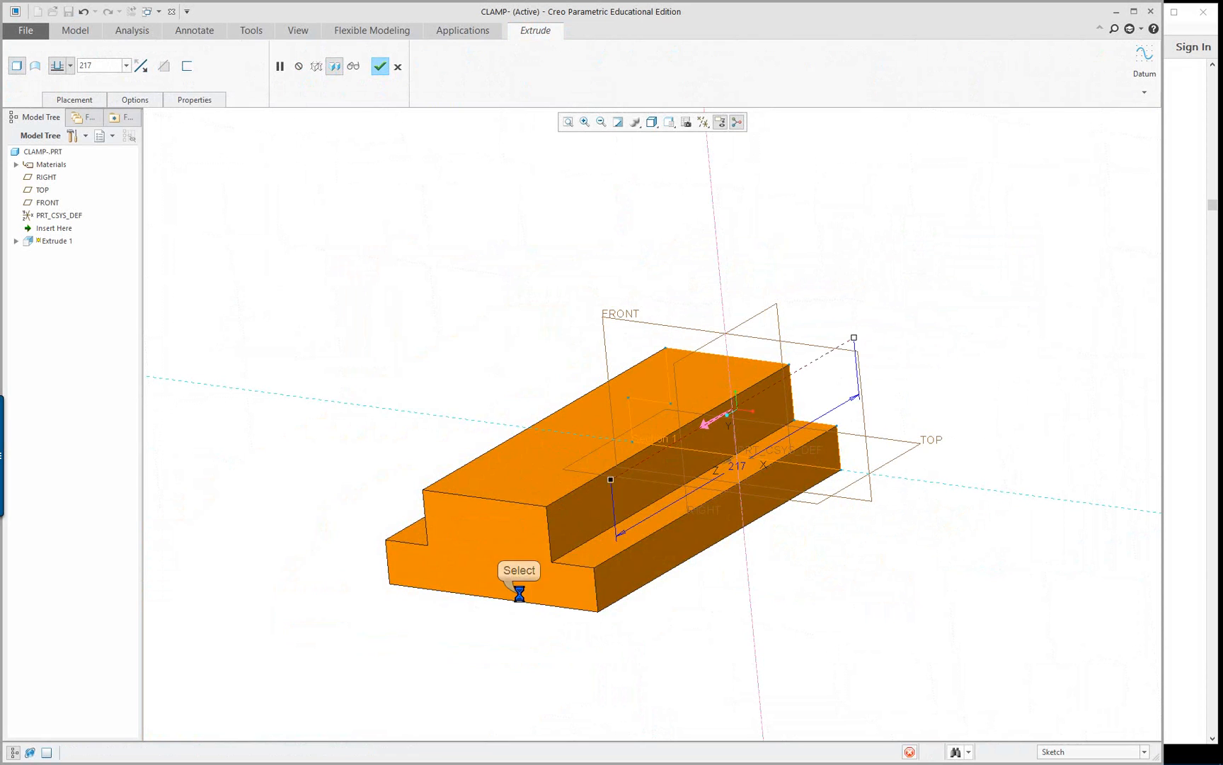
left_click_drag(609, 481, 688, 435)
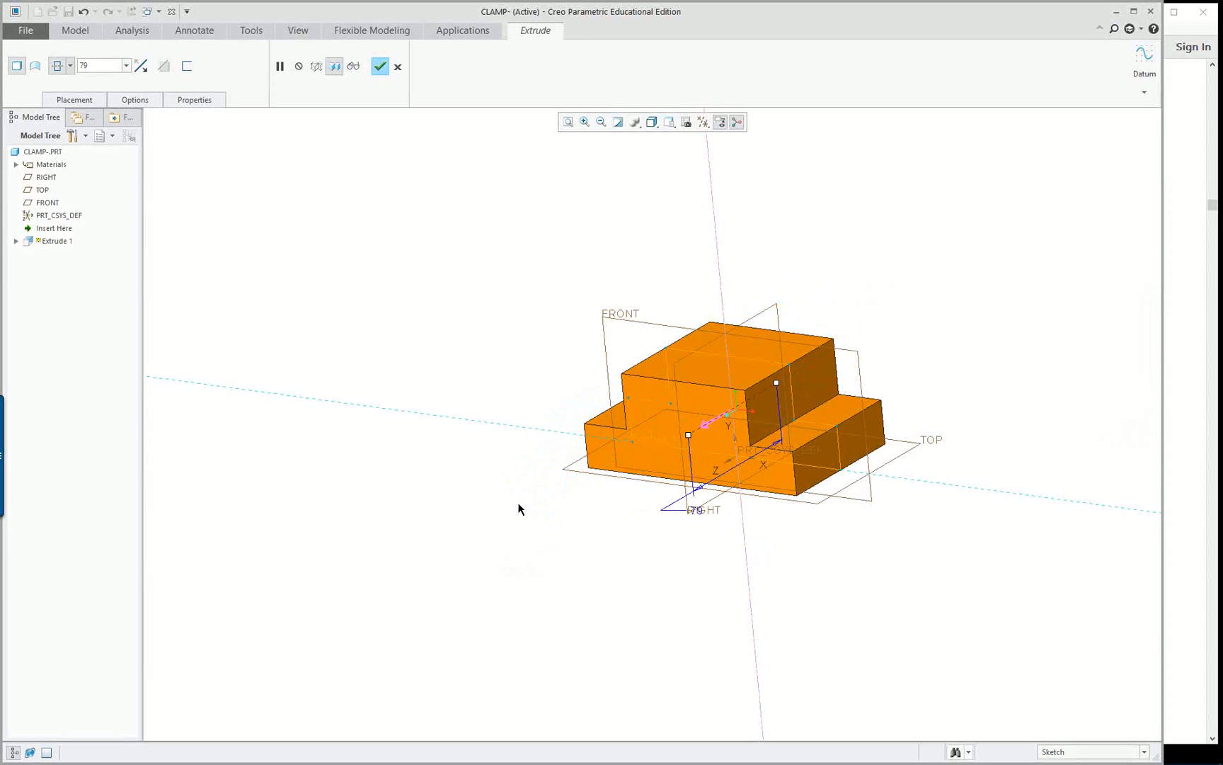
mouse_move(518, 508)
middle_mouse_down()
mouse_move(536, 495)
mouse_move(519, 506)
middle_mouse_up()
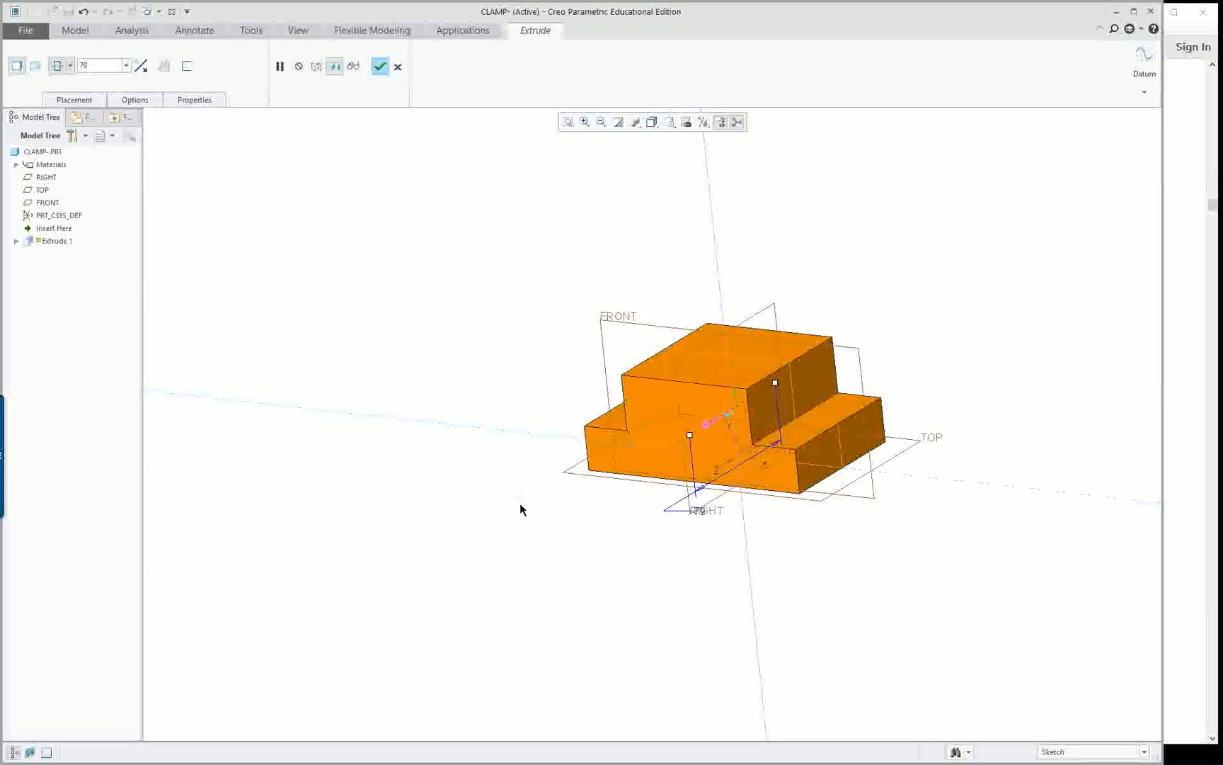
middle_click(520, 504)
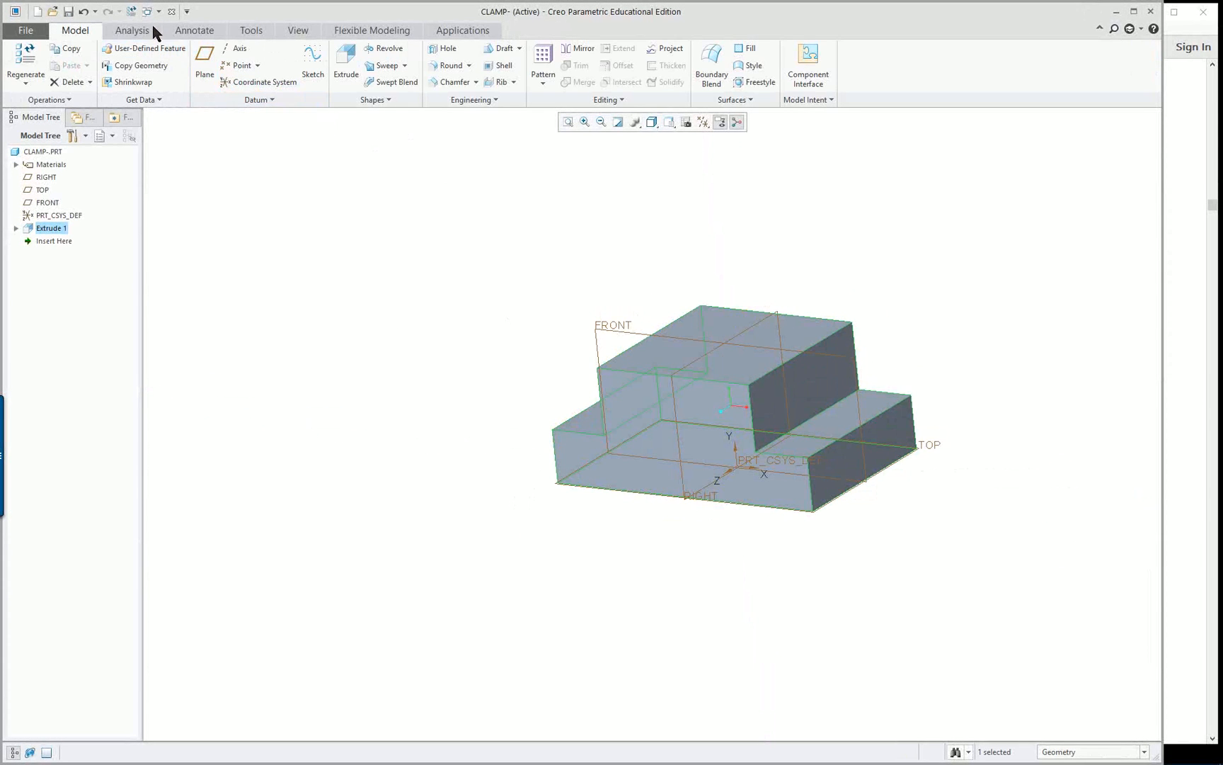
Inspect the extrude's internal section in the model tree and undo the extrude feature
left_click(16, 229)
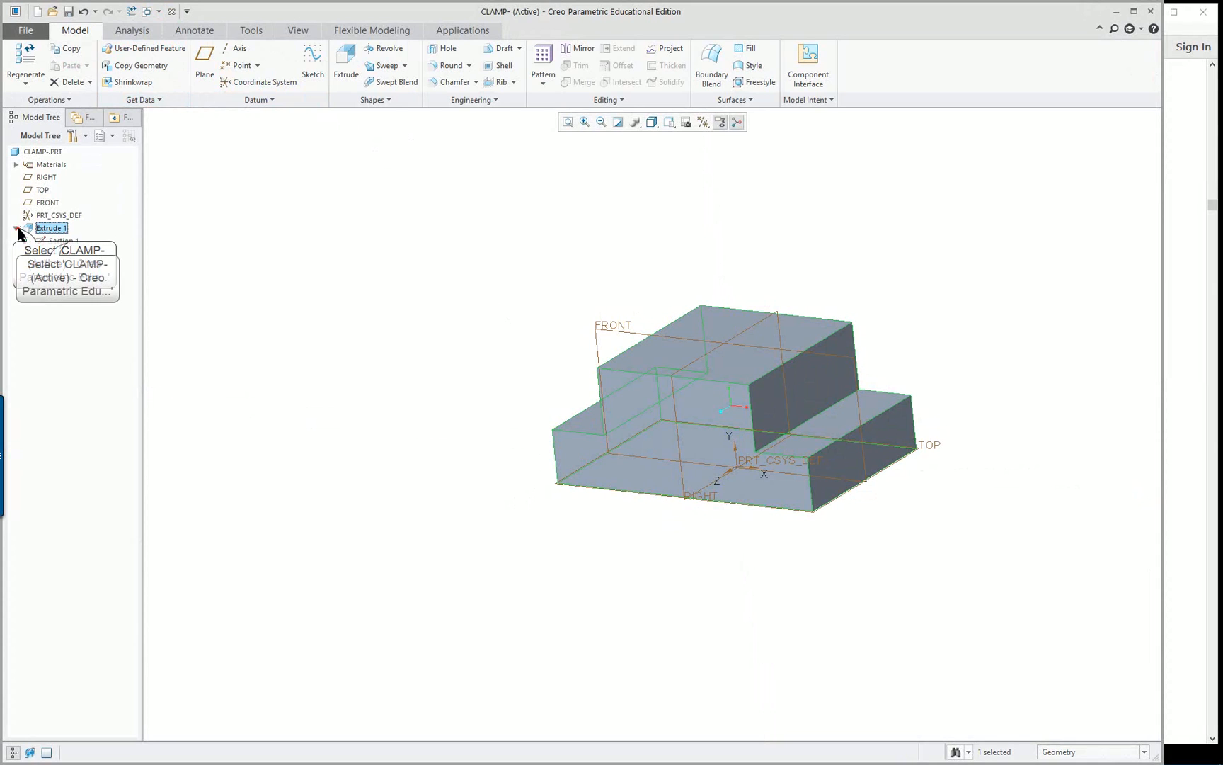
left_click(71, 242)
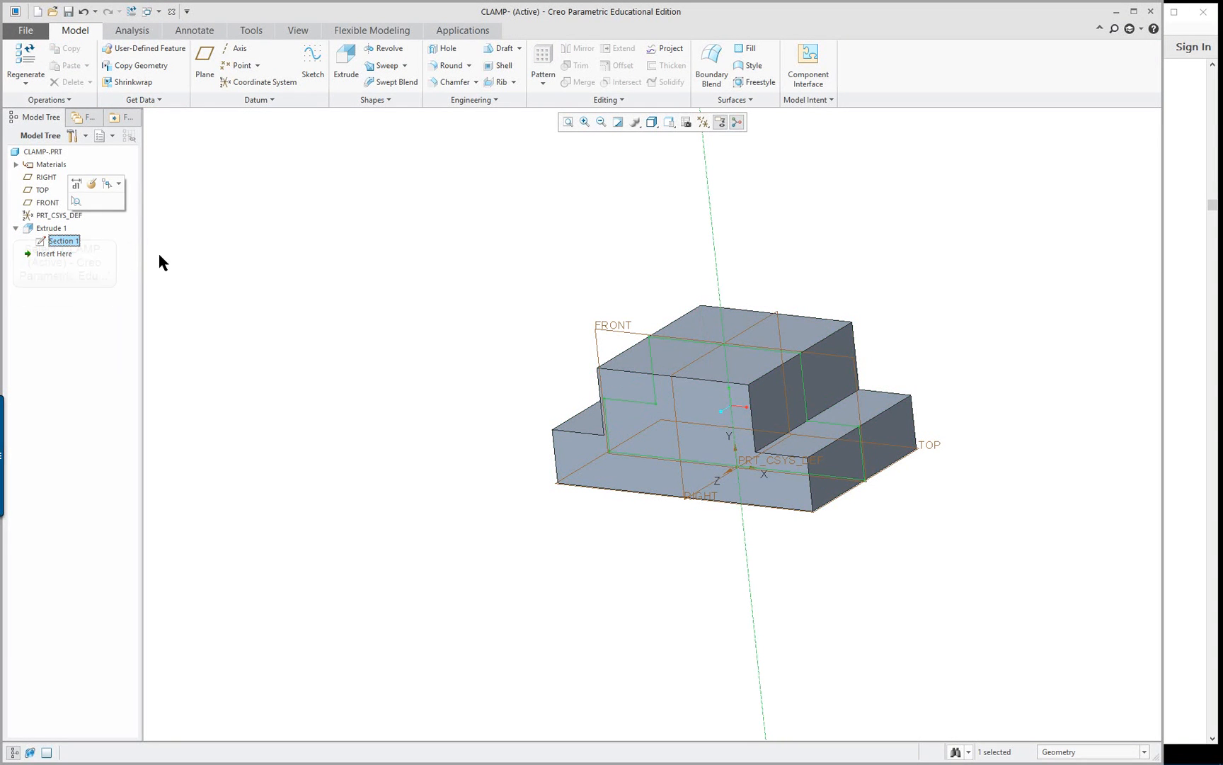
left_click(51, 228)
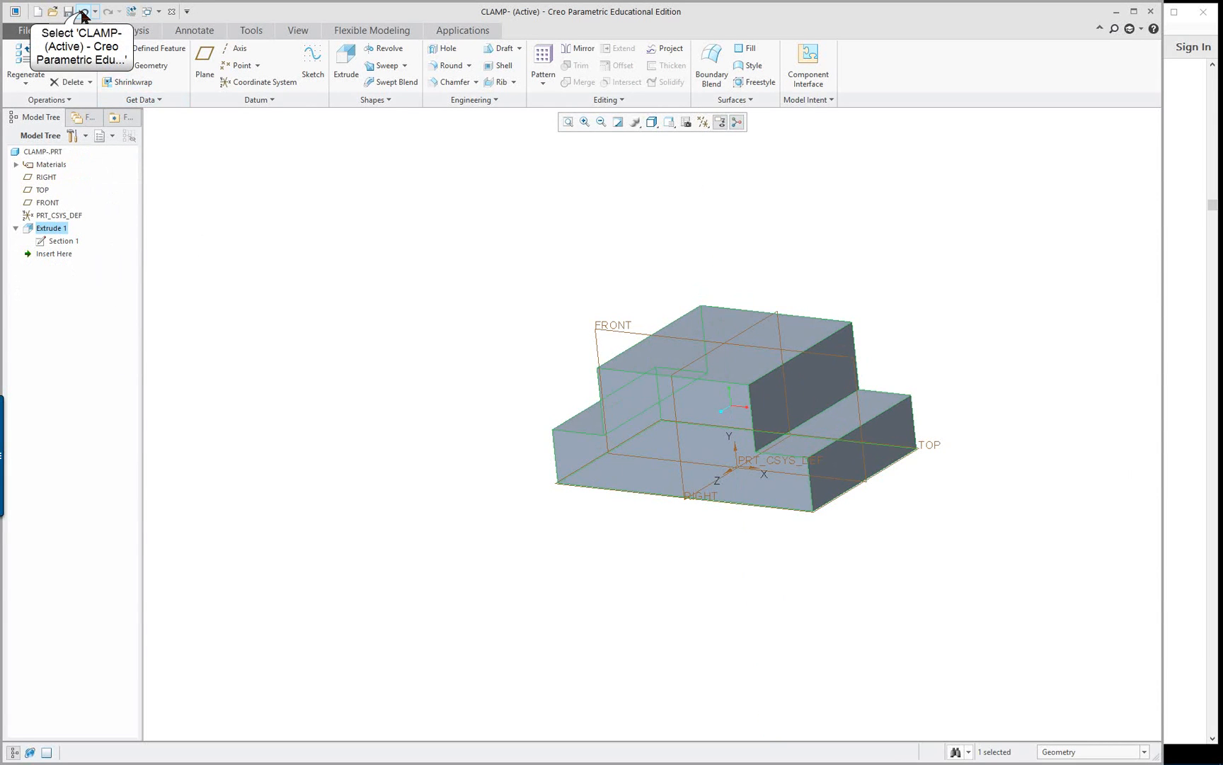
left_click(82, 12)
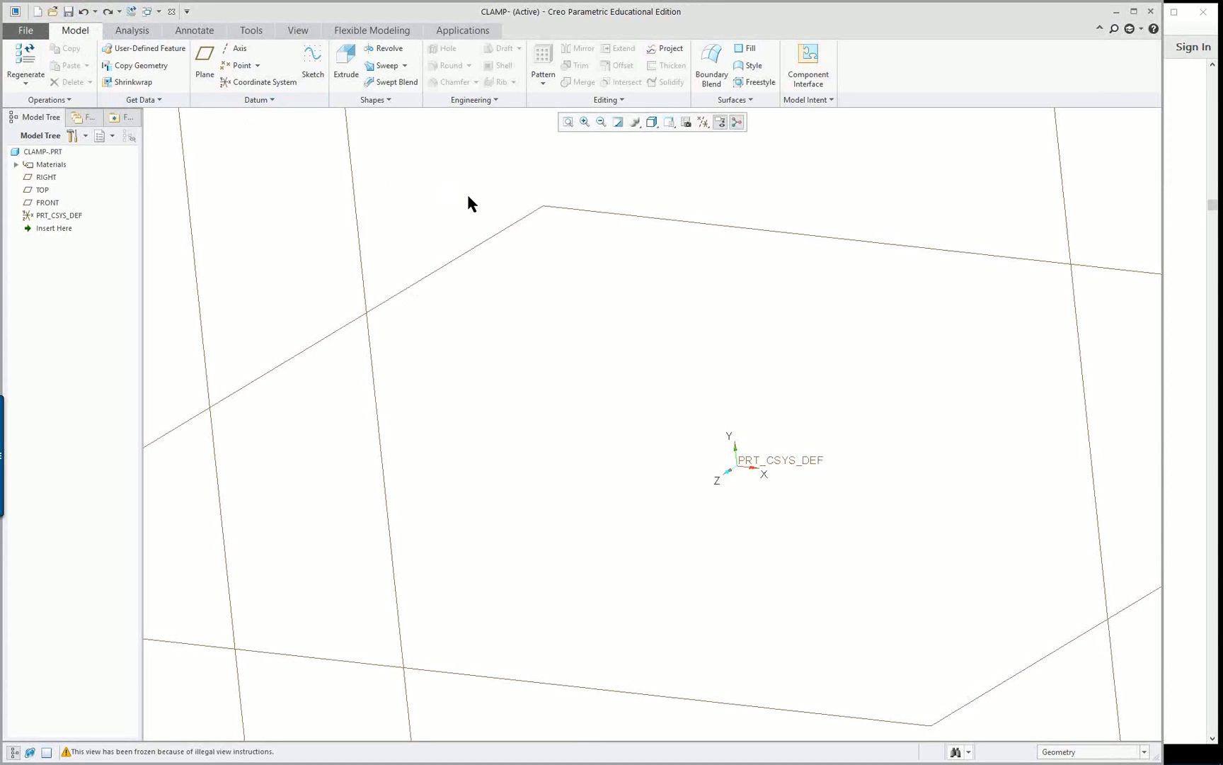
key("ctrl+d")
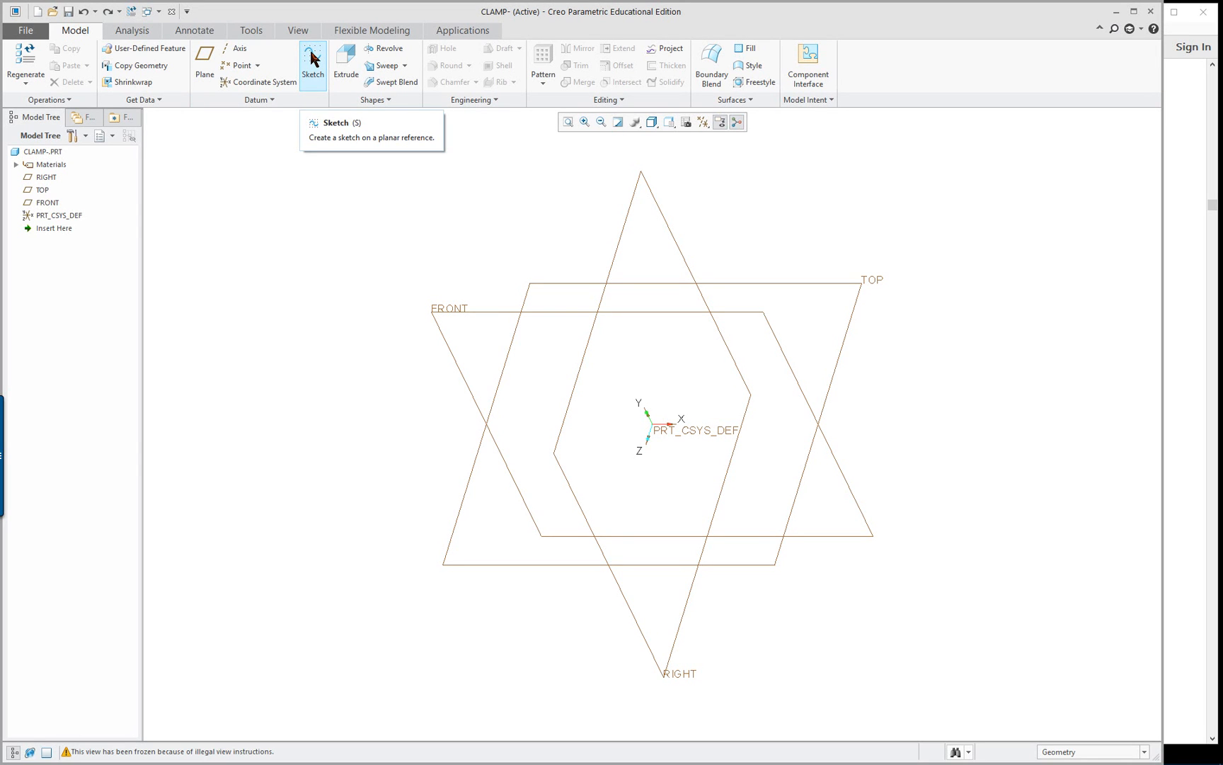
Start a standalone sketch on the FRONT plane with the RIGHT plane as right-facing reference, viewed square-on
left_click(312, 58)
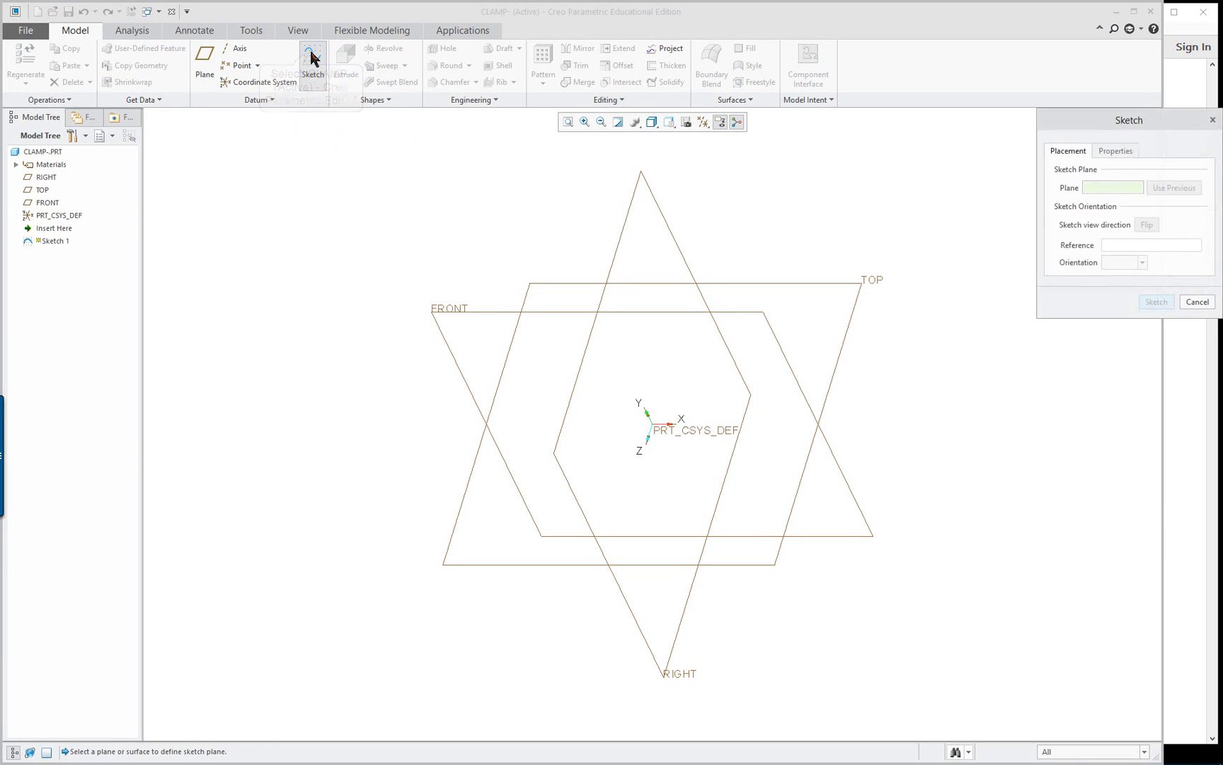
left_click(434, 314)
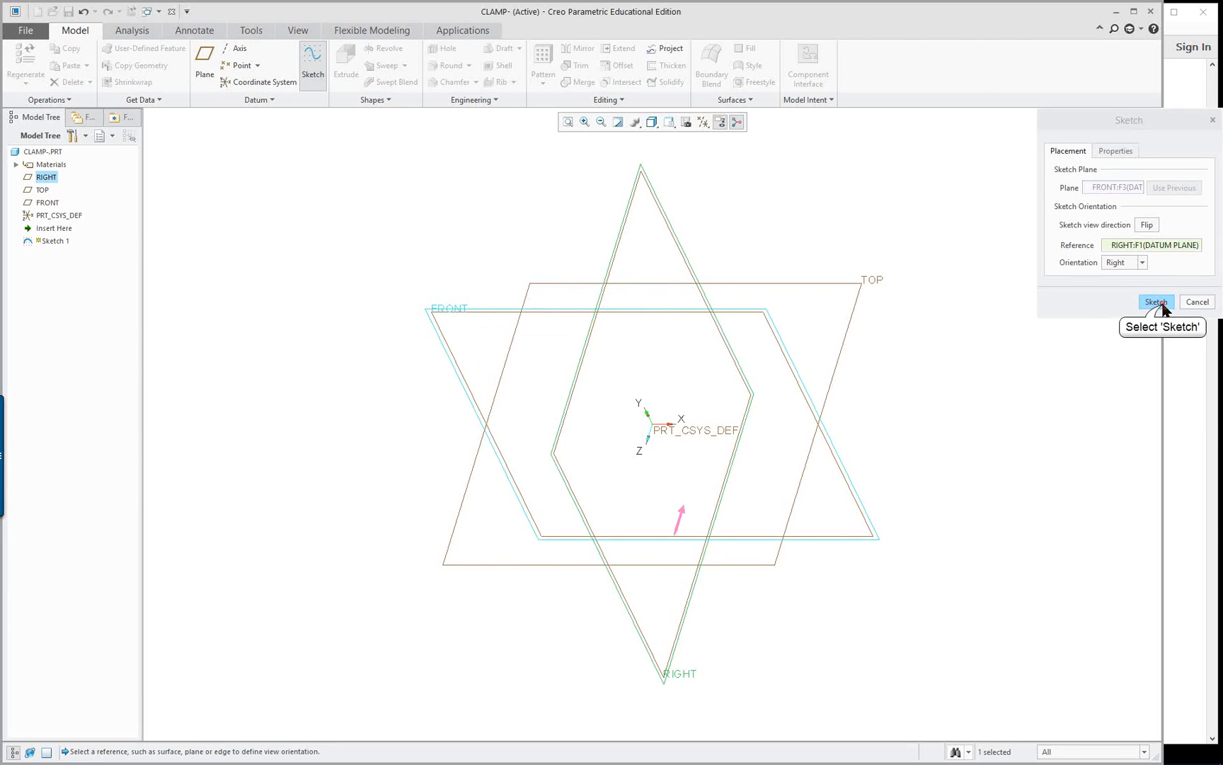
left_click(1157, 303)
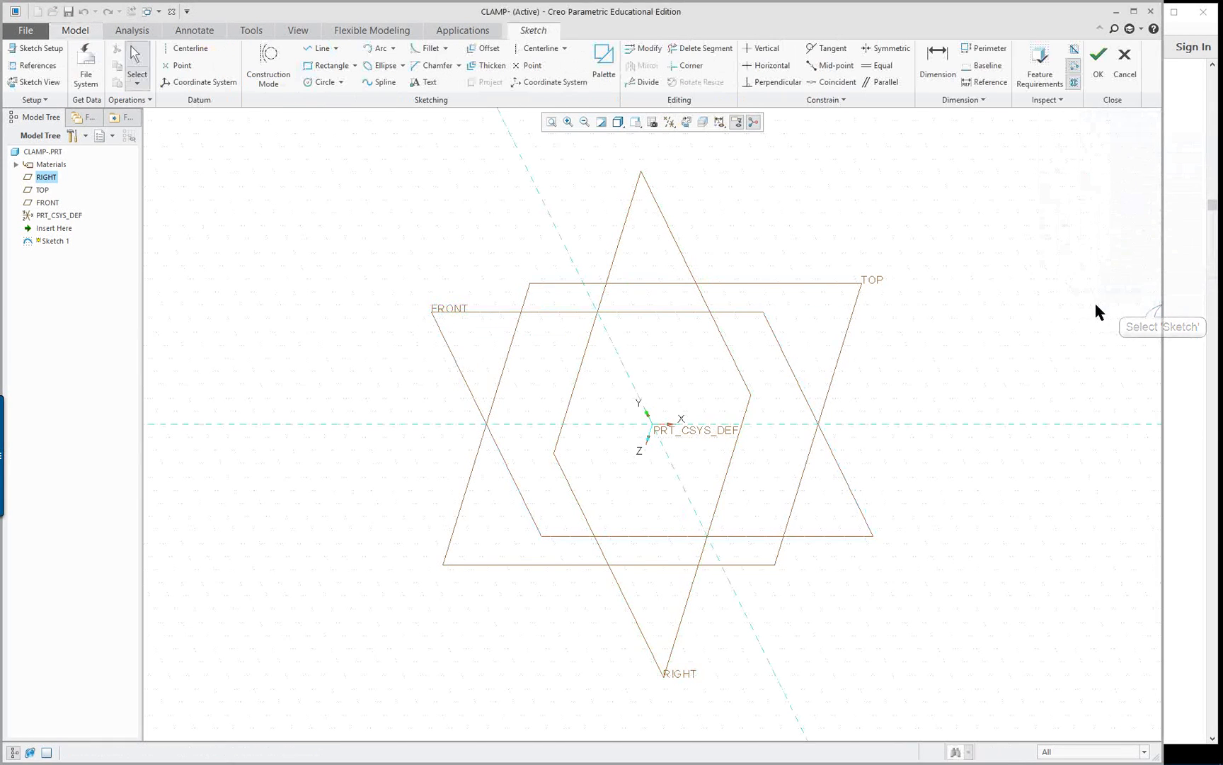
left_click(700, 123)
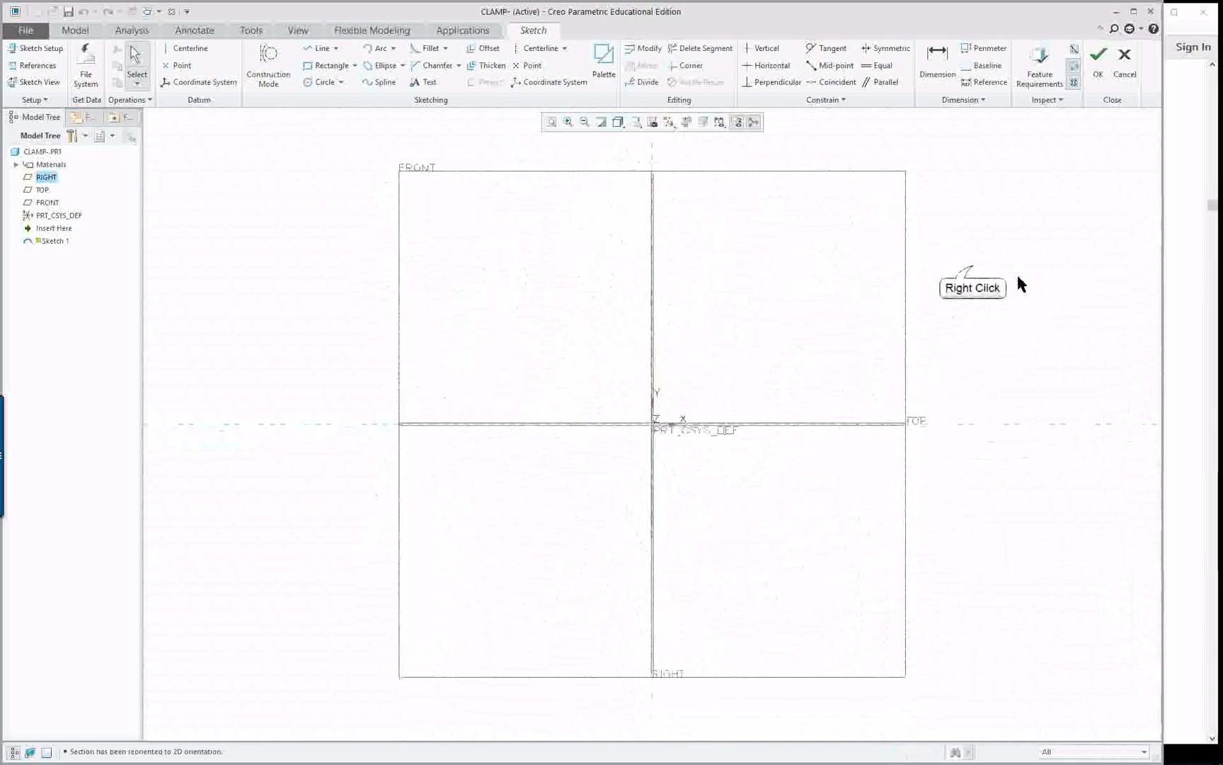
Draw a vertical construction centerline along the RIGHT plane
right_click(973, 269)
left_click(1086, 291)
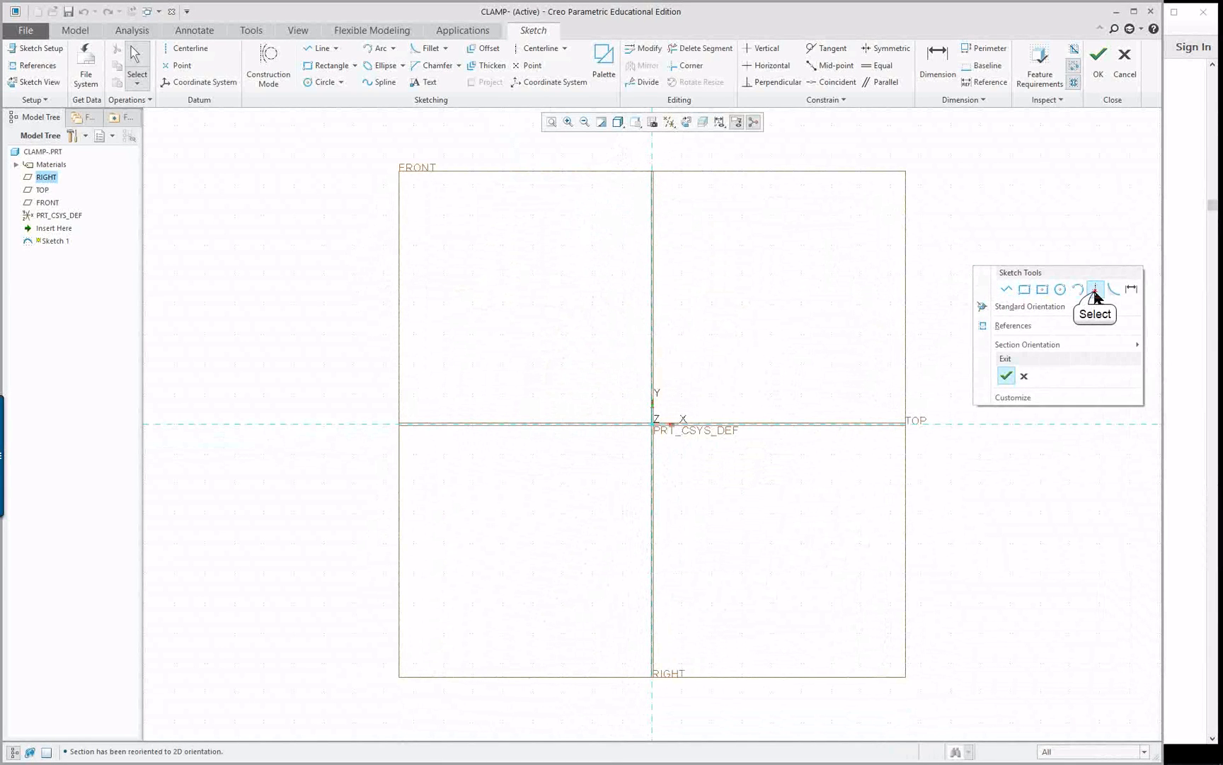
left_click(657, 312)
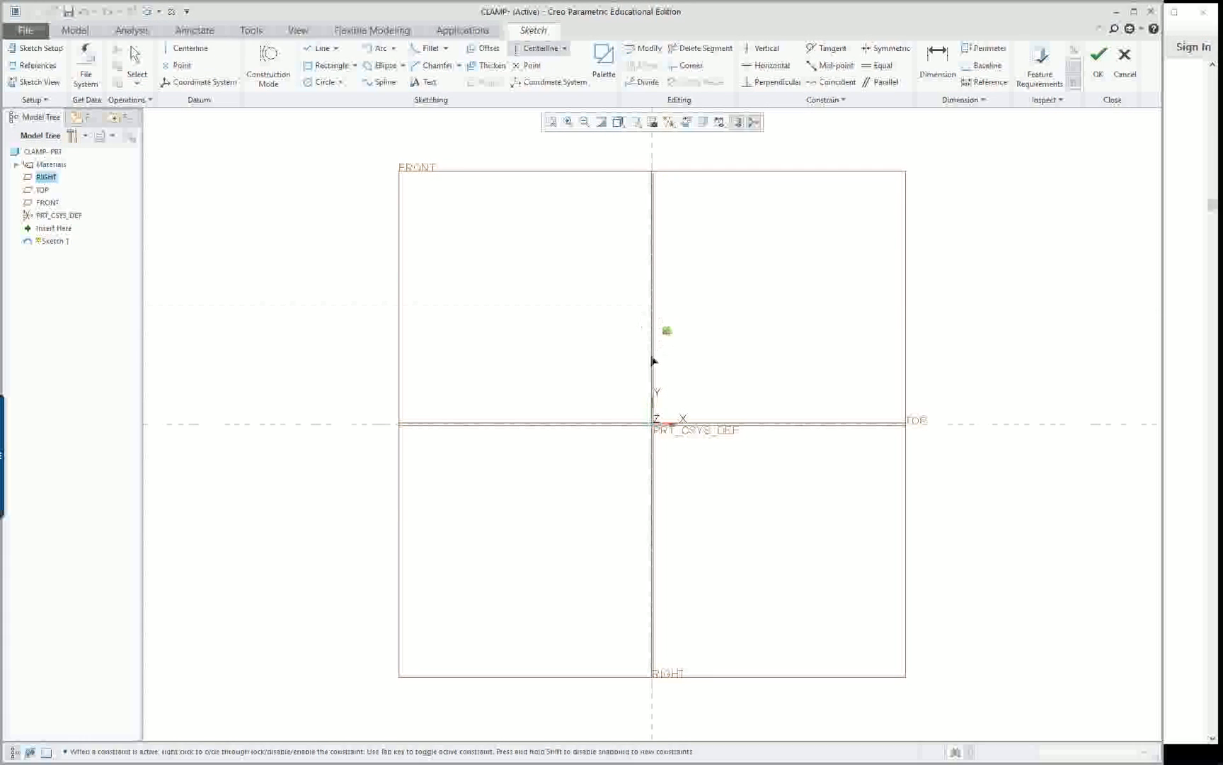
left_click(656, 387)
Sketch a closed eight-line stepped profile on the TOP reference, about 480 mm wide at the base, 300 mm at the top and 180 mm high
right_click(732, 355)
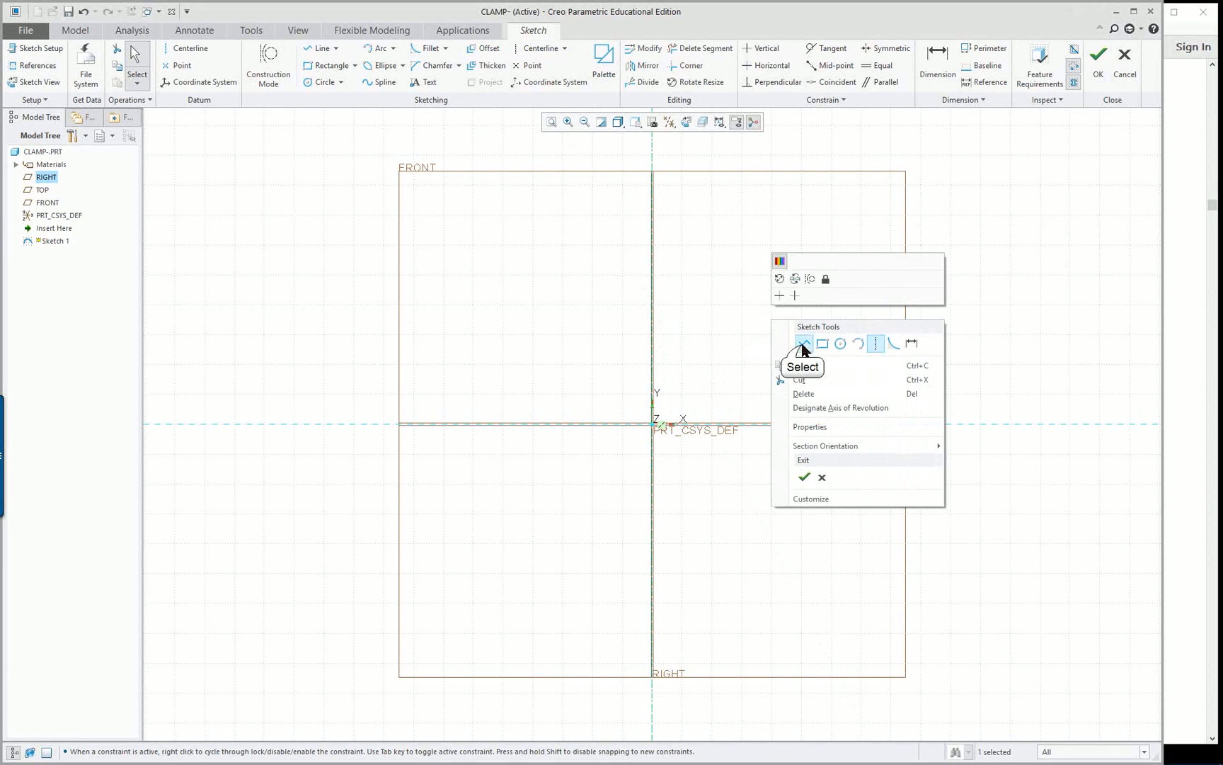
left_click(796, 344)
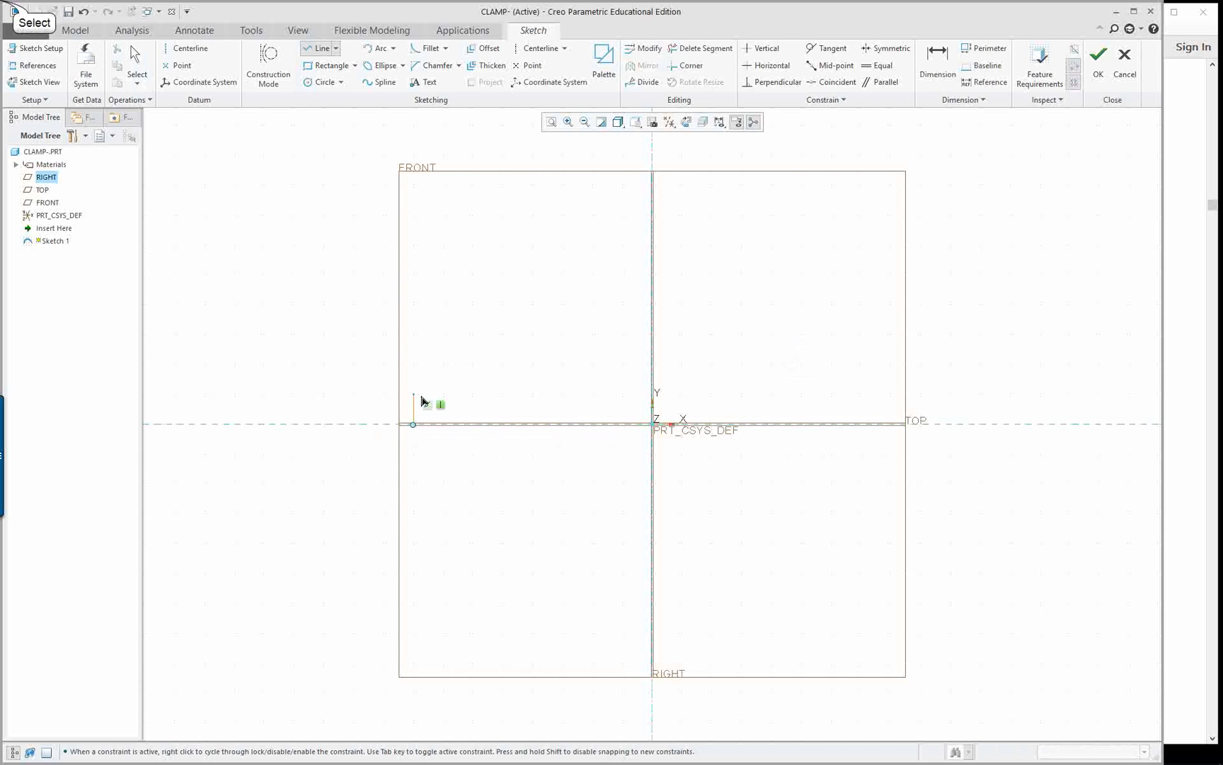
left_click(502, 364)
left_click(502, 246)
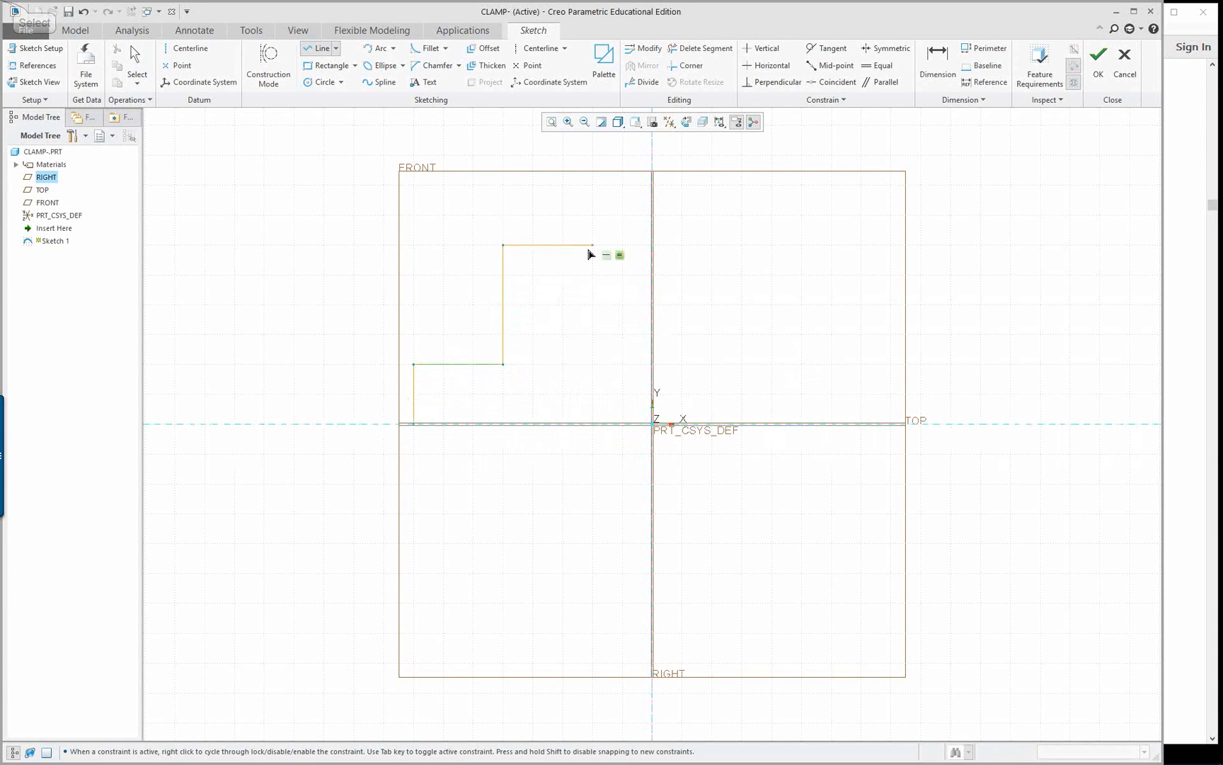
left_click(802, 246)
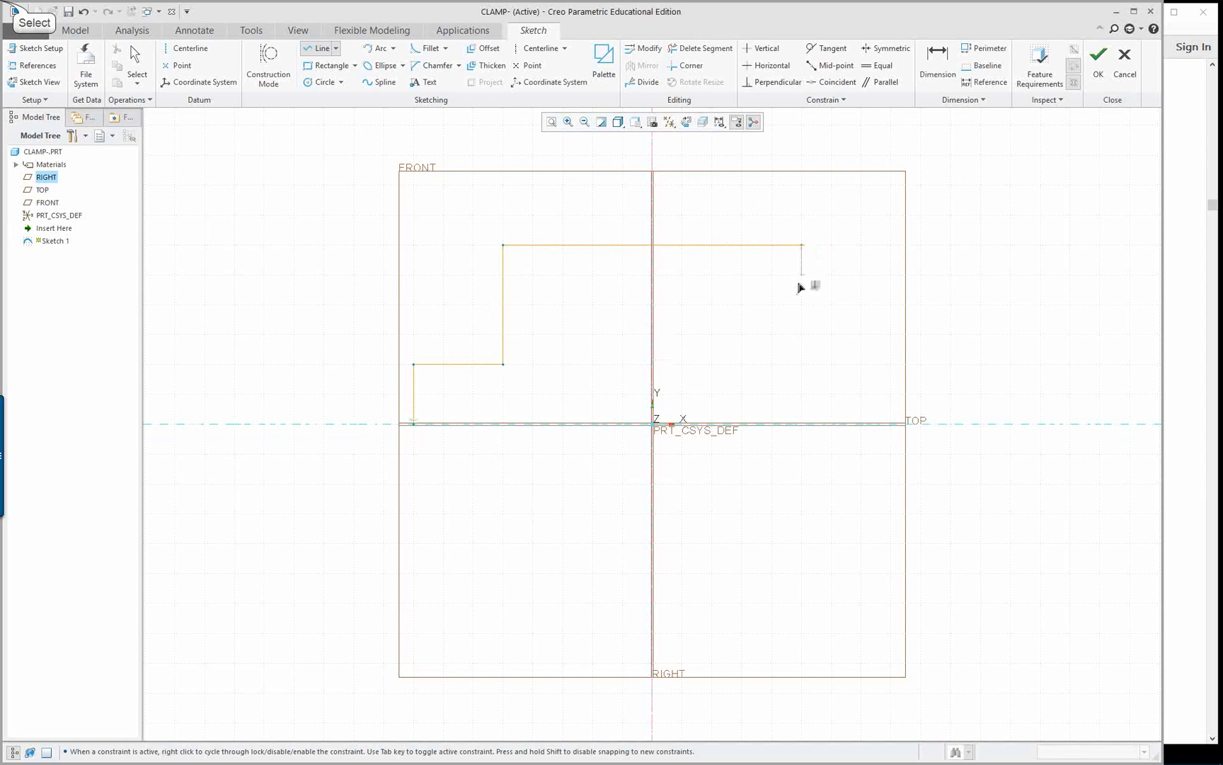
left_click(802, 365)
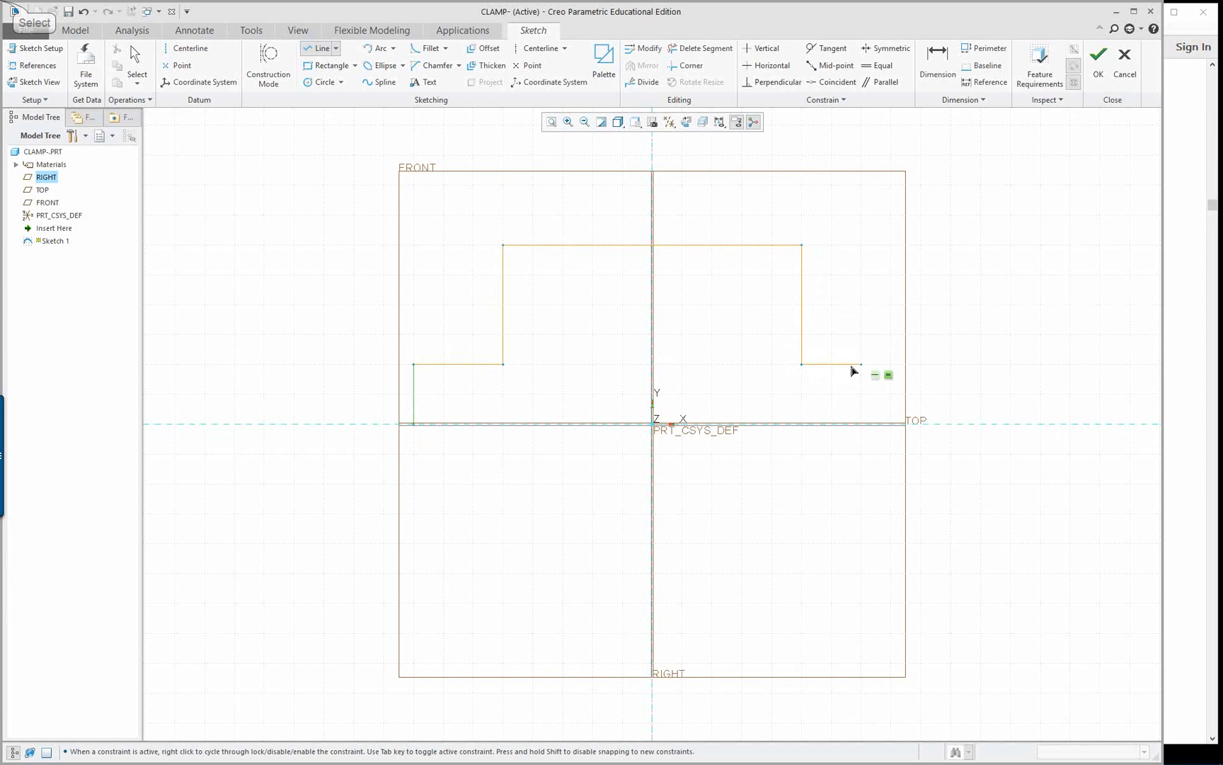
left_click(890, 365)
left_click(891, 424)
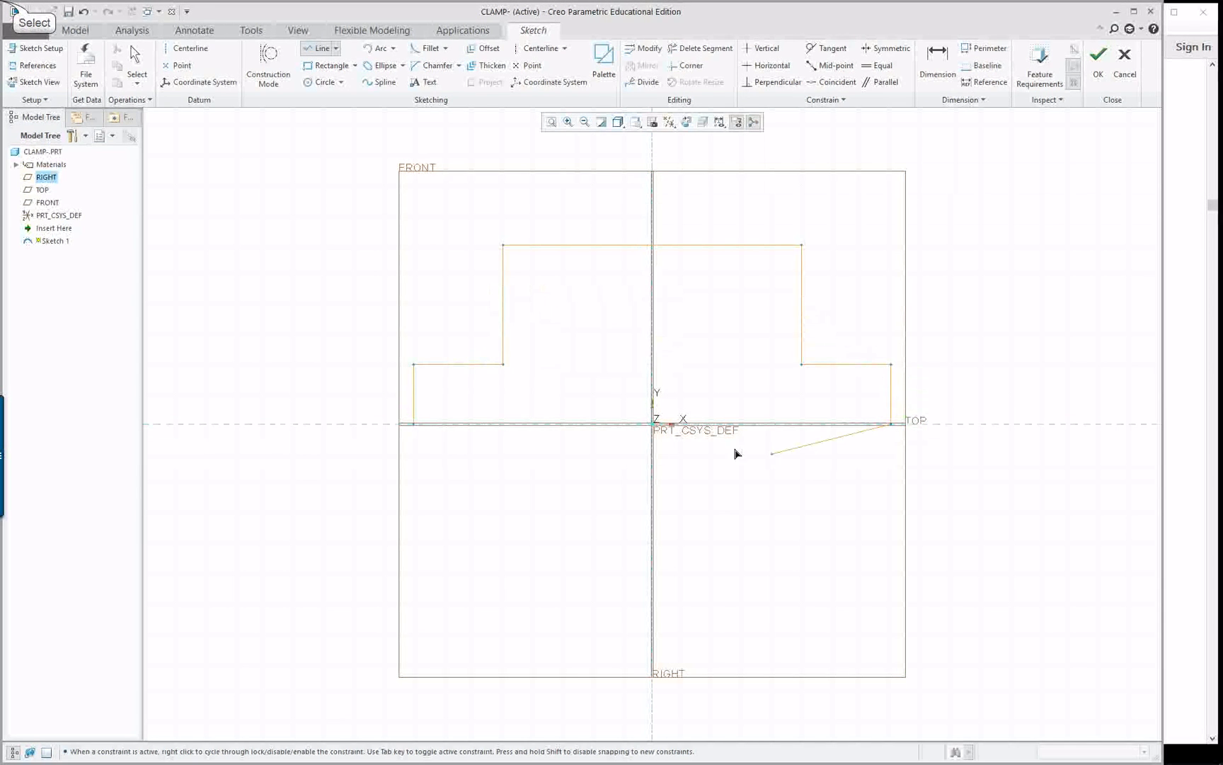
left_click(413, 423)
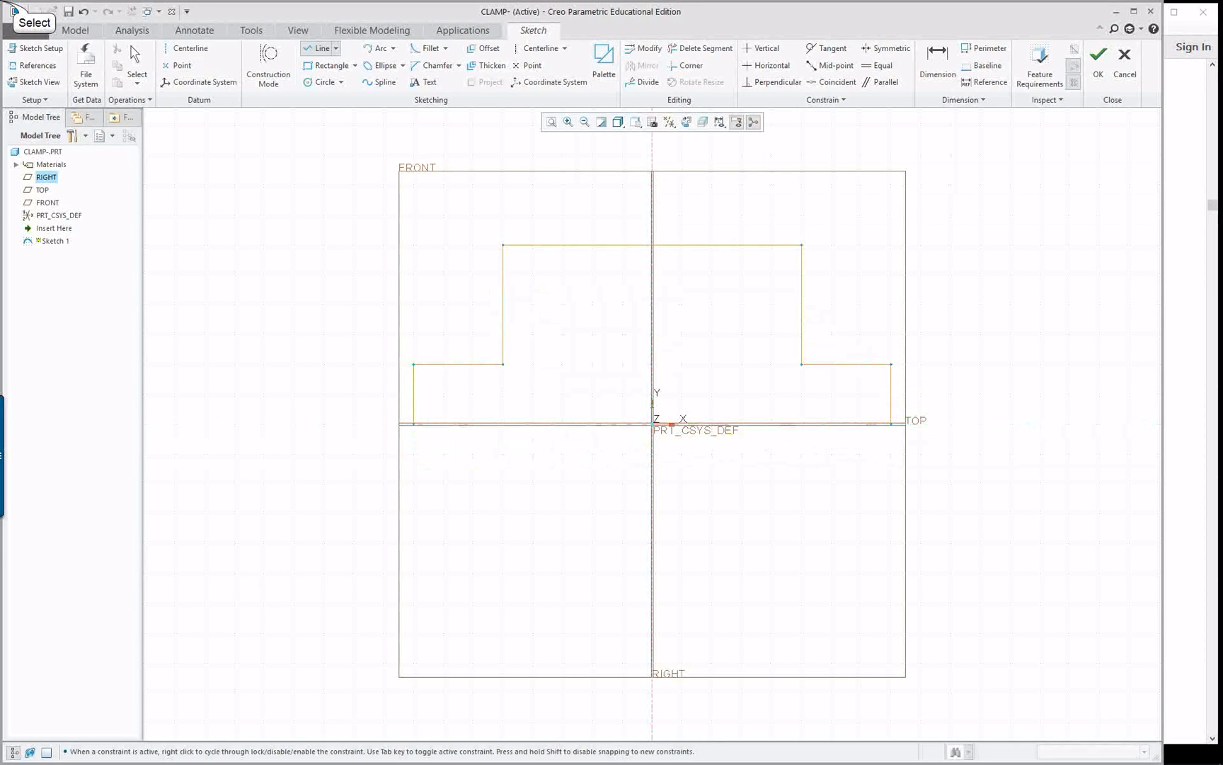
middle_click(281, 354)
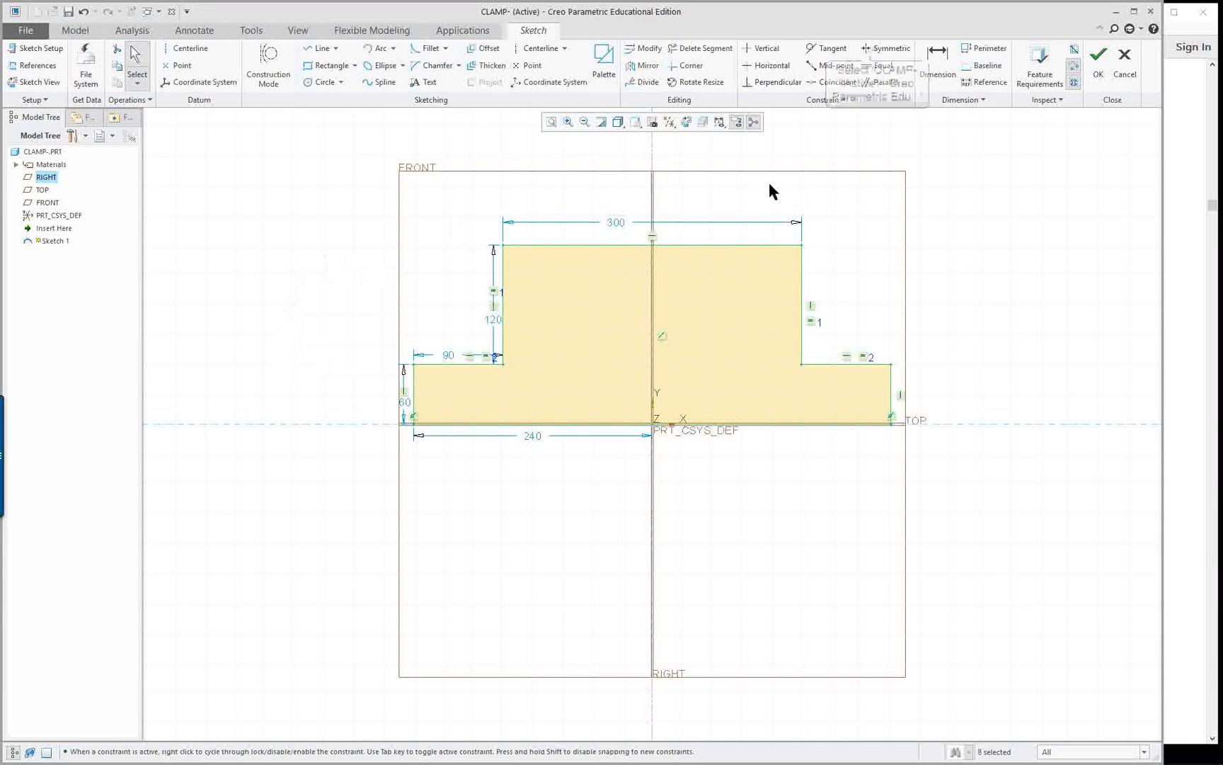
Make the two top corners of the stepped profile symmetric about the vertical centerline
left_click(886, 48)
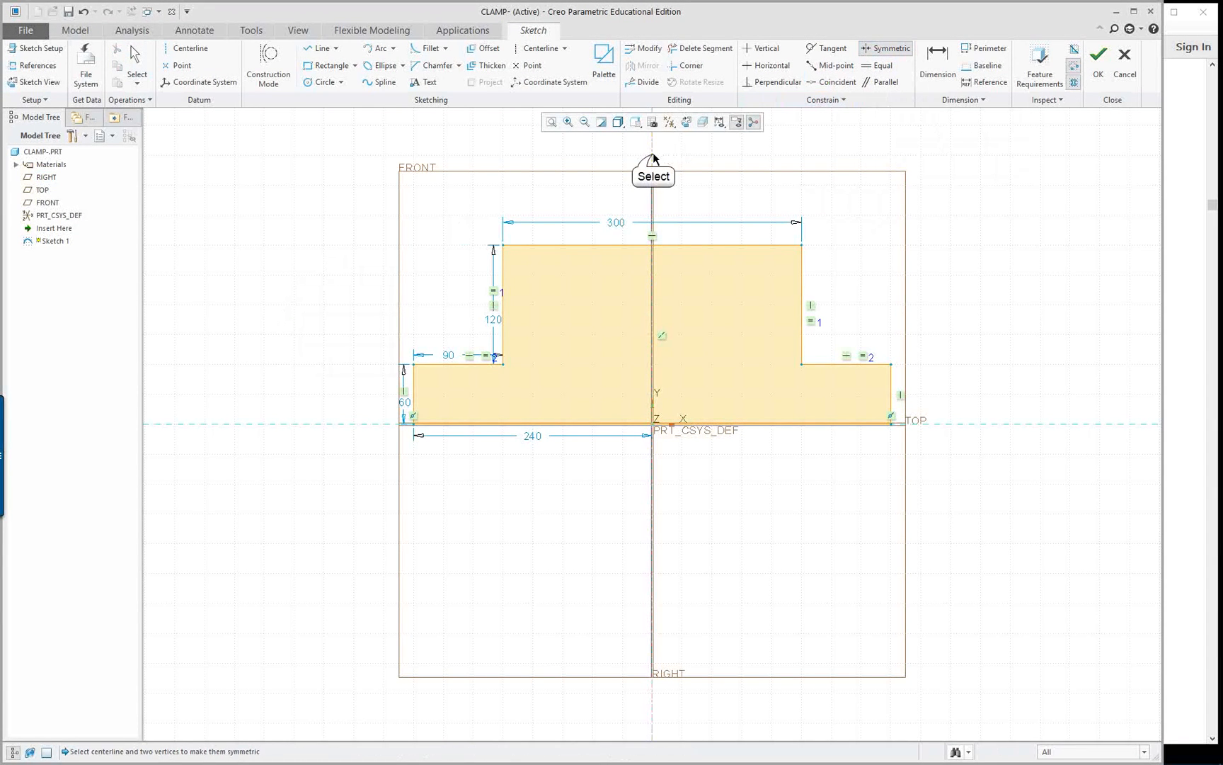
left_click(653, 157)
left_click(801, 245)
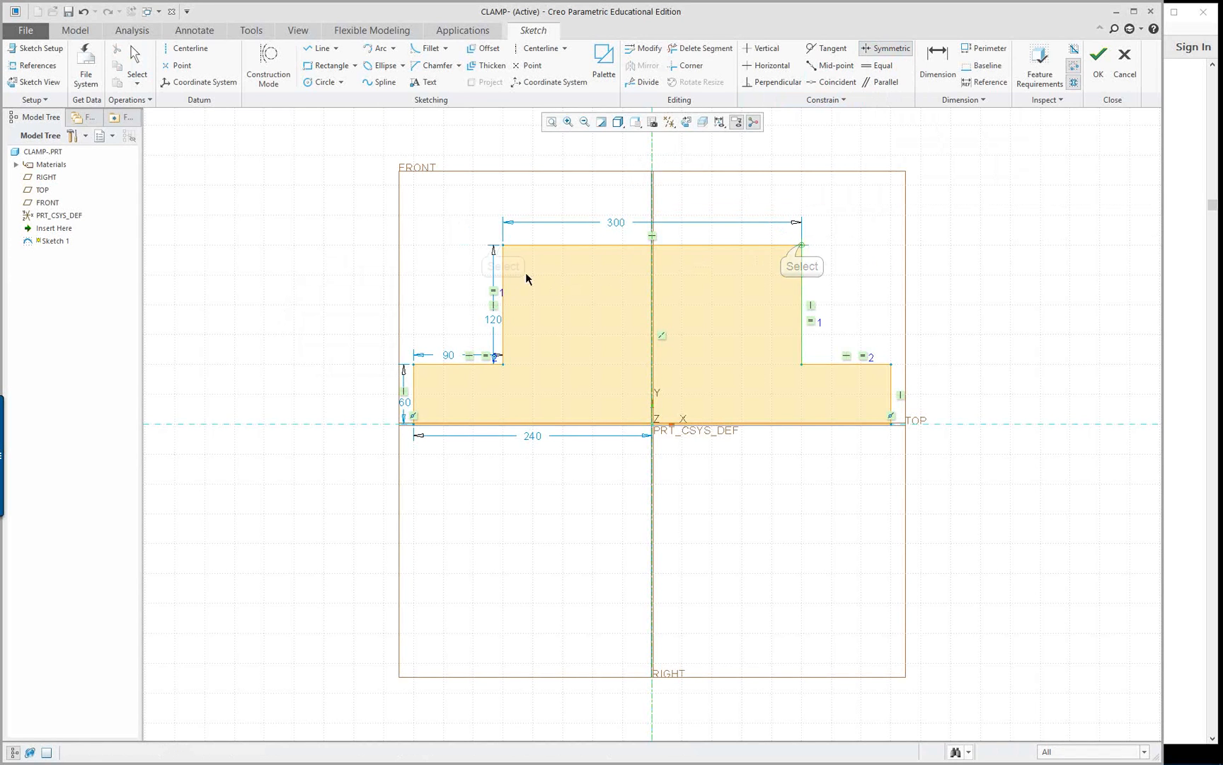
left_click(502, 246)
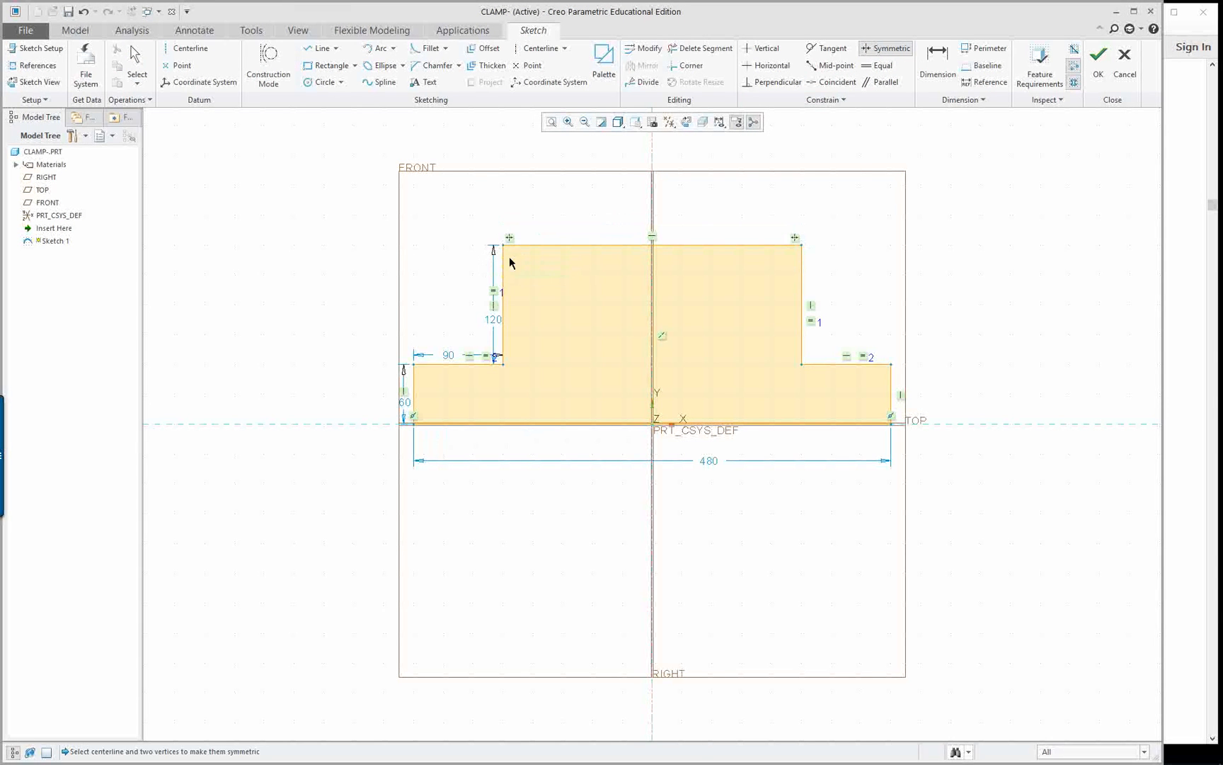
Make the two base corners symmetric about the centerline, deleting the conflicting vertical constraint on the lower left edge
left_click(652, 483)
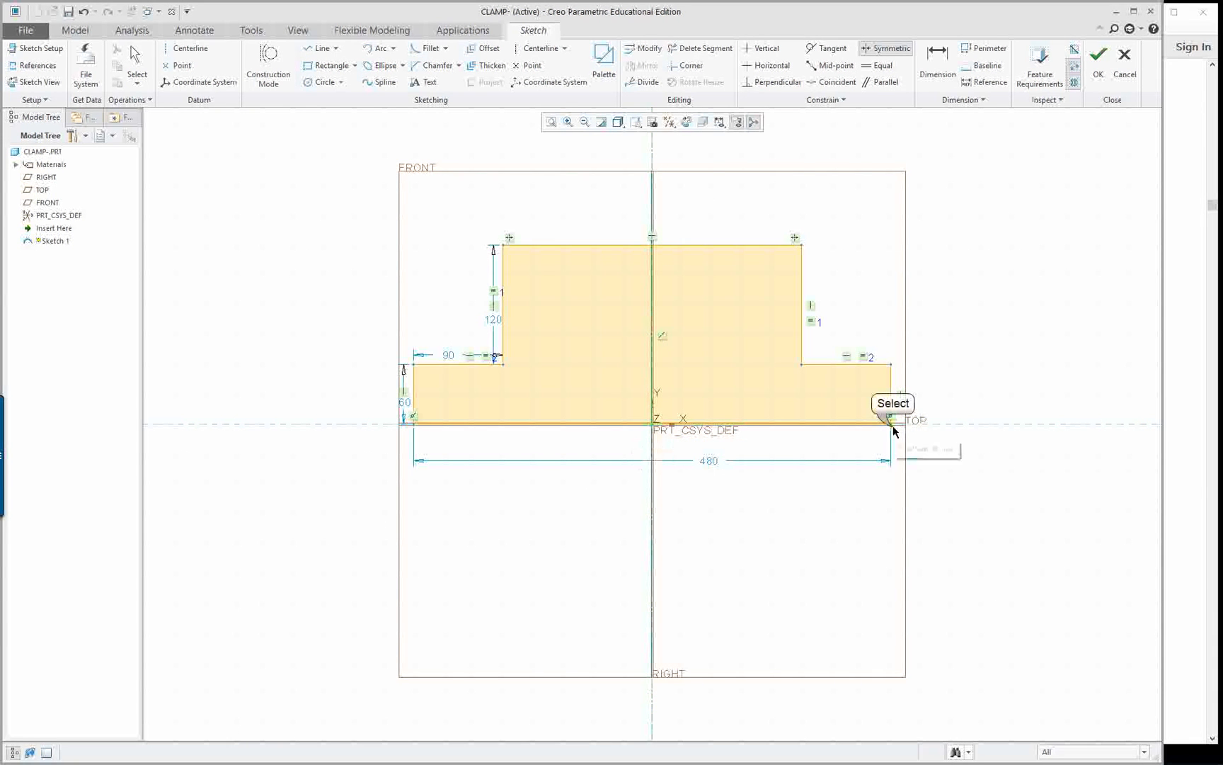
left_click(891, 424)
left_click(414, 425)
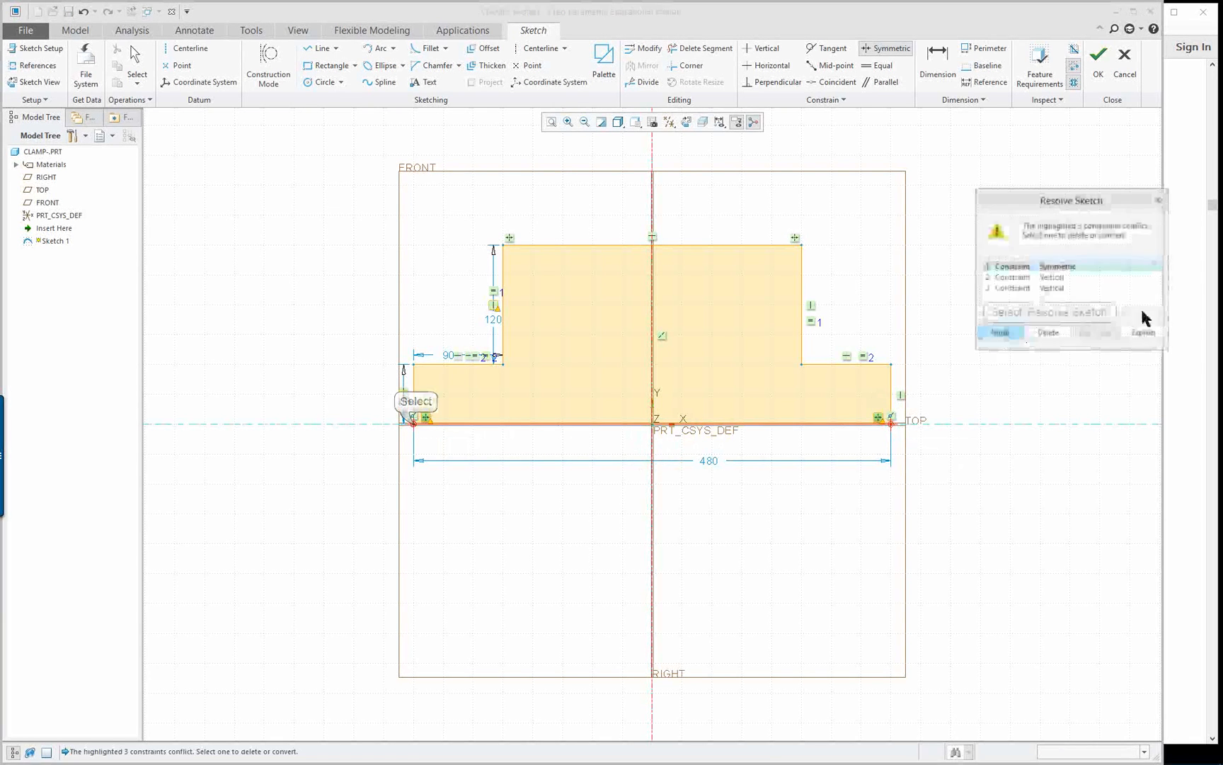
left_click(1052, 288)
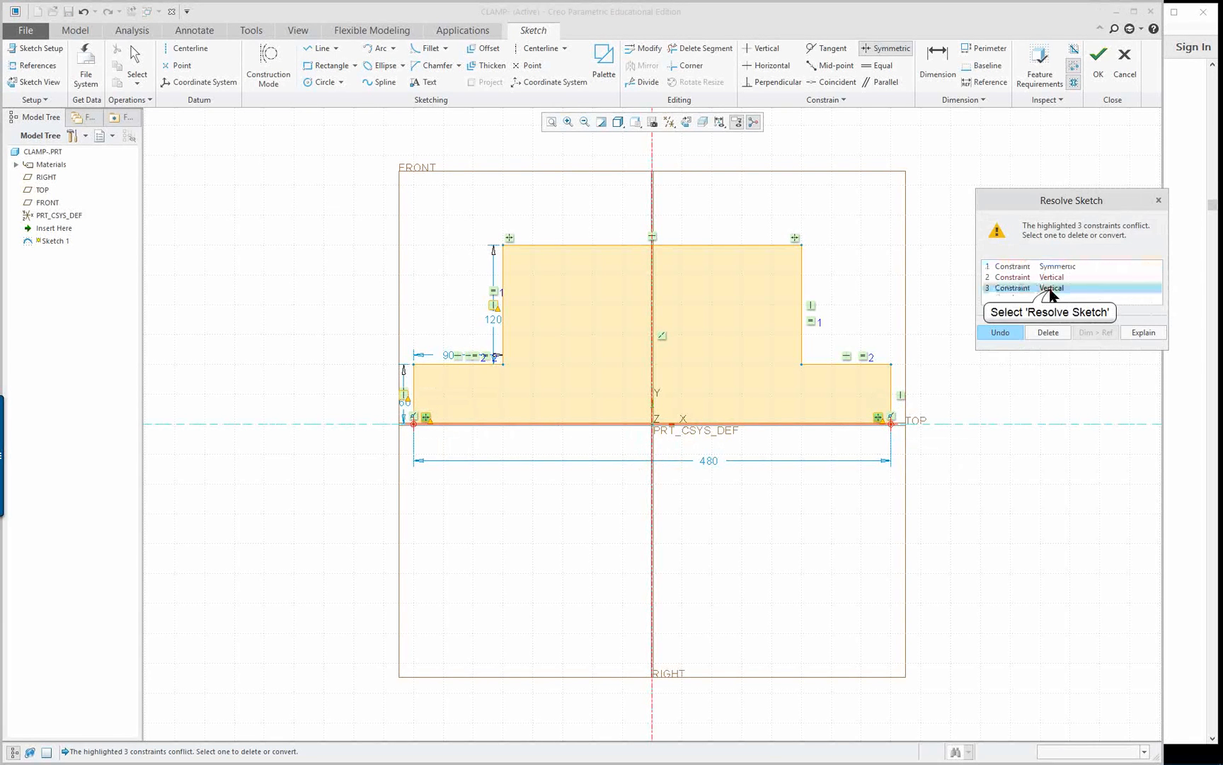
left_click(1049, 332)
Dimension the top edge's width above the profile and move the left step's height dimension farther outward
right_click(1016, 306)
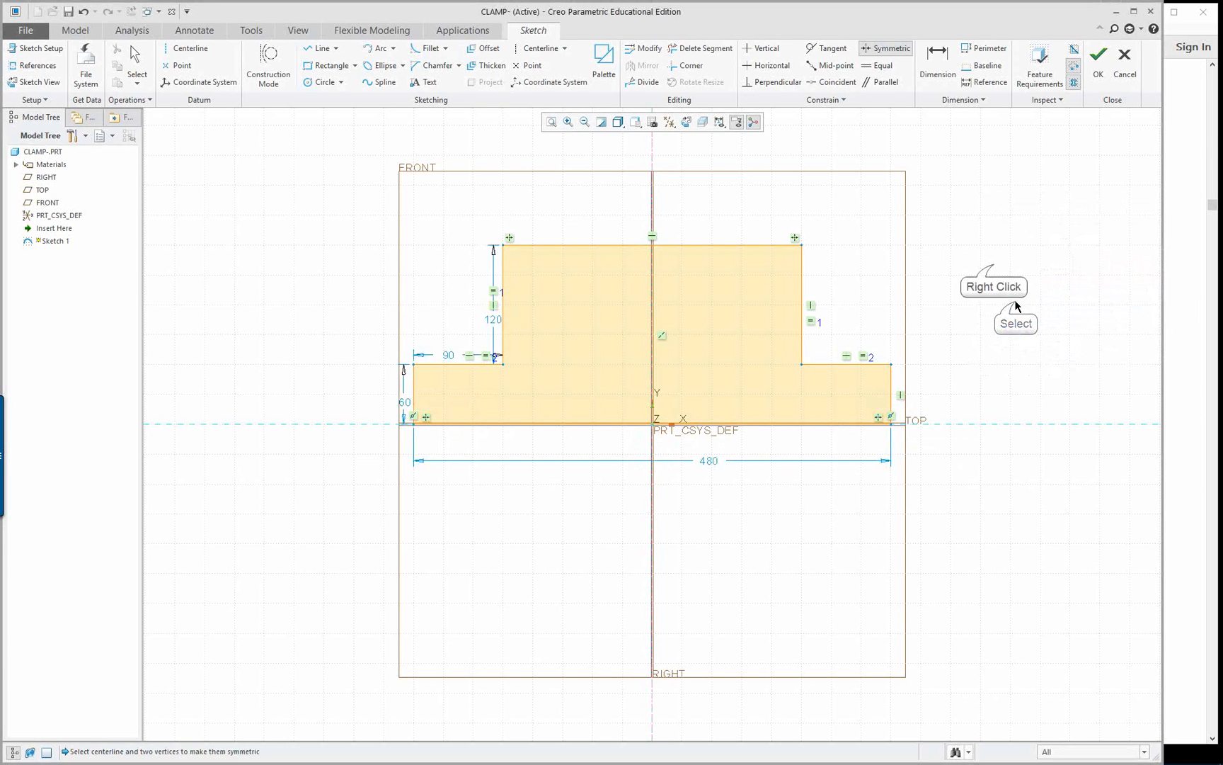
right_click(994, 263)
left_click(1151, 289)
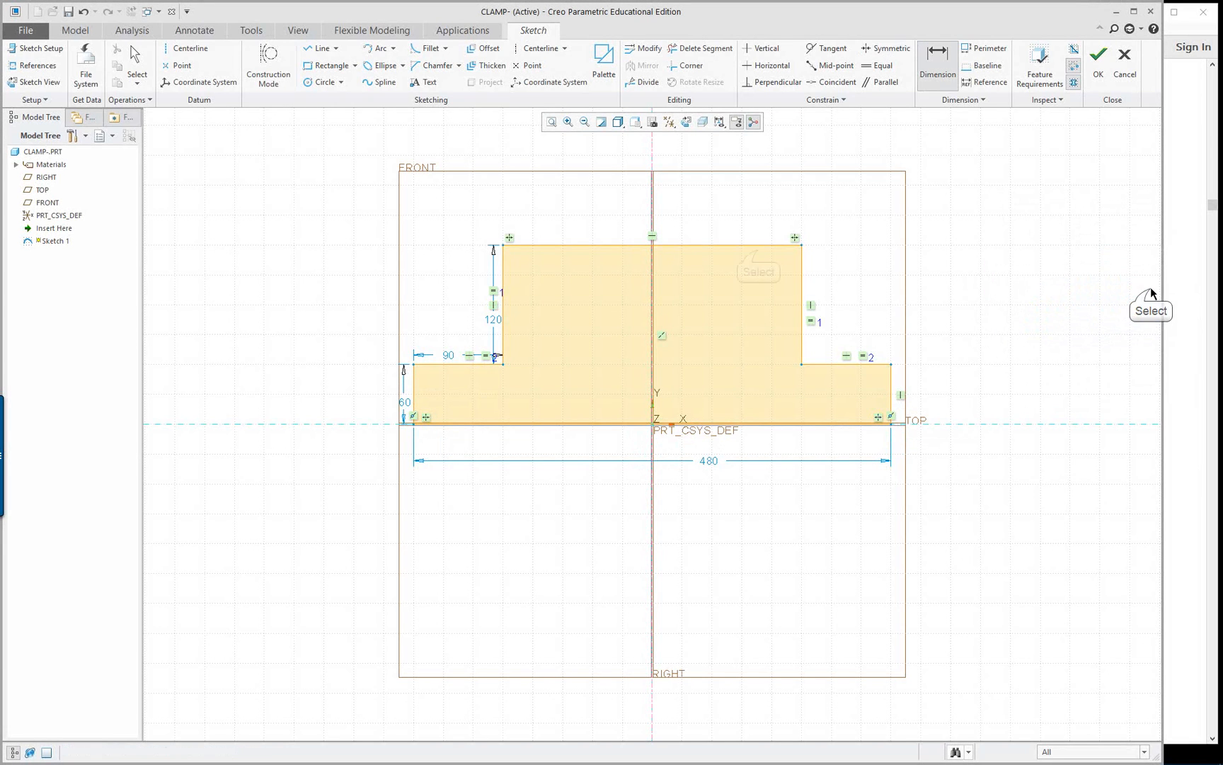
middle_click(696, 197)
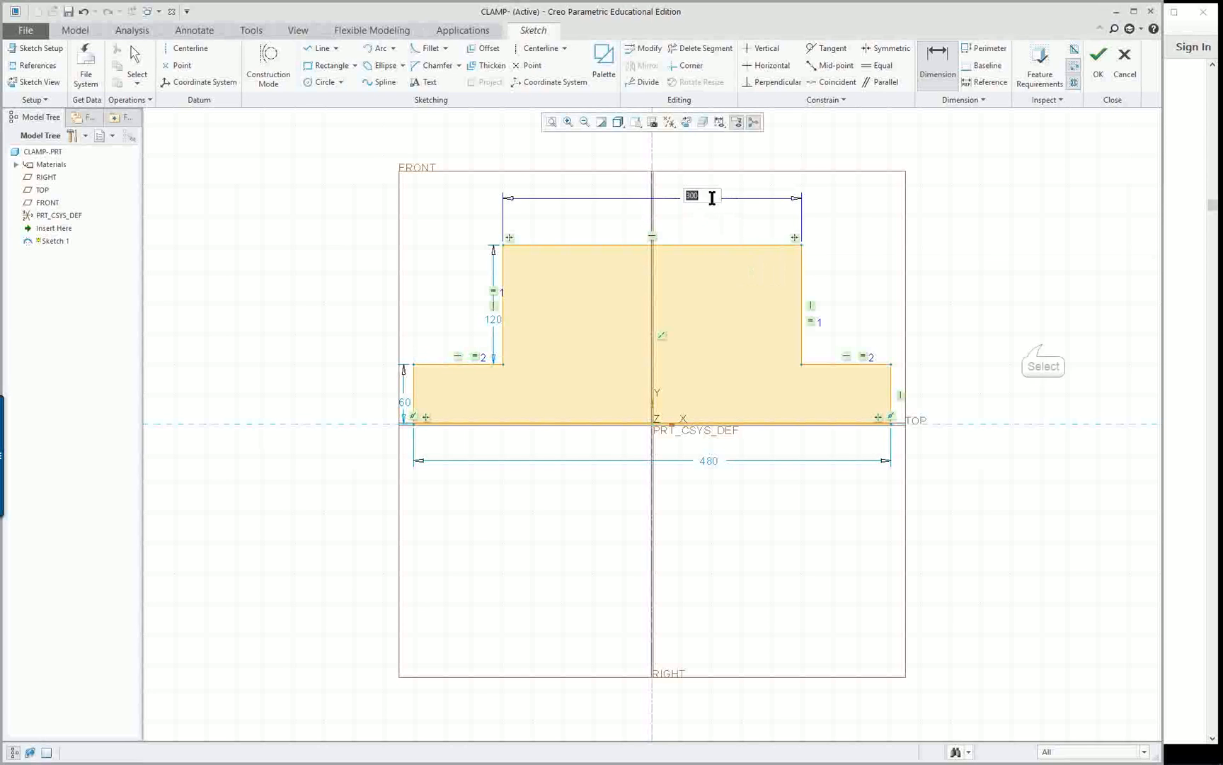
left_click(1043, 345)
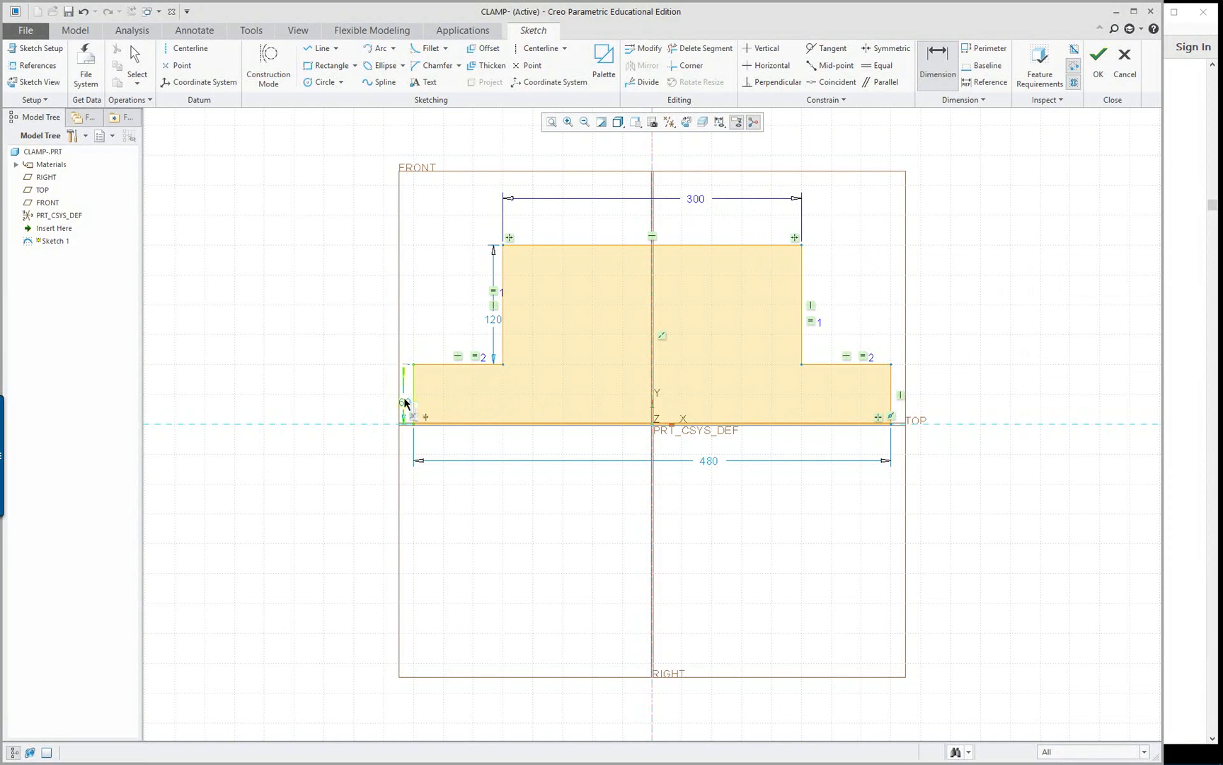
middle_click(381, 388)
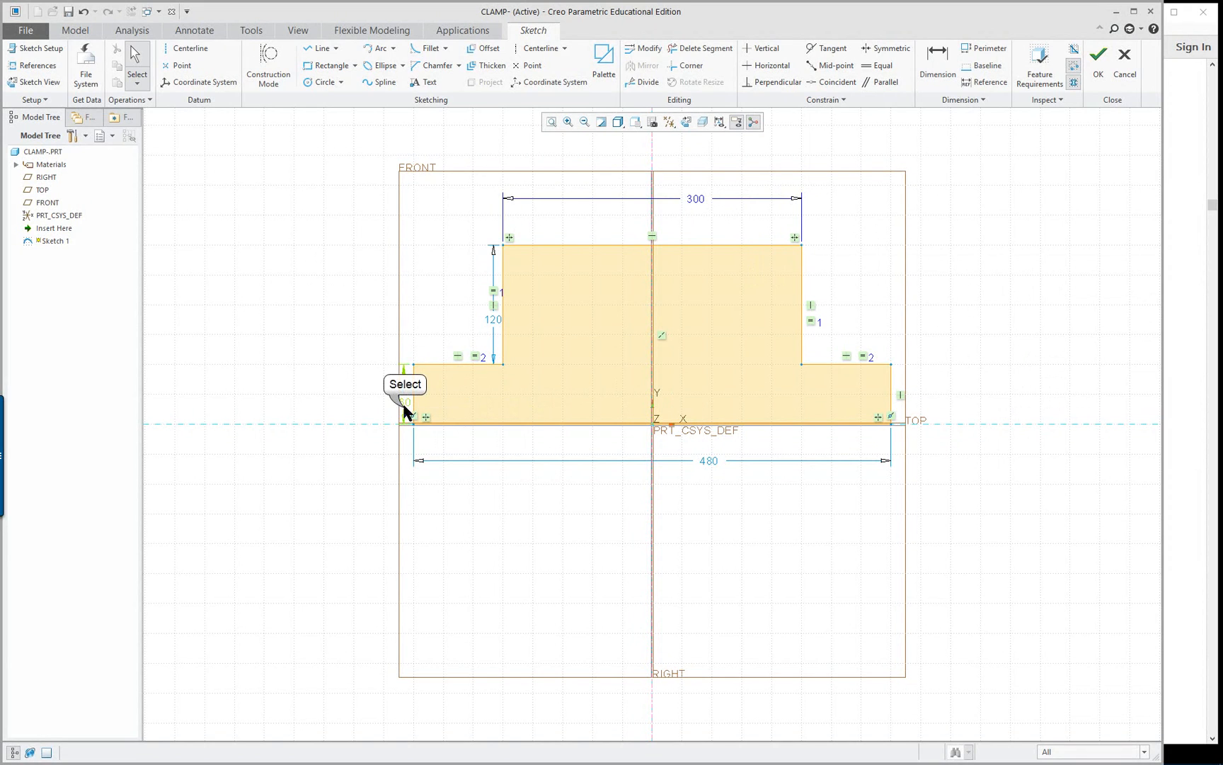
left_click_drag(403, 403, 306, 391)
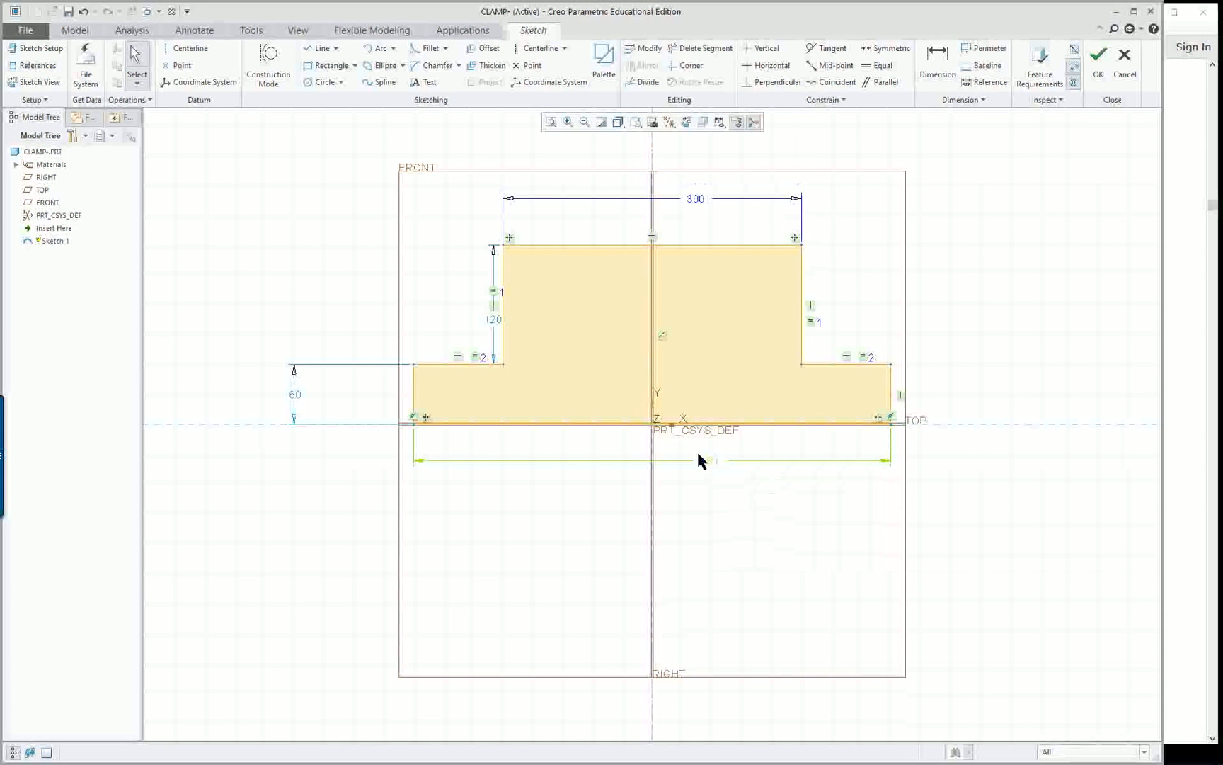
Dimension the profile's overall height from the base to the top edge, and the height of the left step
right_click(492, 322)
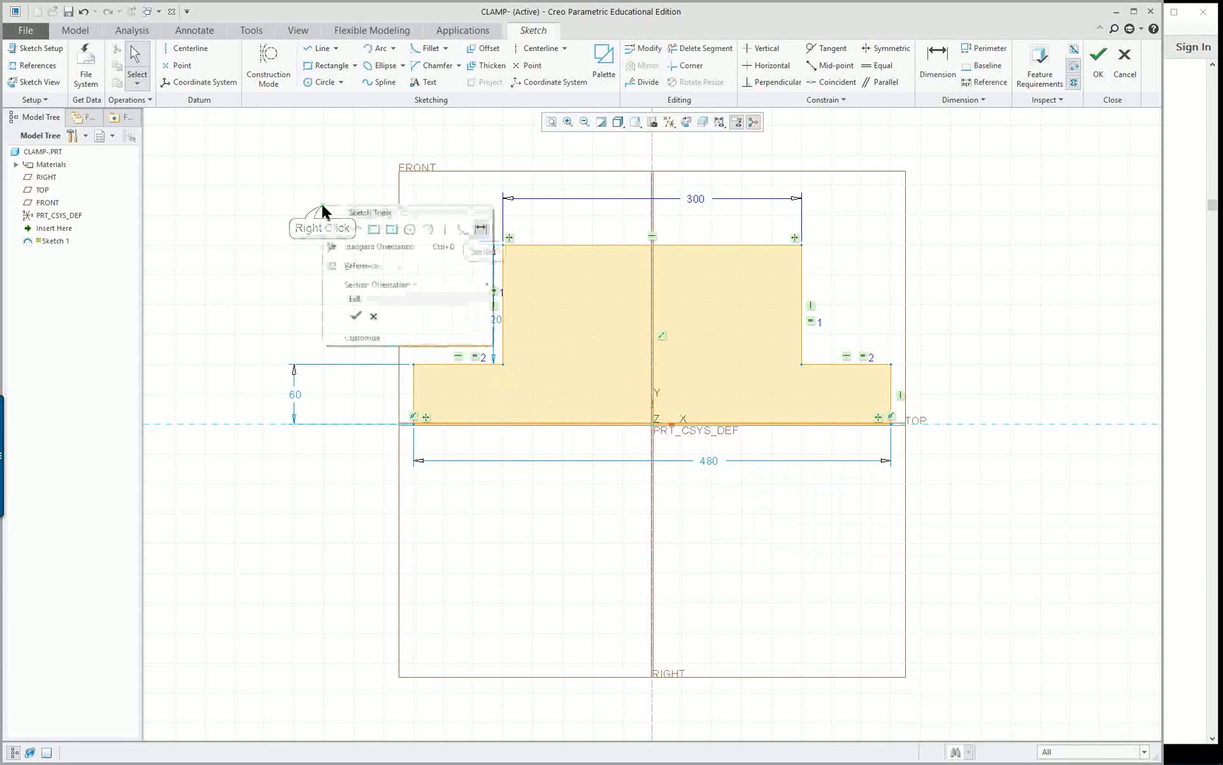
left_click(482, 229)
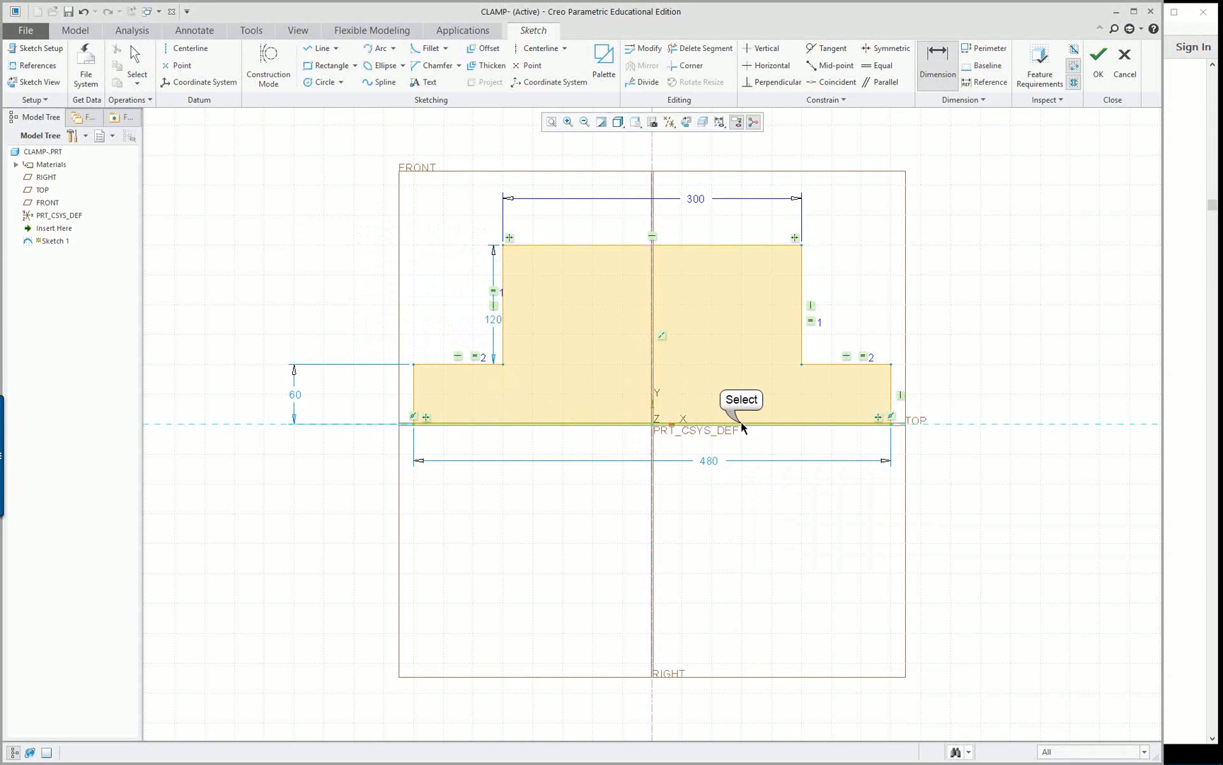
left_click(754, 245)
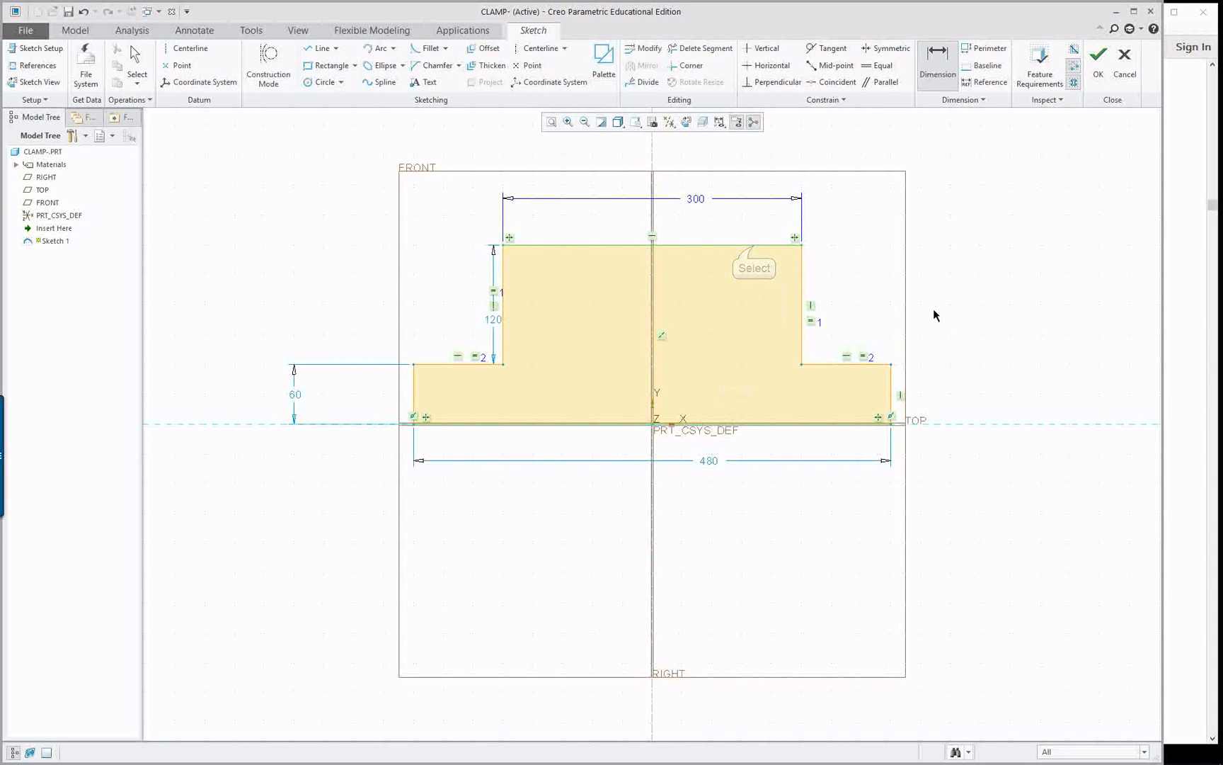
middle_click(948, 309)
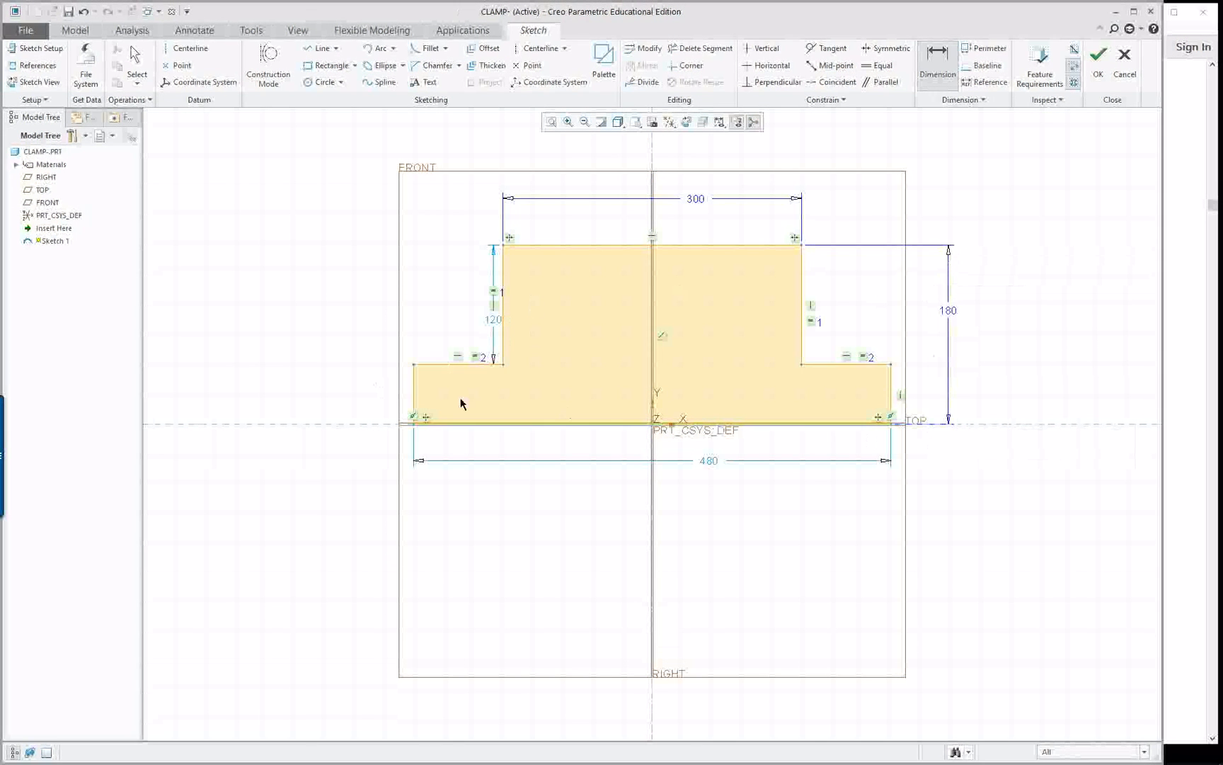
right_click(507, 278)
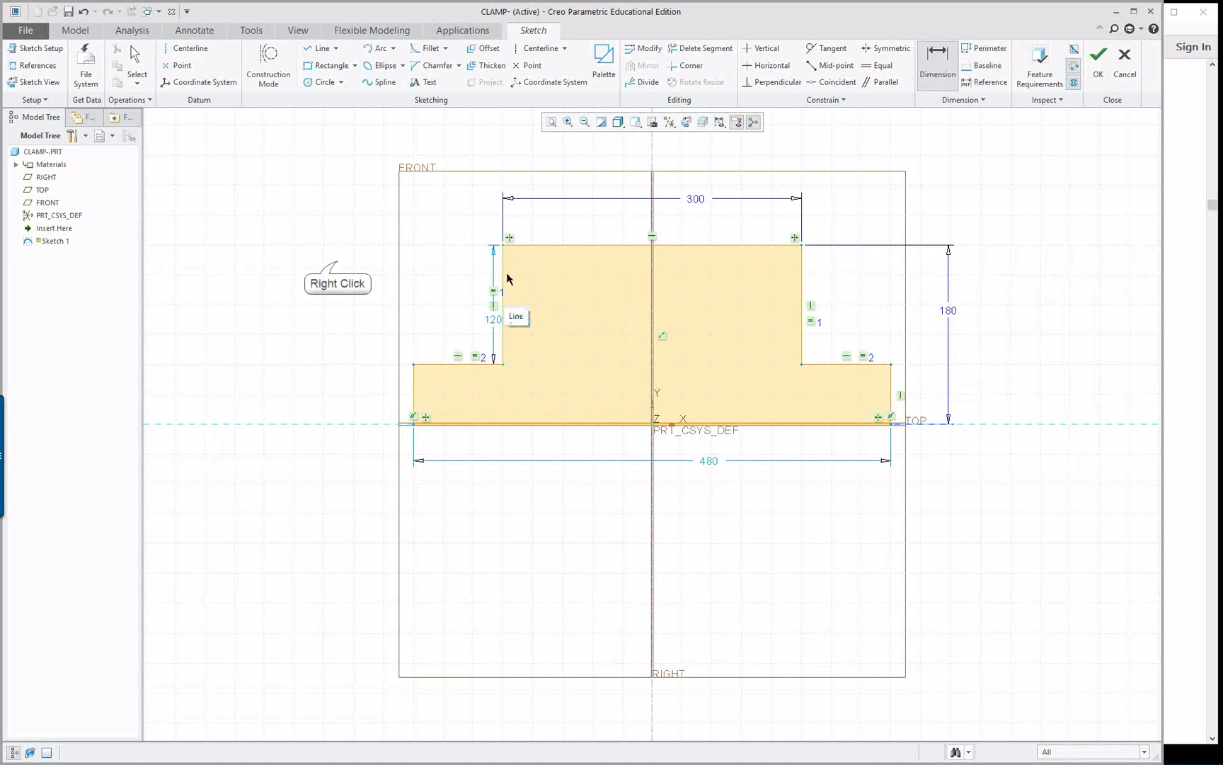
right_click(338, 262)
left_click(320, 323)
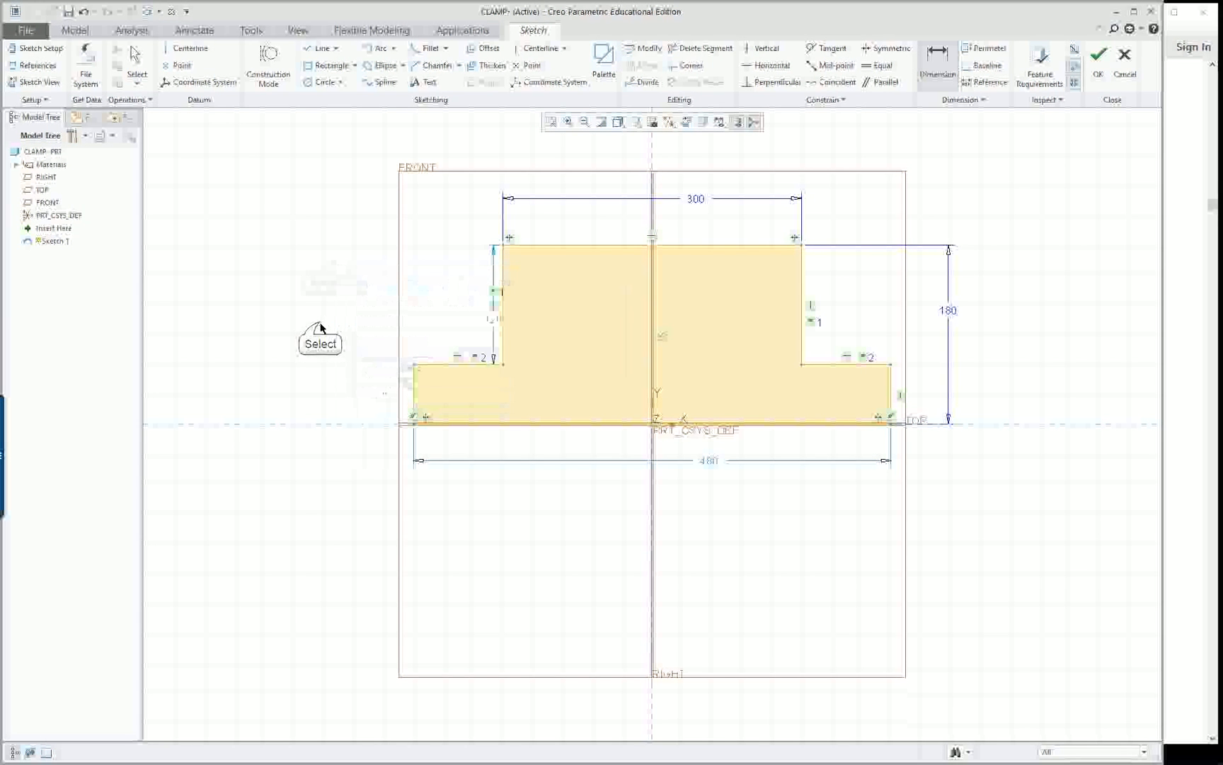
middle_click(335, 389)
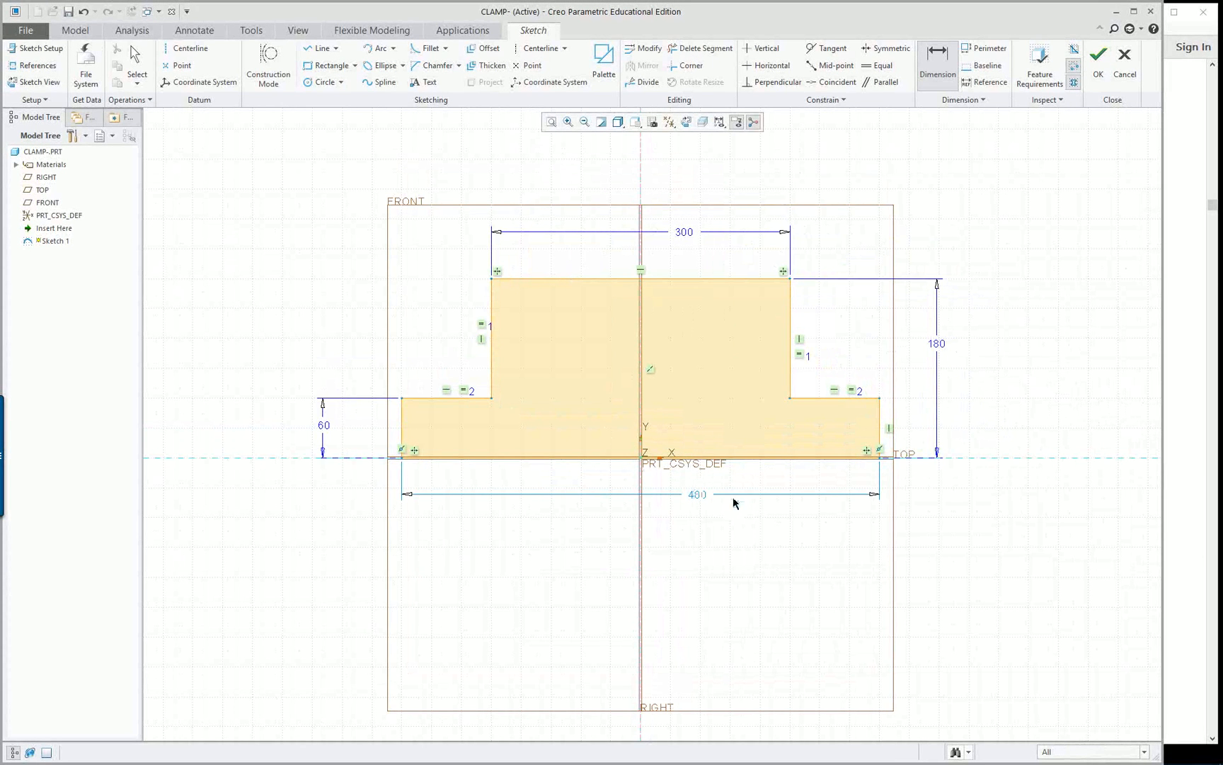
middle_click(255, 173)
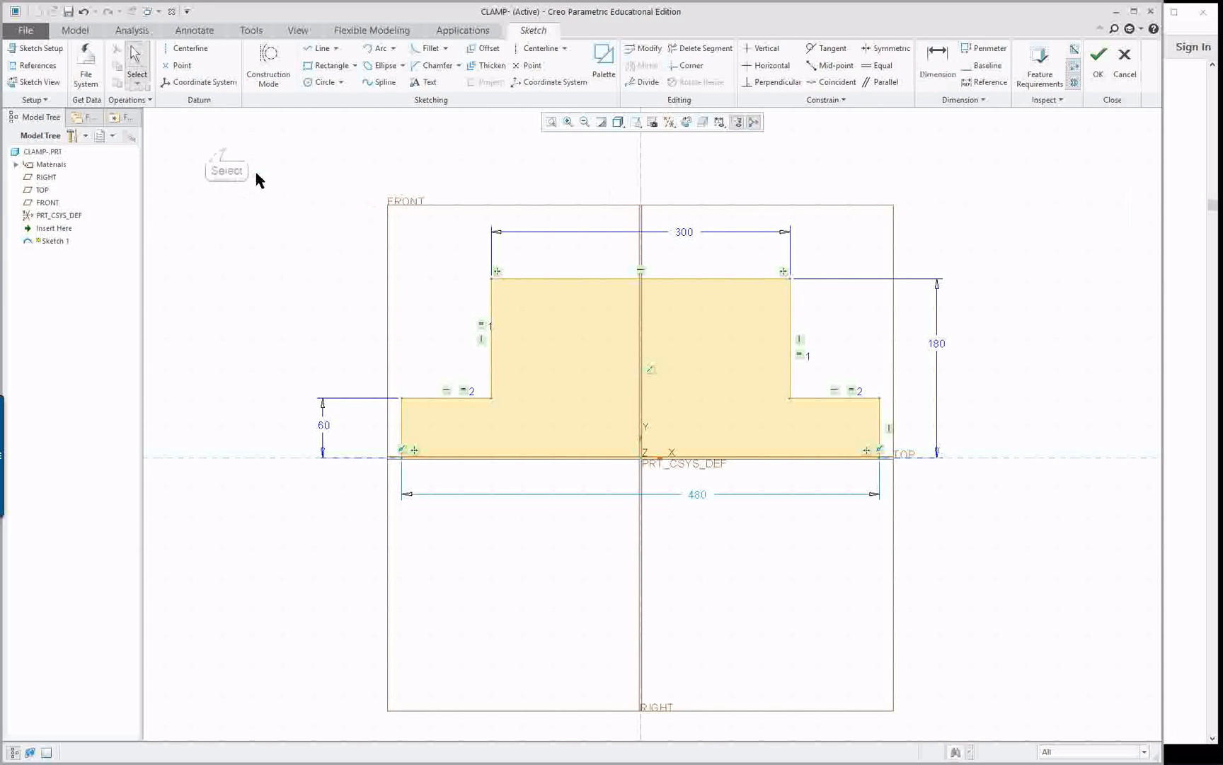
Scale the whole profile proportionally by modifying all its dimensions with Lock Scale on and setting the base width to 123 mm
left_click_drag(901, 559, 1004, 563)
right_click(728, 496)
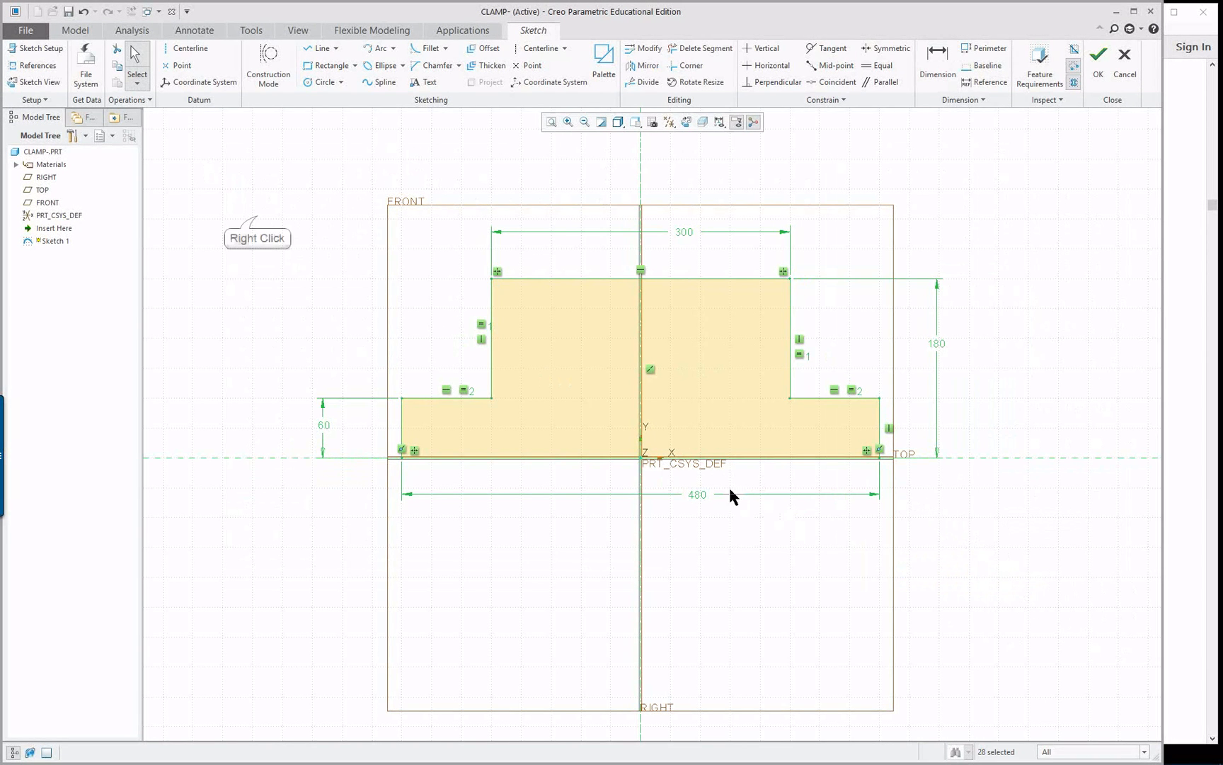
right_click(256, 210)
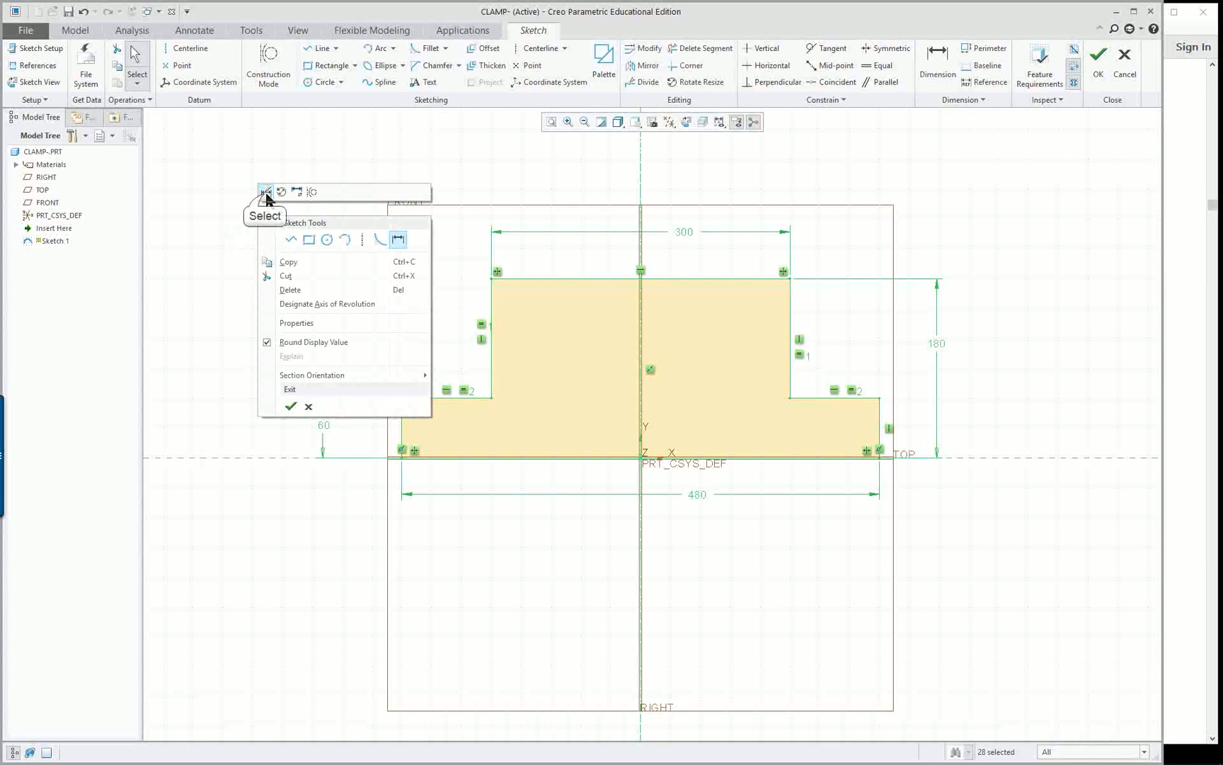
left_click(266, 192)
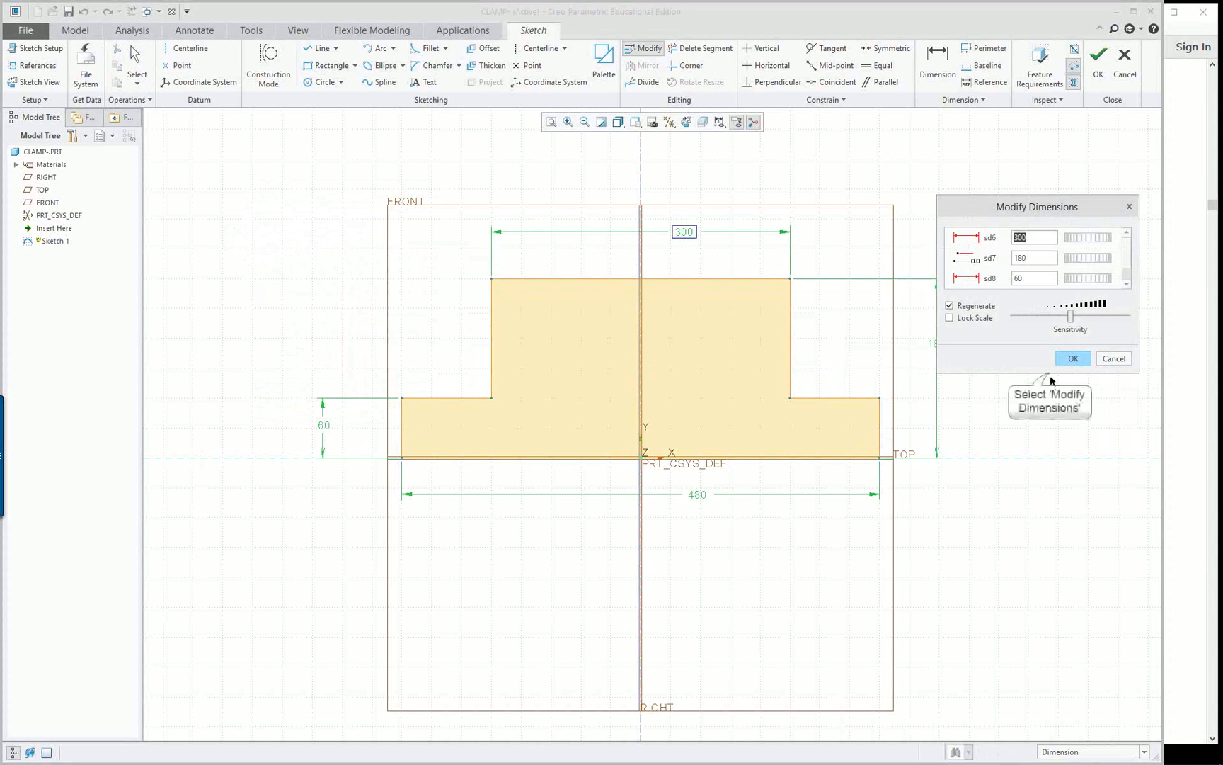
left_click(976, 368)
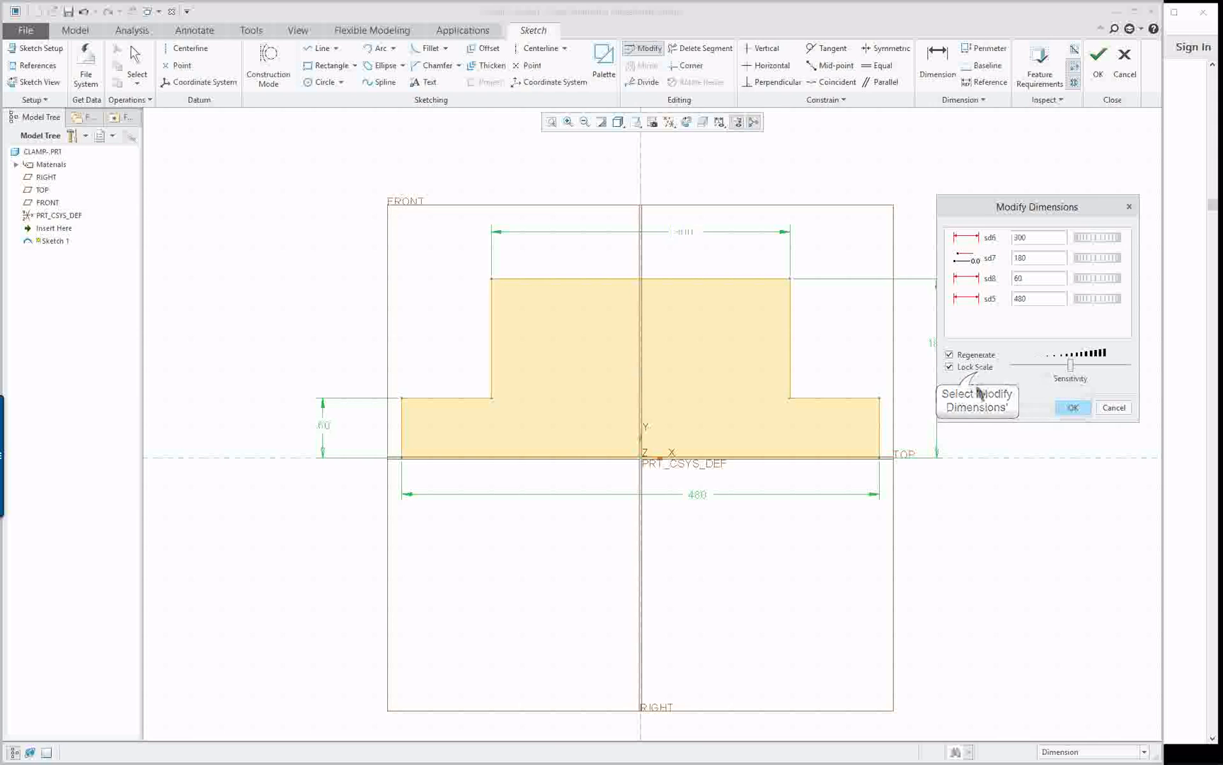
double_click(1039, 300)
type("12")
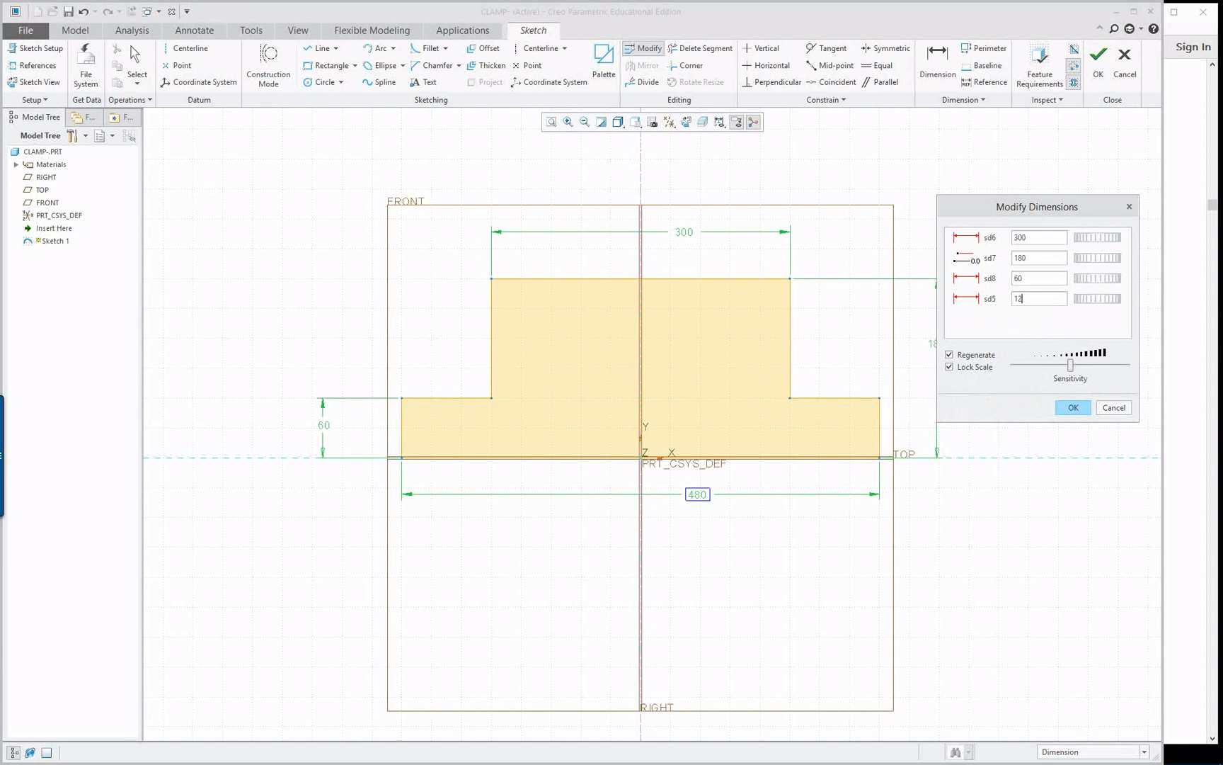
type("3")
key("Return")
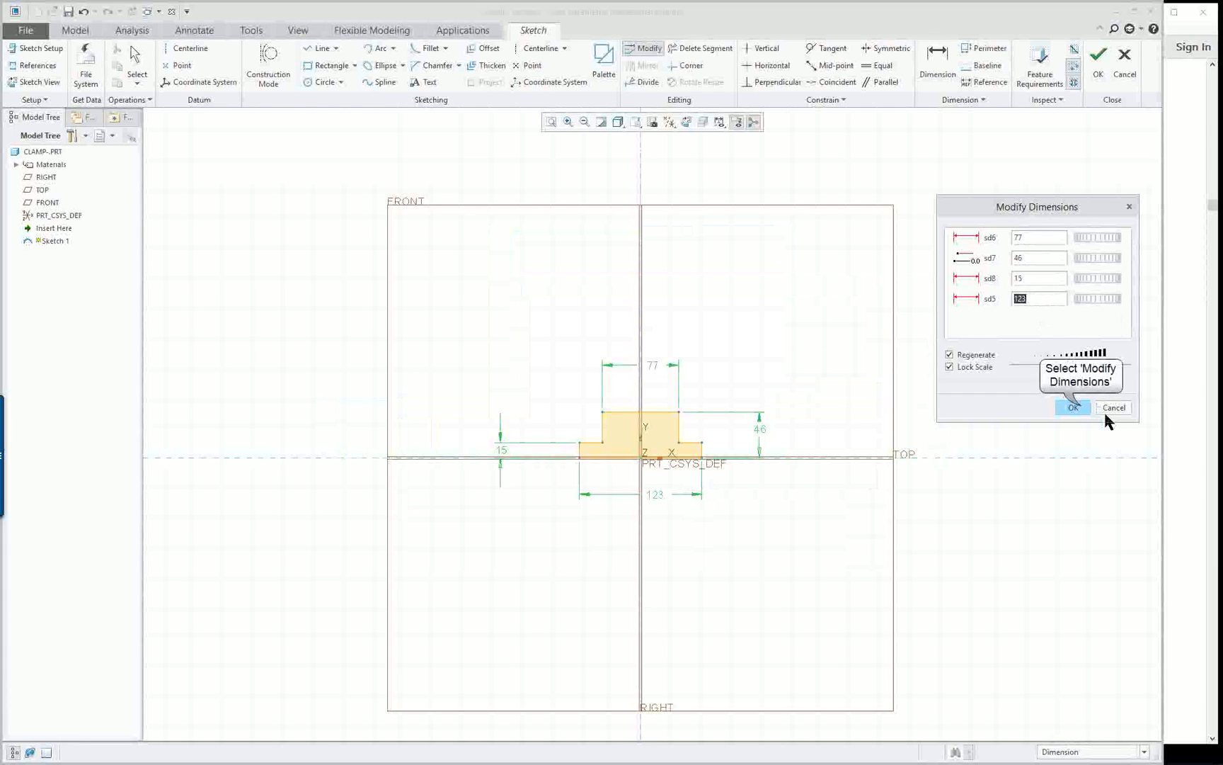
left_click(1074, 407)
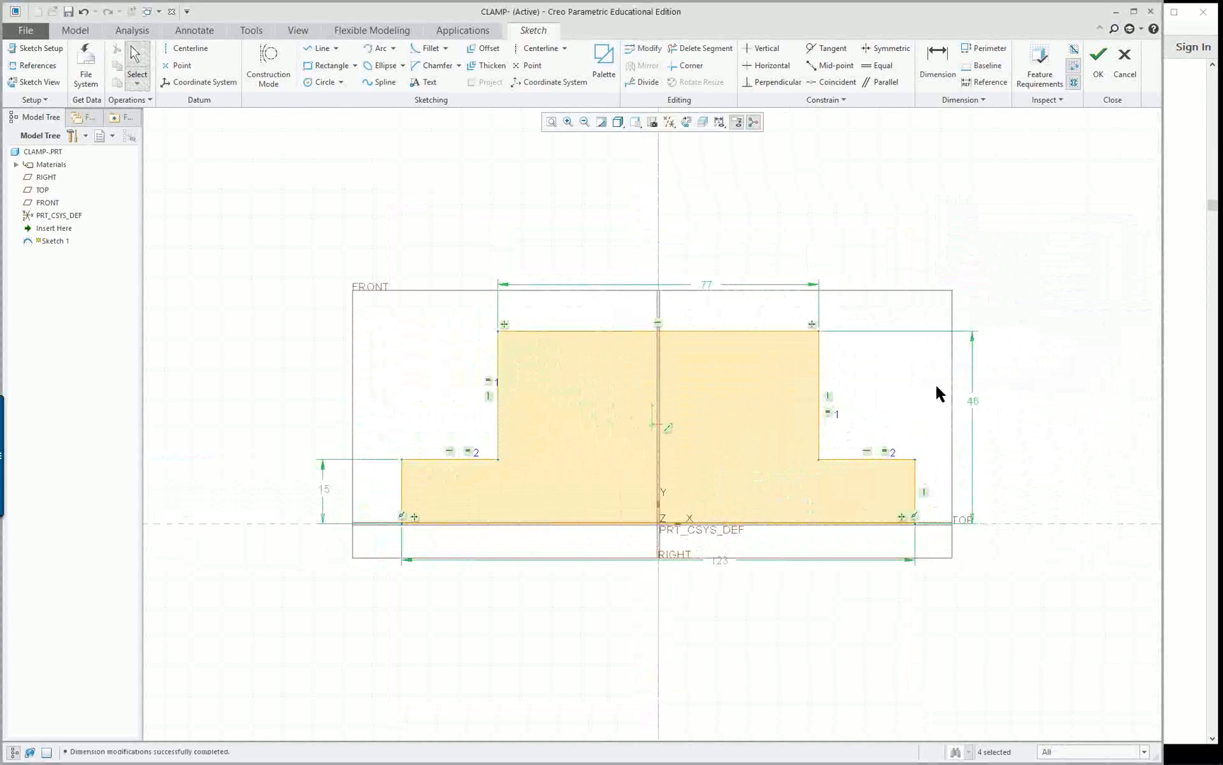
Finish the sketch and return the model to its default orientation
mouse_move(936, 382)
middle_mouse_down()
mouse_move(878, 411)
mouse_move(917, 389)
middle_mouse_up()
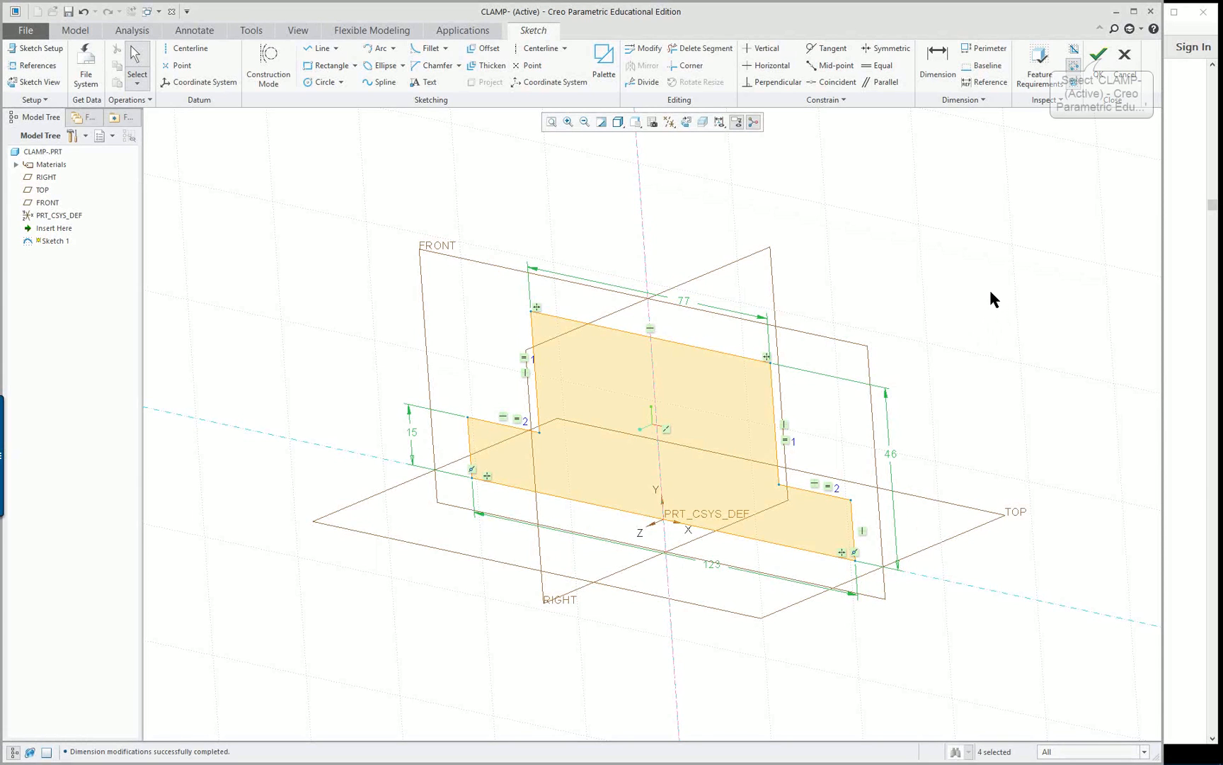
left_click(1100, 57)
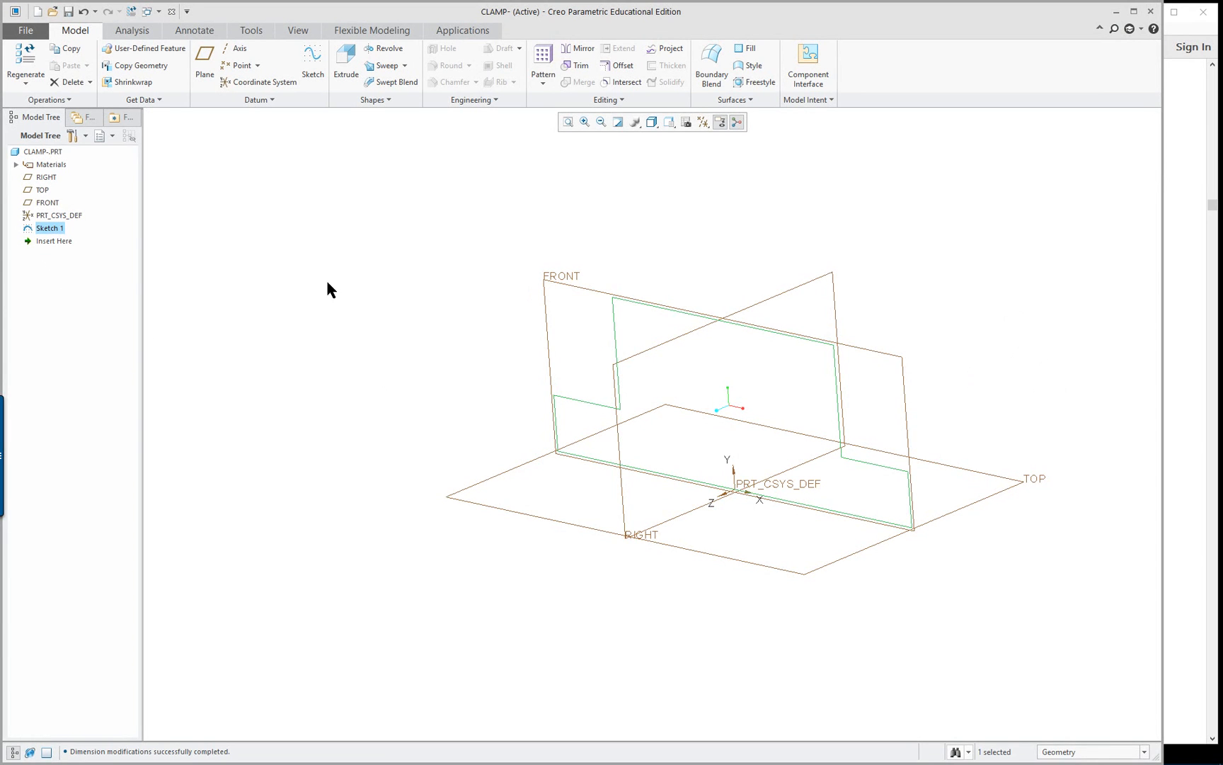
key("ctrl+d")
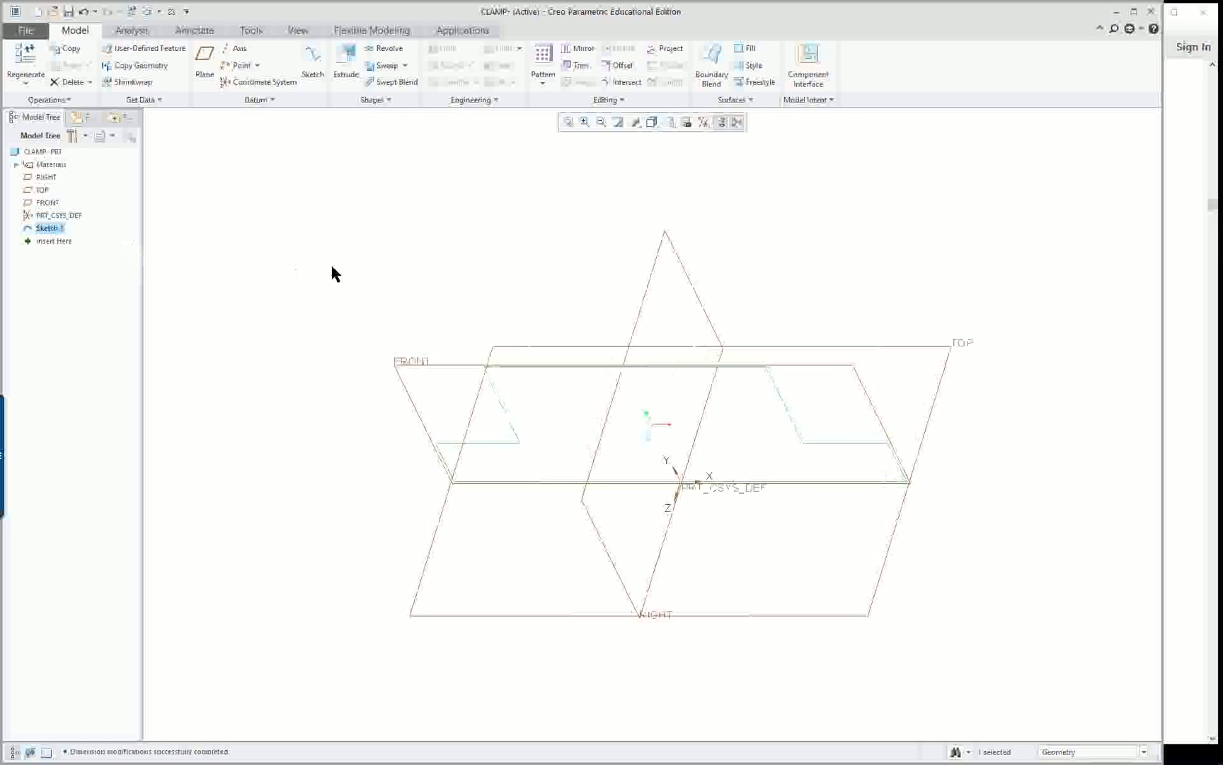
Set the default model orientation to Isometric for the current session only, without saving it to a configuration file
left_click(27, 31)
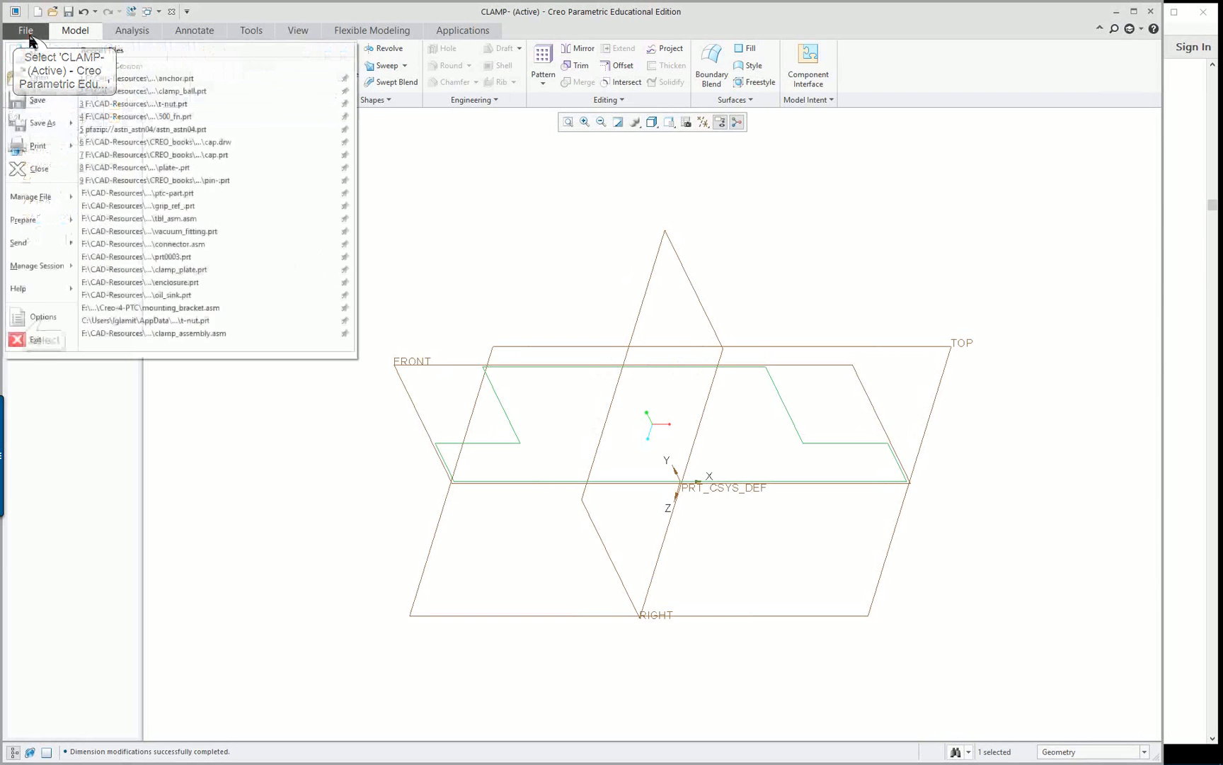
left_click(36, 316)
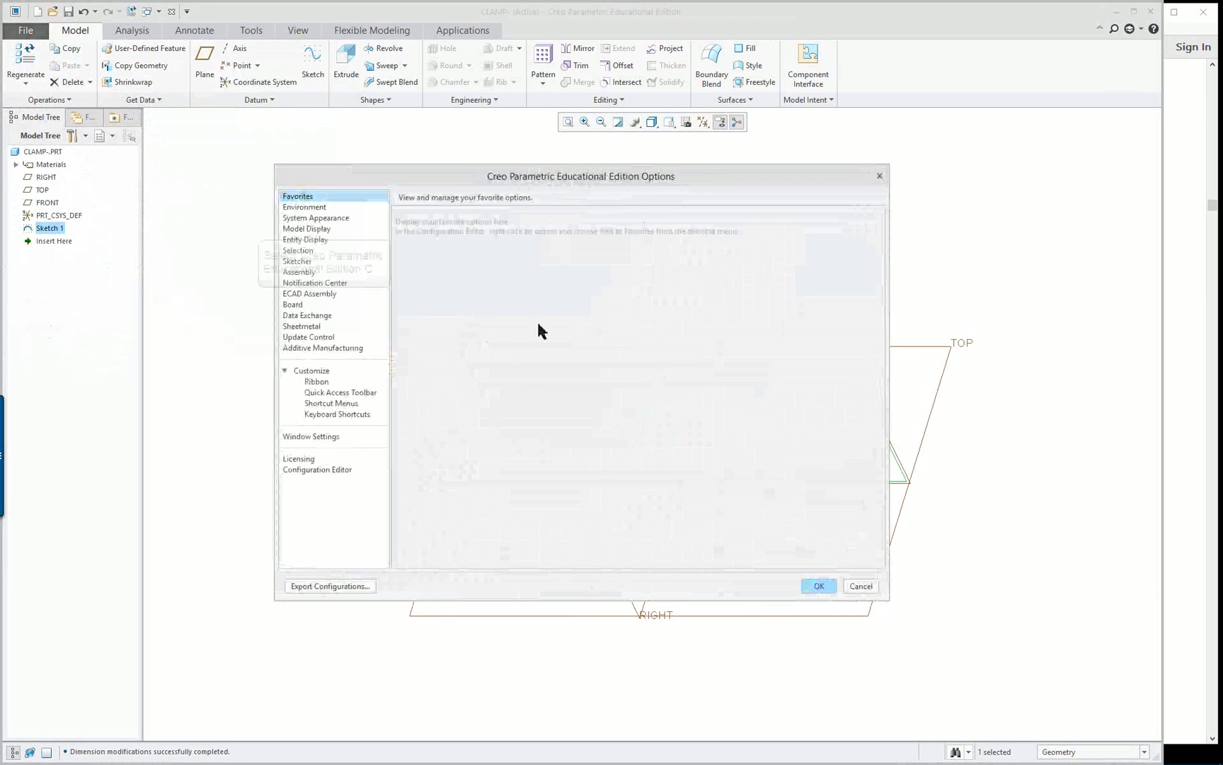
left_click(325, 230)
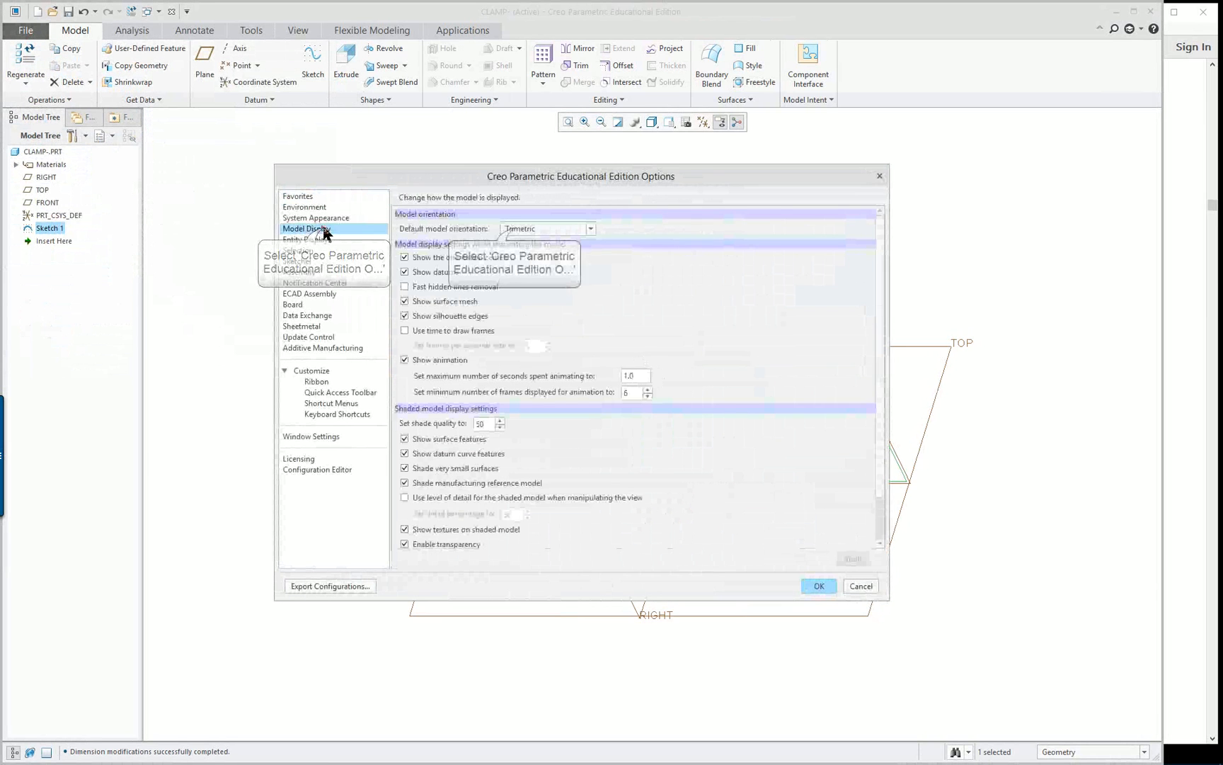
left_click(517, 228)
left_click(535, 242)
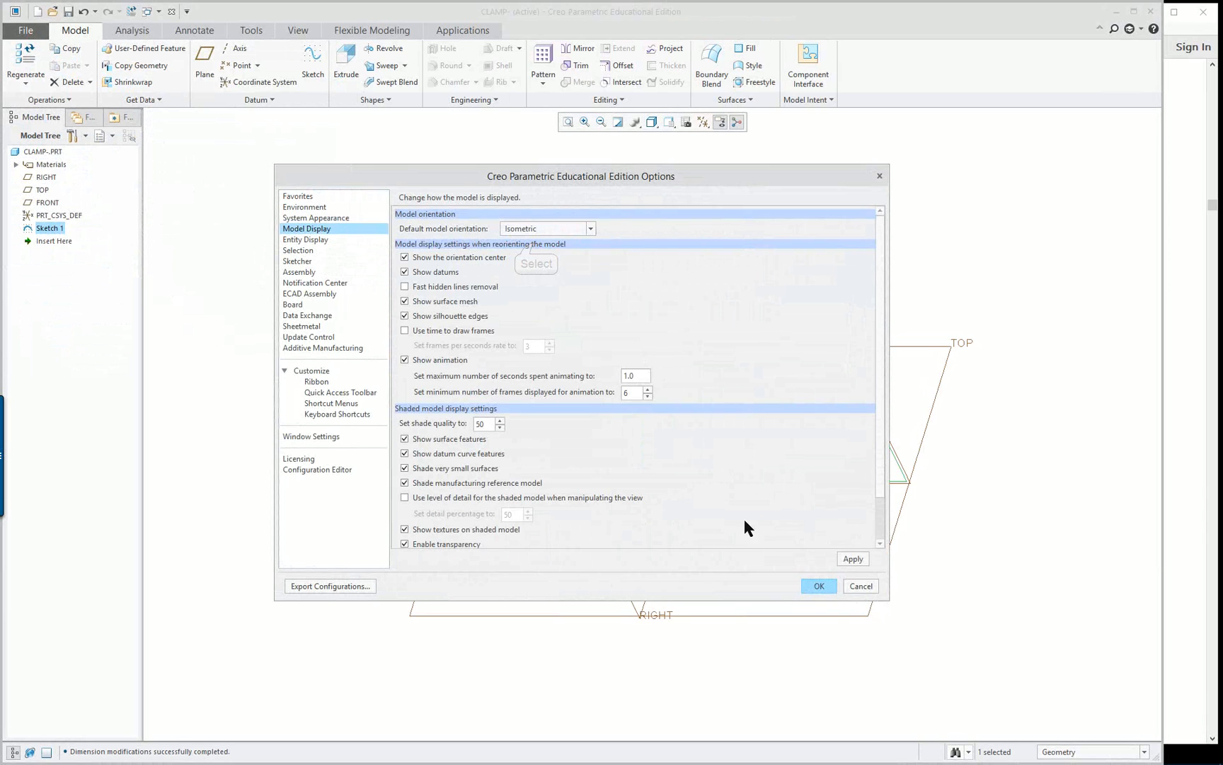
left_click(821, 587)
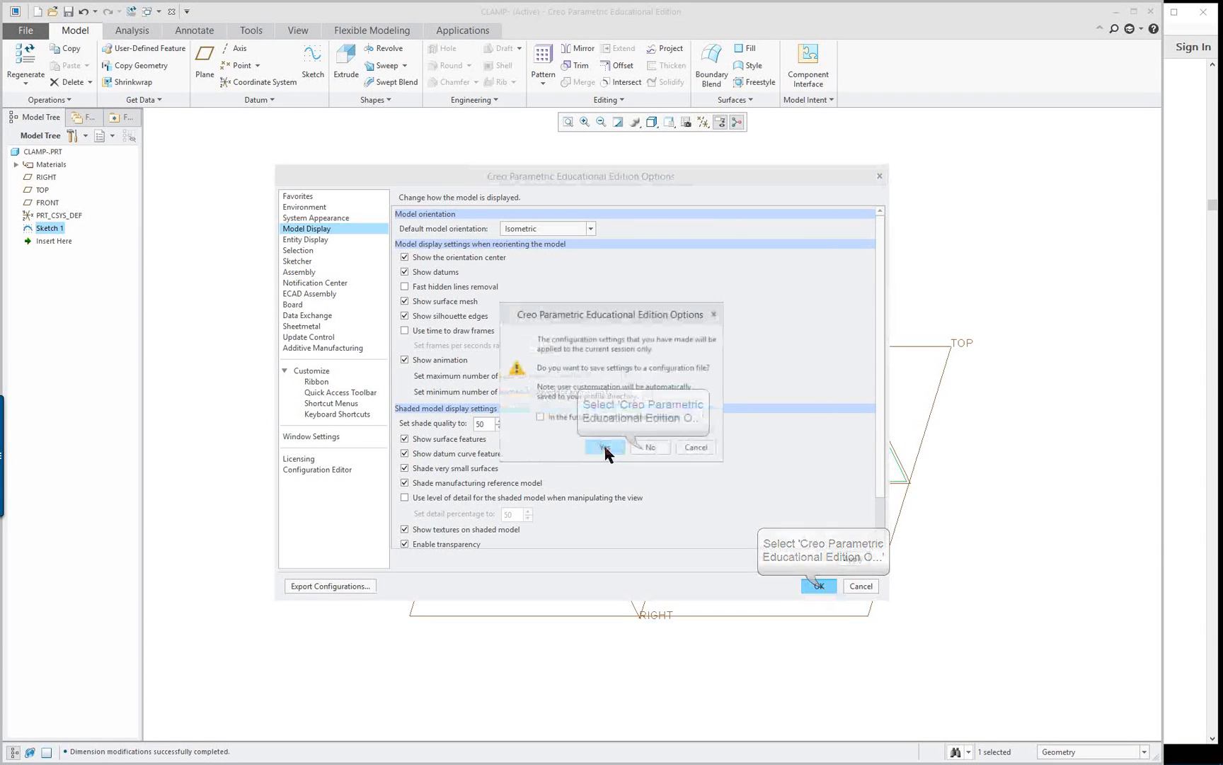
left_click(642, 447)
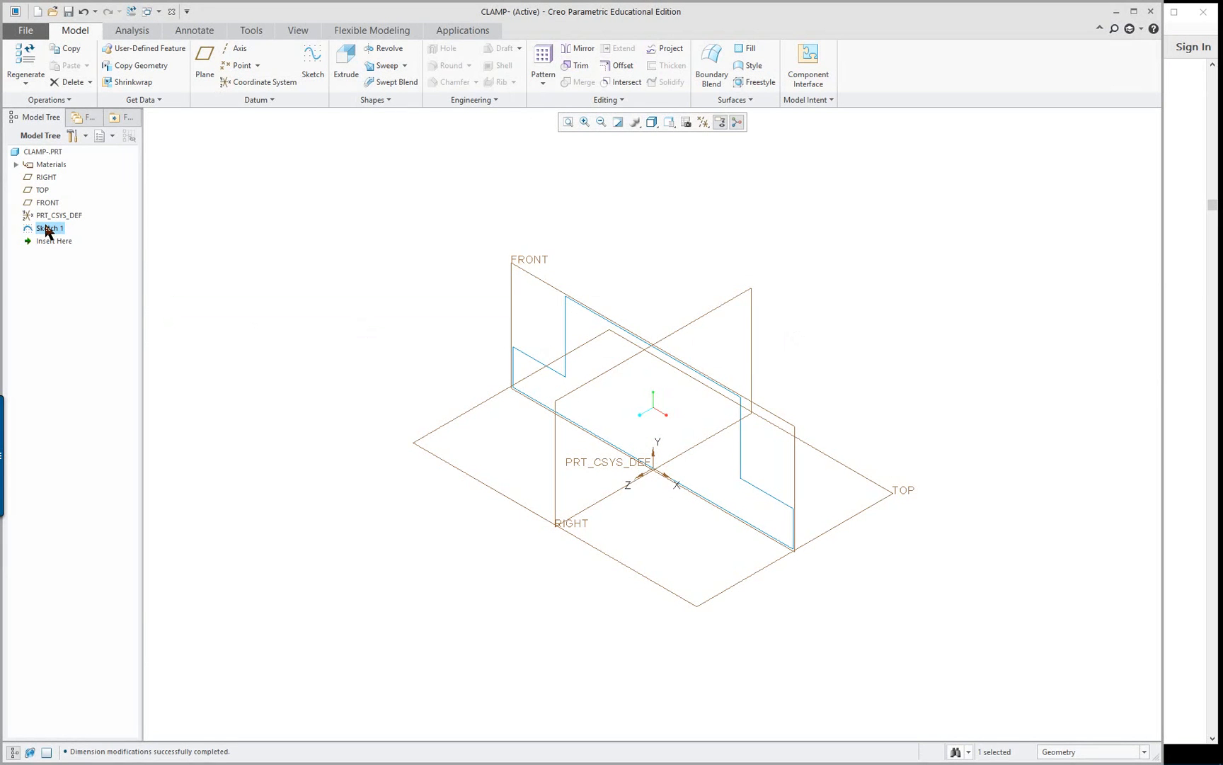
Extrude the stepped profile sketch symmetrically about its sketch plane to a total depth of 70 mm
right_click(317, 220)
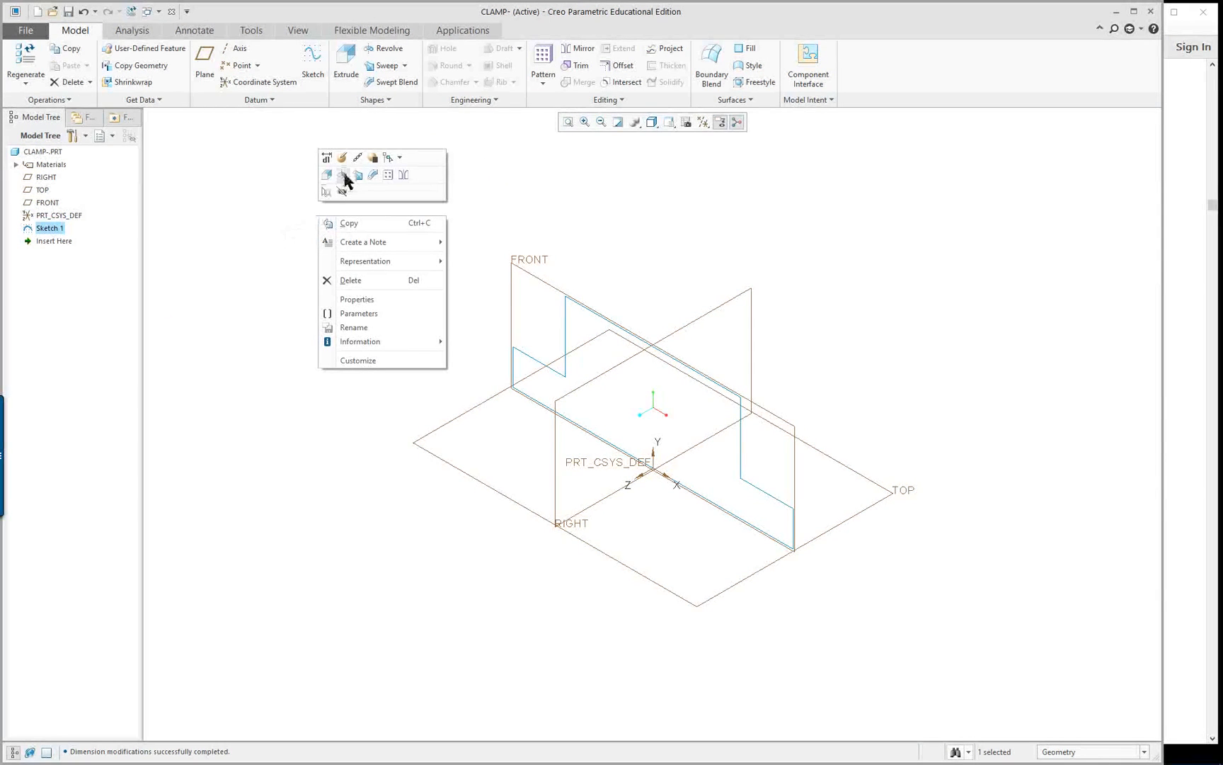
left_click(327, 177)
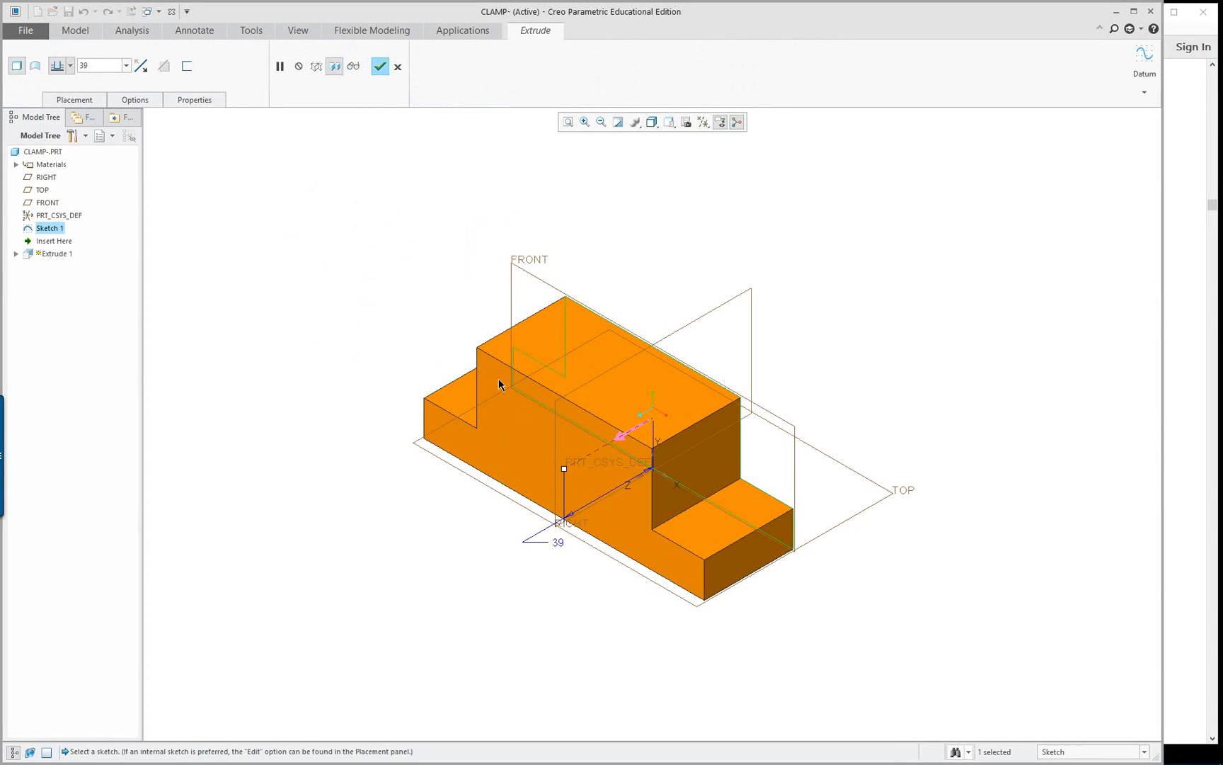
right_click(568, 471)
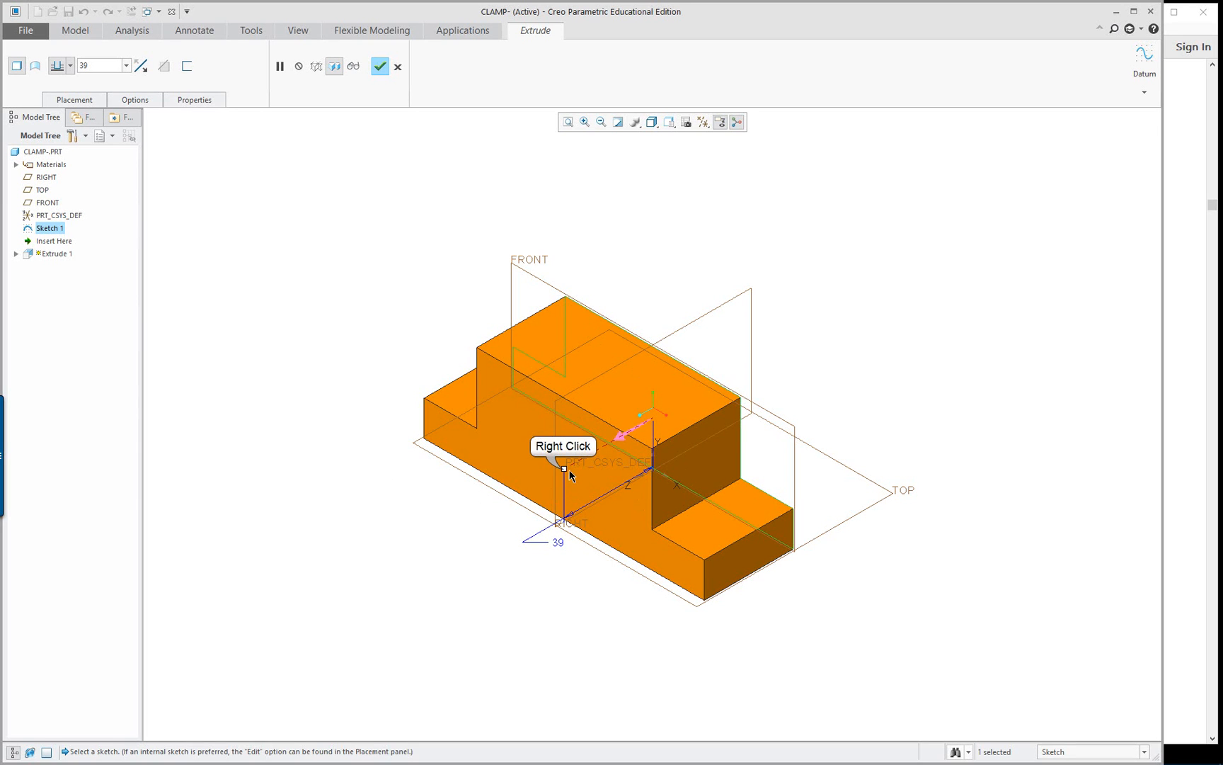
left_click(586, 511)
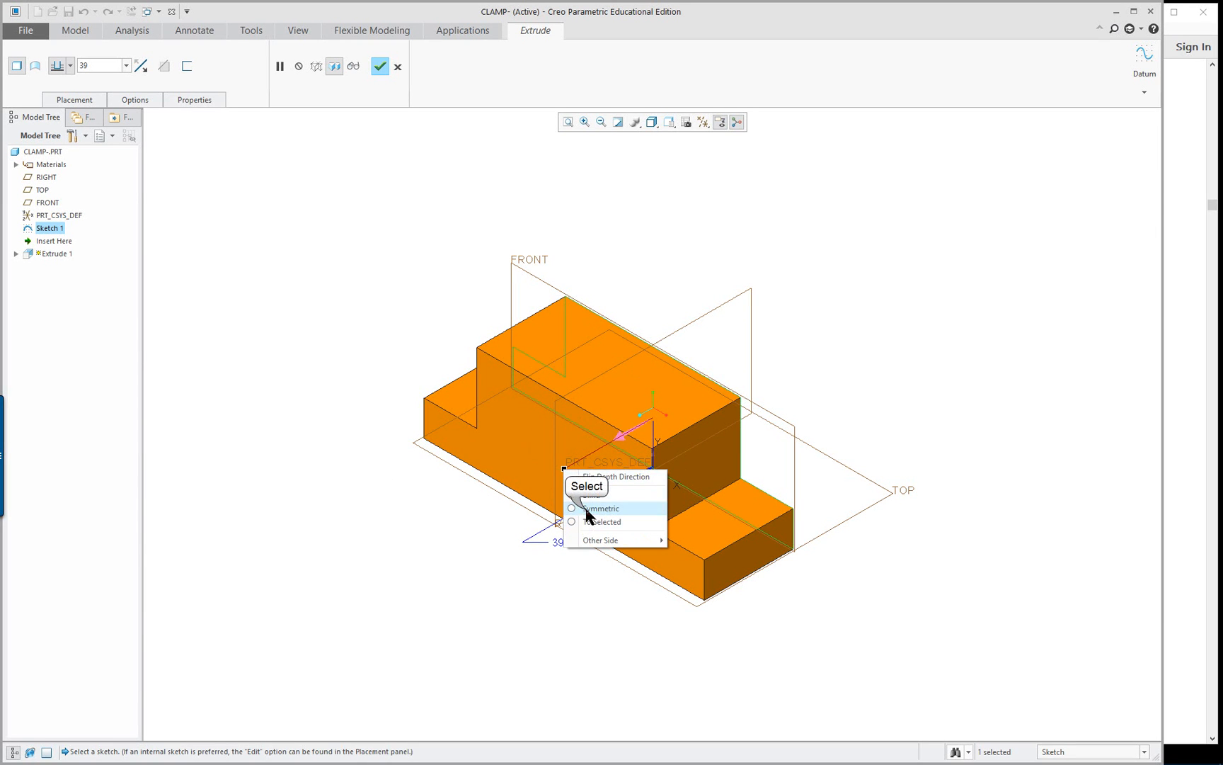
left_click(610, 444)
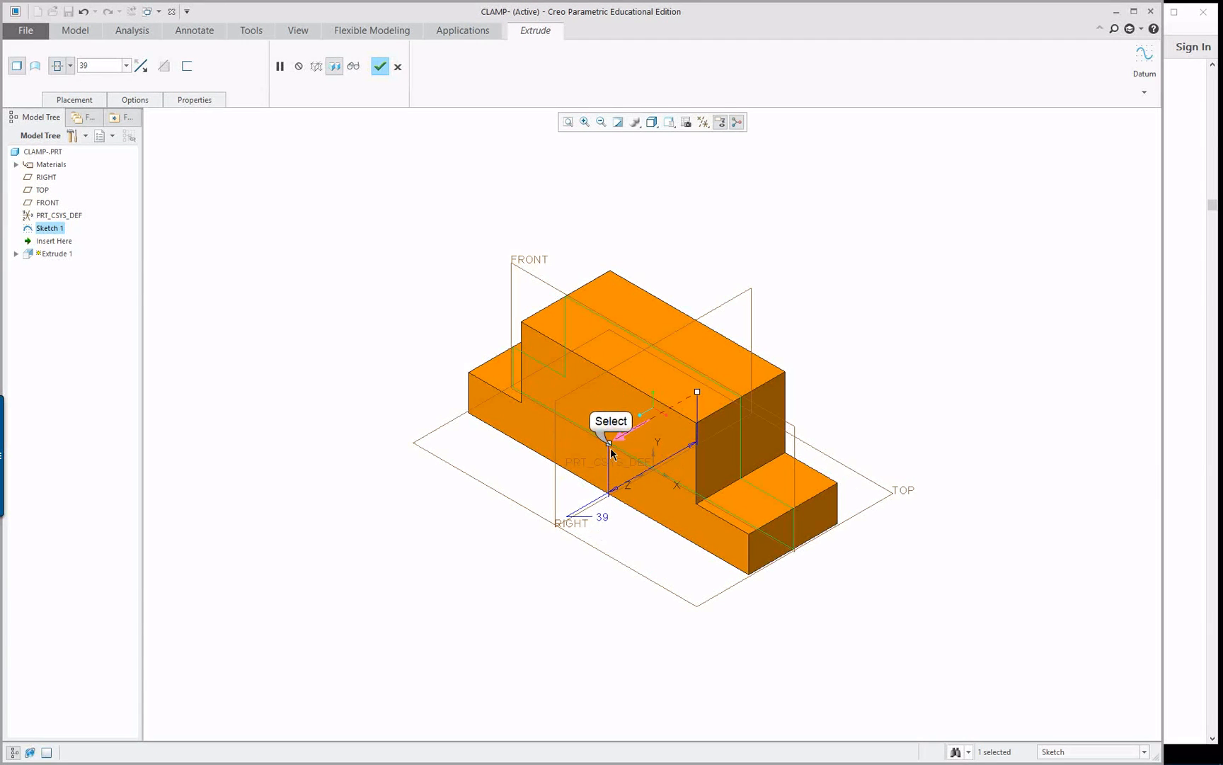
left_click_drag(611, 446, 574, 465)
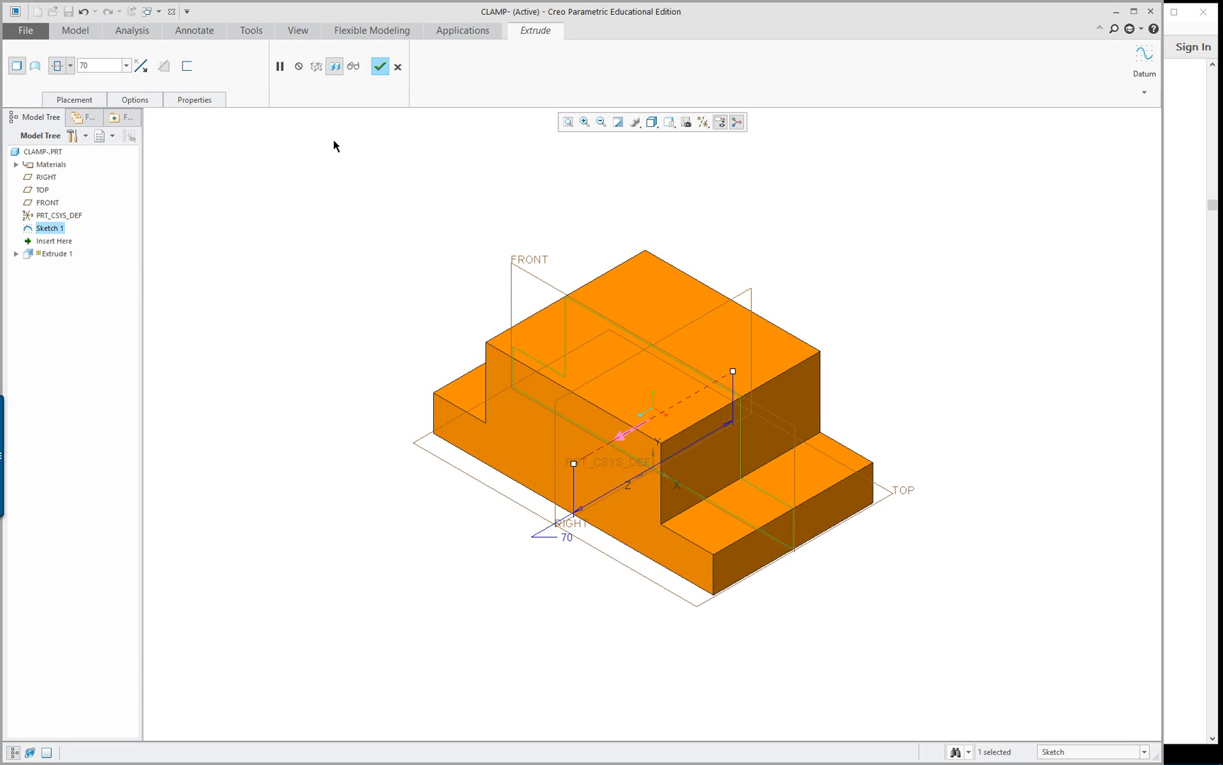
left_click(380, 66)
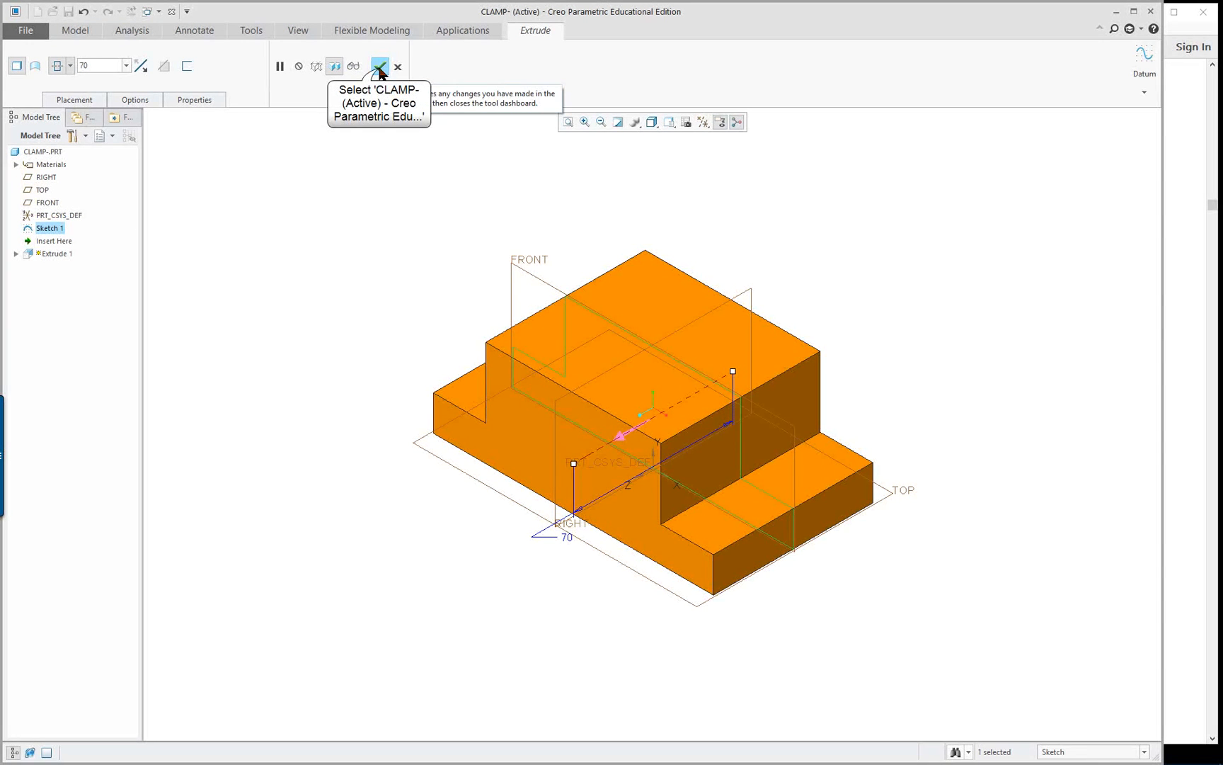
Show the extrusion's dimensions on the model and set the height of the side steps to 23 mm
middle_click_drag(469, 456, 514, 469)
double_click(636, 311)
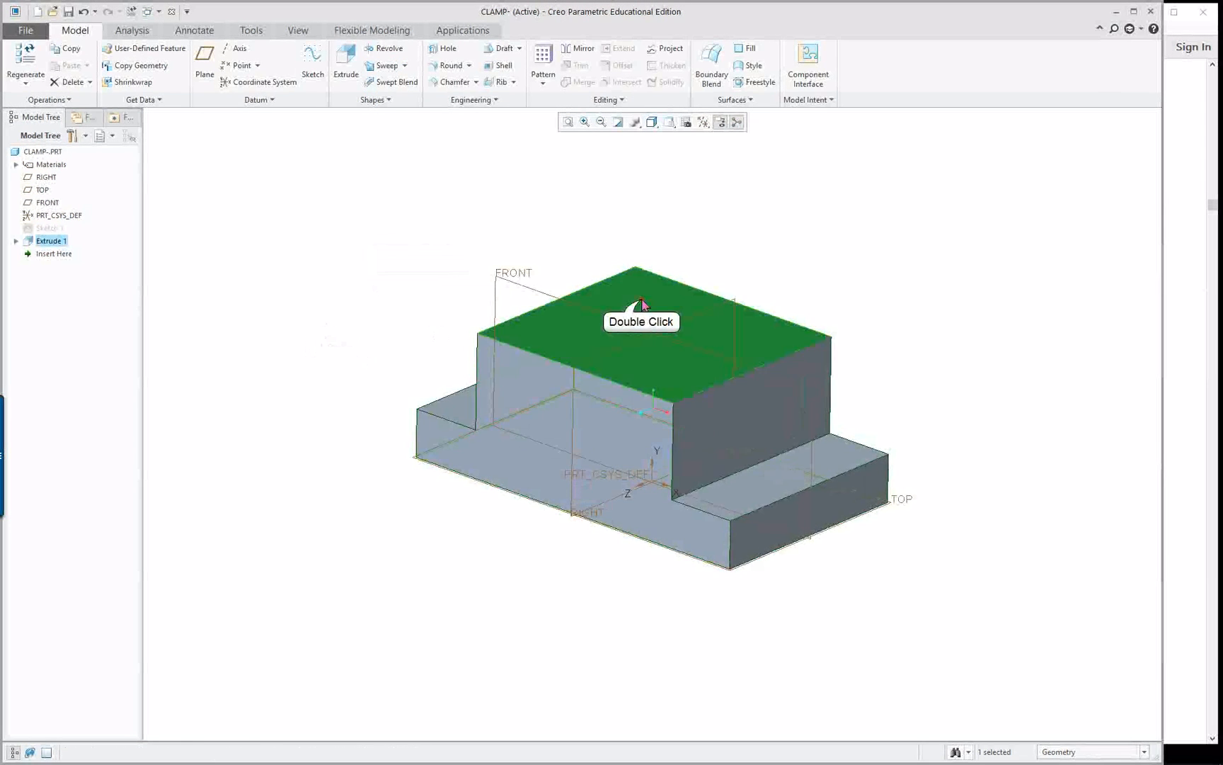
middle_click_drag(565, 407, 597, 393)
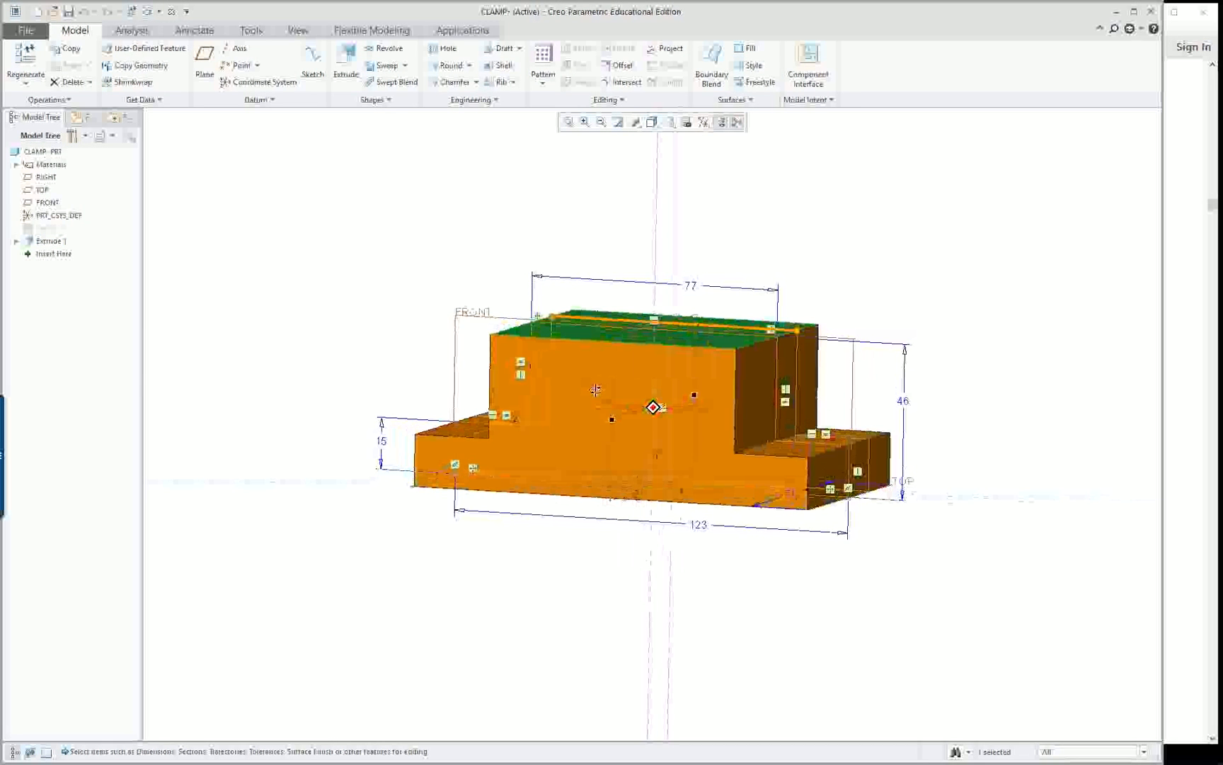
double_click(381, 440)
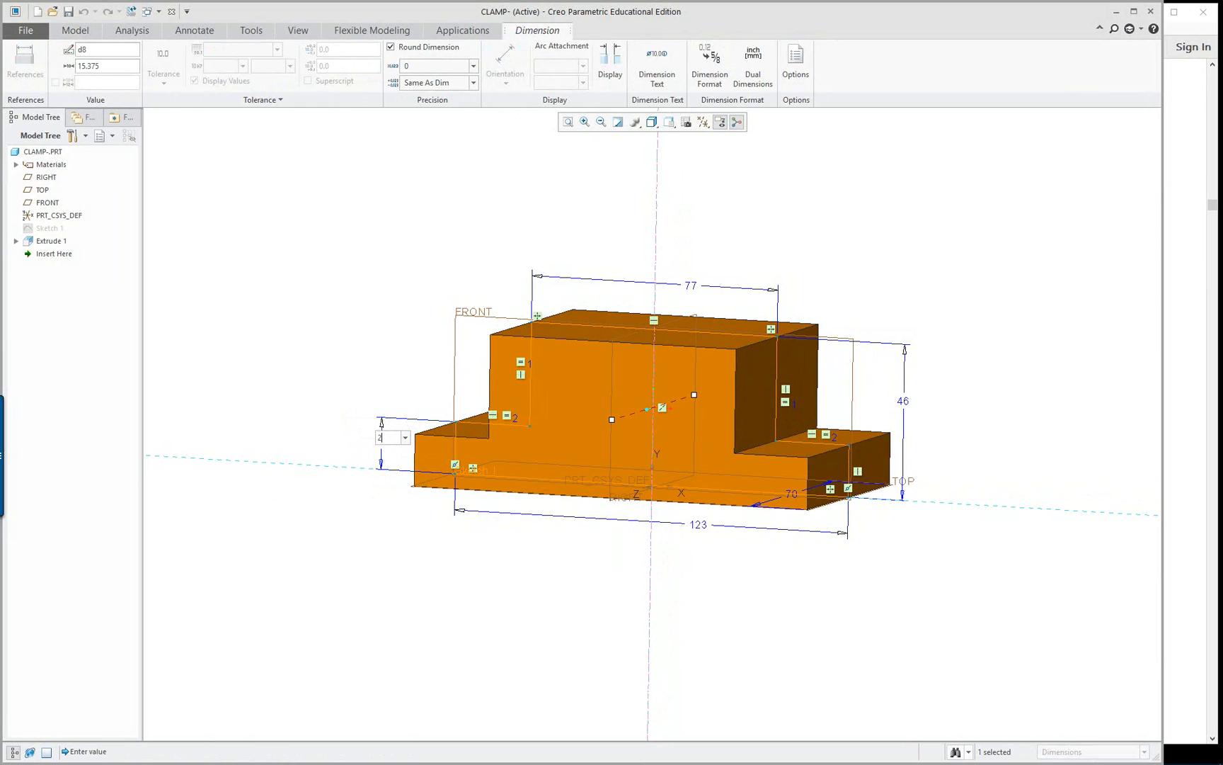
type("23")
key("Return")
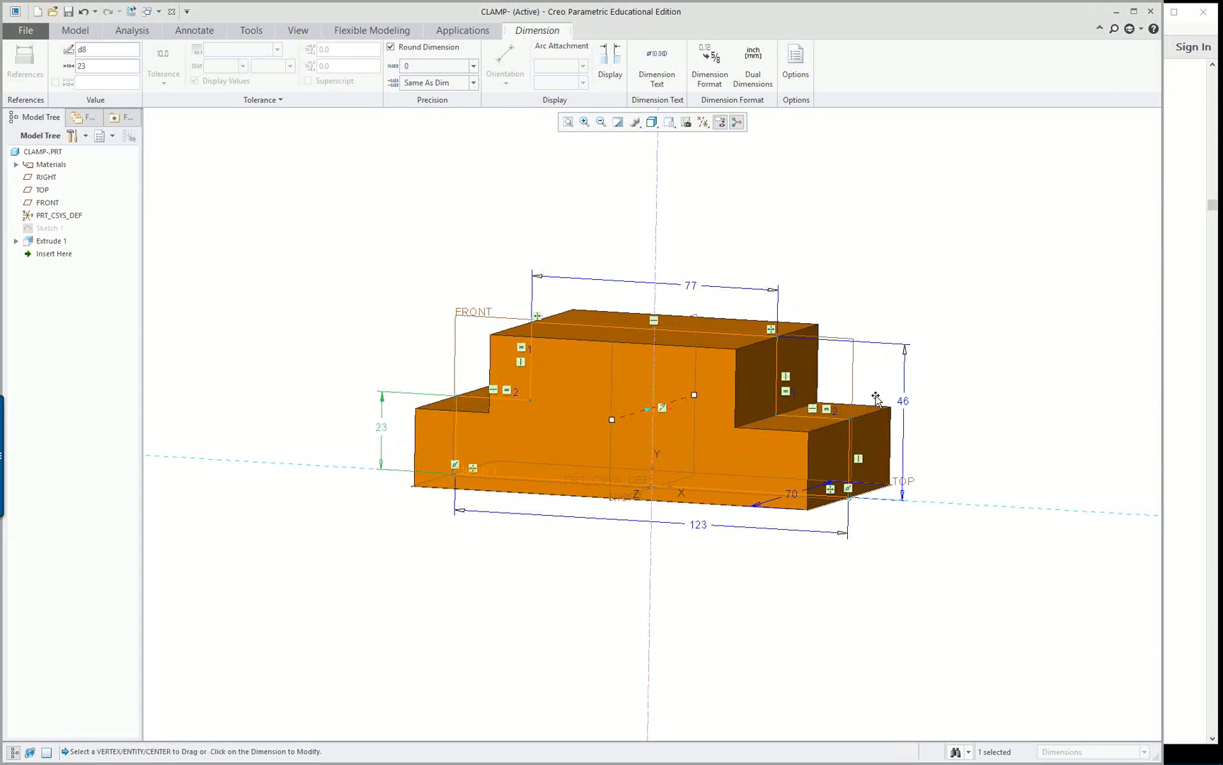
Consult the clamp's front-view drawing in the reference PDF and set the raised block's top width to 73 mm
double_click(903, 400)
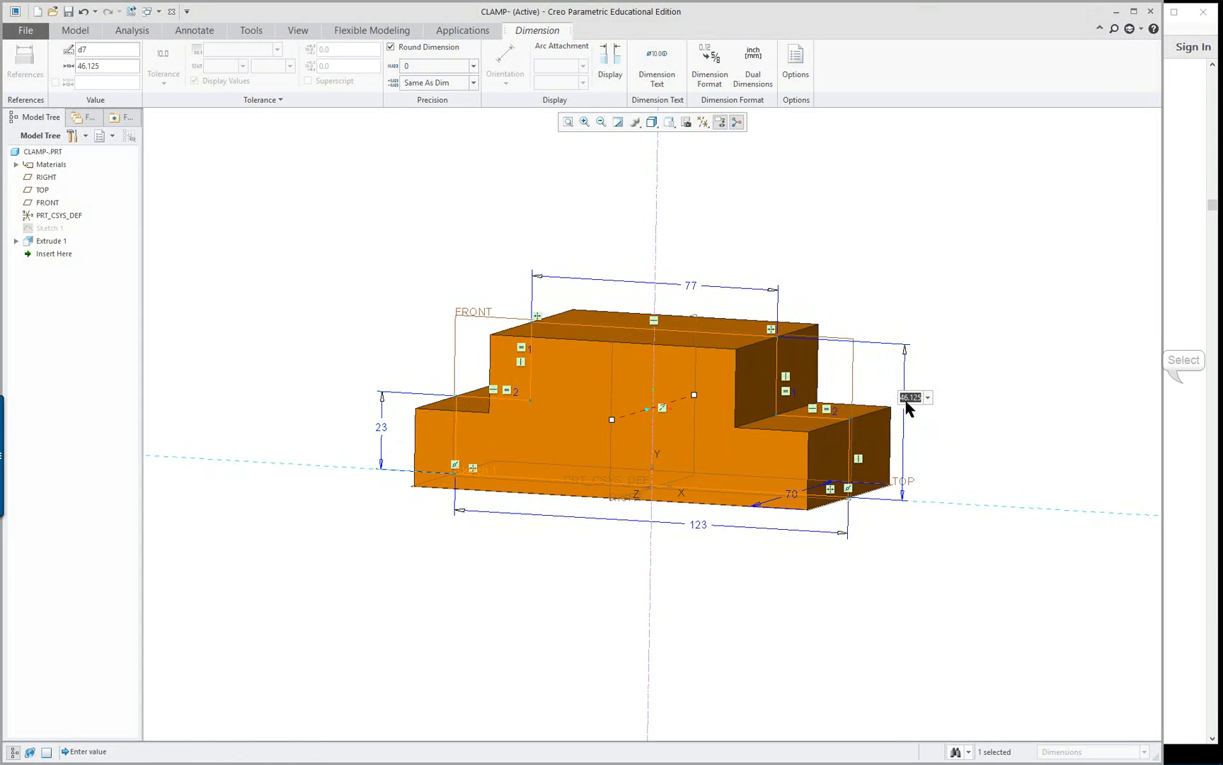
left_click(1179, 382)
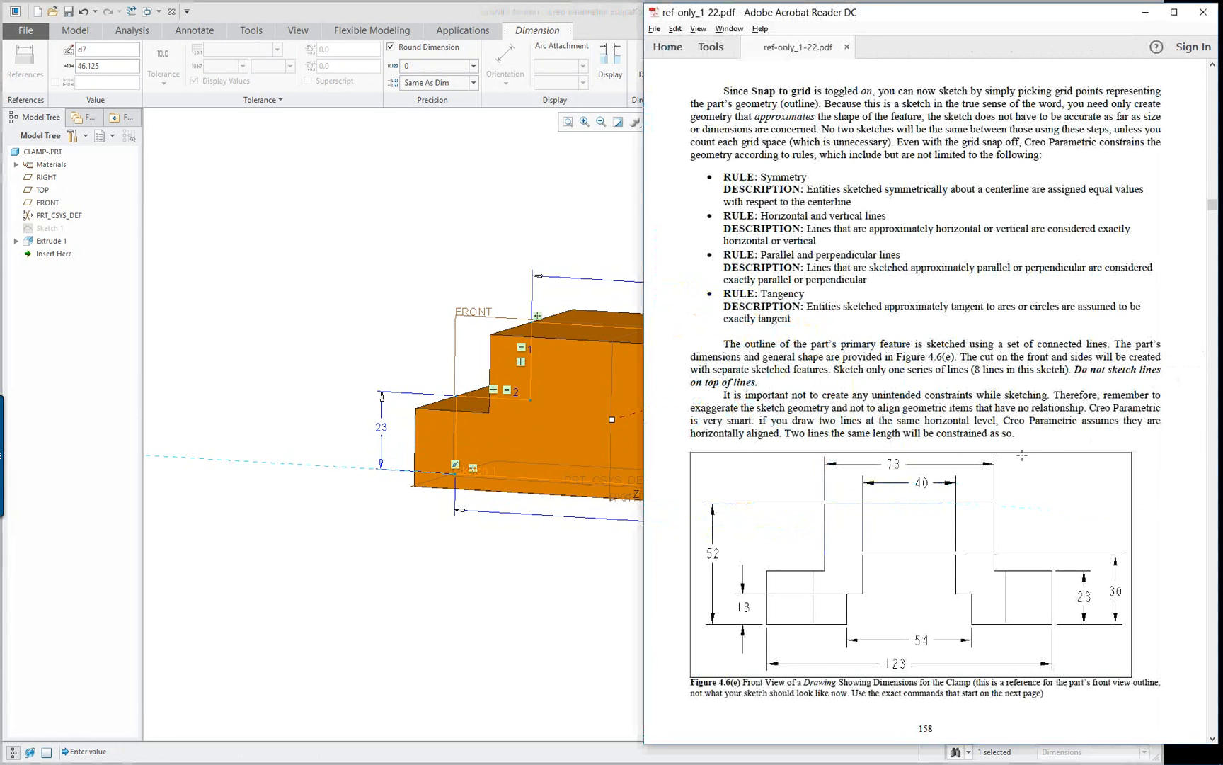
left_click(283, 183)
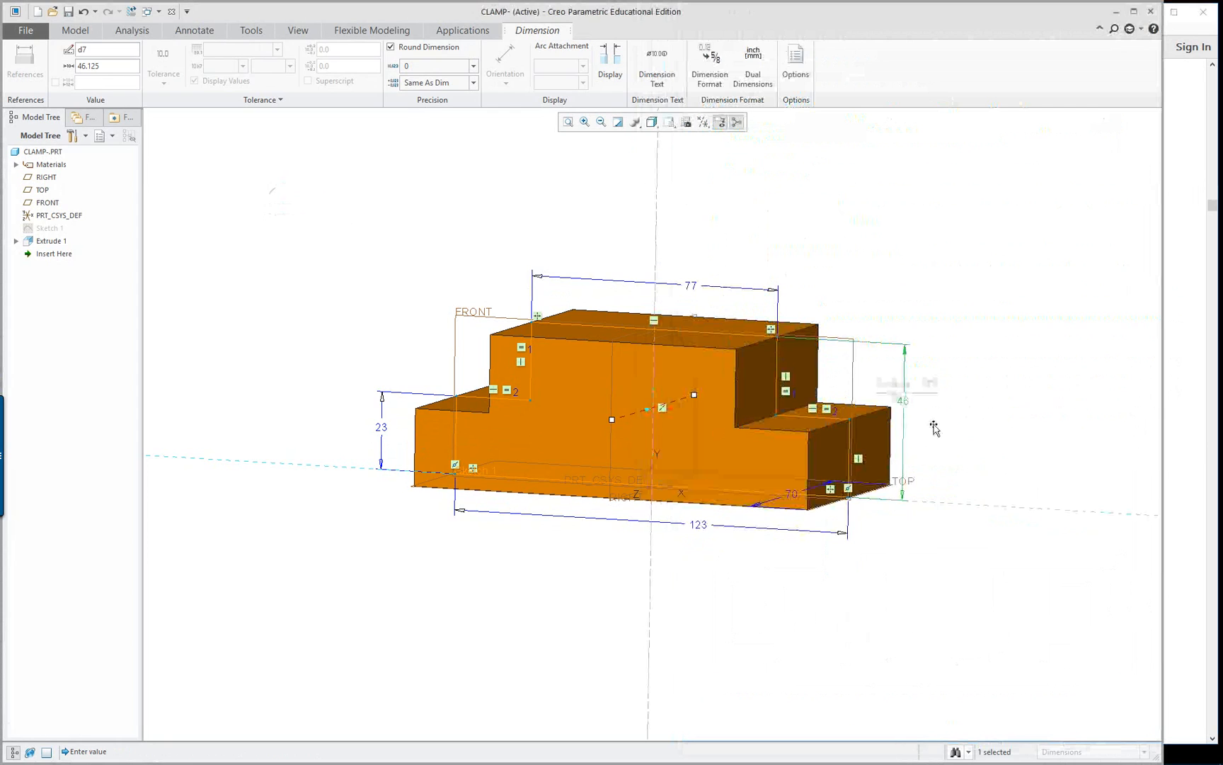
double_click(904, 401)
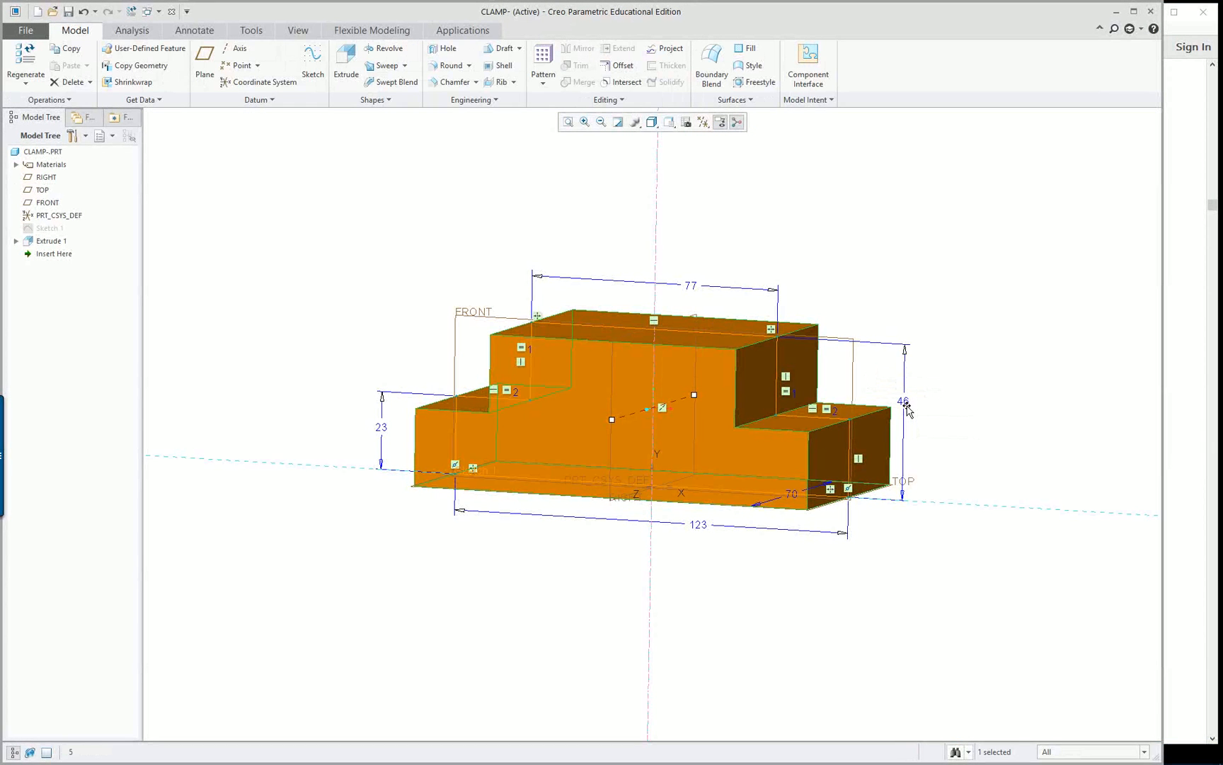
double_click(691, 285)
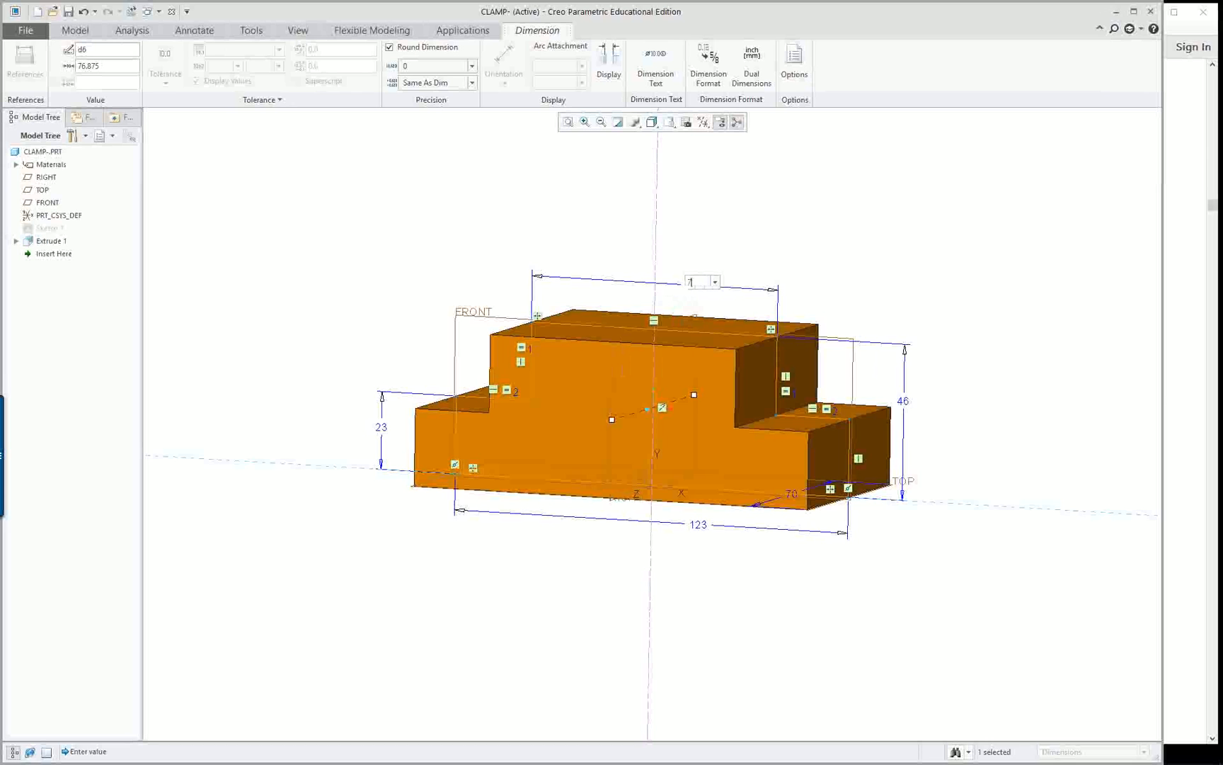
type("7")
key("Return")
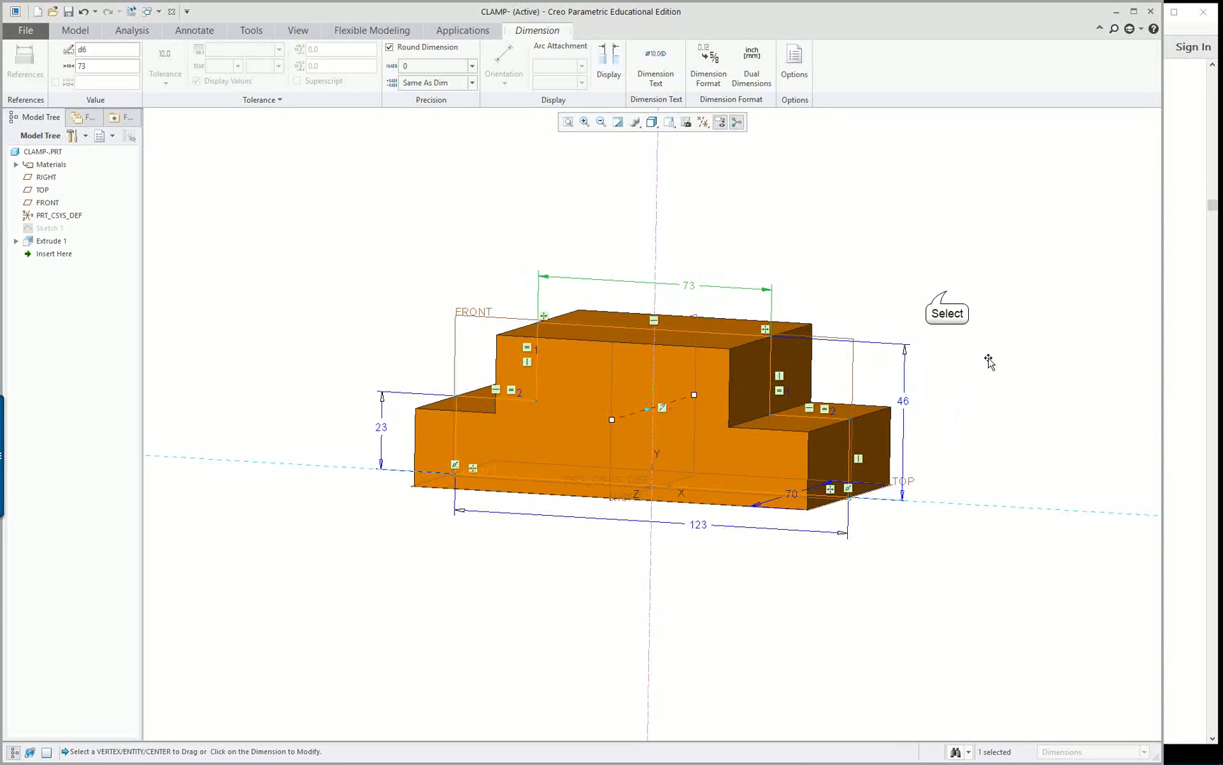
left_click(947, 291)
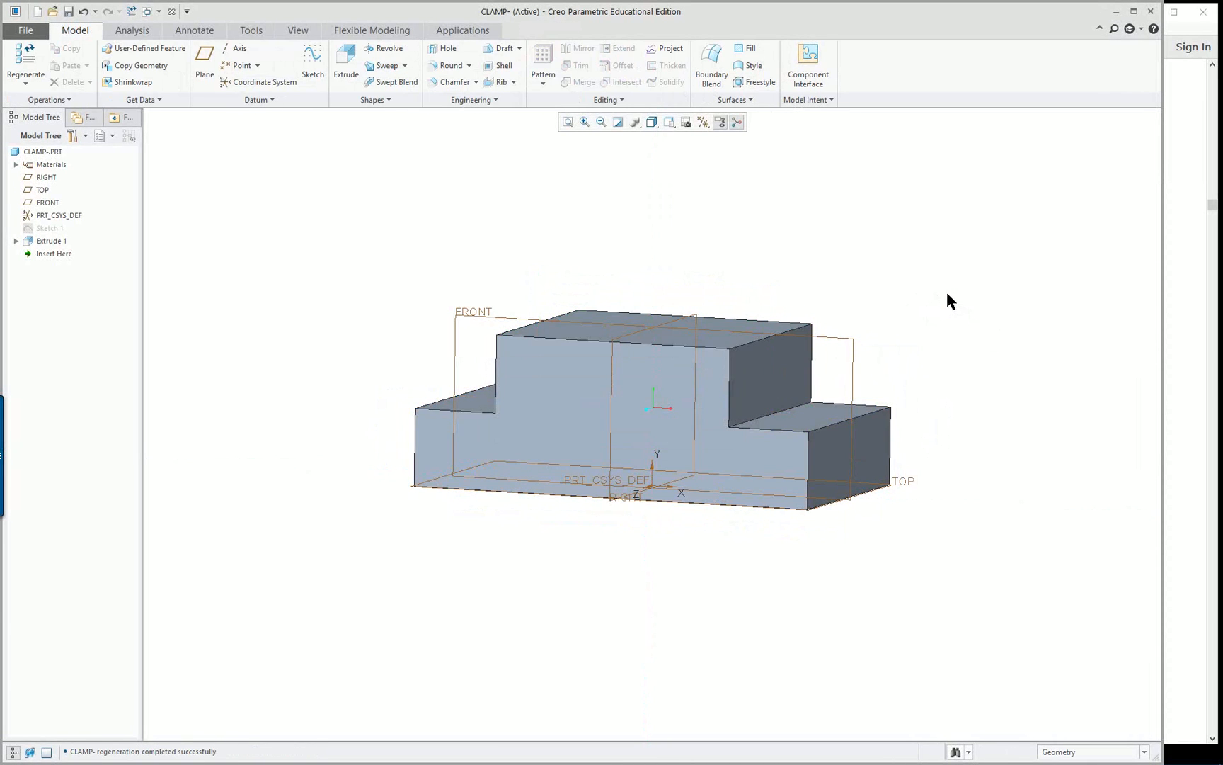
Recheck the reference PDF drawing and set the clamp's overall height to 52 mm
middle_click_drag(947, 321, 966, 324)
left_click(1183, 327)
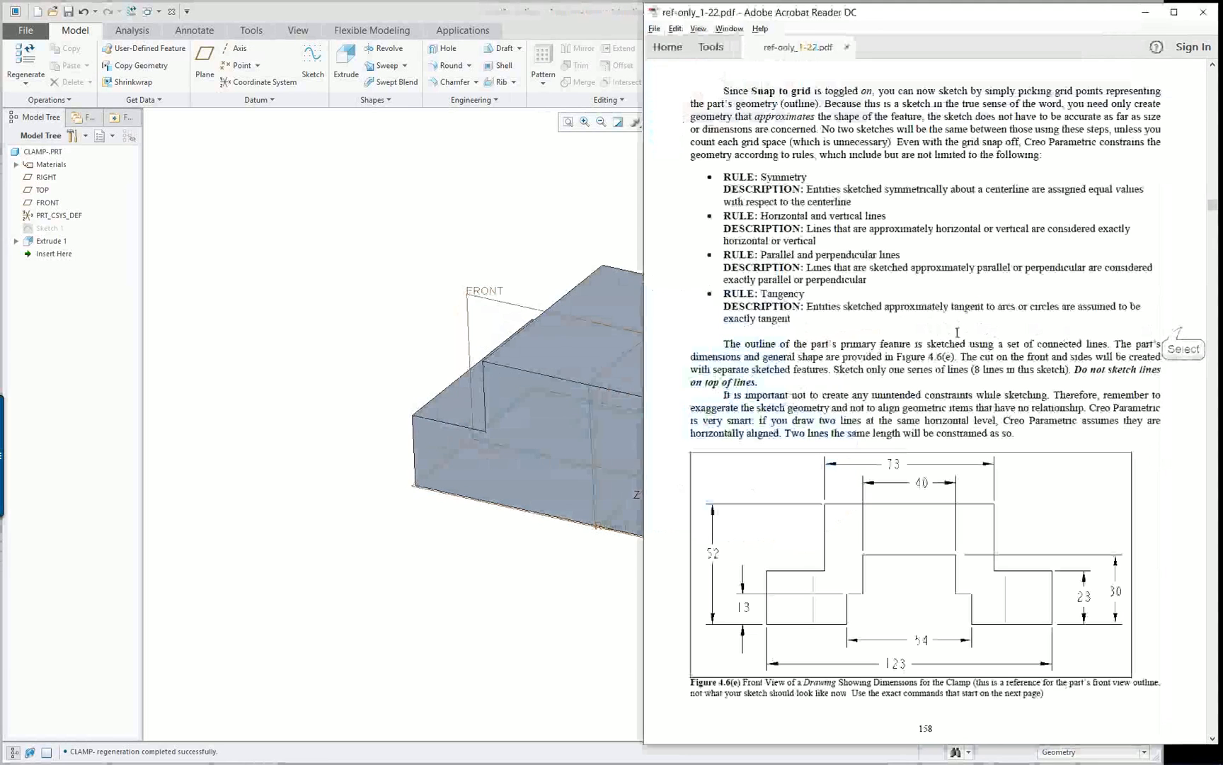
left_click(290, 245)
double_click(647, 314)
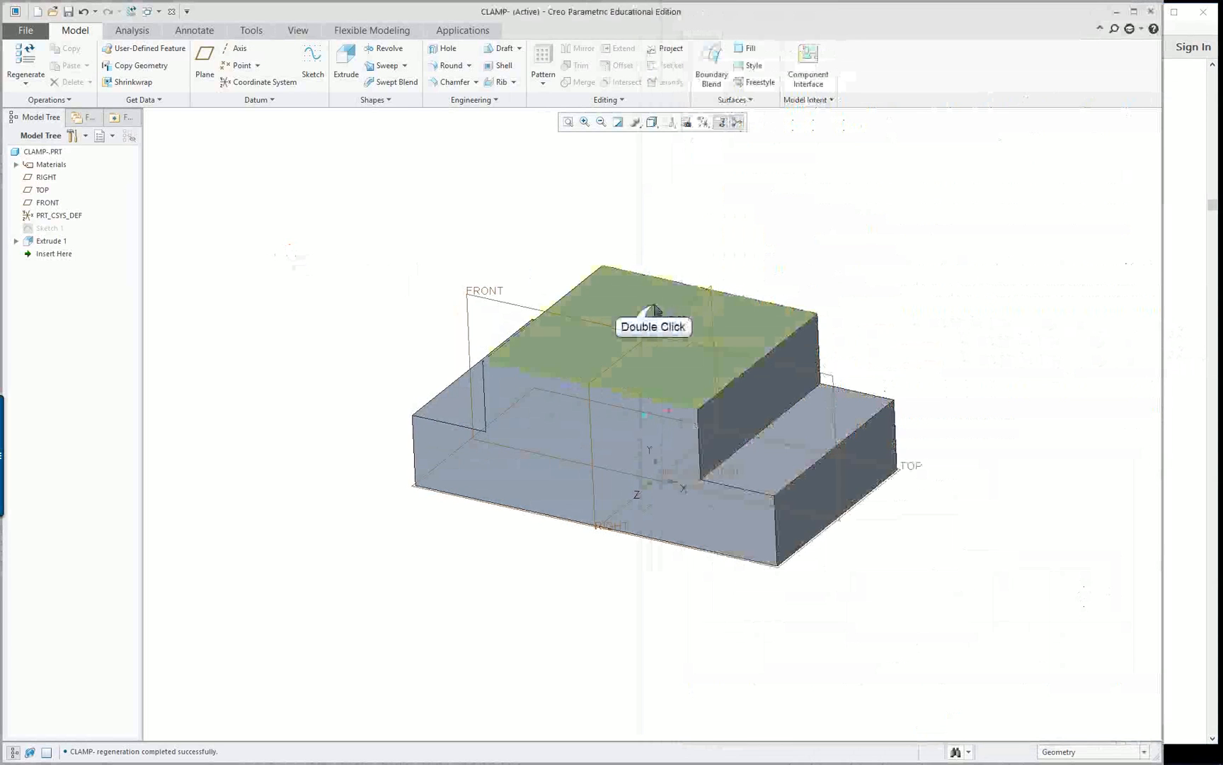
middle_click_drag(623, 413, 646, 377)
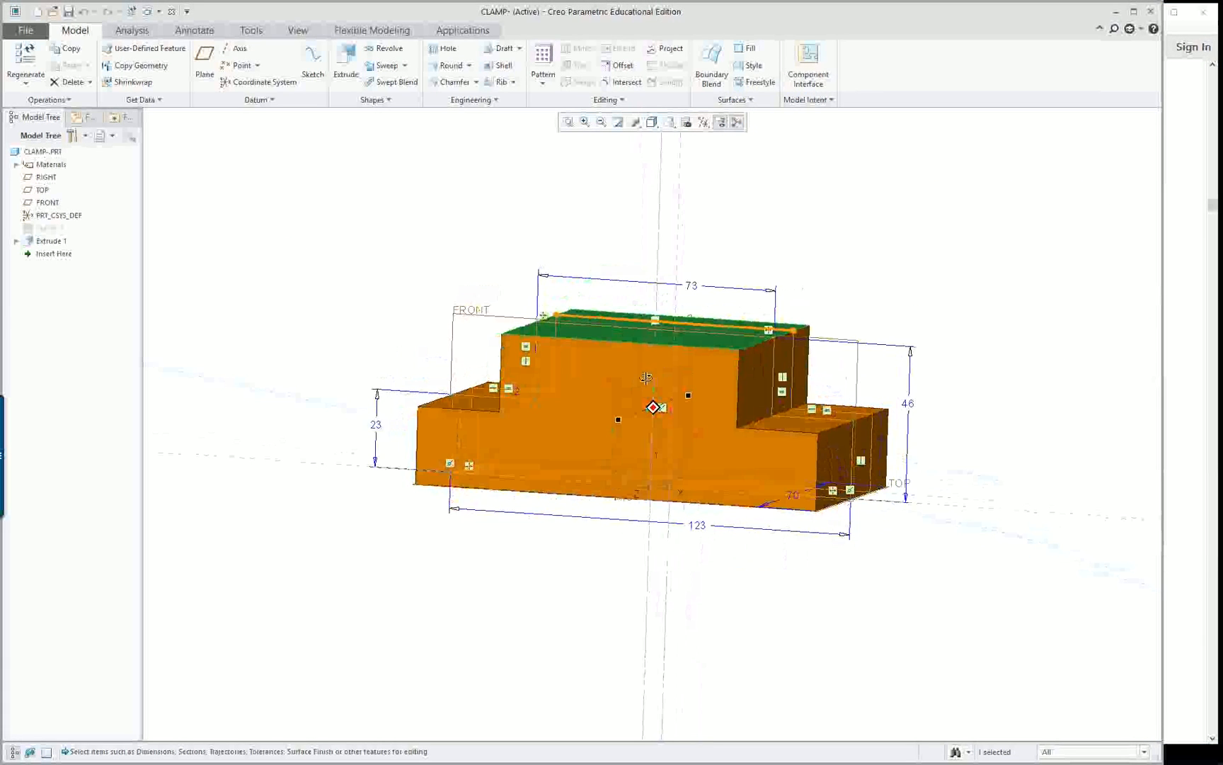
double_click(912, 406)
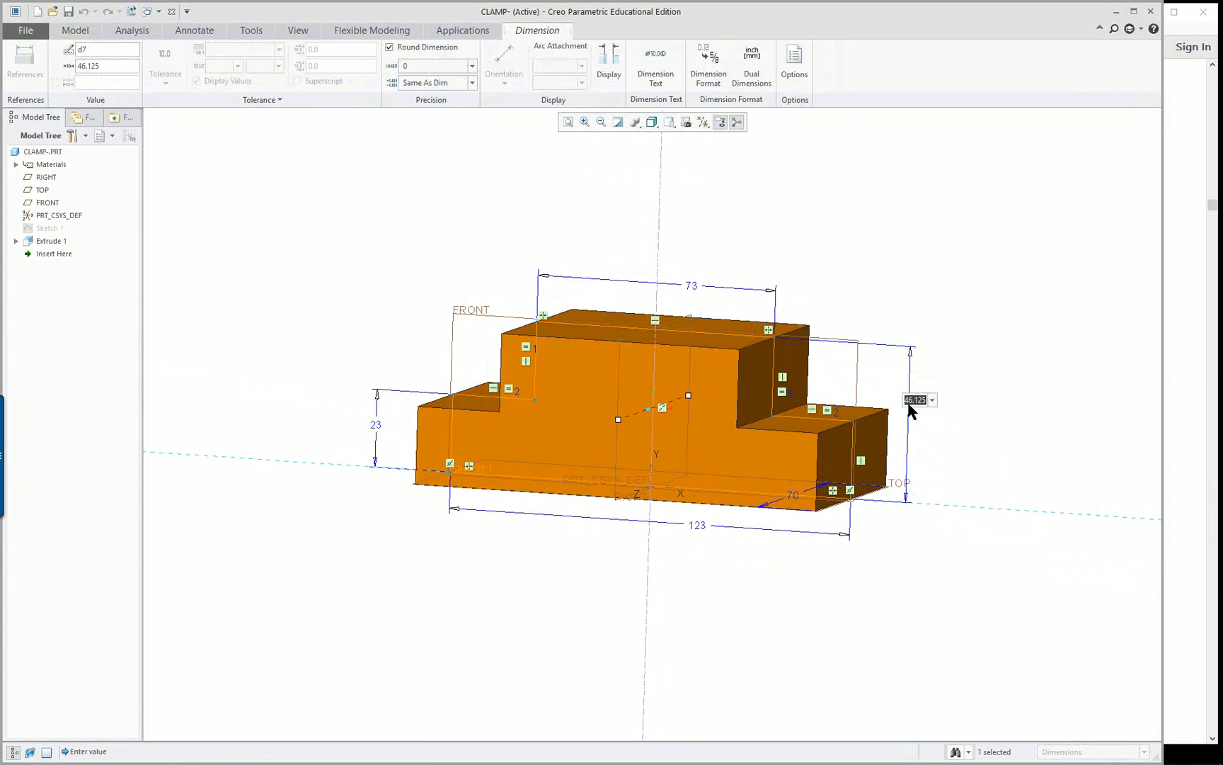
type("52")
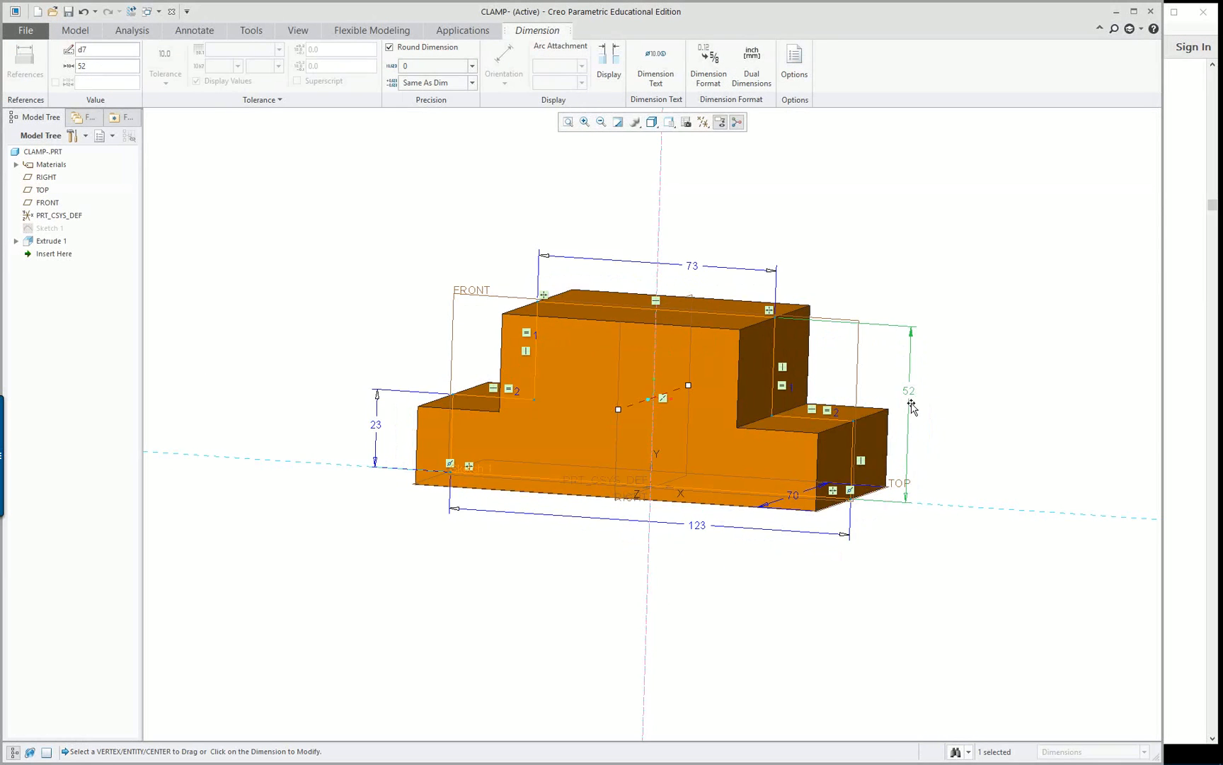
mouse_move(650, 385)
middle_mouse_down()
mouse_move(638, 397)
mouse_move(654, 360)
mouse_move(627, 398)
middle_mouse_up()
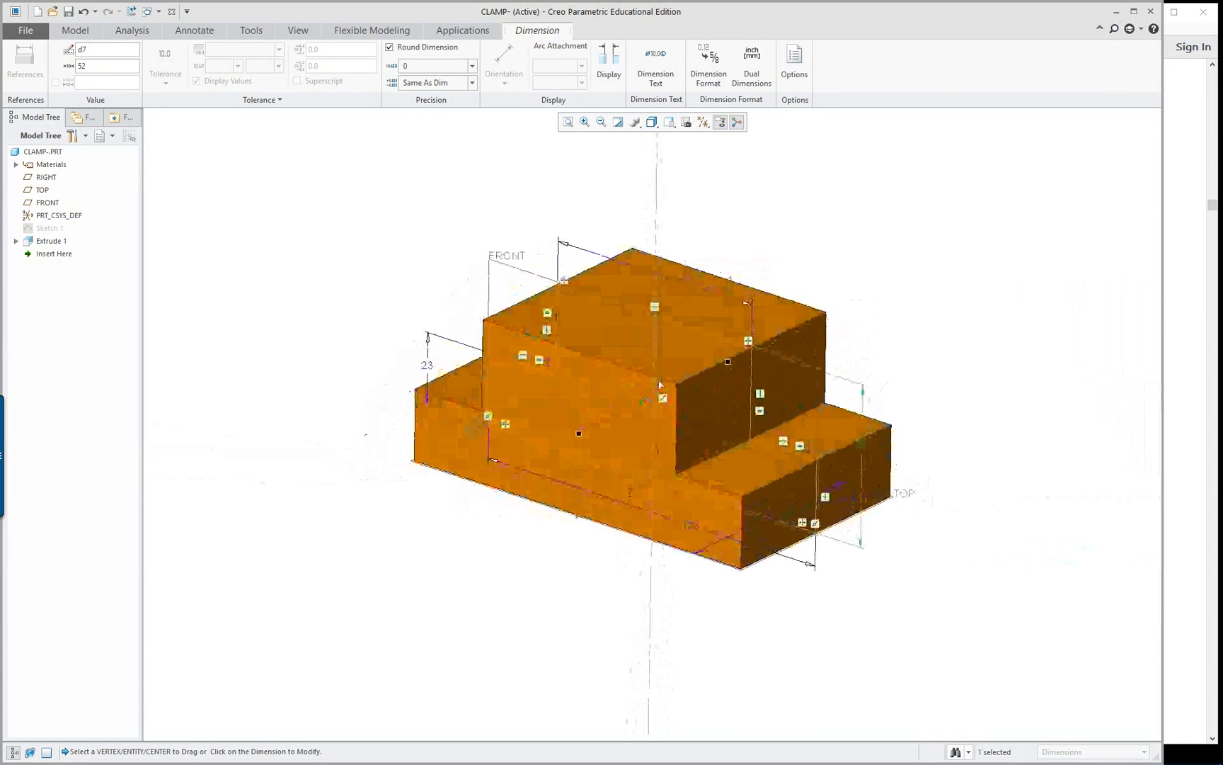
middle_click(874, 294)
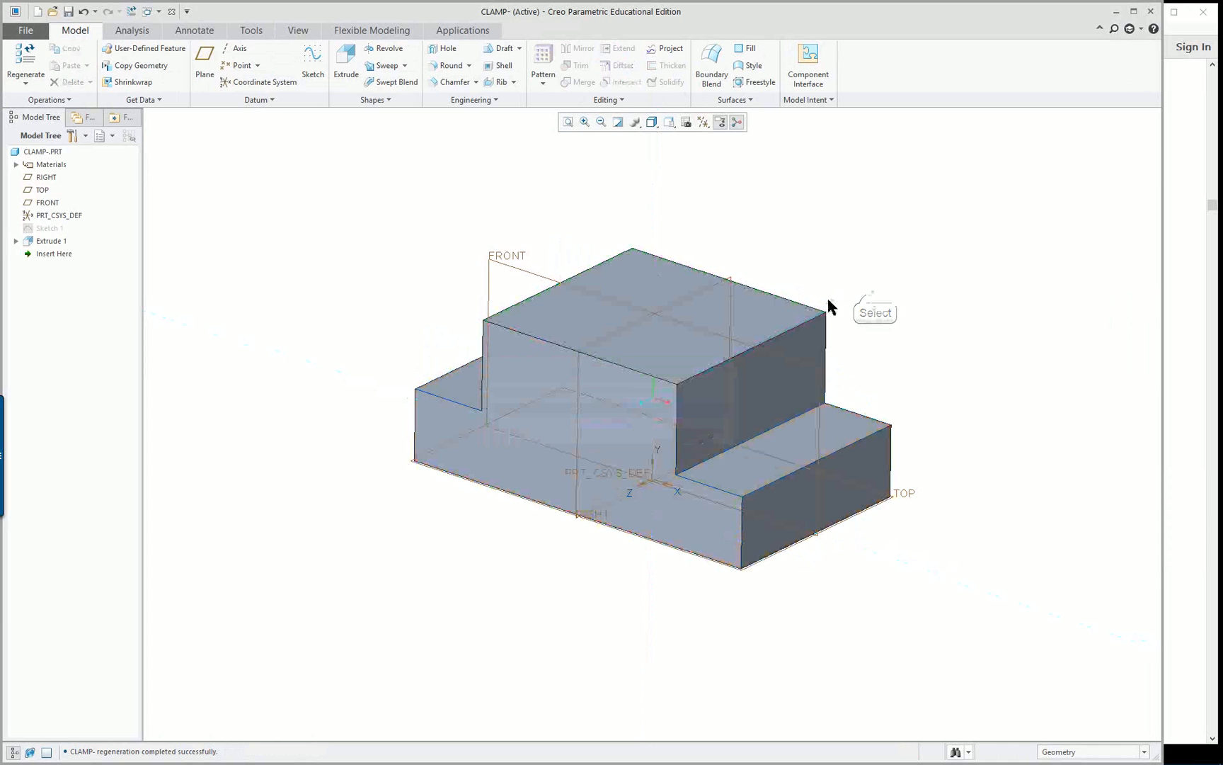
Inspect the original Sketch 1 and the sketch nested inside the extrusion, and return the model to its default orientation
mouse_move(601, 384)
middle_mouse_down()
mouse_move(626, 315)
mouse_move(601, 378)
middle_mouse_up()
left_click(47, 228)
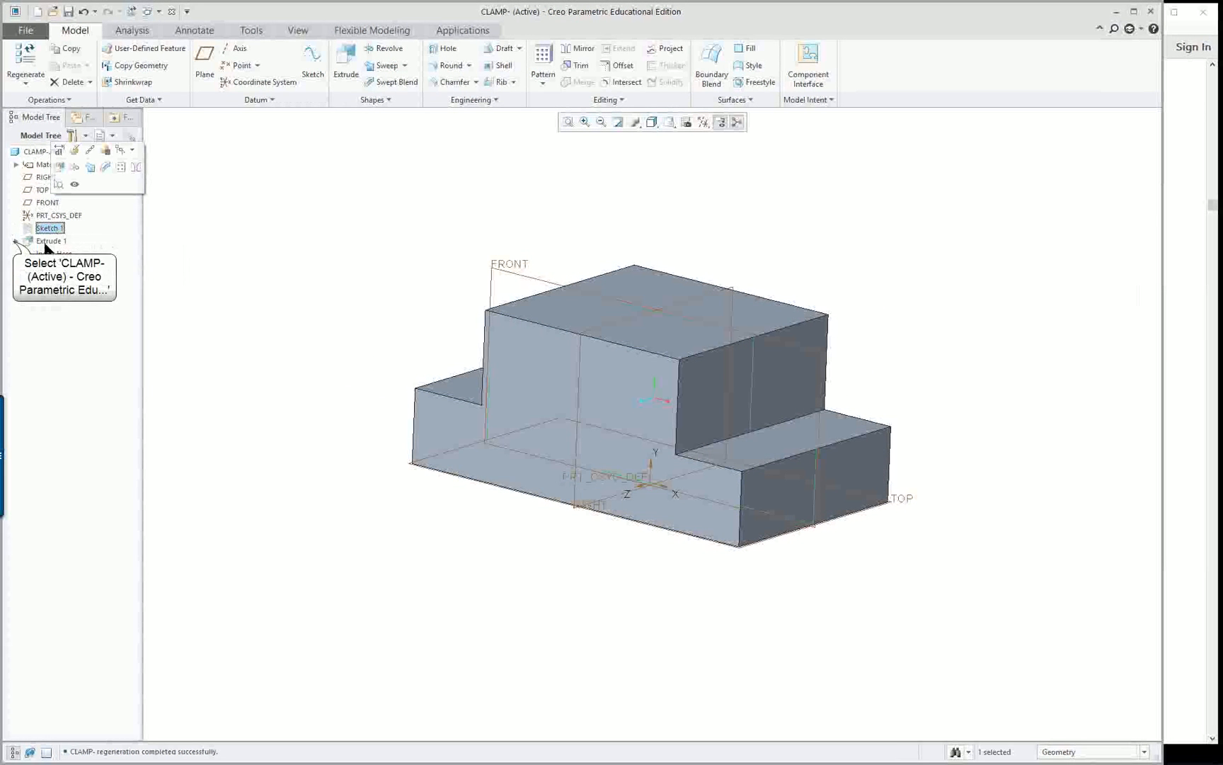
left_click(14, 241)
left_click(61, 254)
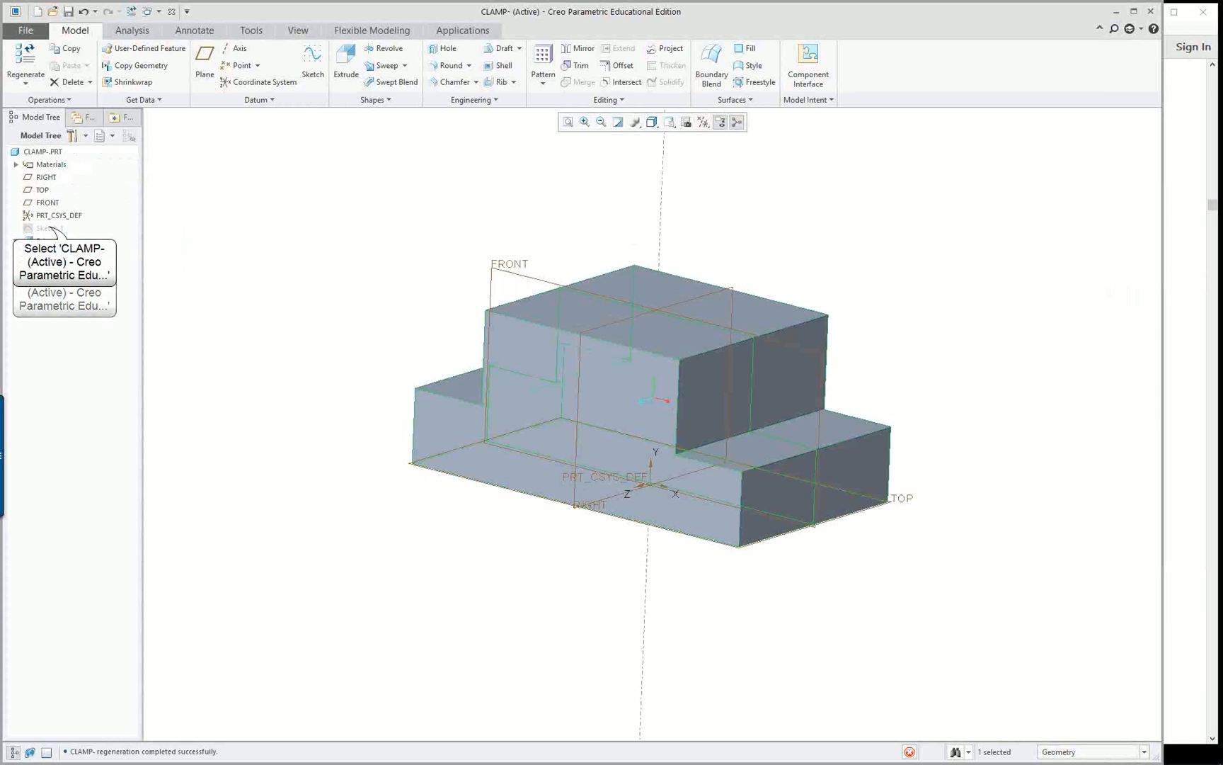
left_click(48, 228)
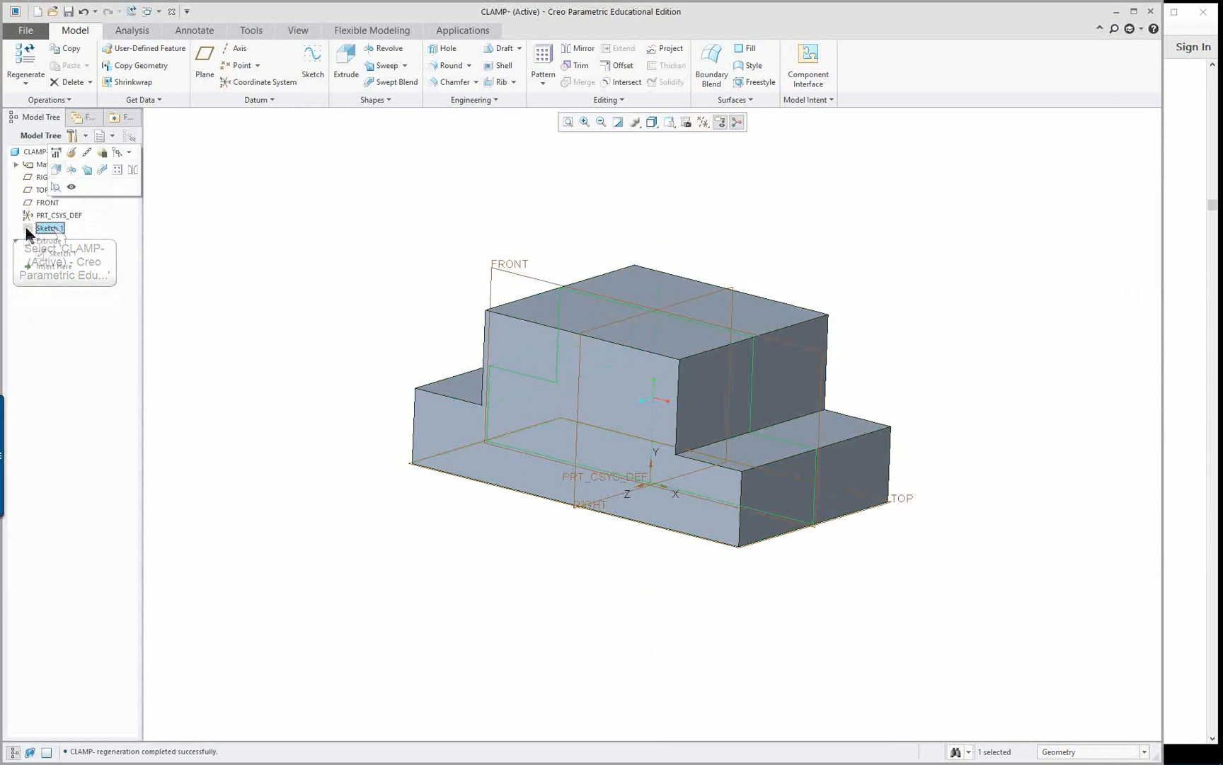
left_click(188, 240)
mouse_move(478, 356)
middle_mouse_down()
mouse_move(541, 312)
mouse_move(485, 367)
middle_mouse_up()
key("ctrl+d")
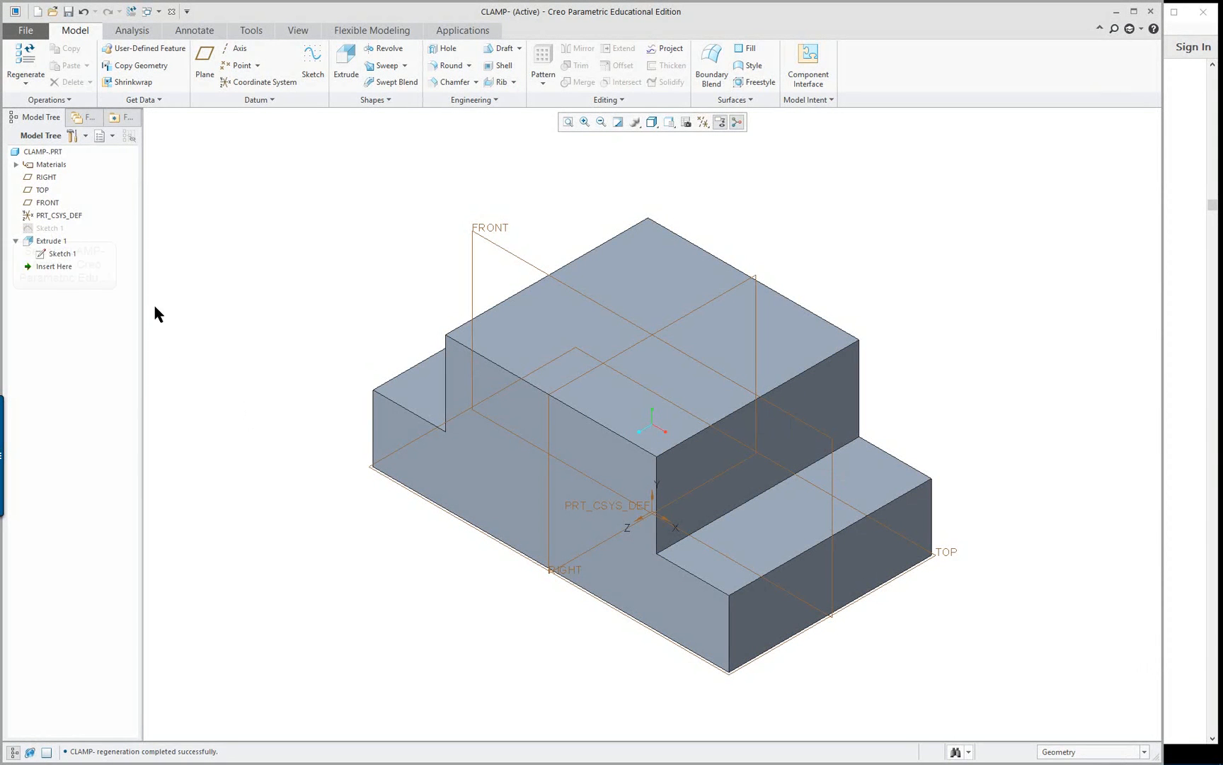
Unhide the original Sketch 1 so its profile shows on the model
right_click(47, 228)
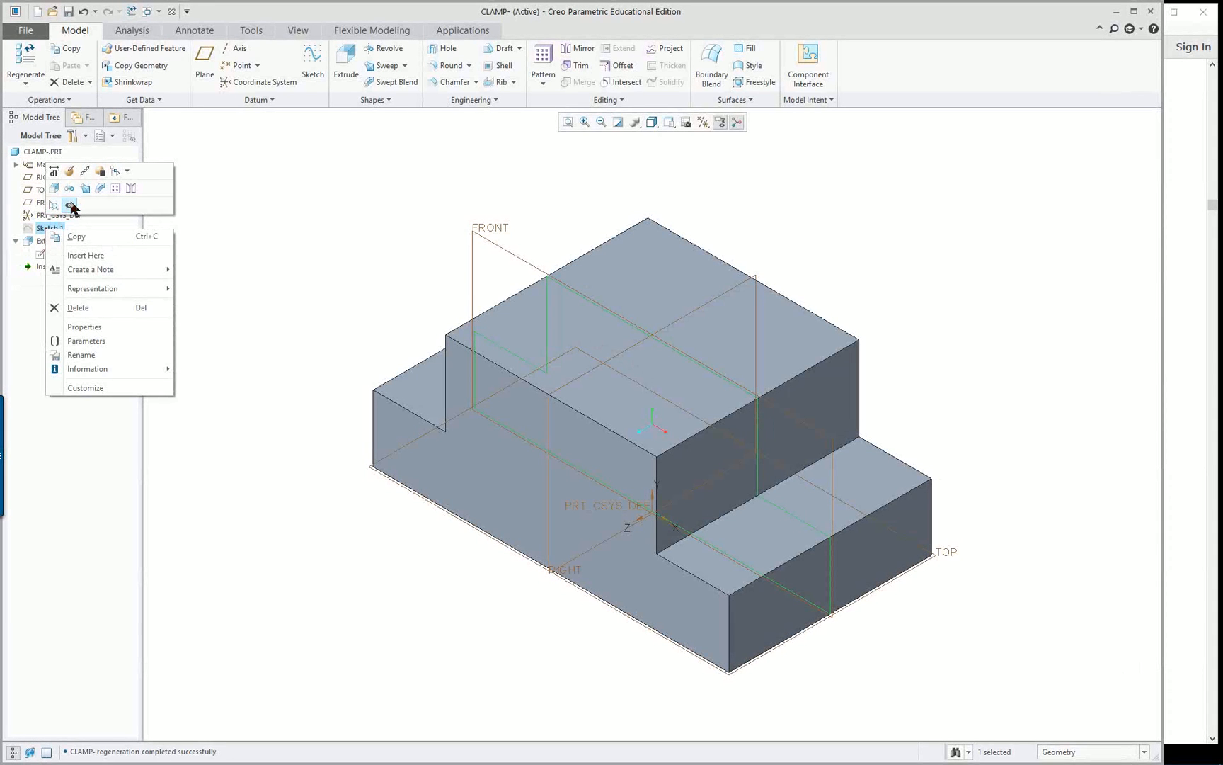
left_click(71, 207)
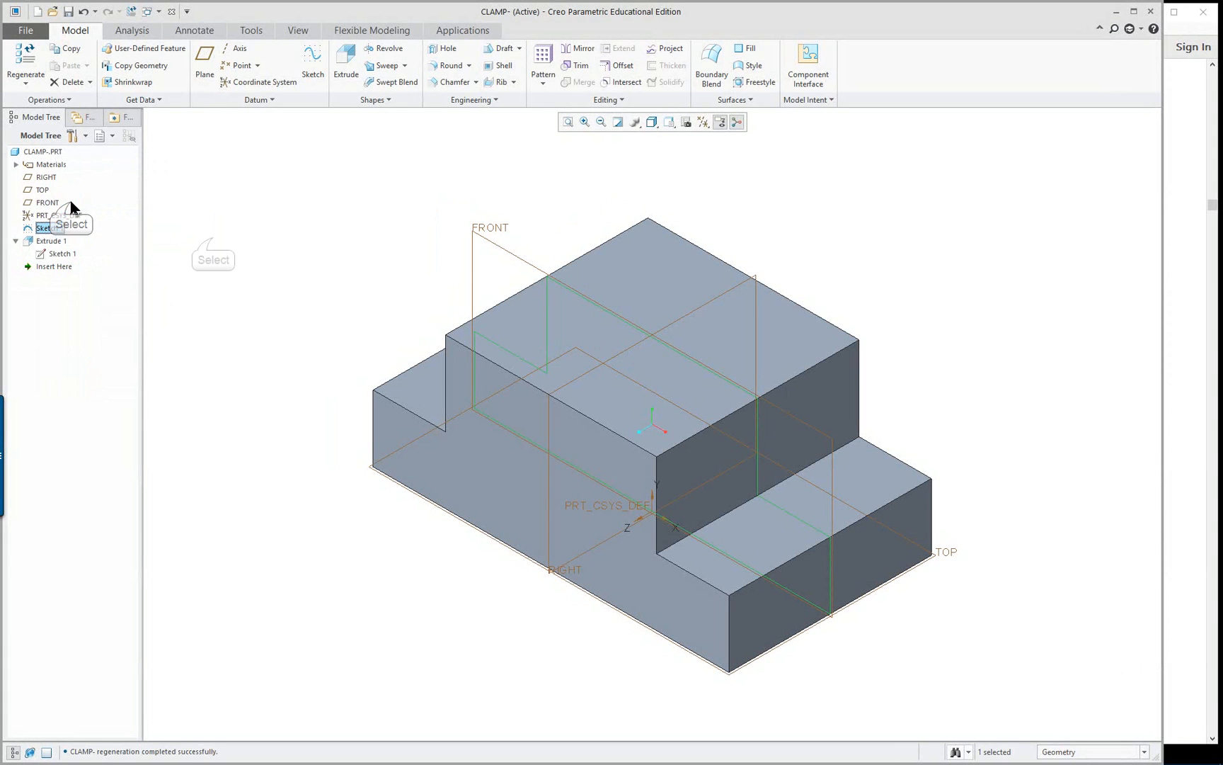
left_click(212, 239)
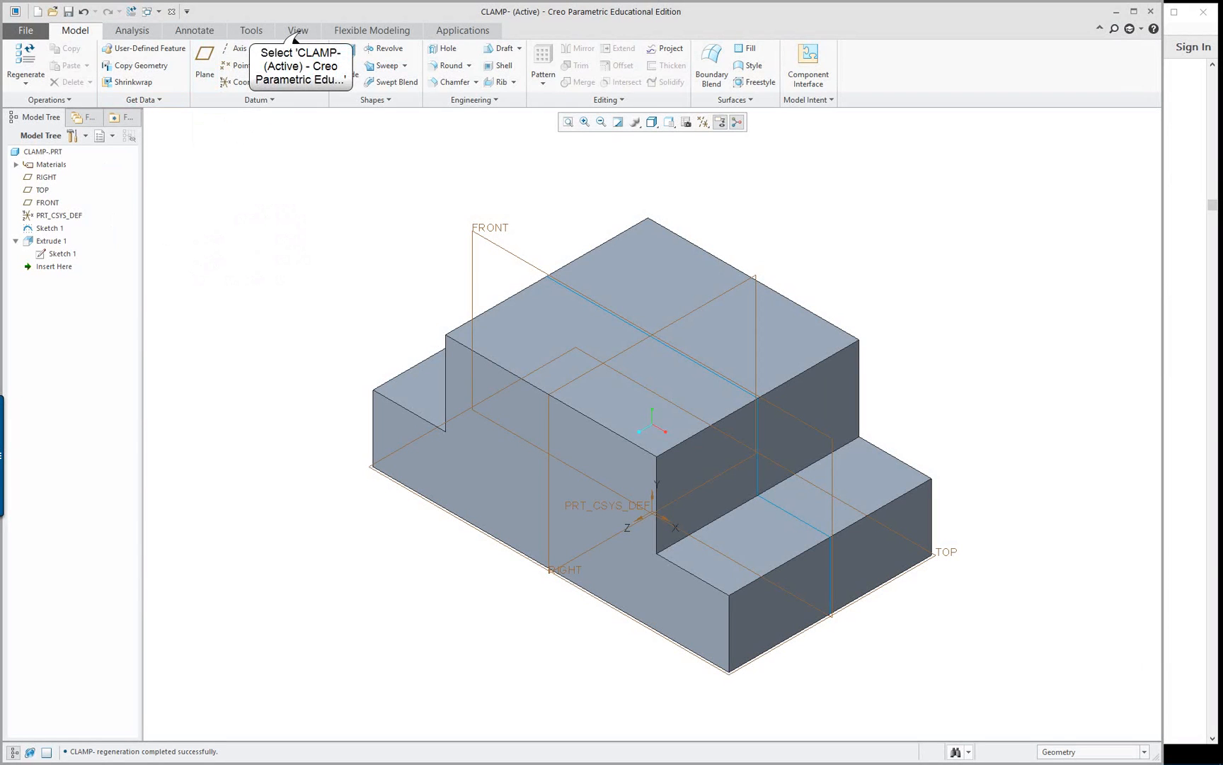
Apply the ptc-std-gold-polished appearance from the standard metals library to the whole clamp part
left_click(298, 30)
left_click(147, 70)
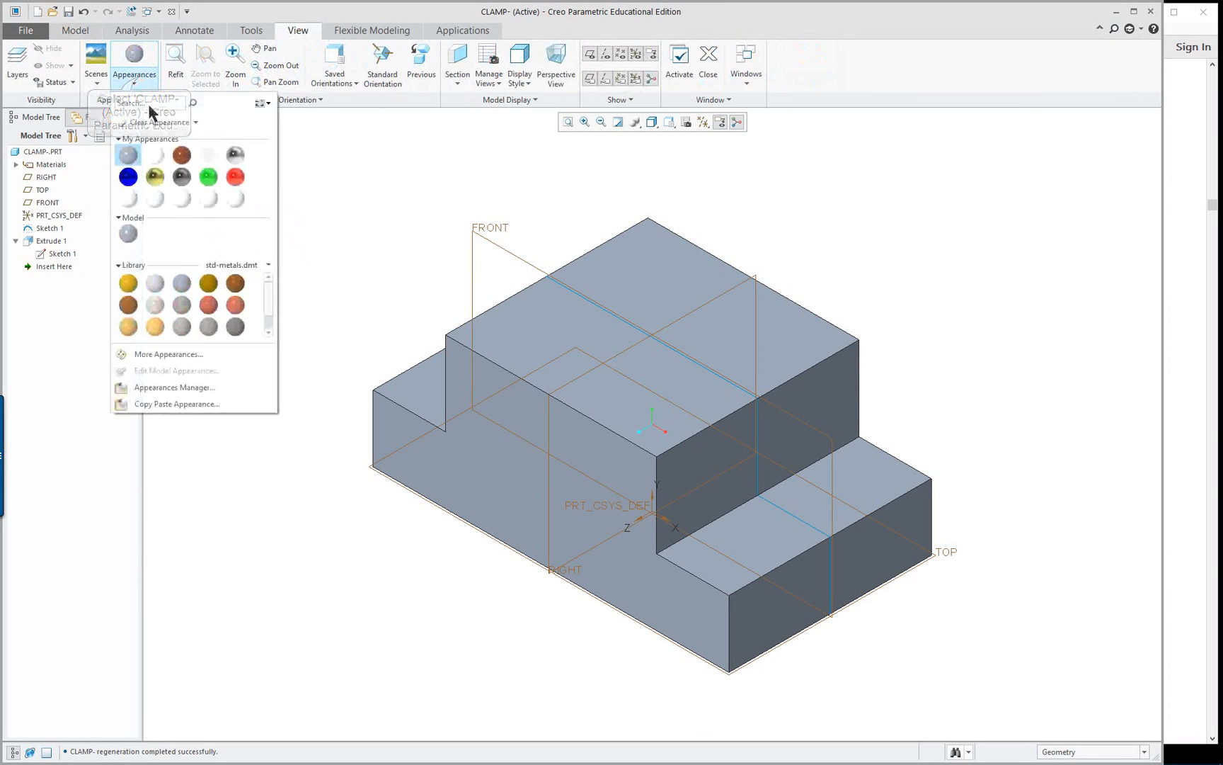
left_click(155, 326)
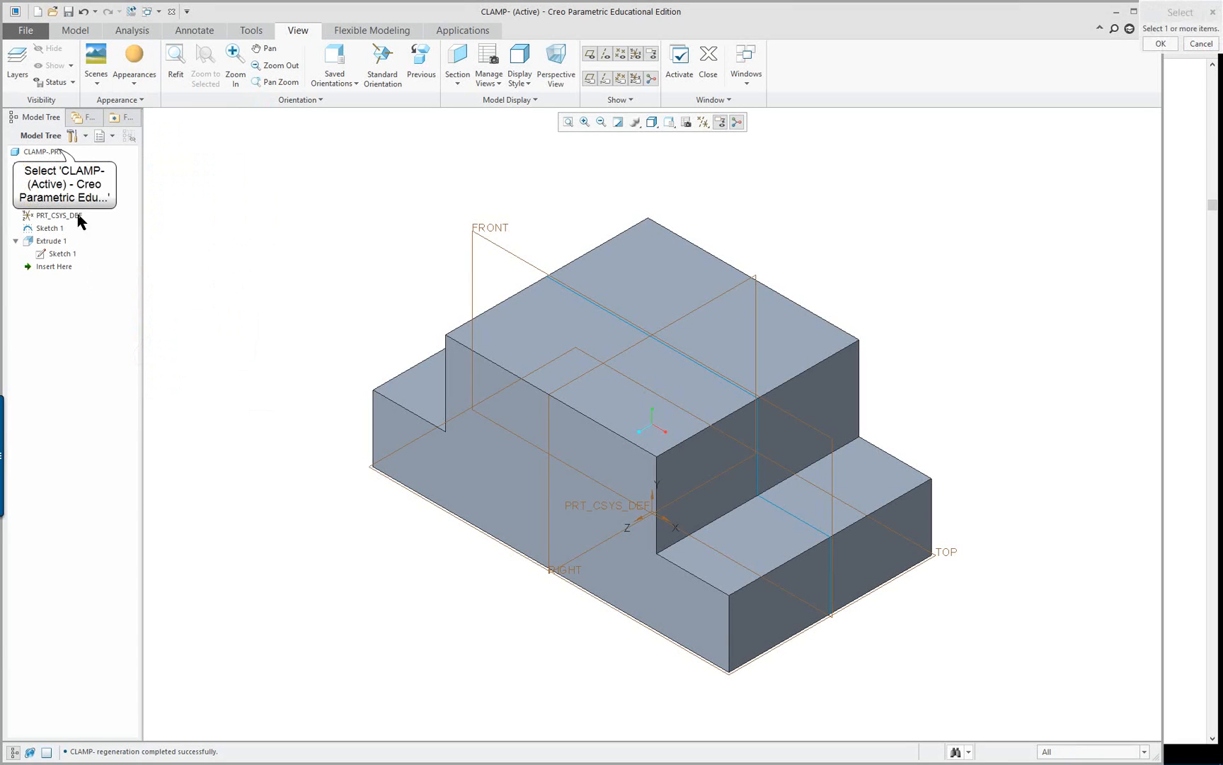
left_click(42, 152)
left_click(123, 57)
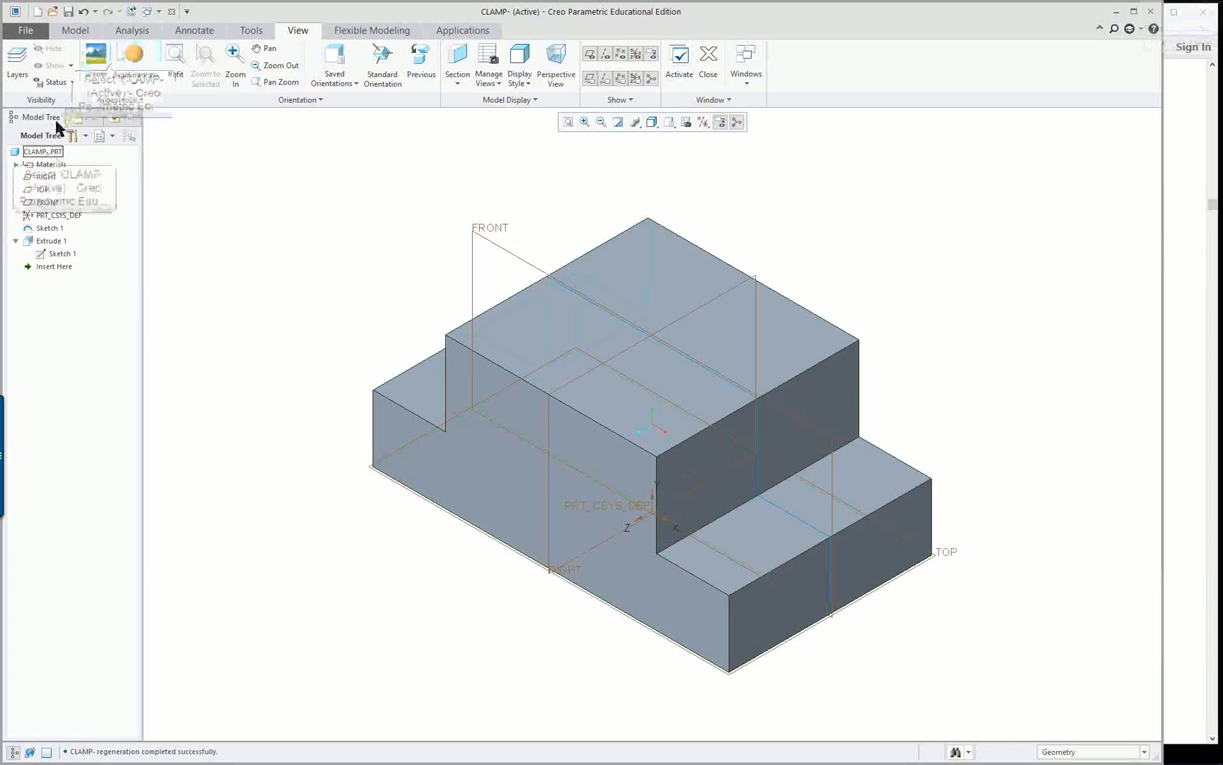
left_click(44, 152)
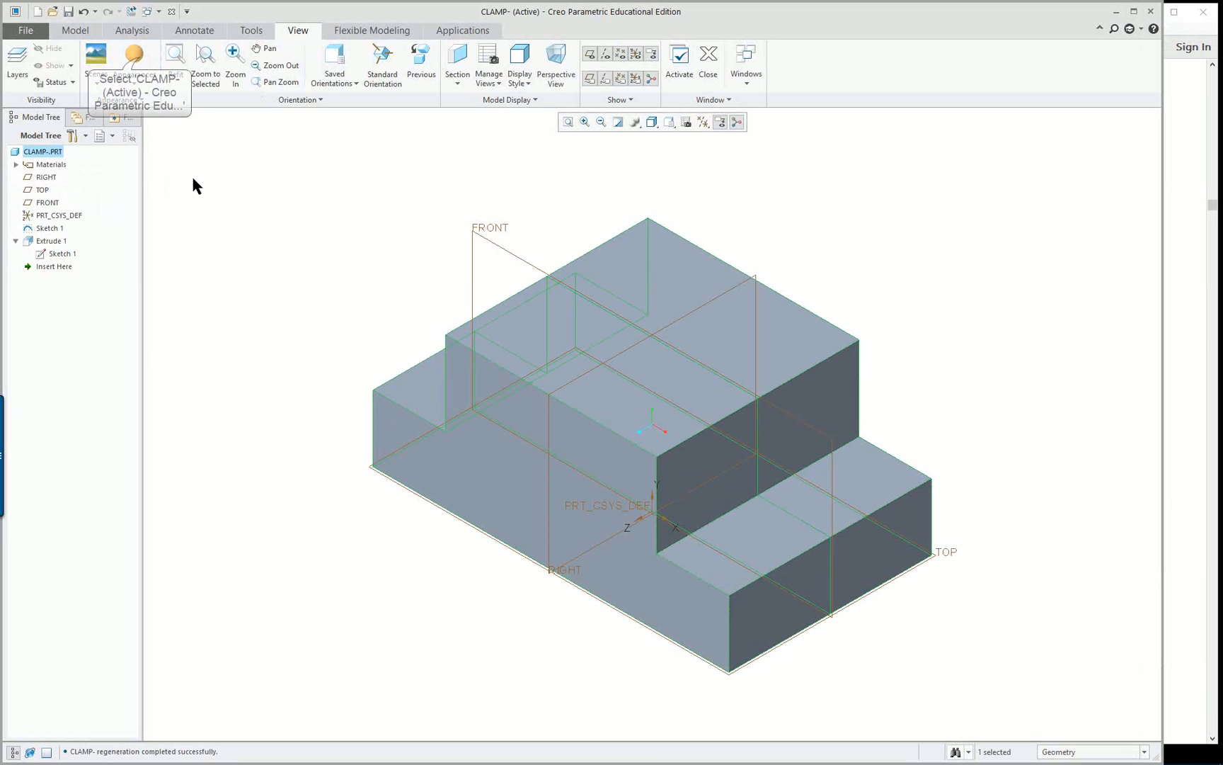
left_click(144, 64)
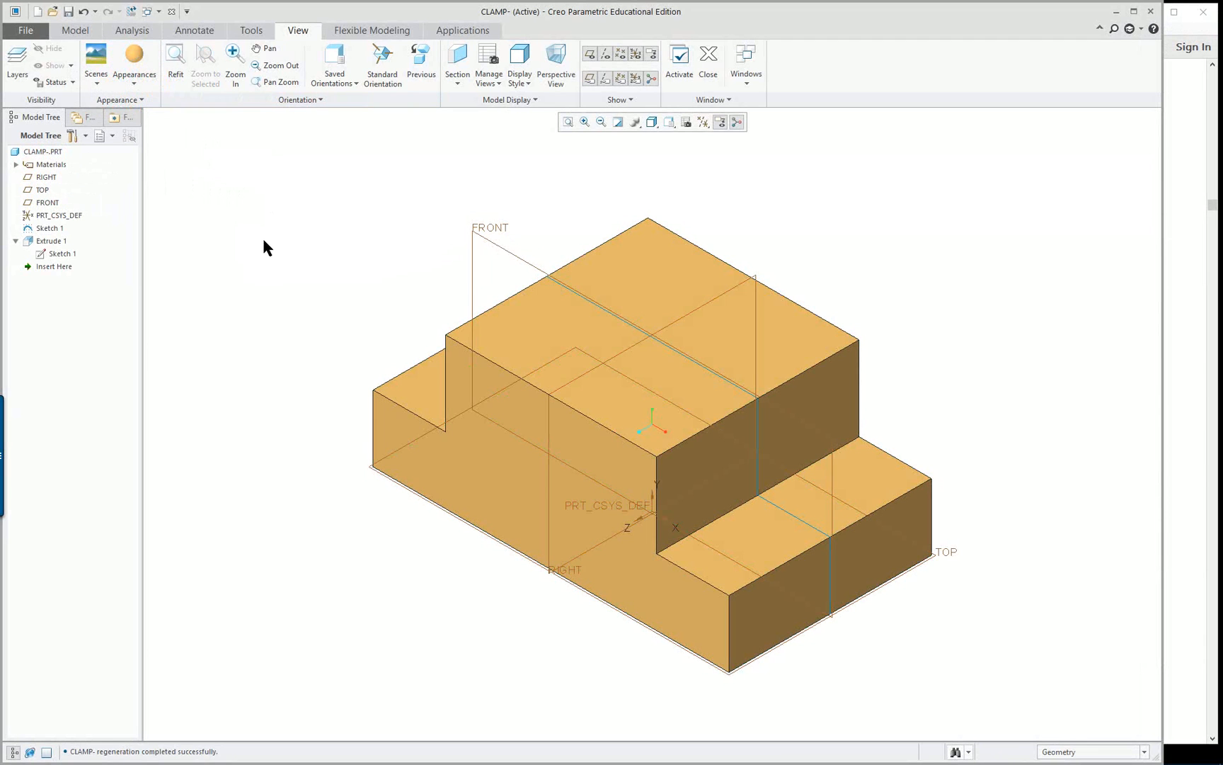
Edit the part's gold appearance and set its transparency to 19
right_click(128, 63)
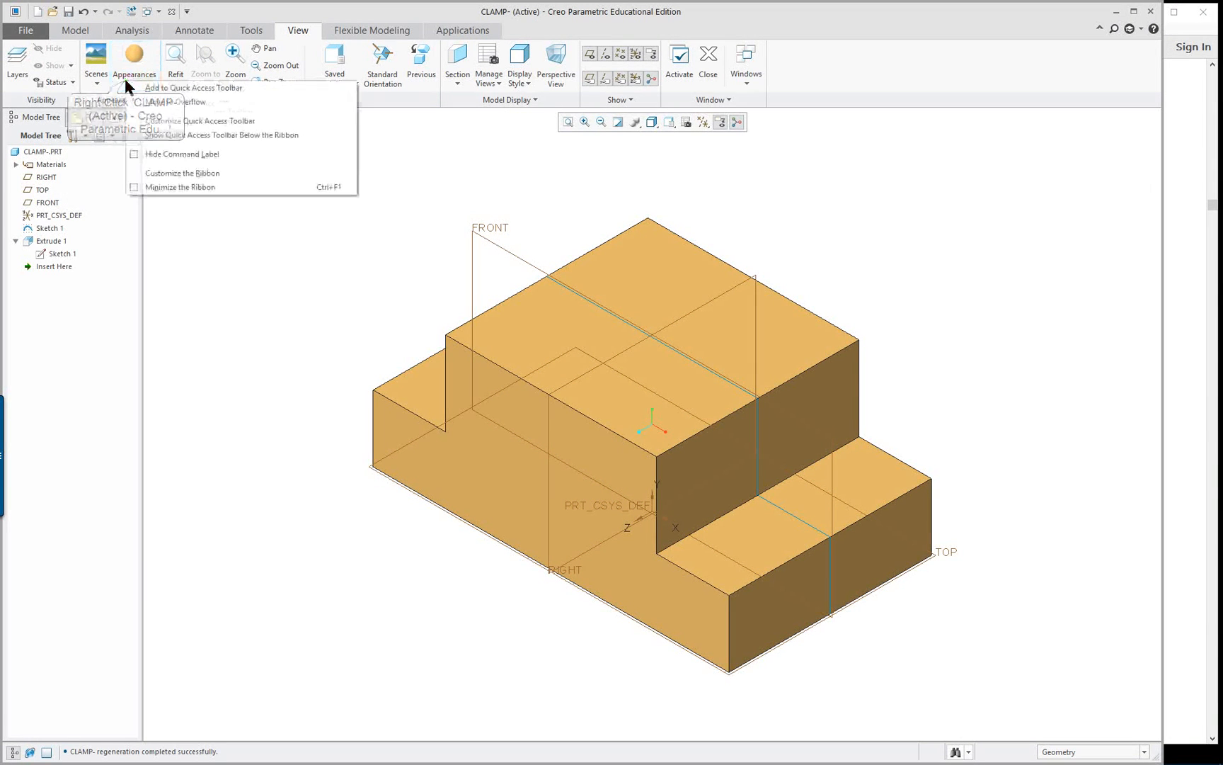
left_click(237, 274)
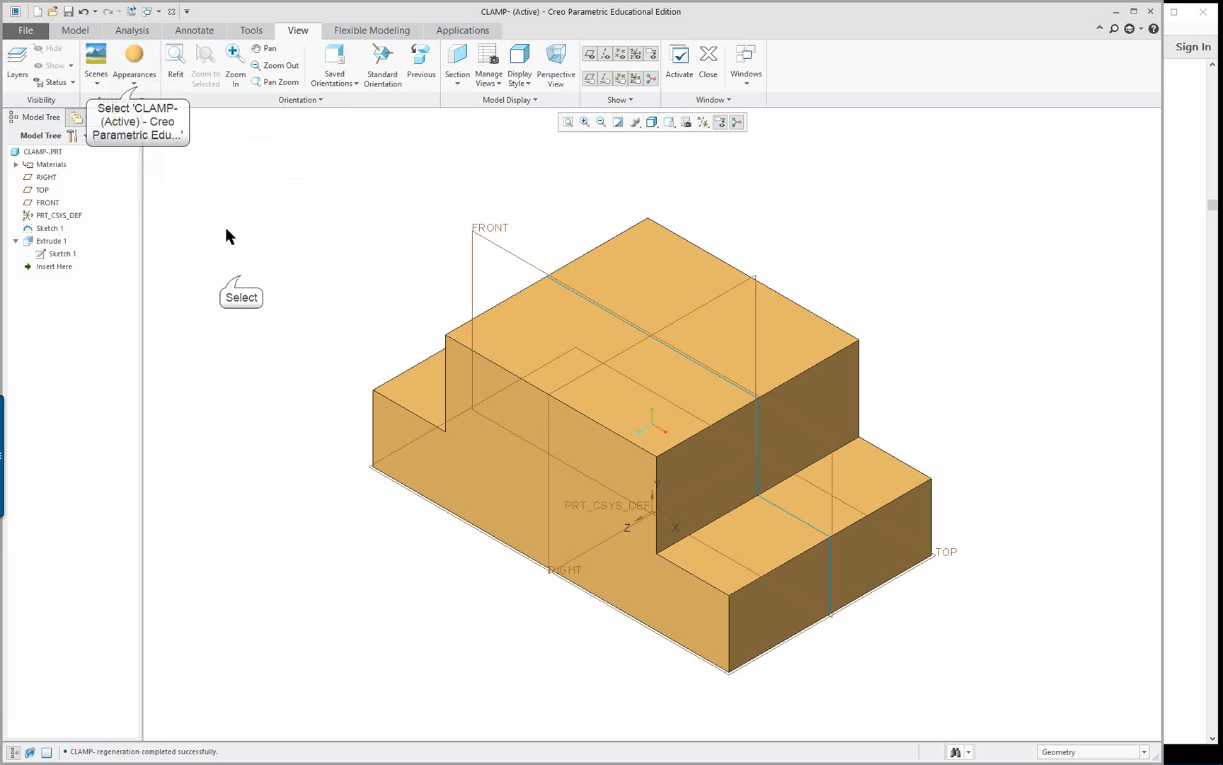
left_click(139, 90)
right_click(129, 232)
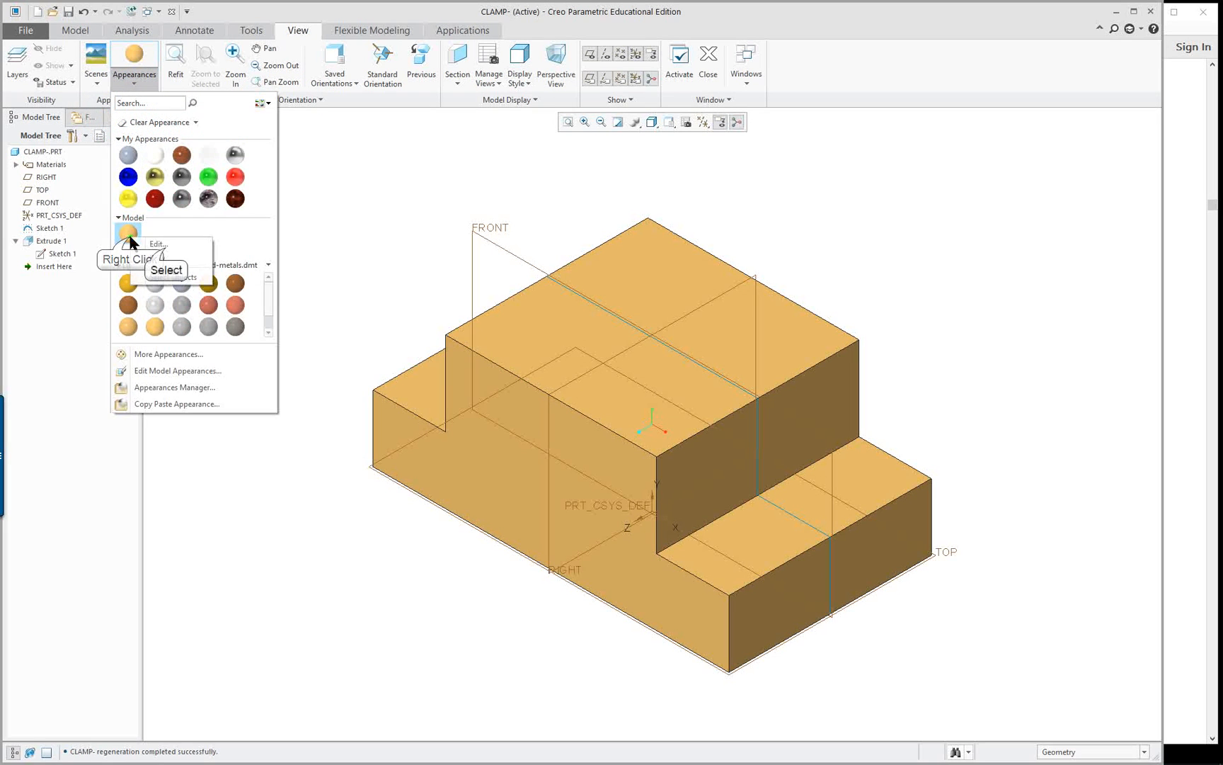
left_click(165, 245)
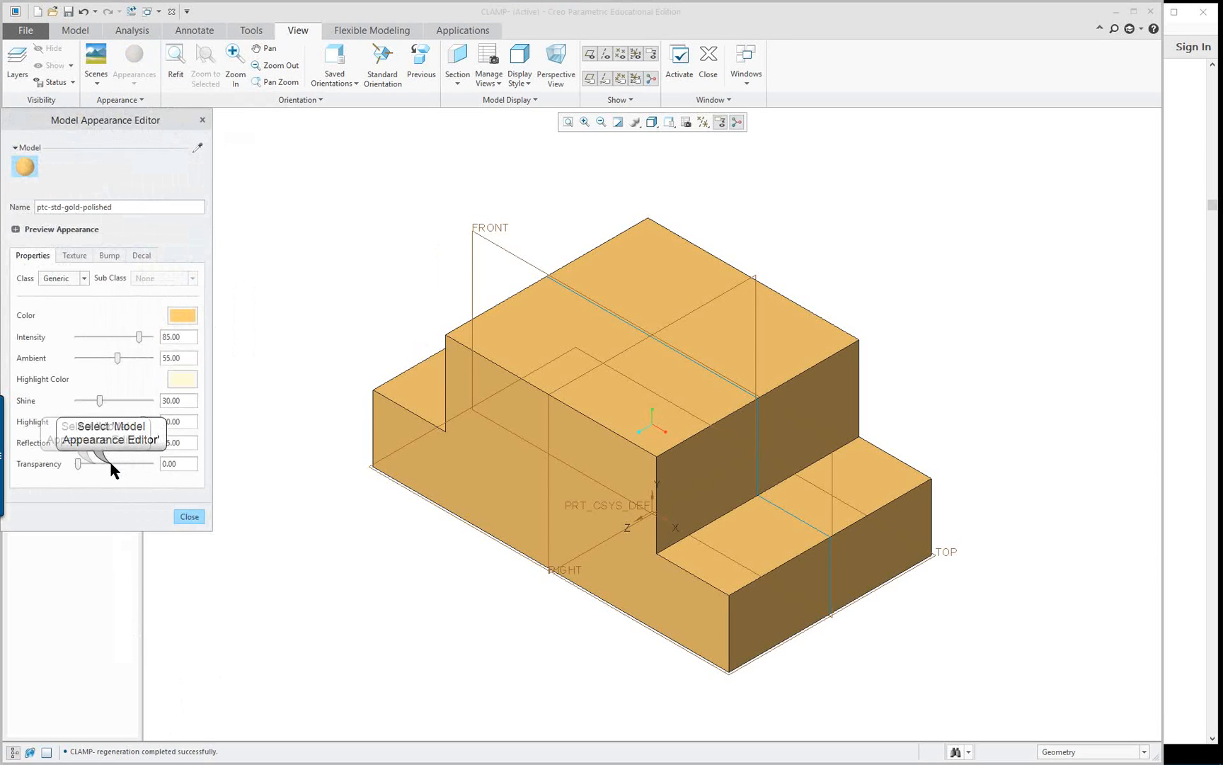
left_click_drag(111, 464, 91, 463)
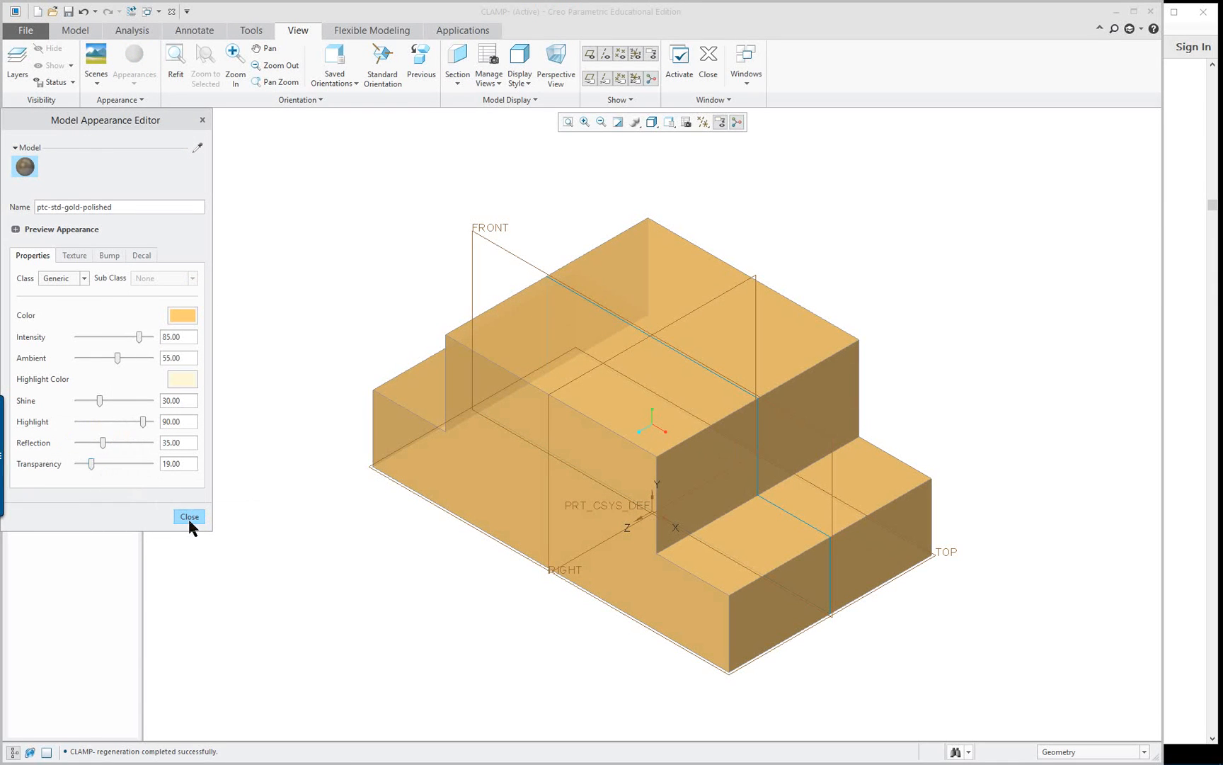
Change the gold appearance's highlight color to blue by lowering its green value to 56.1 and reducing red, and close the appearance editor
left_click(182, 382)
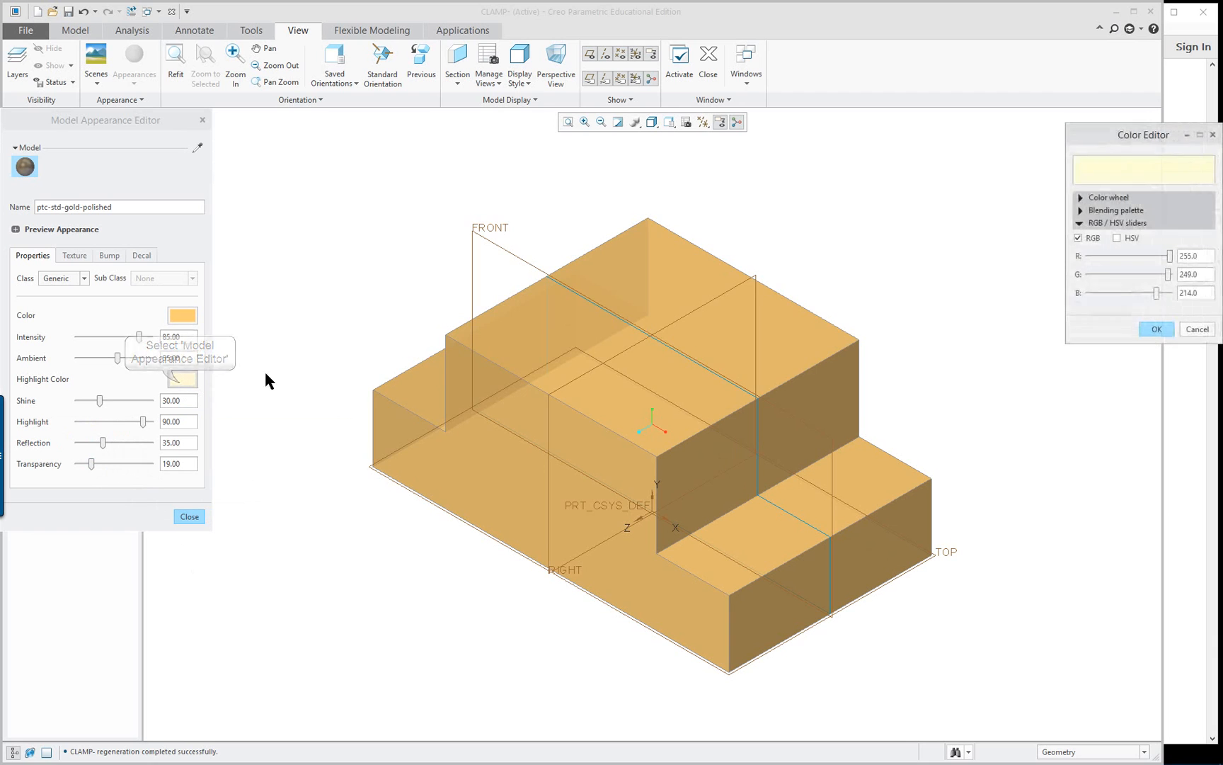
left_click_drag(1171, 273, 1109, 282)
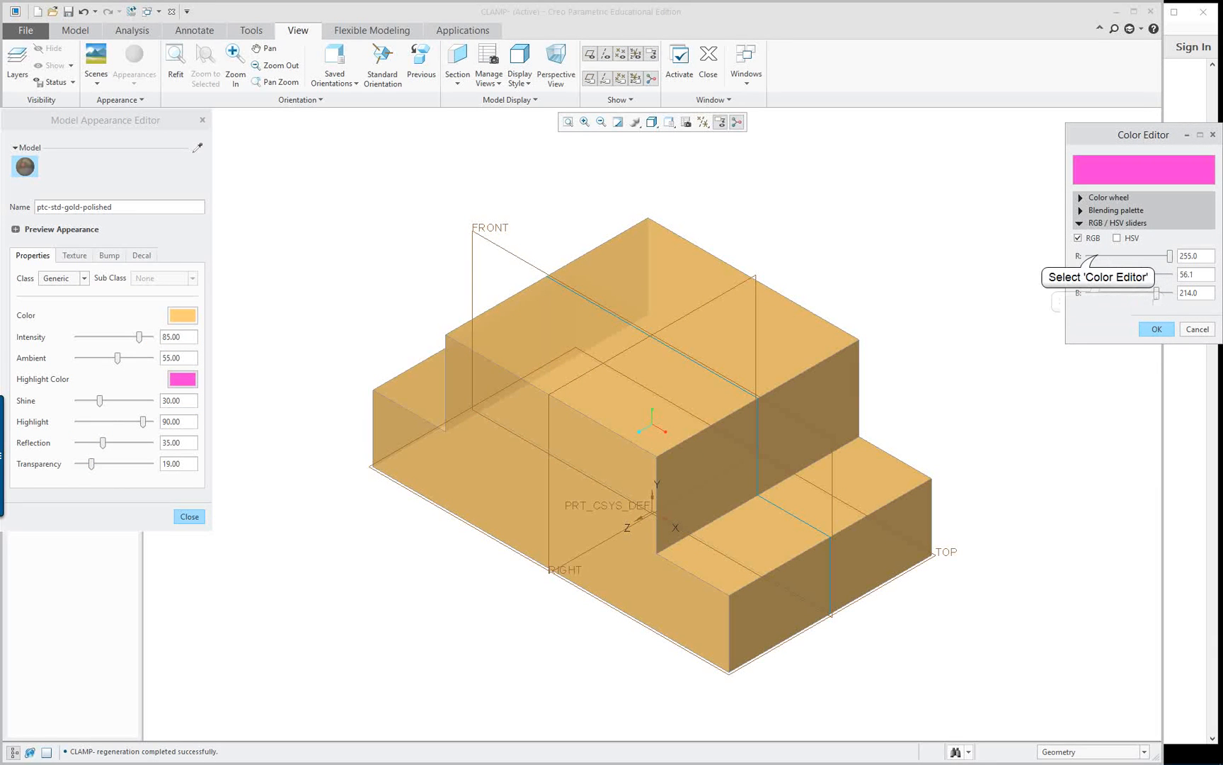
left_click_drag(1169, 255, 1097, 255)
left_click(1157, 329)
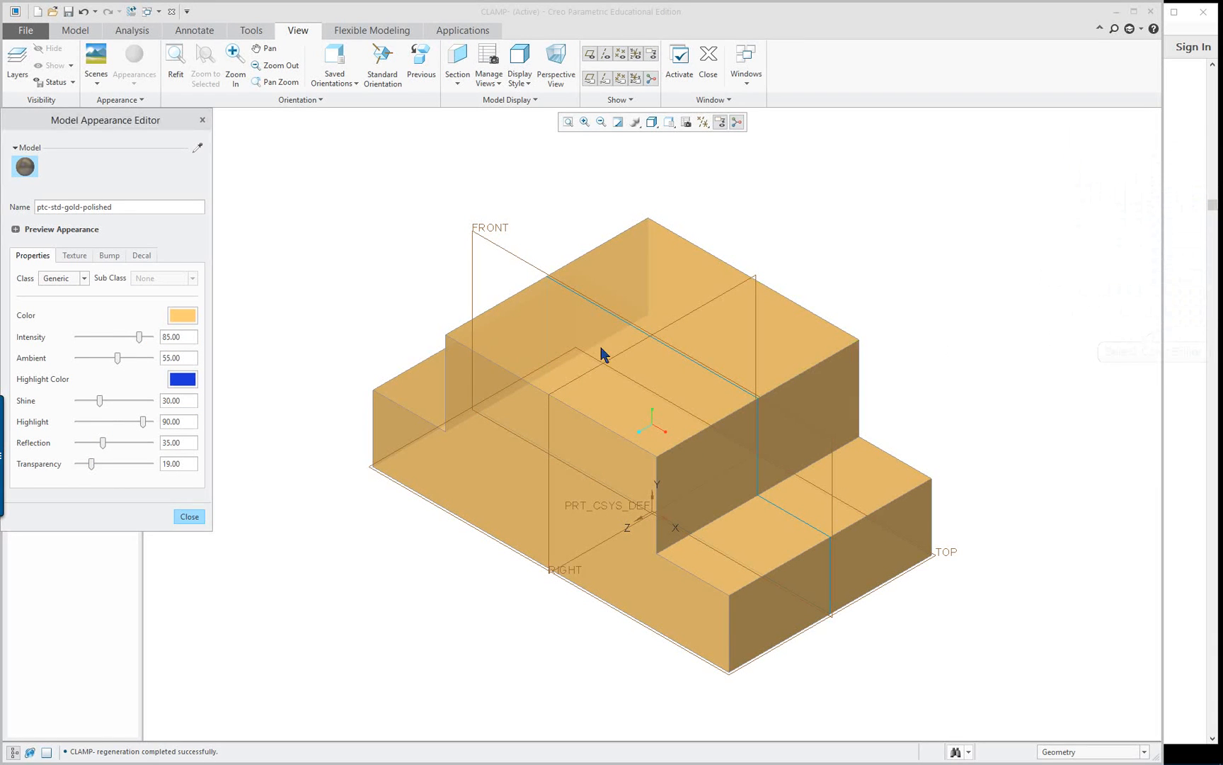
left_click(195, 517)
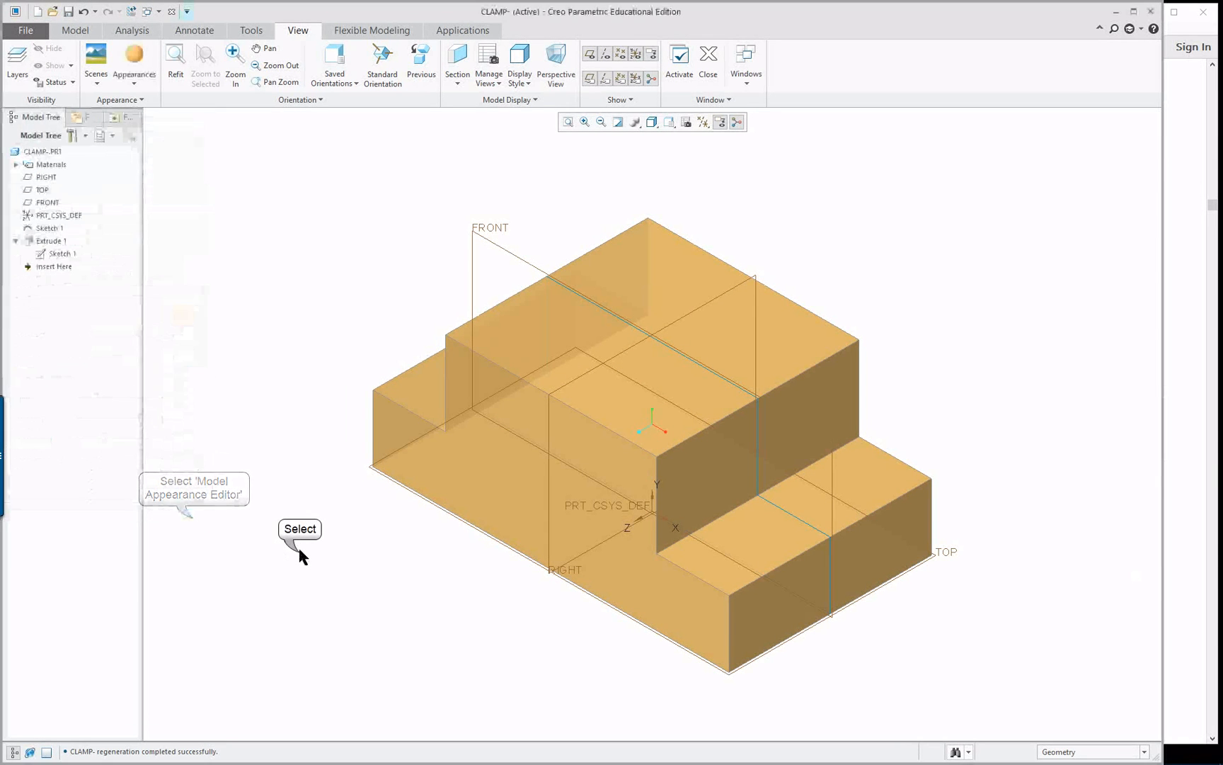
Start a second extrusion from the original Sketch 1 and dismiss the notice about the remove-material default
mouse_move(327, 544)
middle_mouse_down()
mouse_move(369, 469)
mouse_move(341, 544)
middle_mouse_up()
middle_click_drag(213, 301, 327, 200)
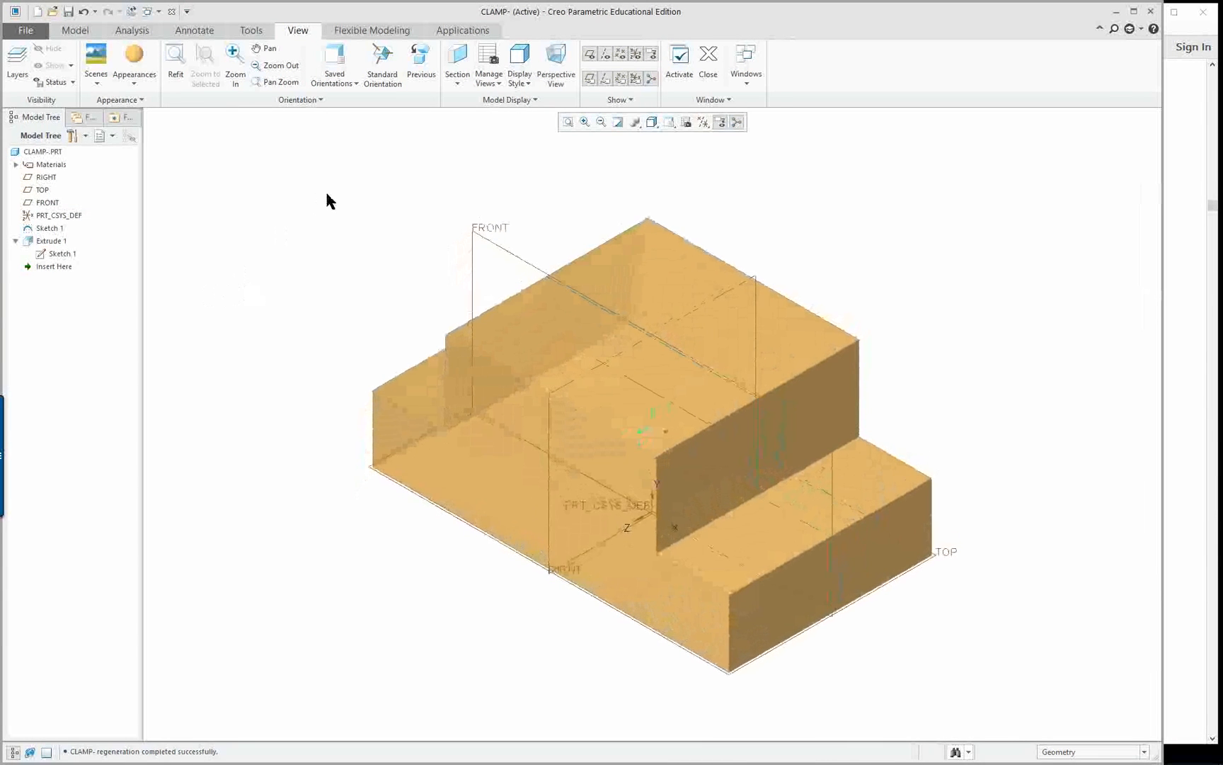
left_click(52, 228)
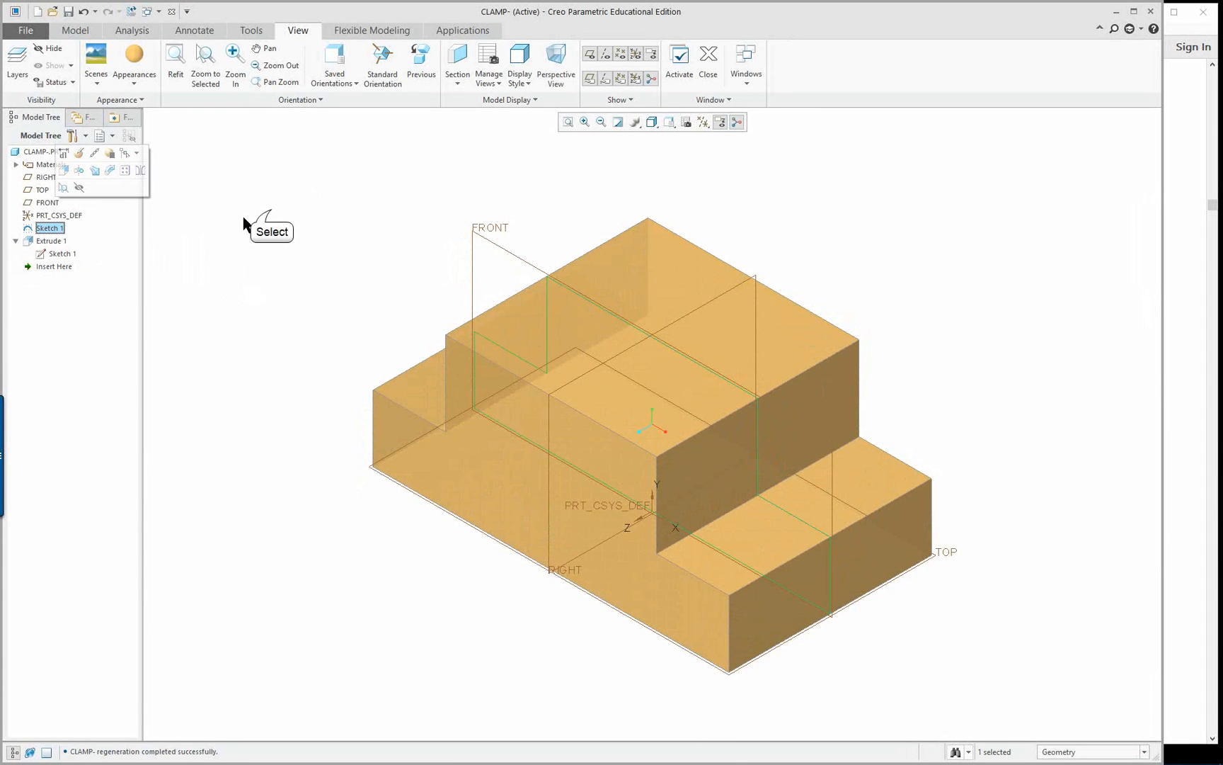
left_click(268, 214)
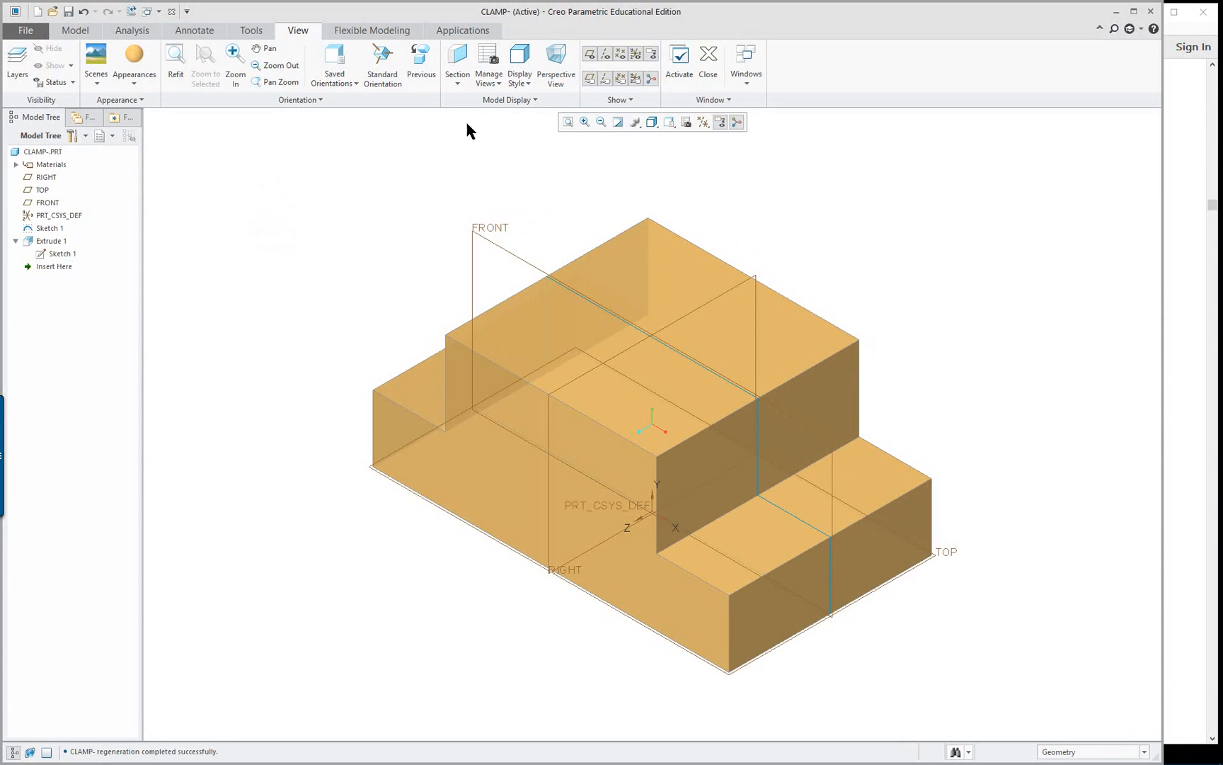
left_click(47, 228)
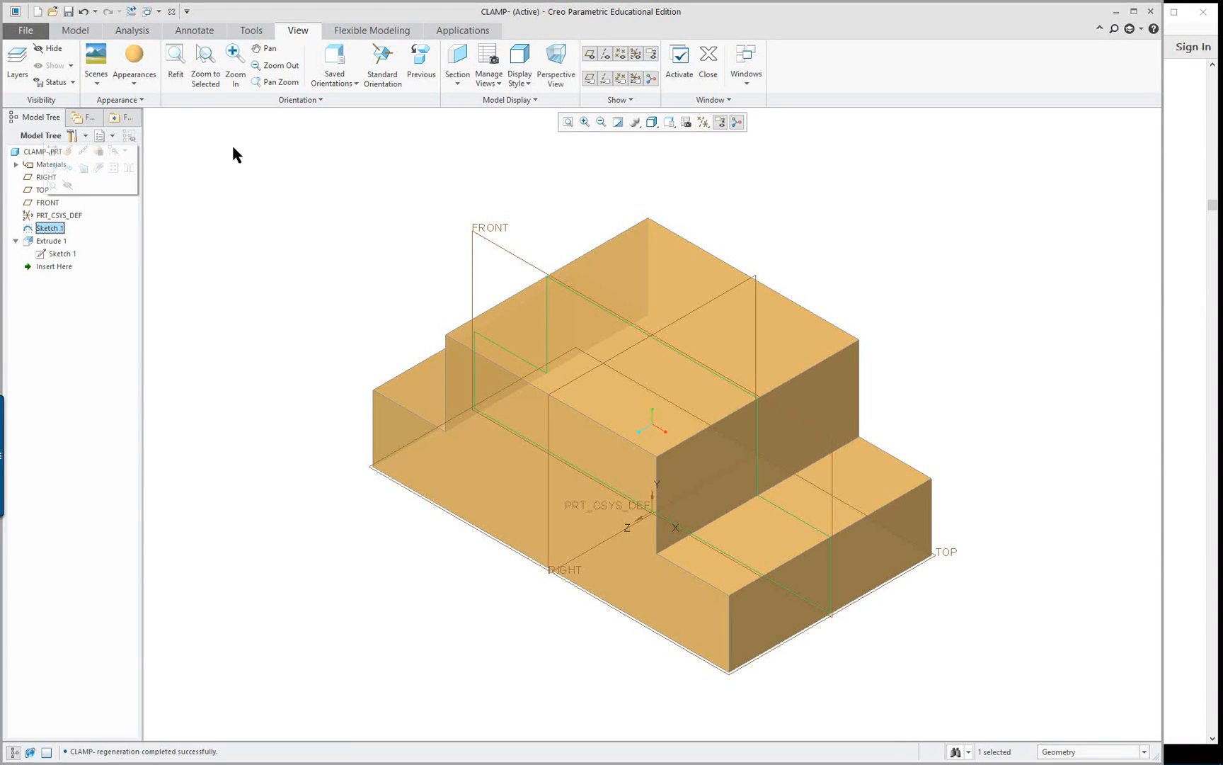
left_click(79, 33)
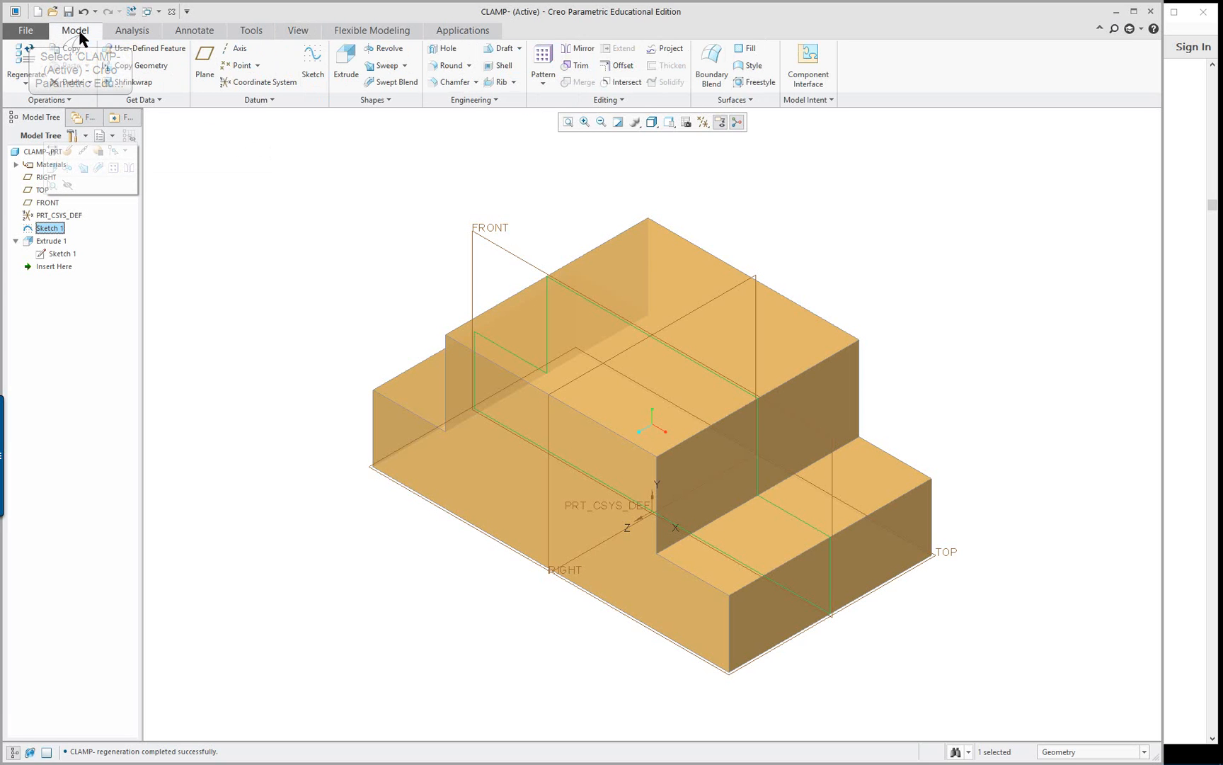
right_click(50, 229)
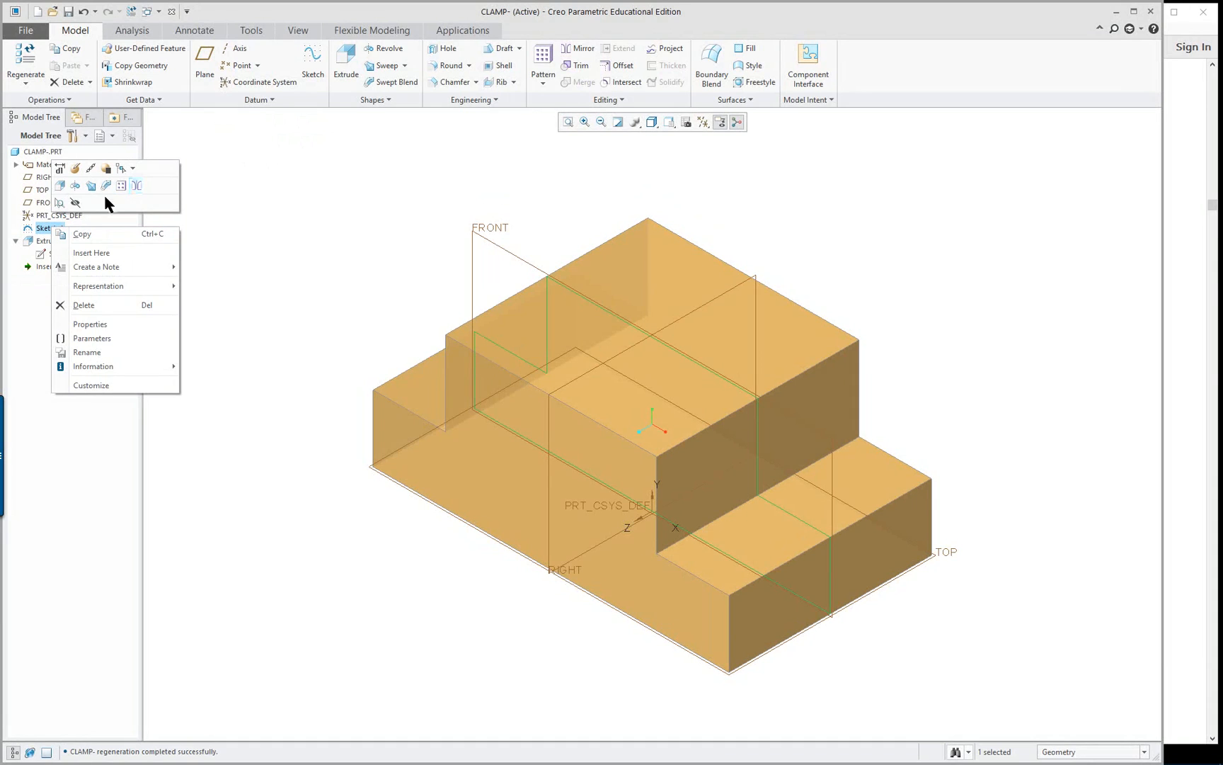
left_click(60, 186)
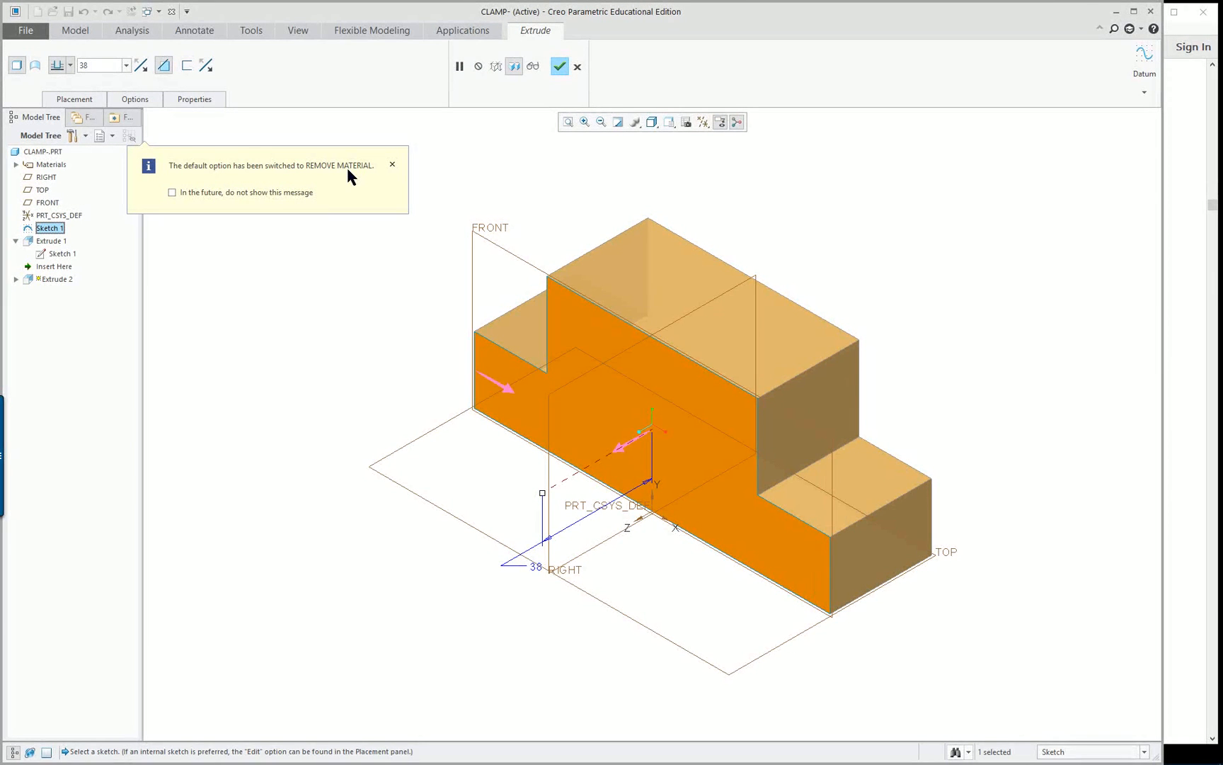
left_click(391, 166)
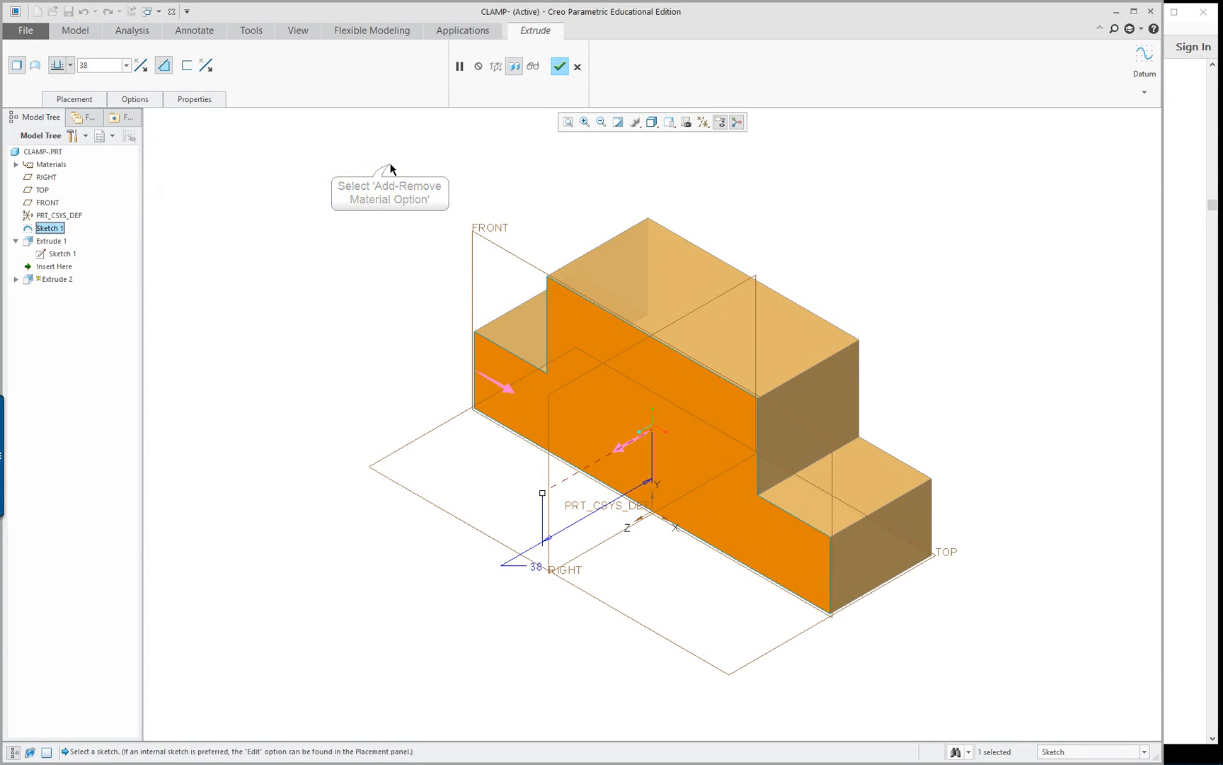
Review the new extrusion's material removal options and open its sketch placement settings
left_click(164, 66)
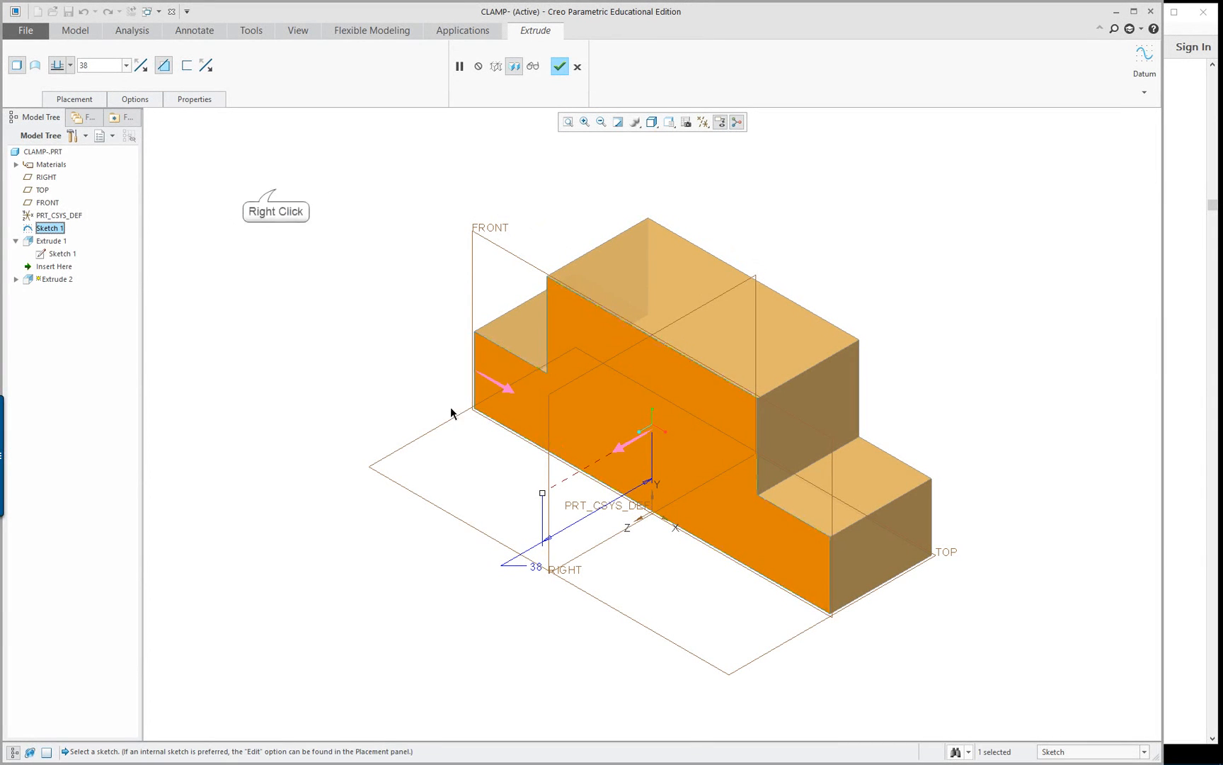
right_click(276, 189)
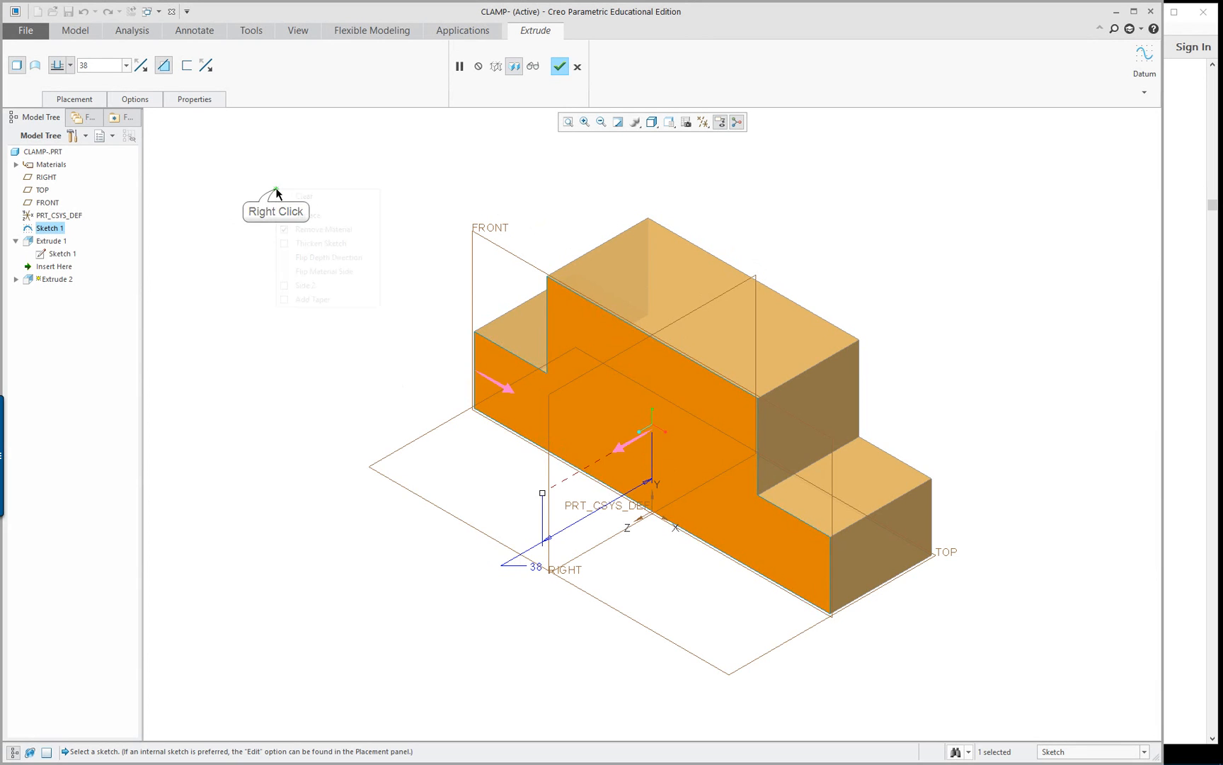
left_click(223, 216)
left_click(80, 104)
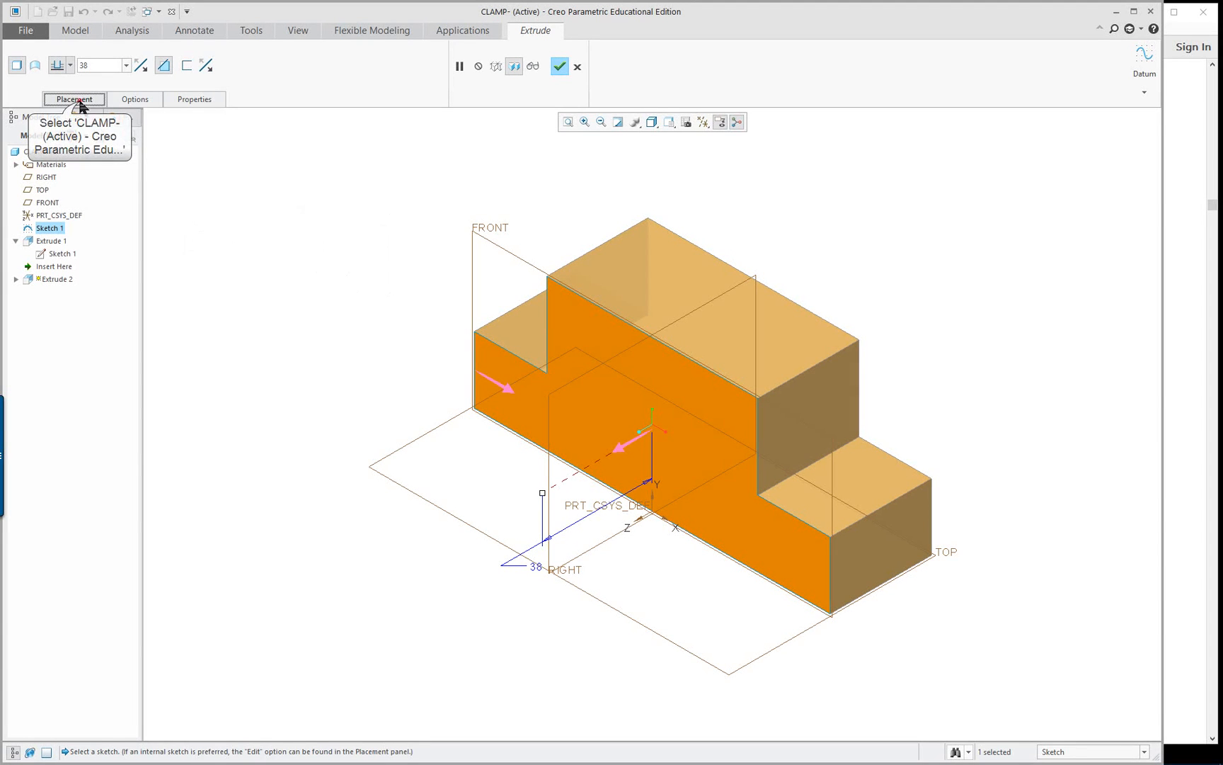
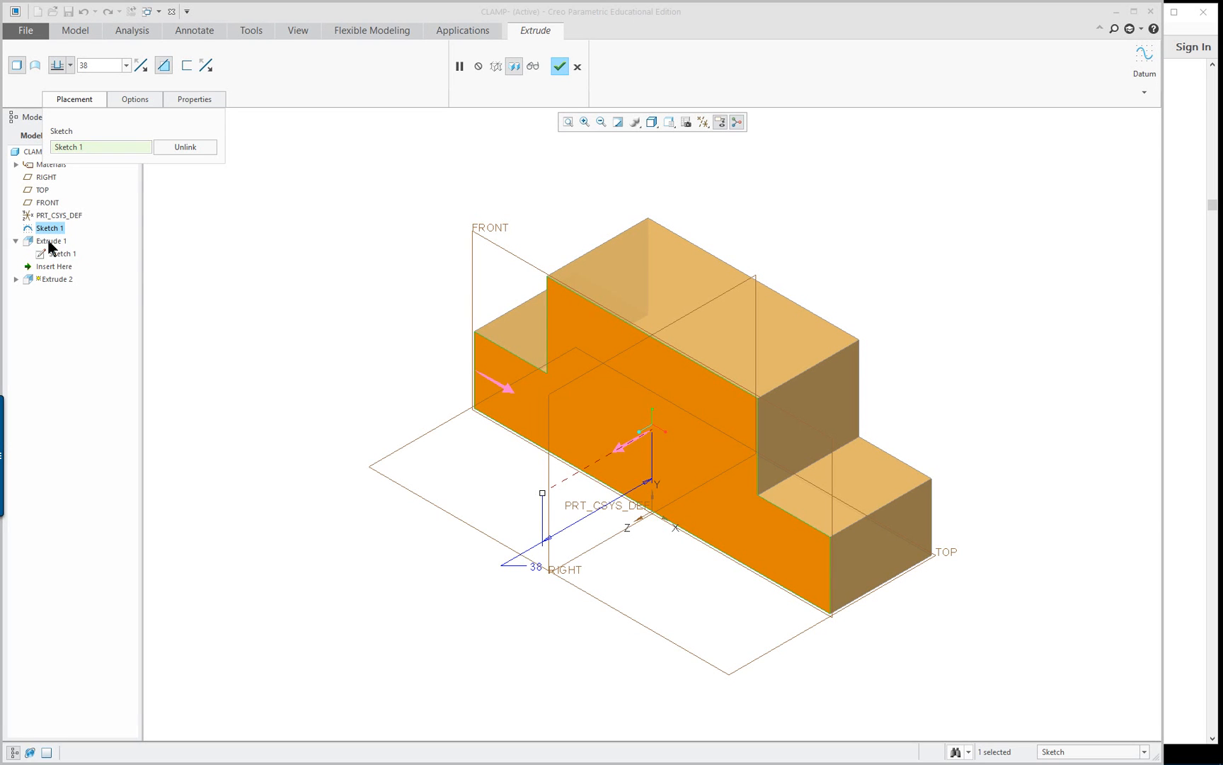
Unlink the extrusion from Sketch 1 to make an internal section copy, and undo a trial move of its upper corner
left_click(182, 148)
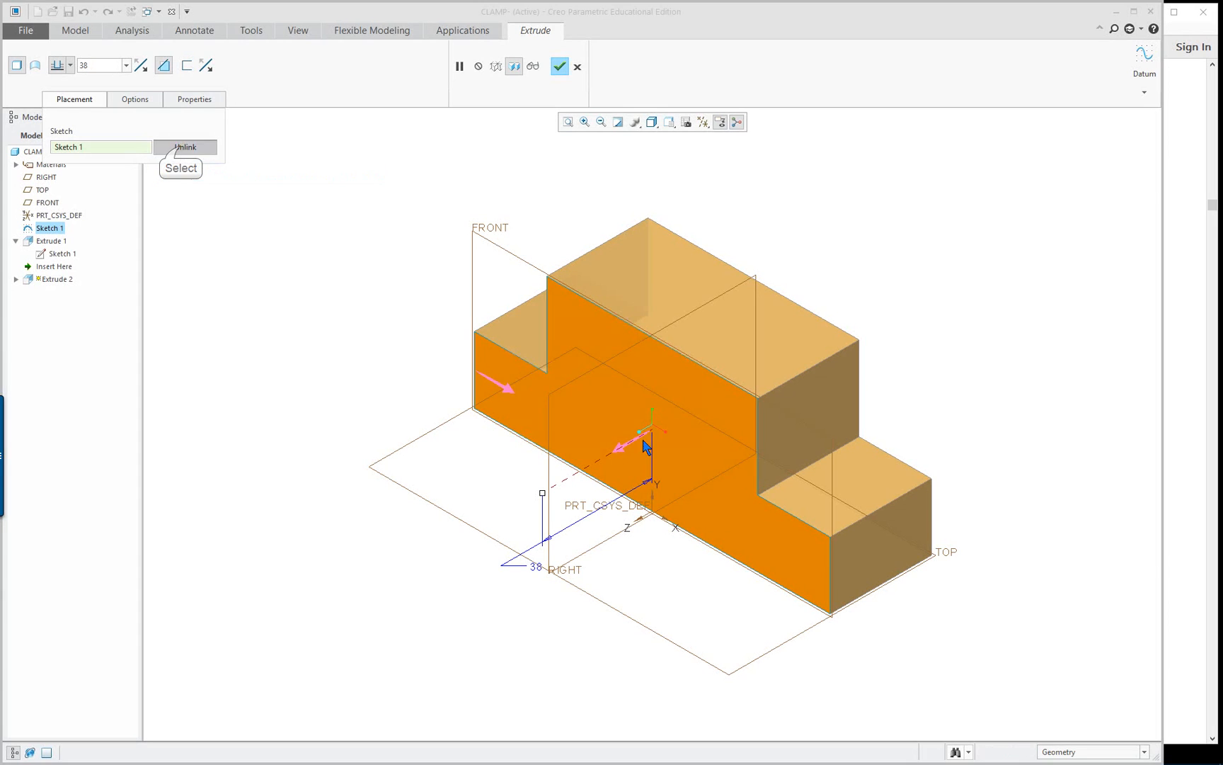
left_click(646, 439)
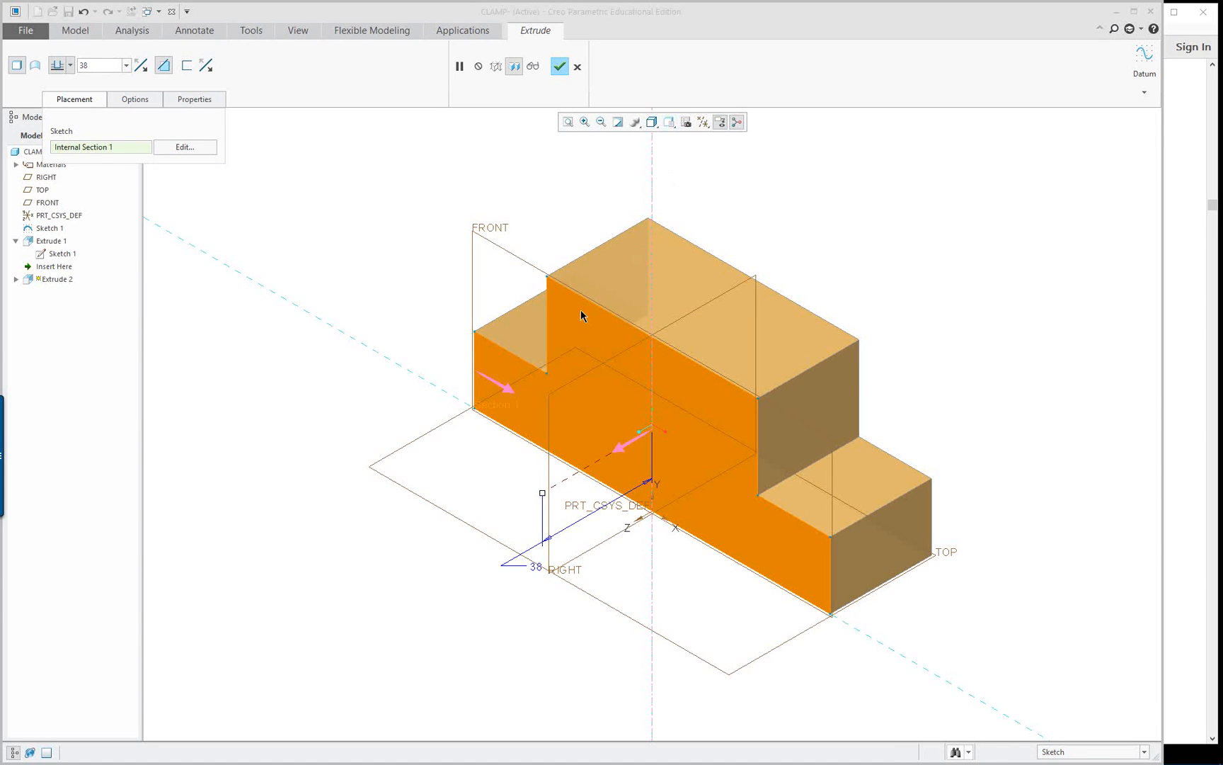
left_click_drag(548, 281, 552, 284)
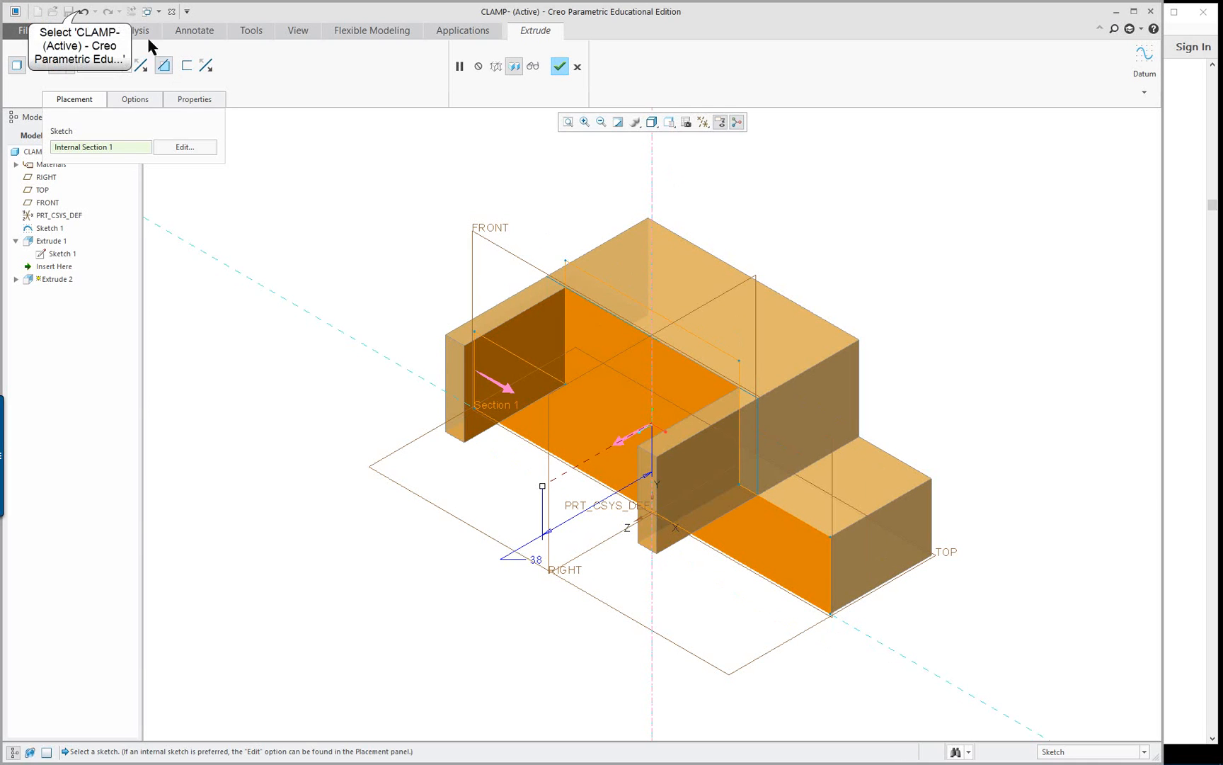
left_click(83, 12)
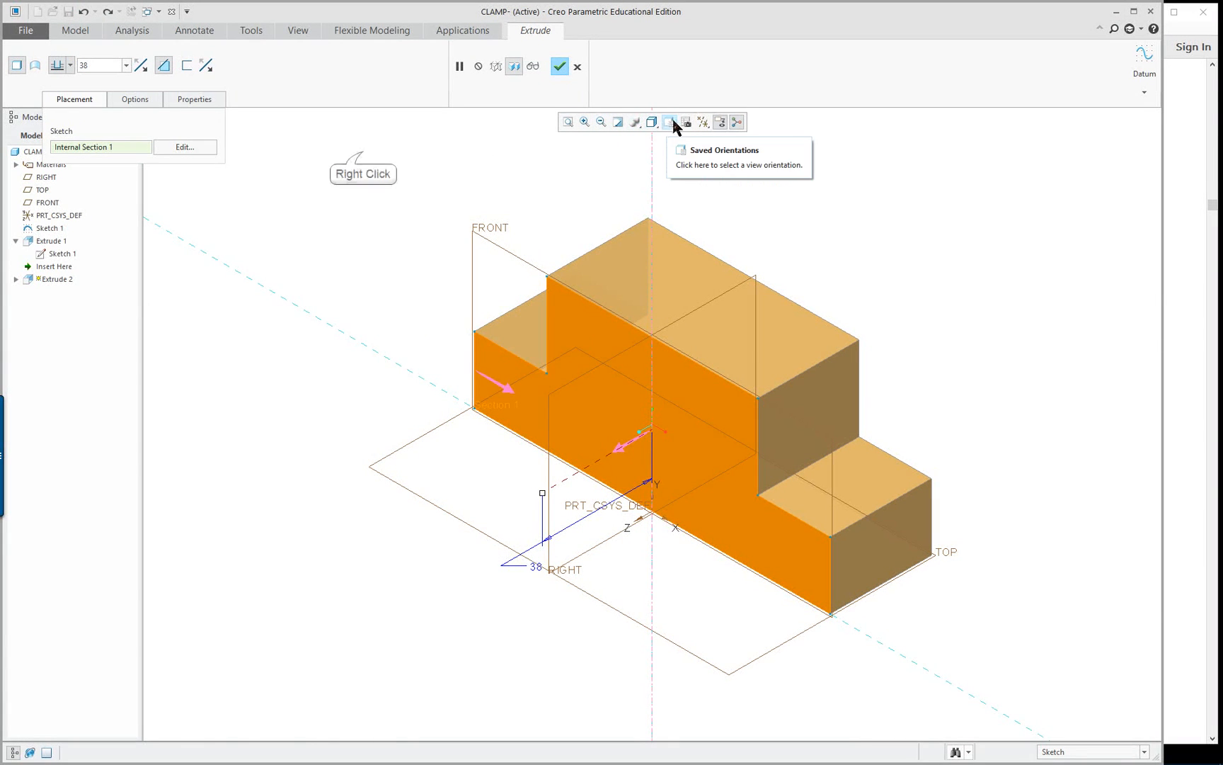
Open the internal sketch, orient it parallel to the screen and reshape its raised middle to about 60 wide and 30 high
right_click(363, 151)
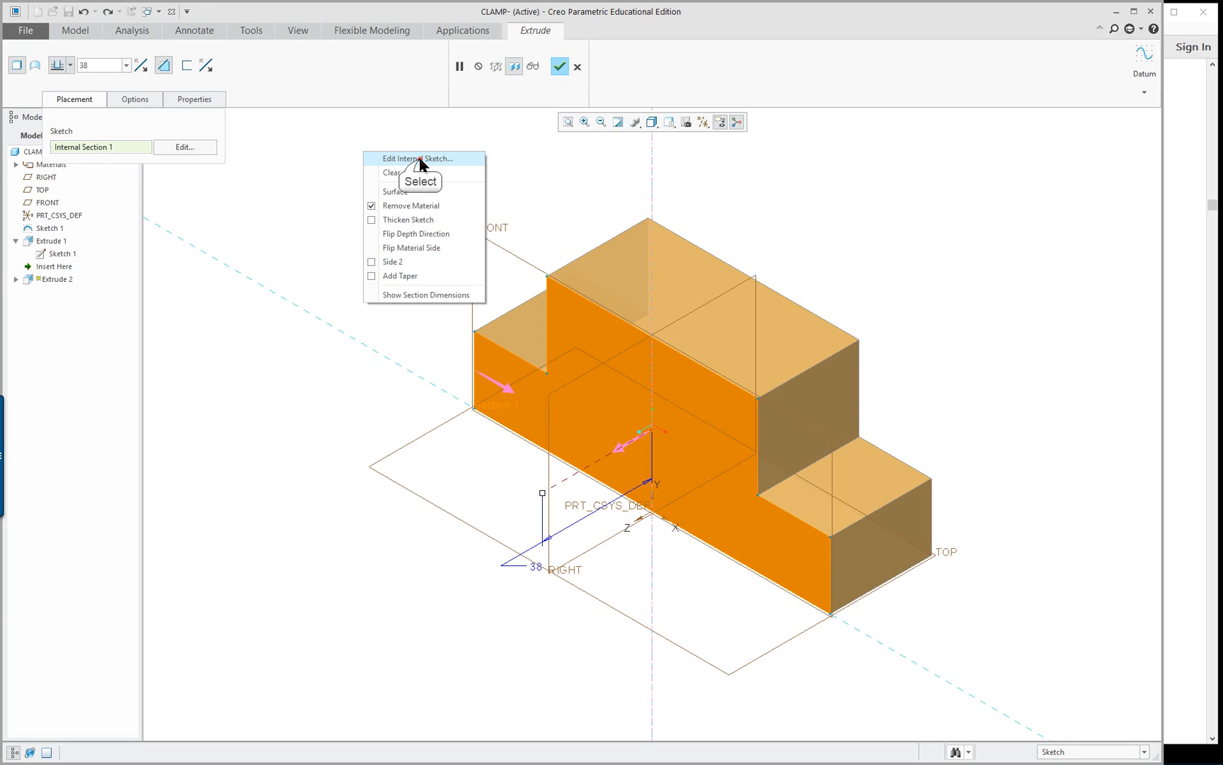
left_click(421, 160)
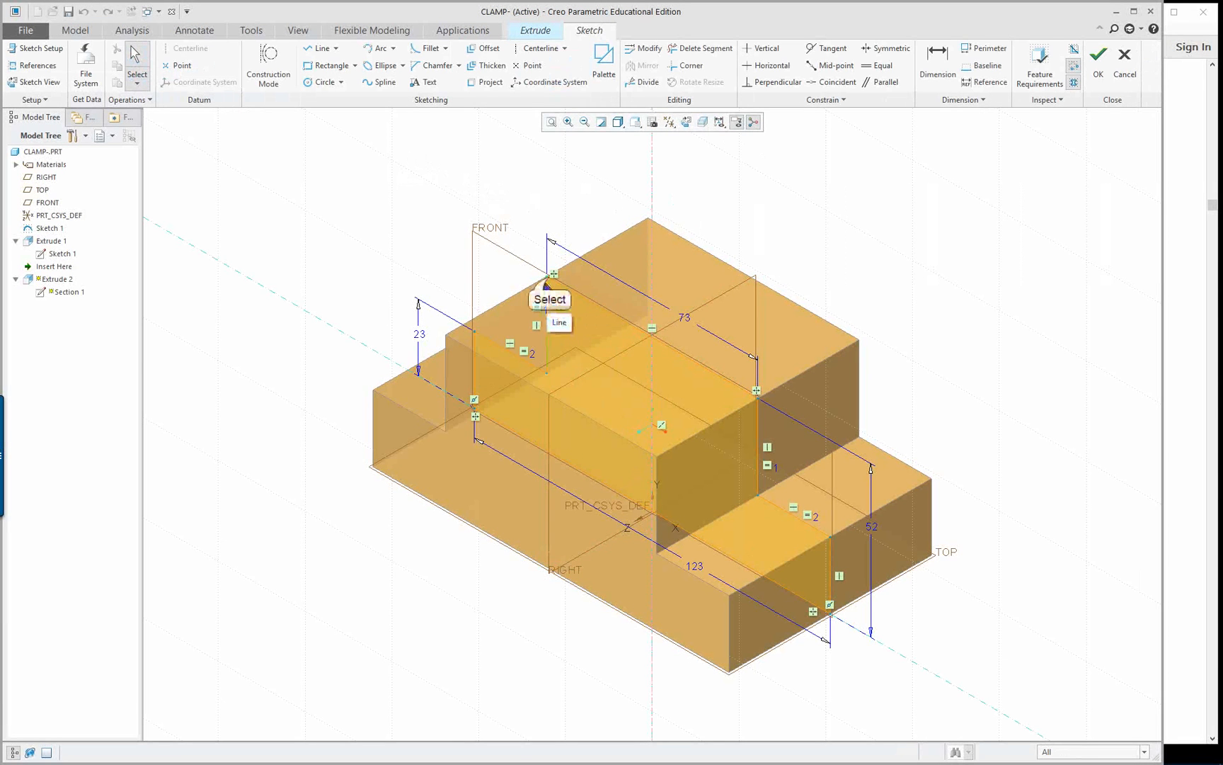
left_click_drag(550, 279, 553, 315)
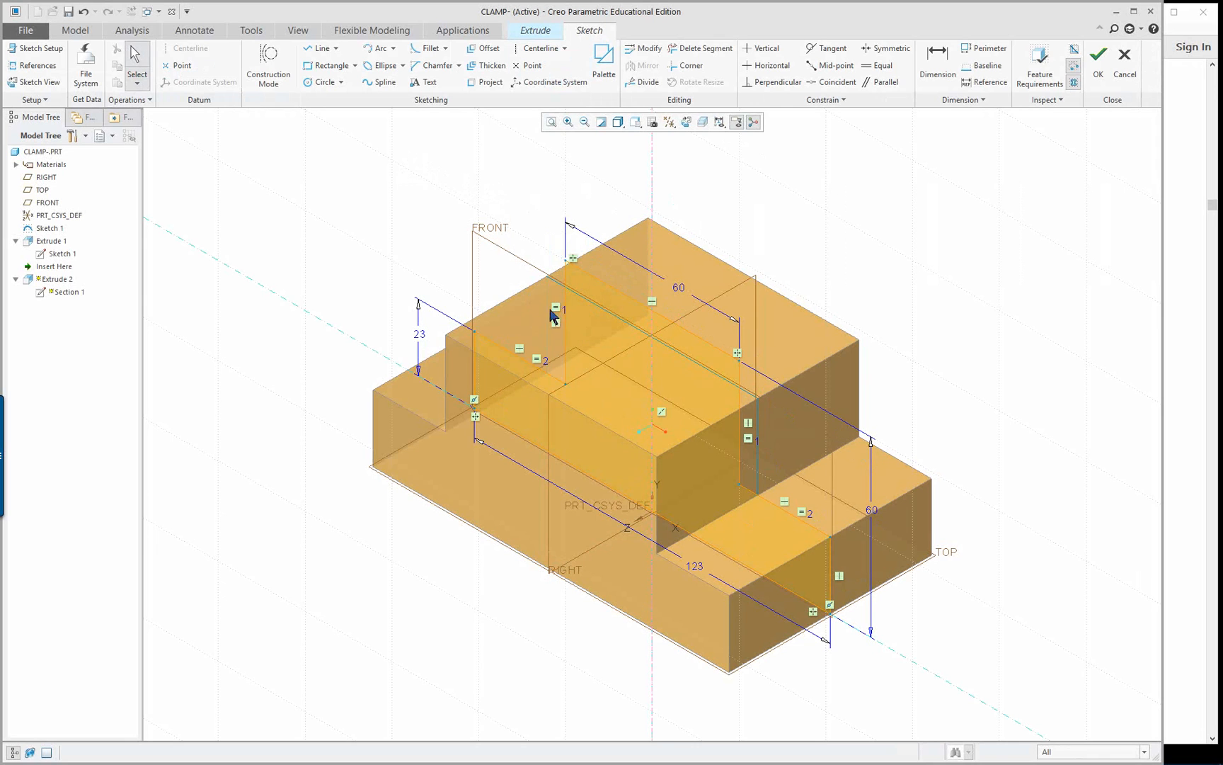
left_click(689, 127)
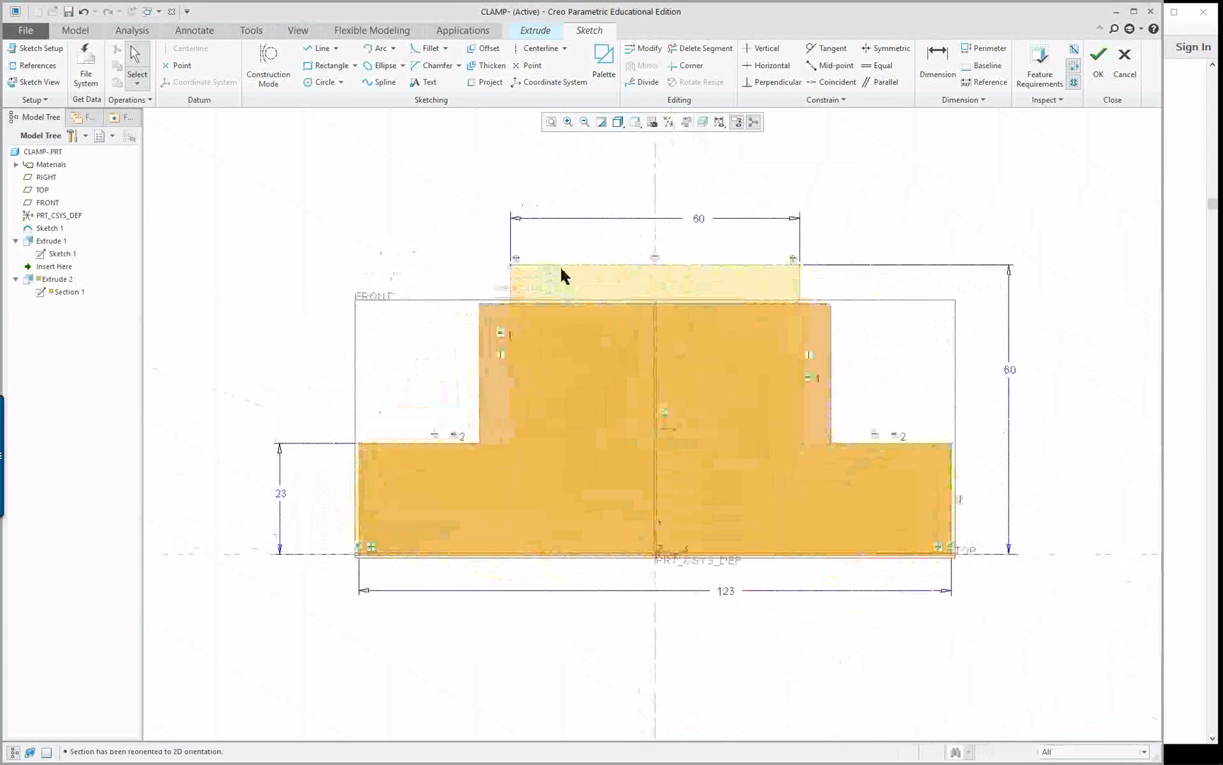
left_click(516, 270)
left_click_drag(513, 276, 508, 355)
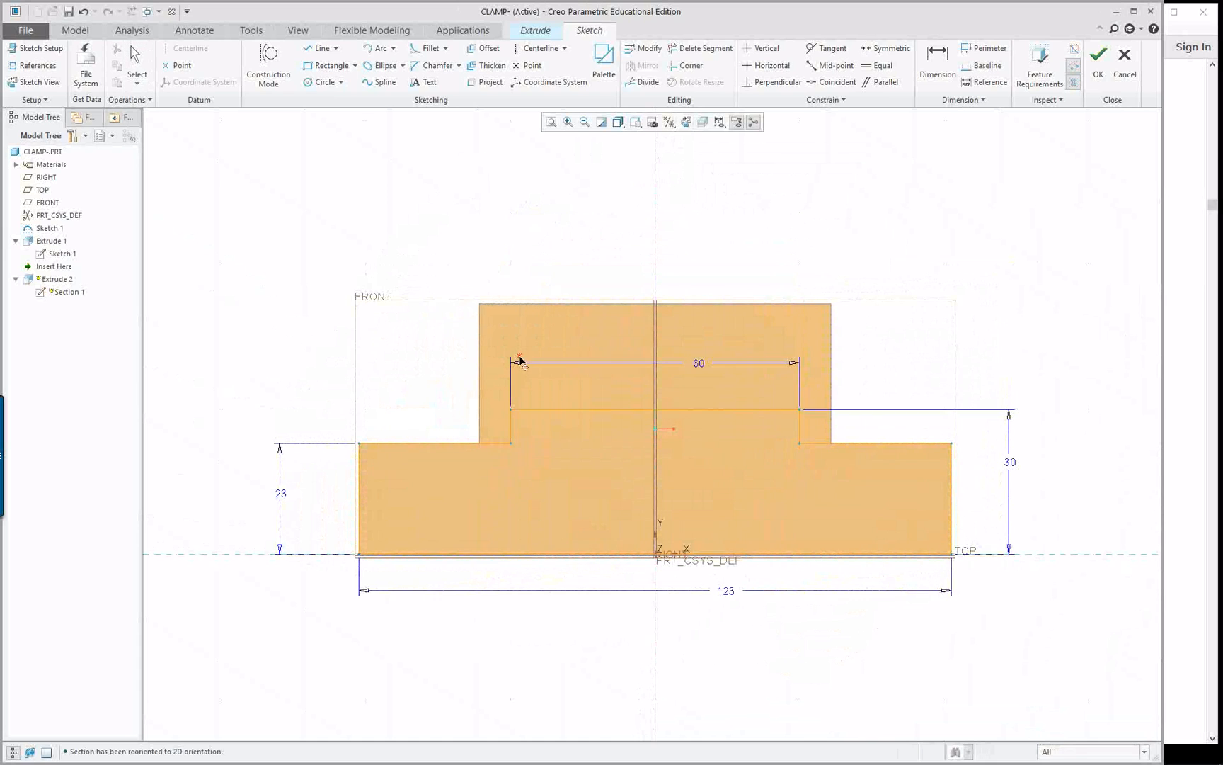
Turn off grid display and grid snapping in the Sketcher options, without saving the settings to a configuration file
left_click(26, 31)
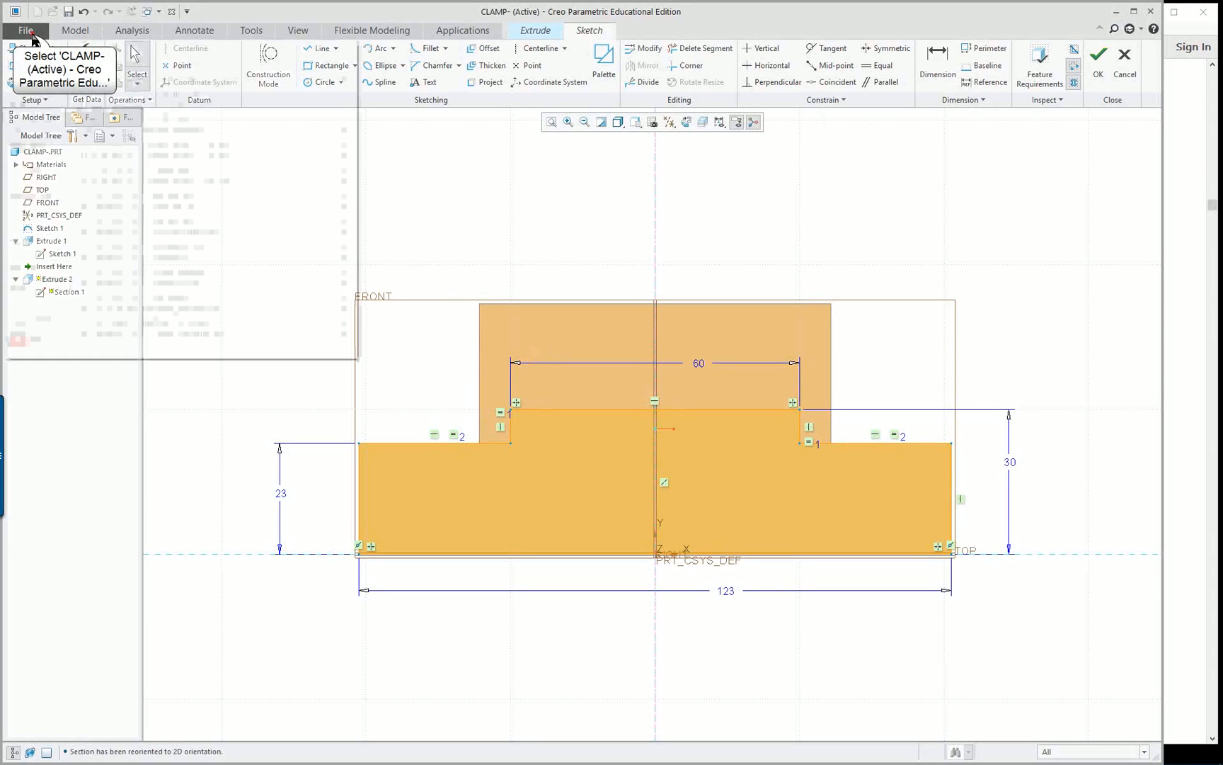
left_click(40, 317)
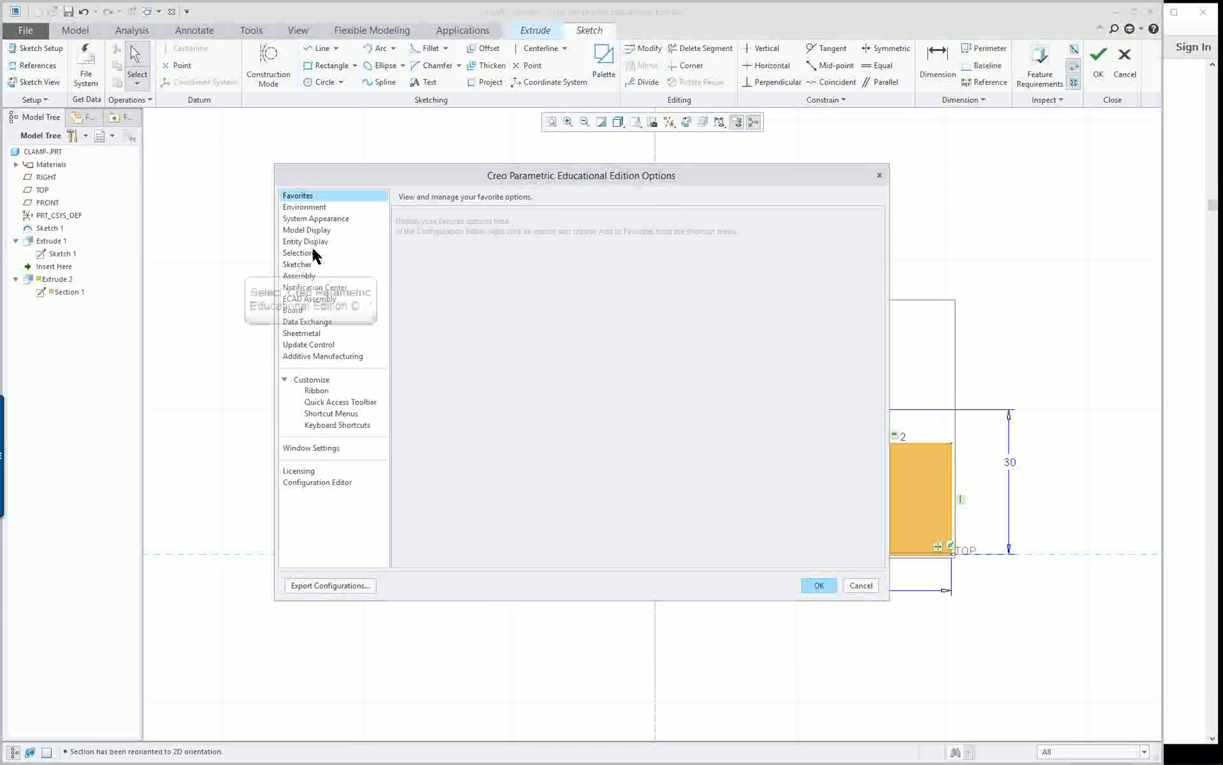
left_click(309, 265)
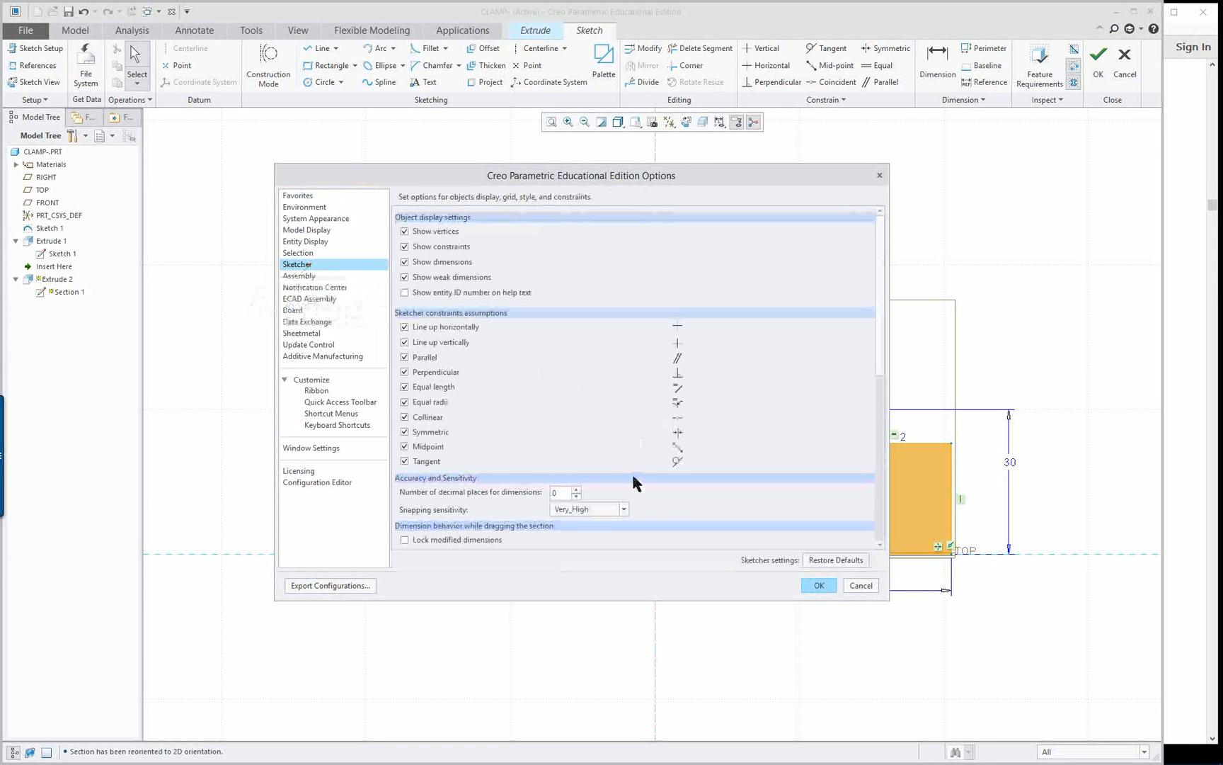
scroll(587, 442, "down", 2)
left_click(524, 476)
left_click(404, 524)
left_click(404, 540)
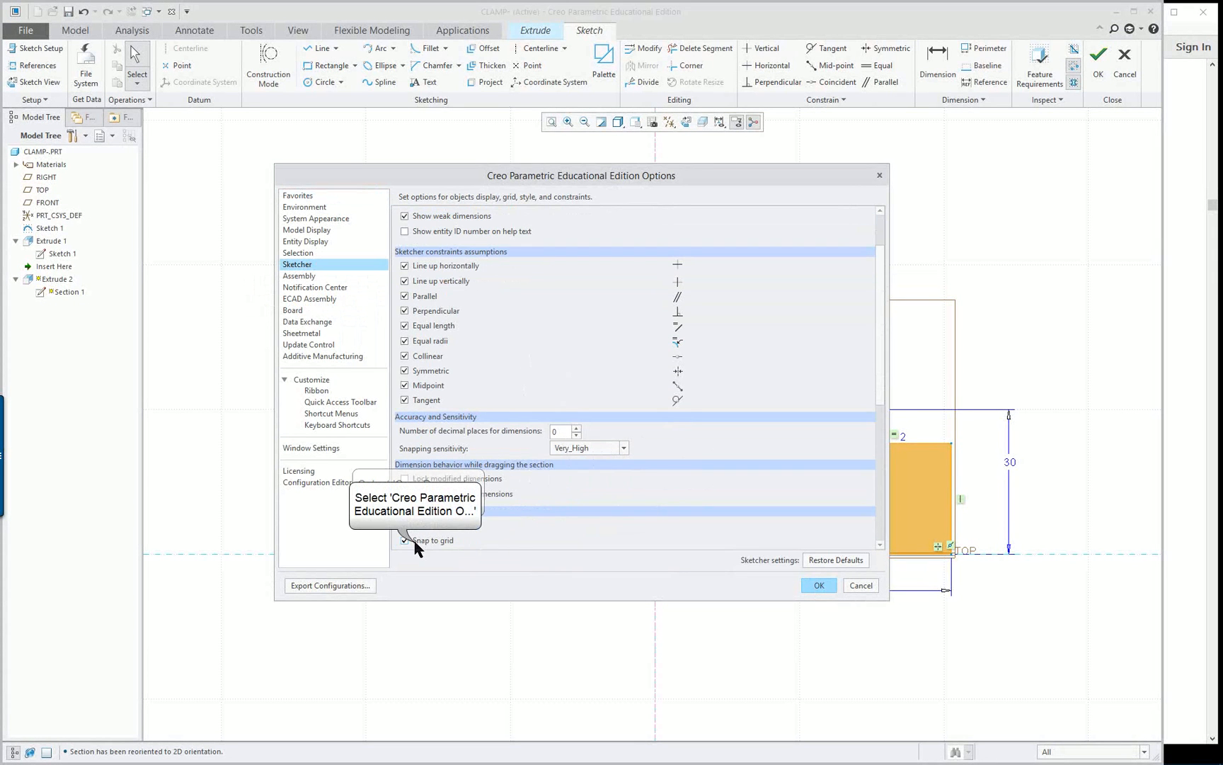
scroll(639, 544, "down", 2)
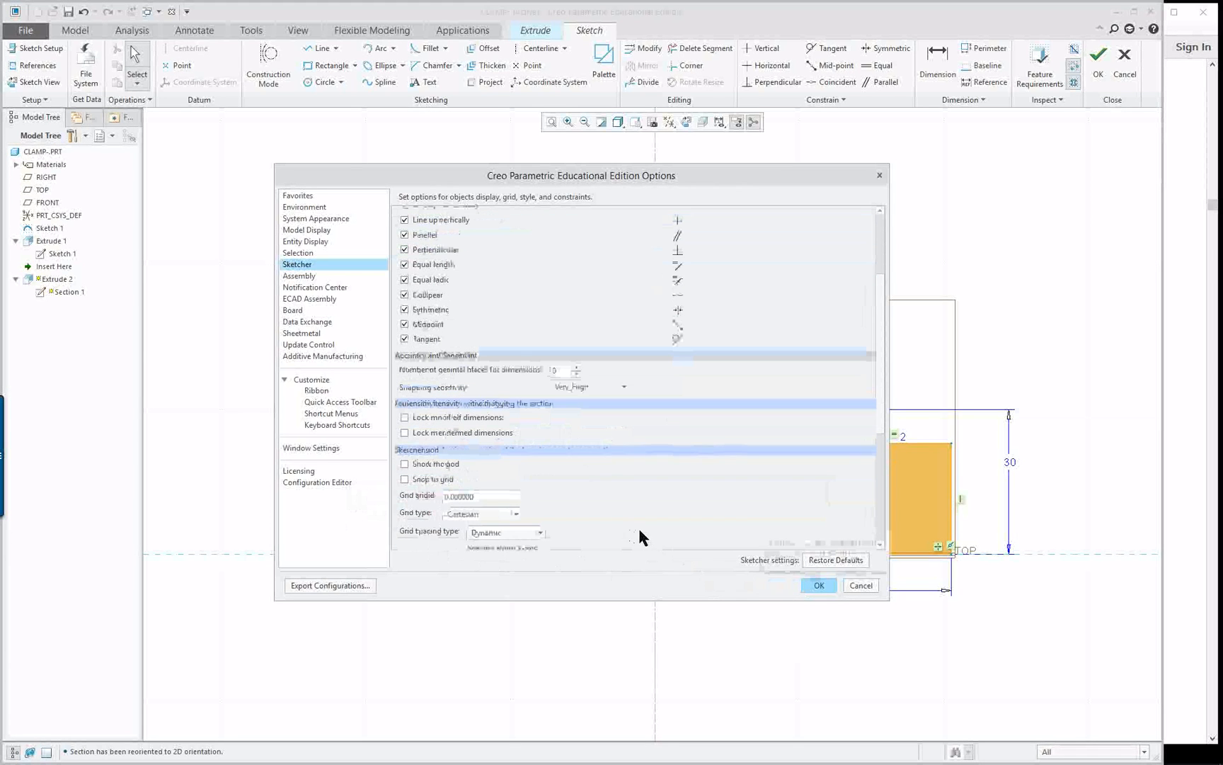
left_click(819, 585)
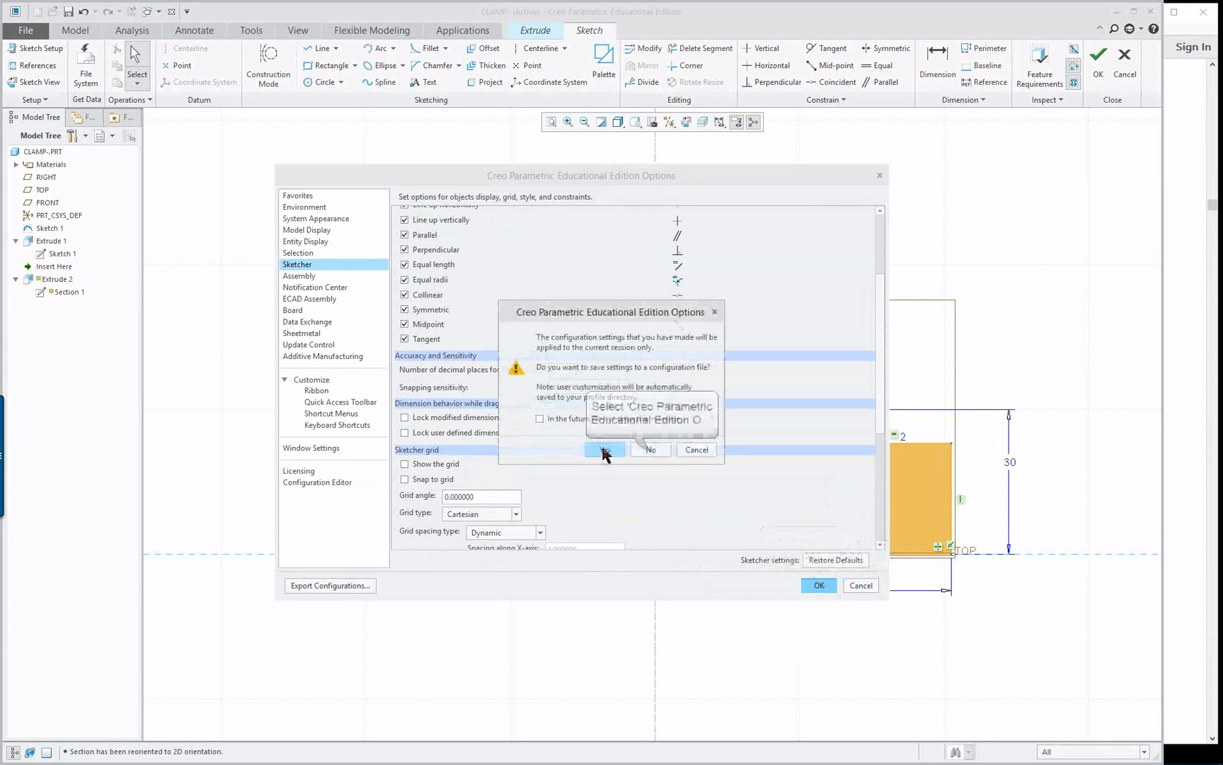
left_click(650, 447)
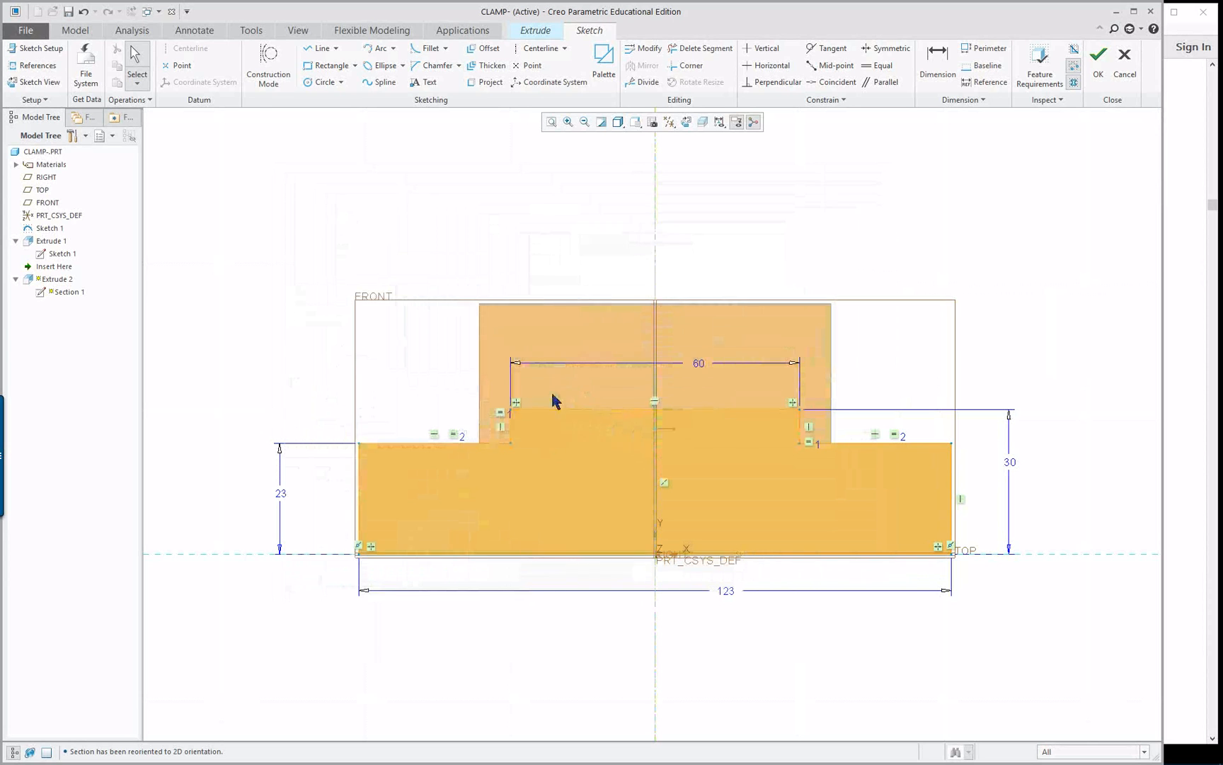
Shrink the section to about 64 wide with 16 high side steps and a raised middle about 46 wide and 37 high
mouse_move(359, 444)
left_mouse_down()
mouse_move(393, 468)
mouse_move(456, 473)
left_mouse_up()
left_click_drag(511, 409, 546, 381)
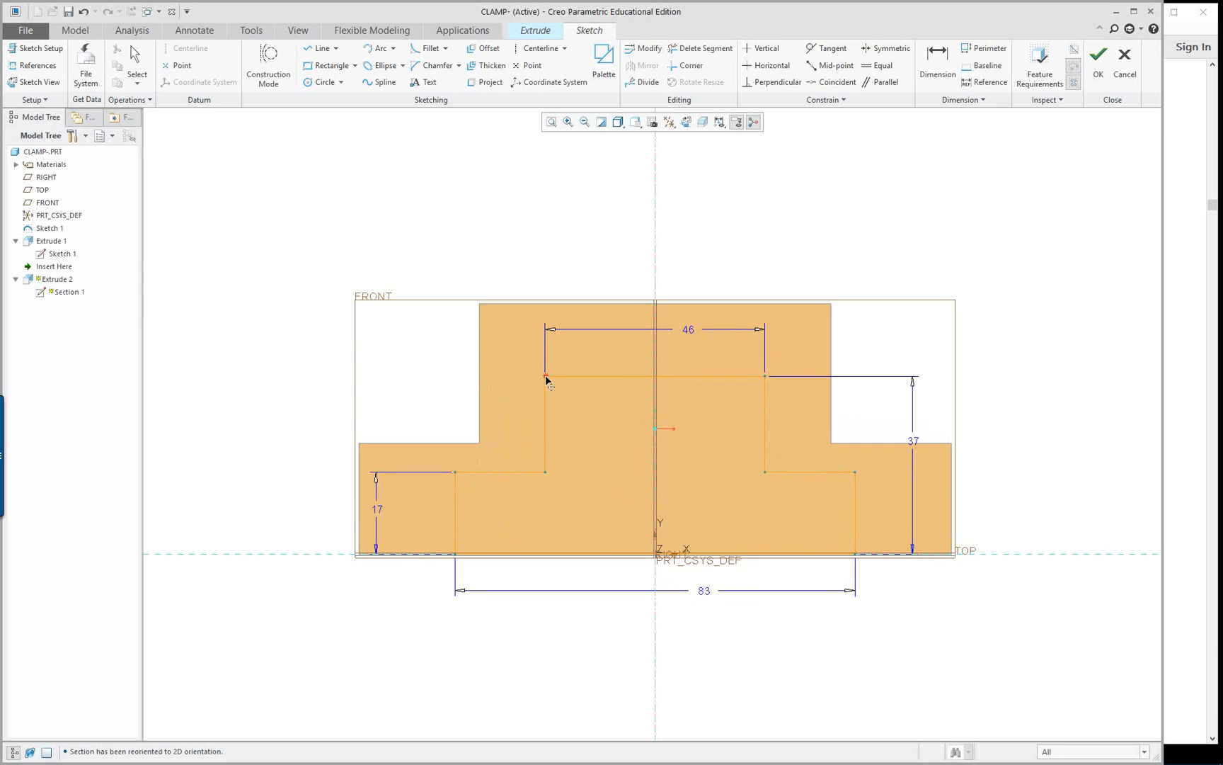
left_click_drag(455, 472, 503, 480)
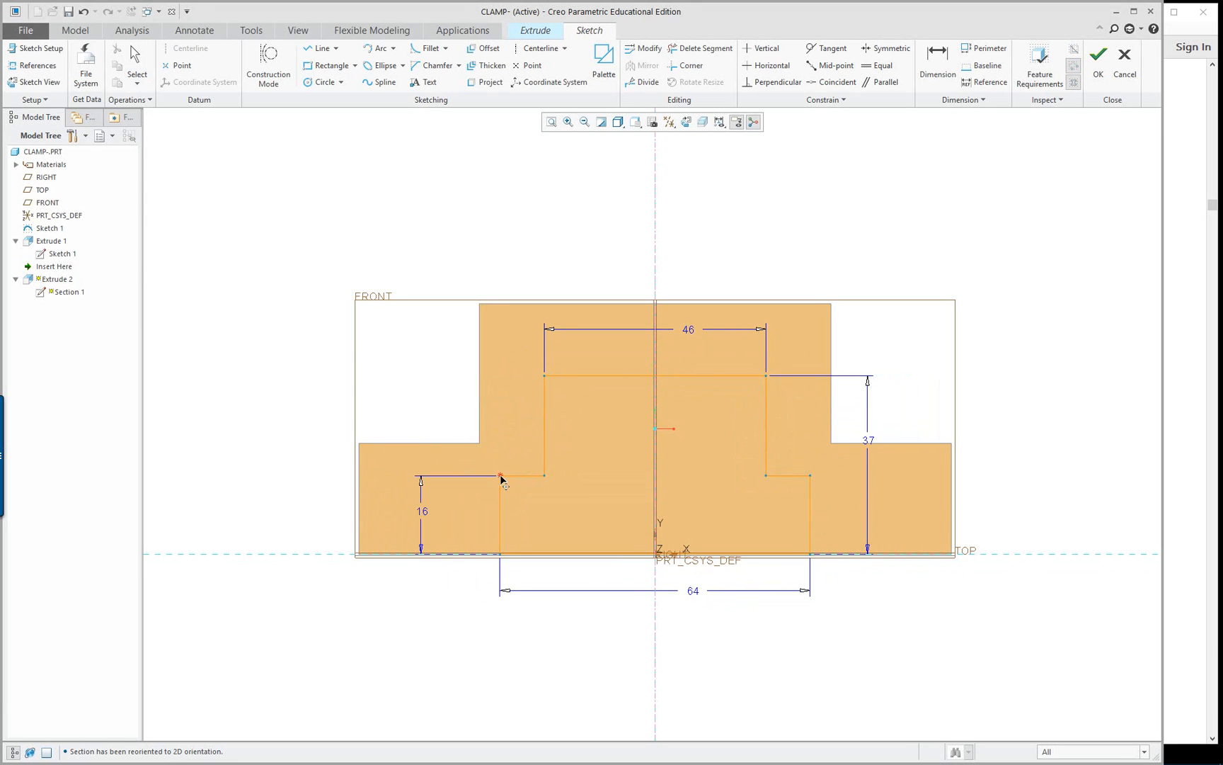
Check the reference drawing and set the section's side step height to 13 and its base width to 54
left_click(1198, 511)
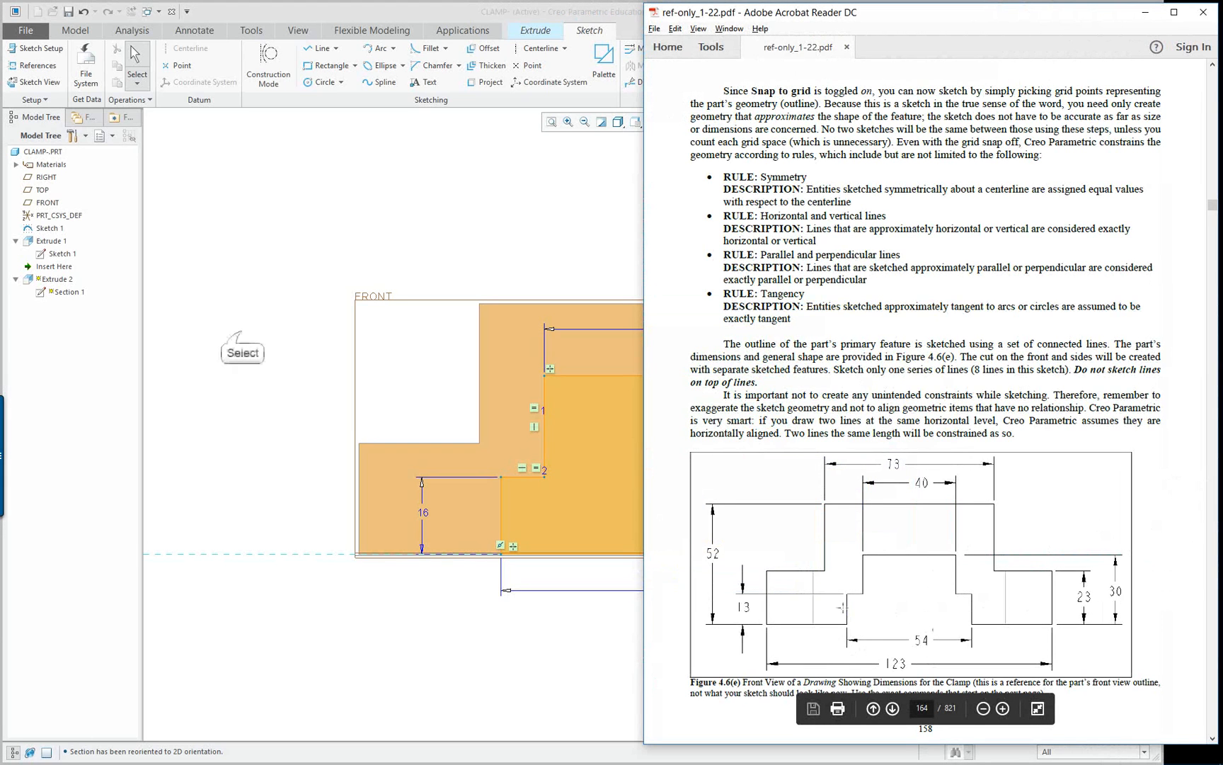
left_click(242, 336)
double_click(422, 515)
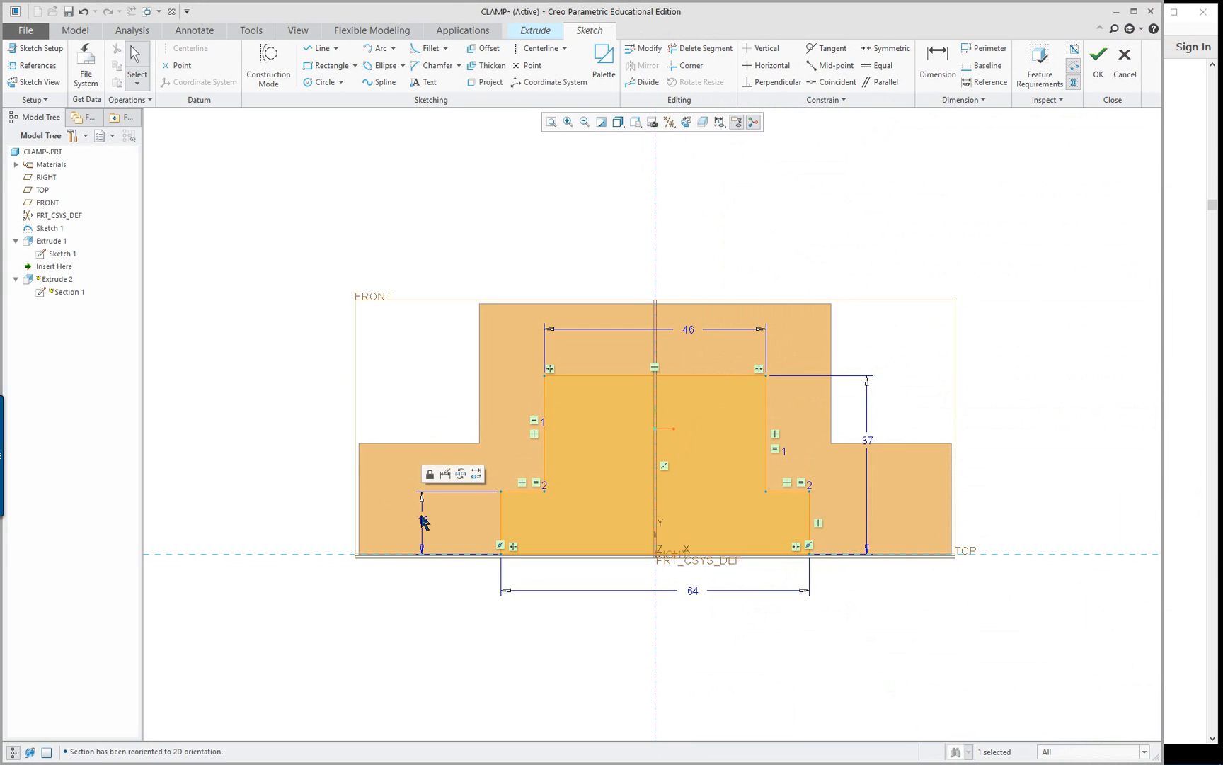
double_click(691, 594)
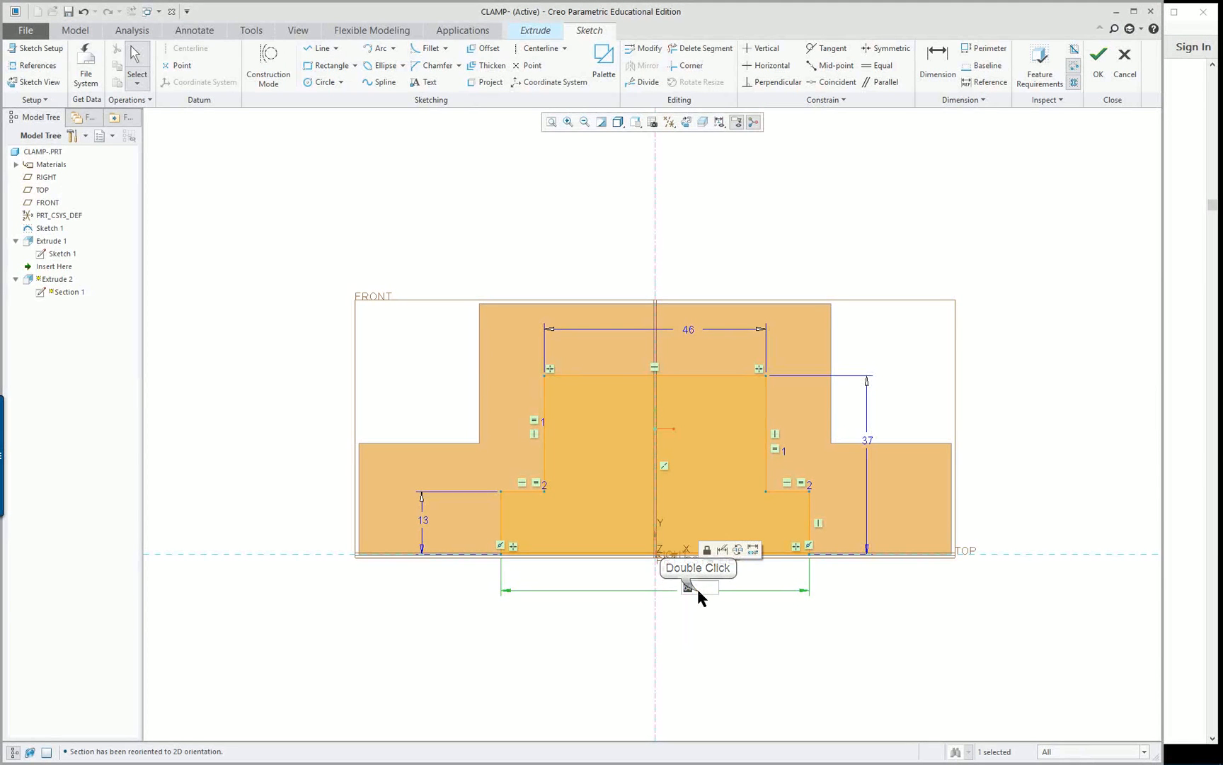
type("54")
key("Return")
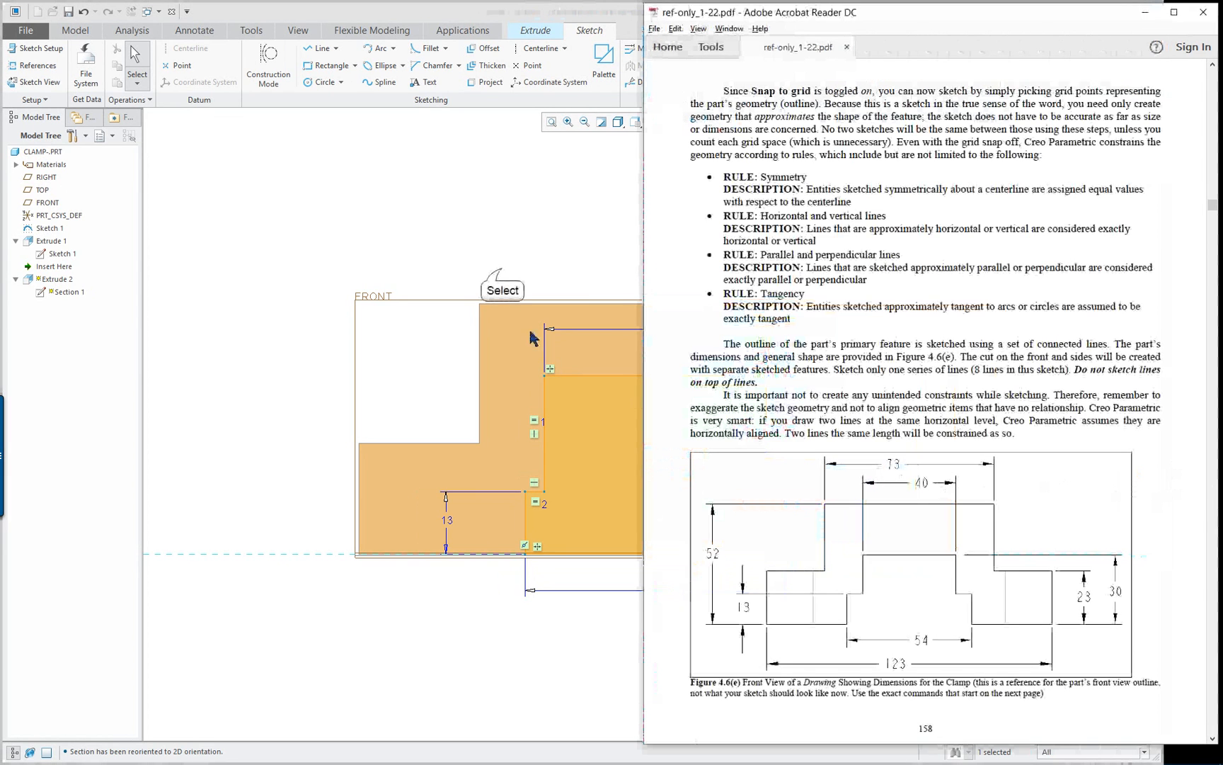
Set the width of the section's raised middle to 40
double_click(699, 333)
double_click(690, 330)
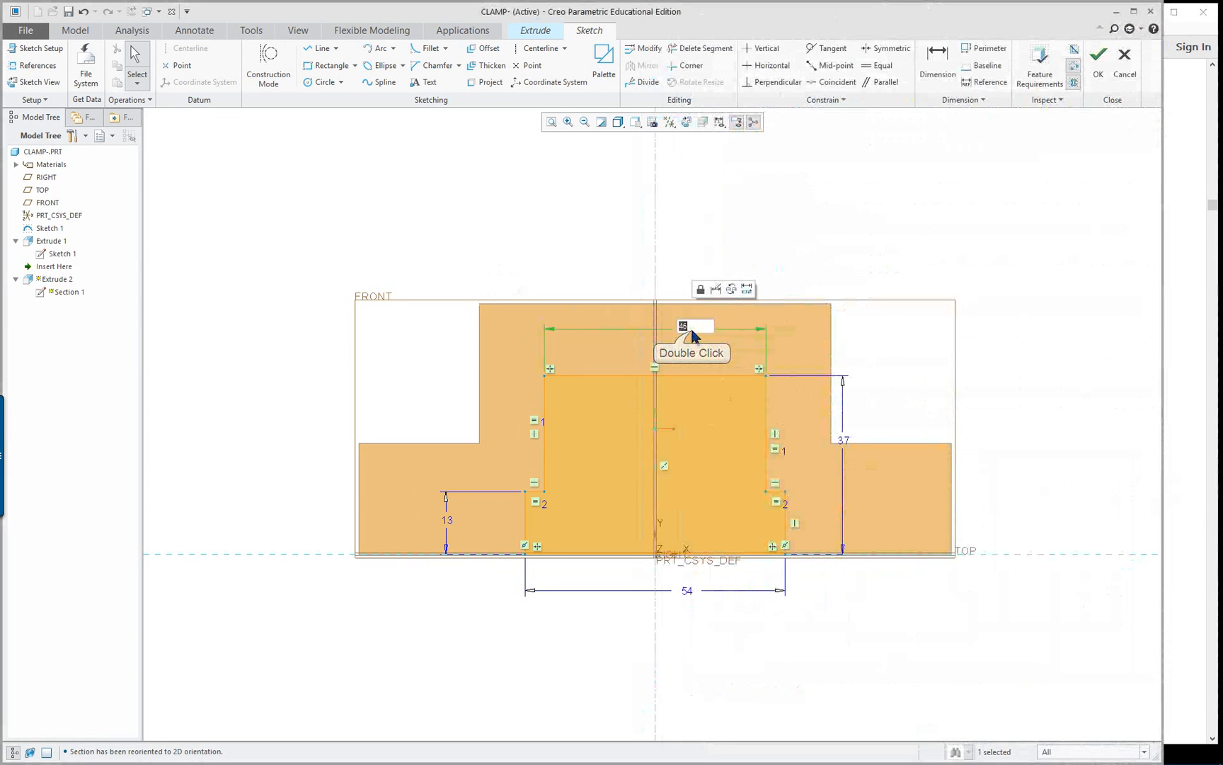
type("40")
key("Return")
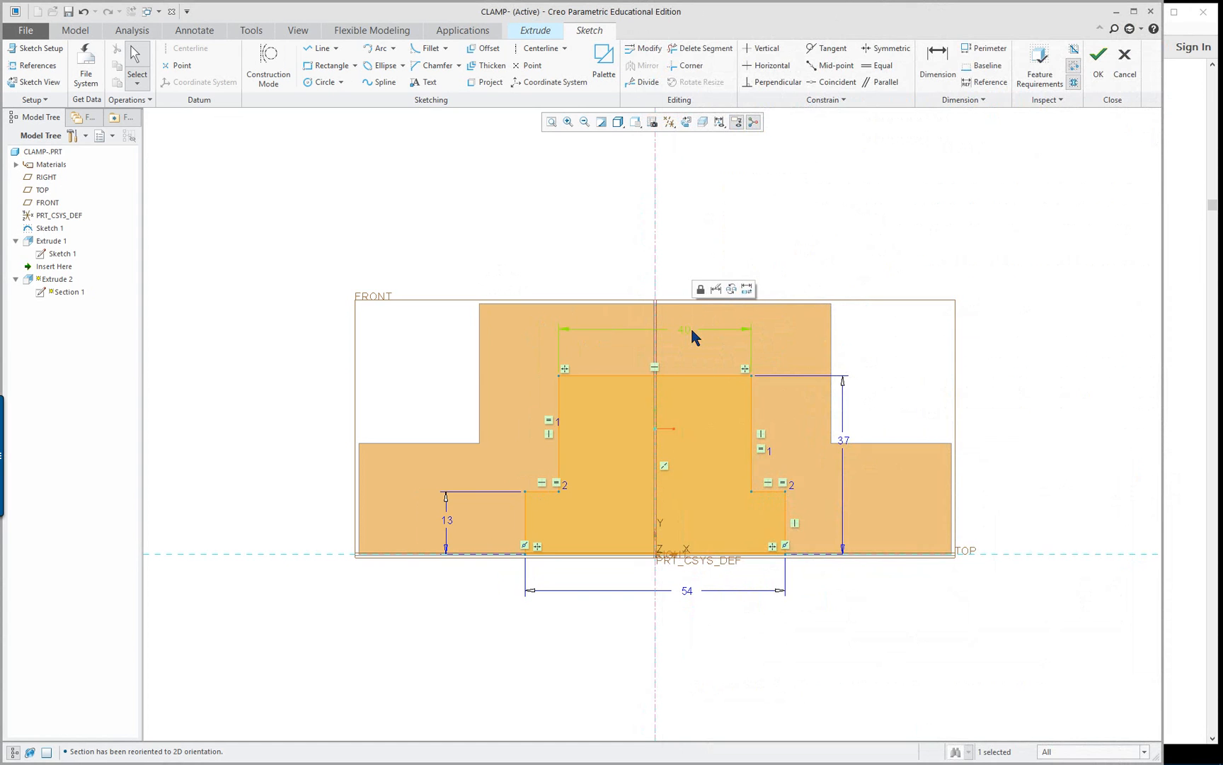
Show the model in Hidden Line display and inspect the section inside the clamp body from an angled view
middle_click_drag(688, 325, 645, 362)
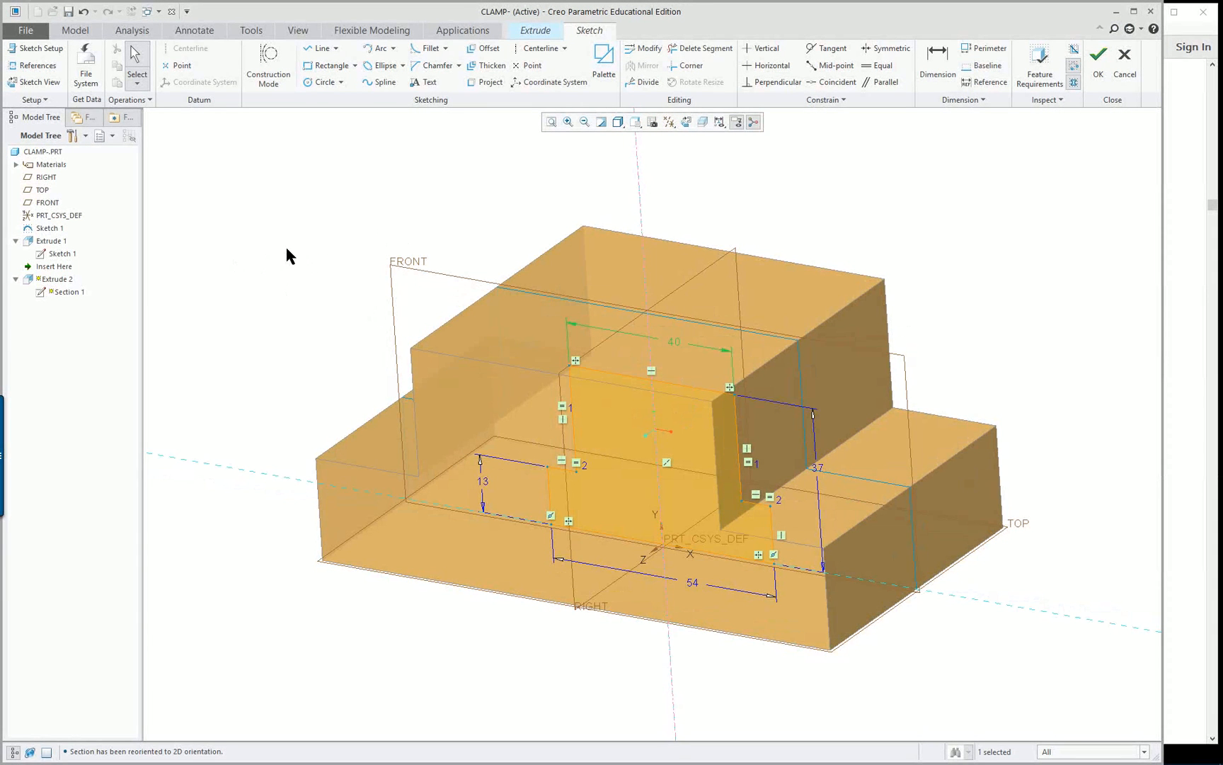
middle_click_drag(821, 538, 784, 520)
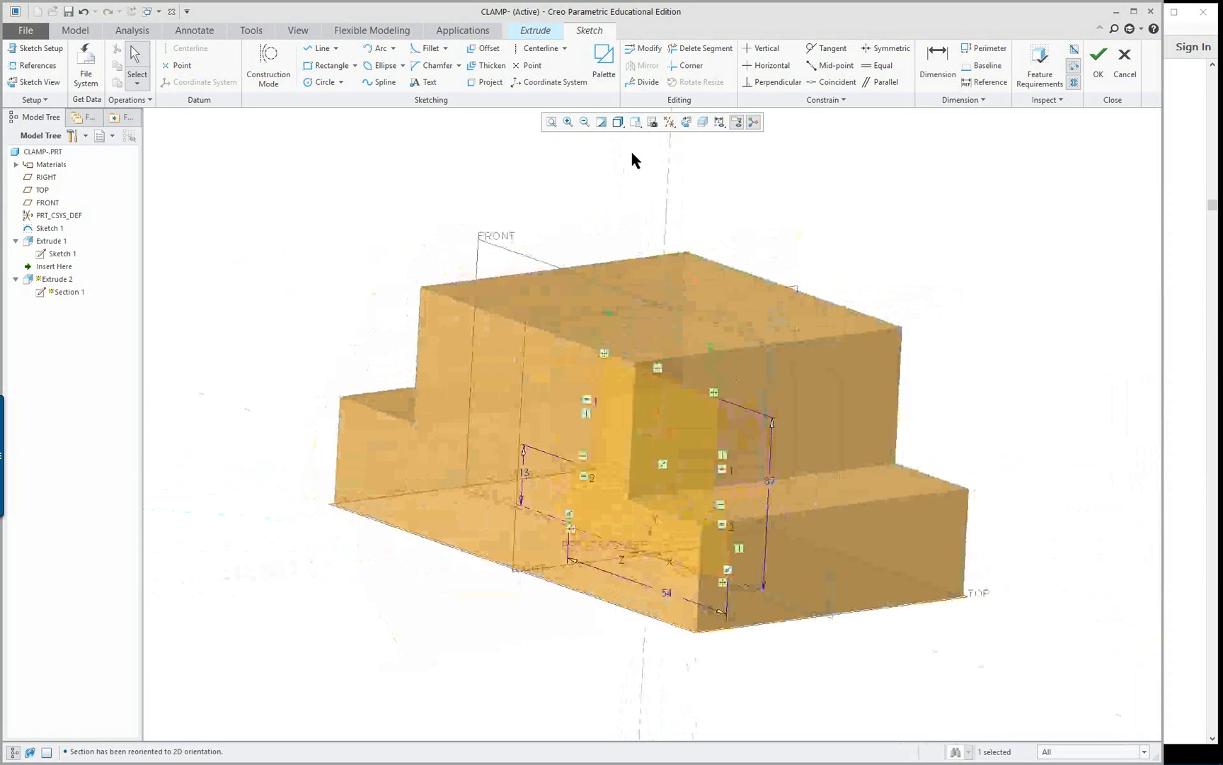
left_click(625, 124)
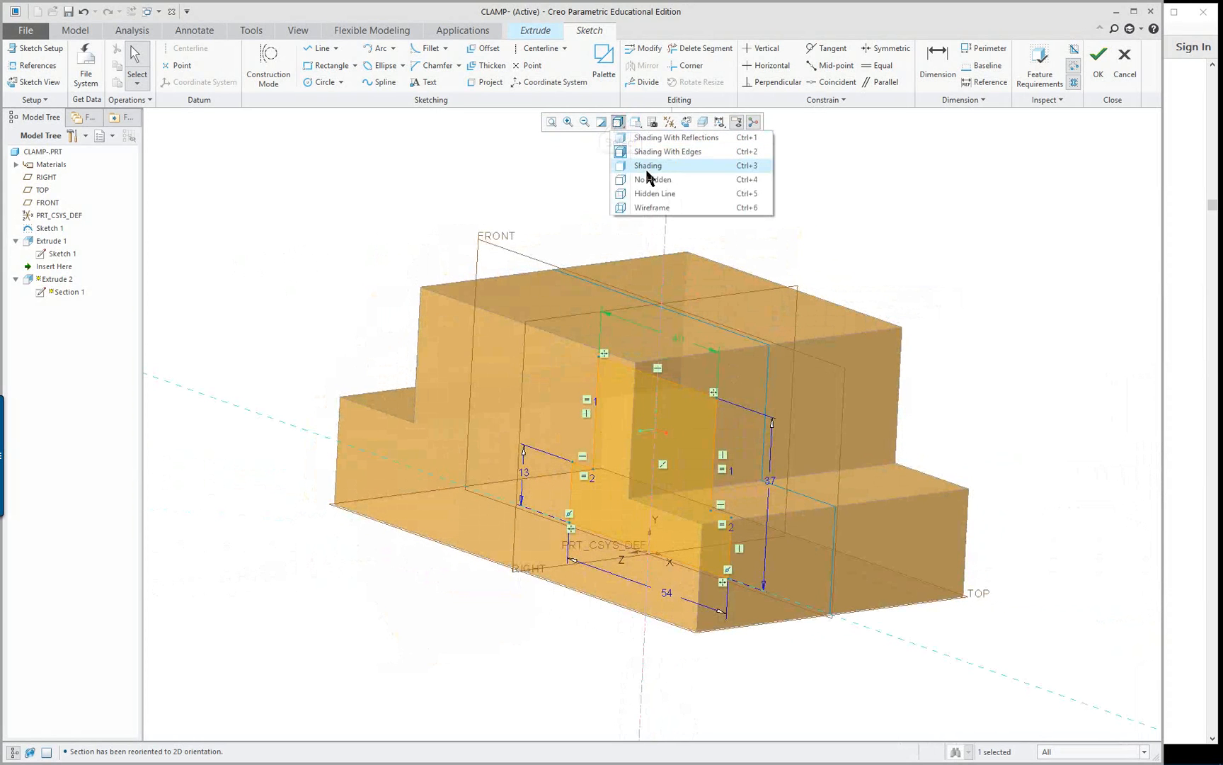
left_click(651, 196)
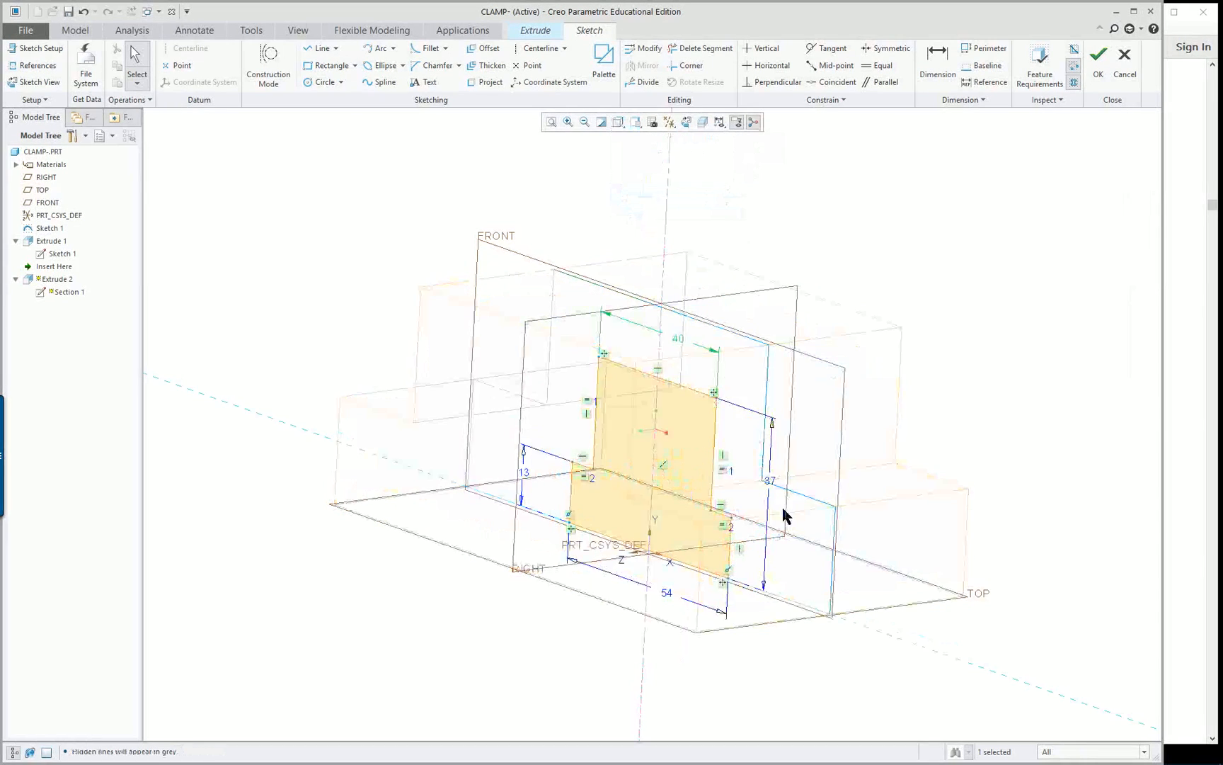
mouse_move(783, 510)
middle_mouse_down()
mouse_move(808, 475)
mouse_move(793, 510)
mouse_move(816, 516)
mouse_move(812, 527)
middle_mouse_up()
right_click(345, 222)
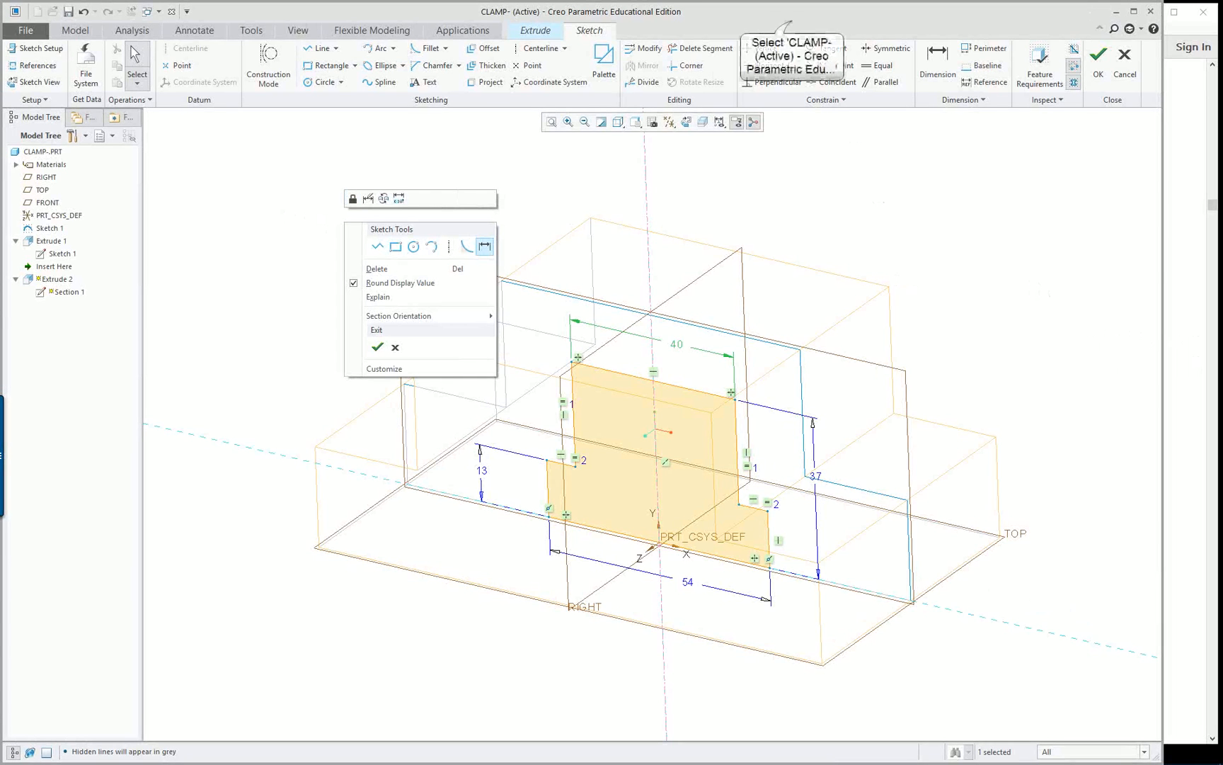
left_click(792, 21)
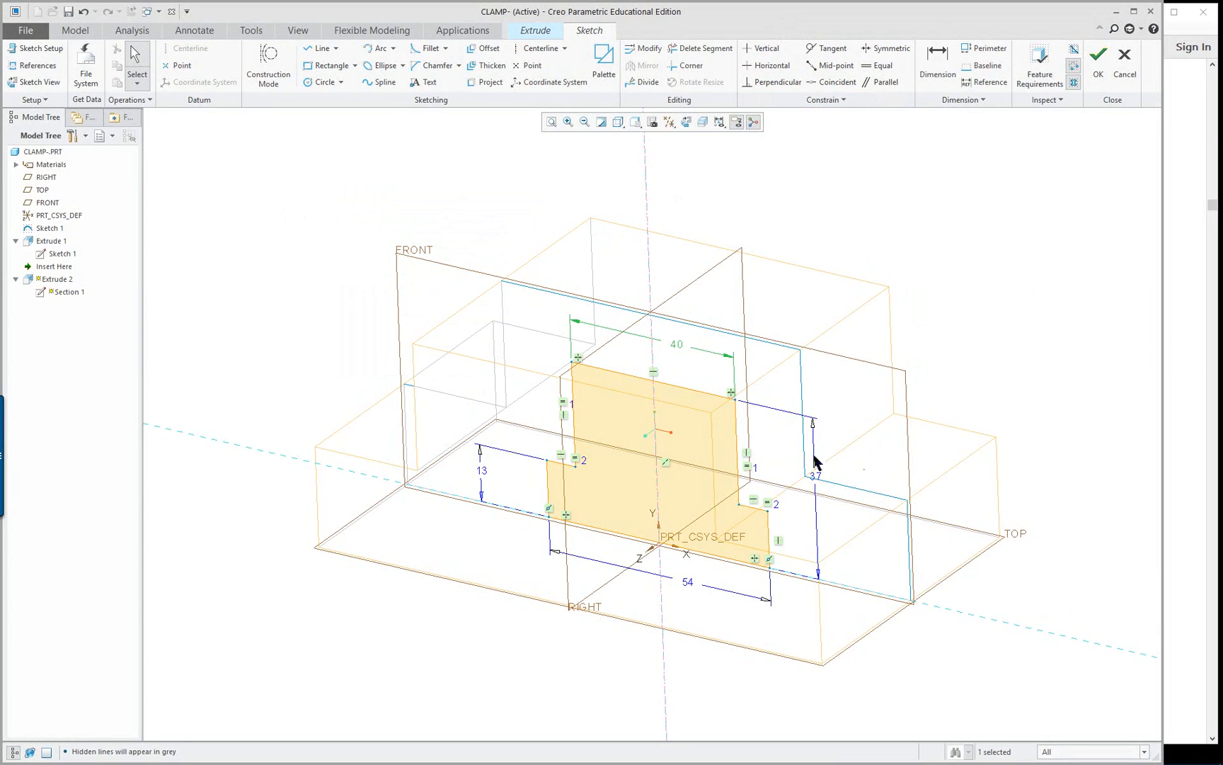
Accept the internal sketch and set the material-removing extrusion's depth to 2 Sides Through All
left_click(1099, 60)
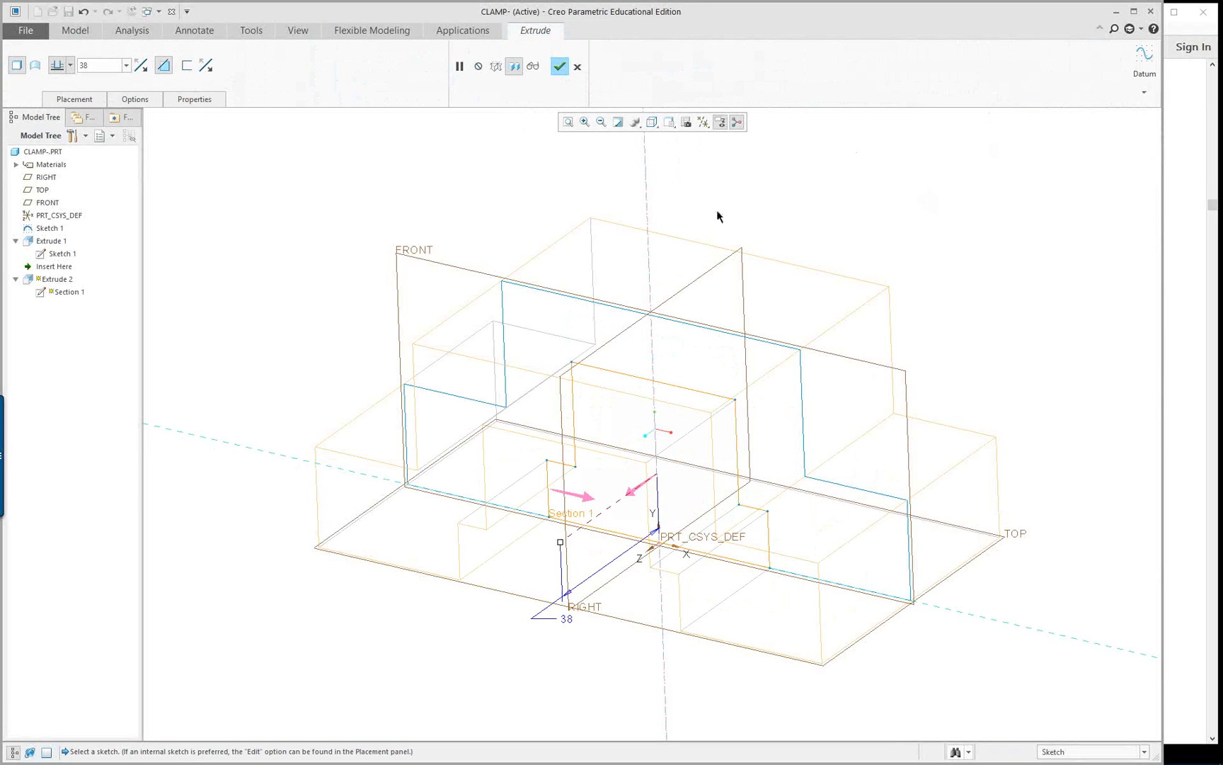
right_click(559, 545)
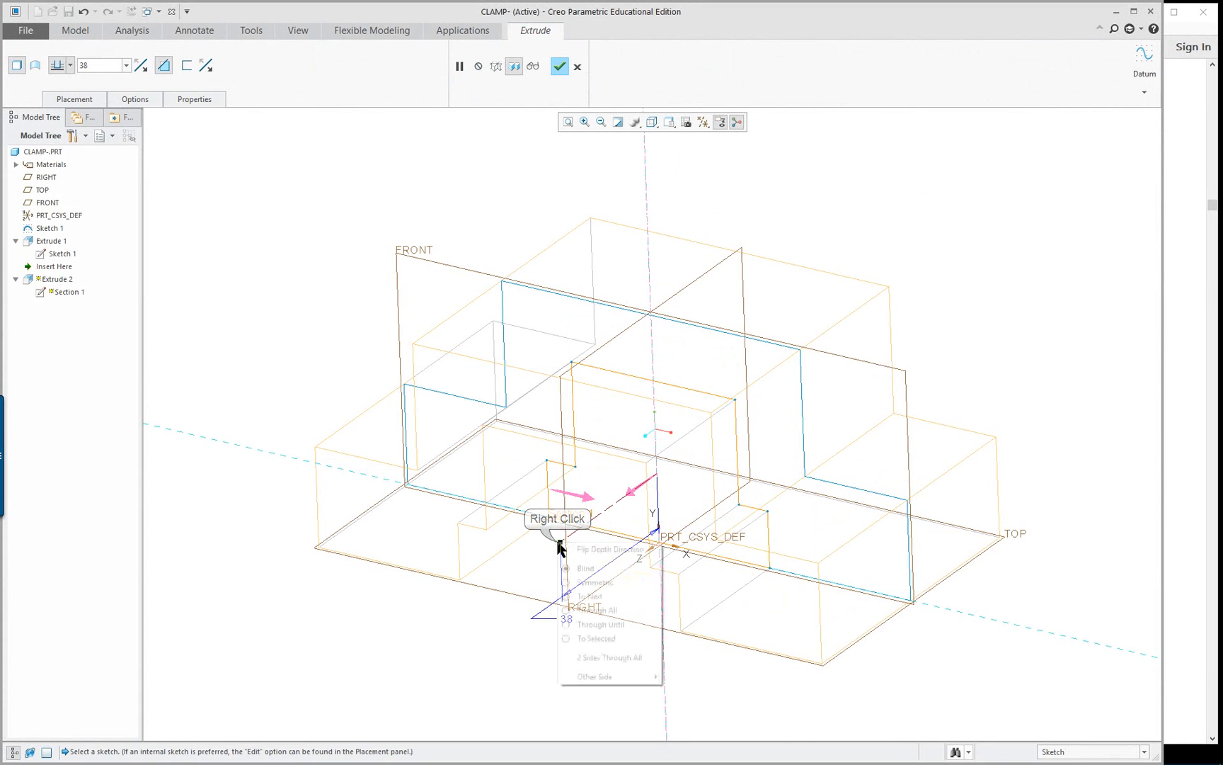
left_click(624, 658)
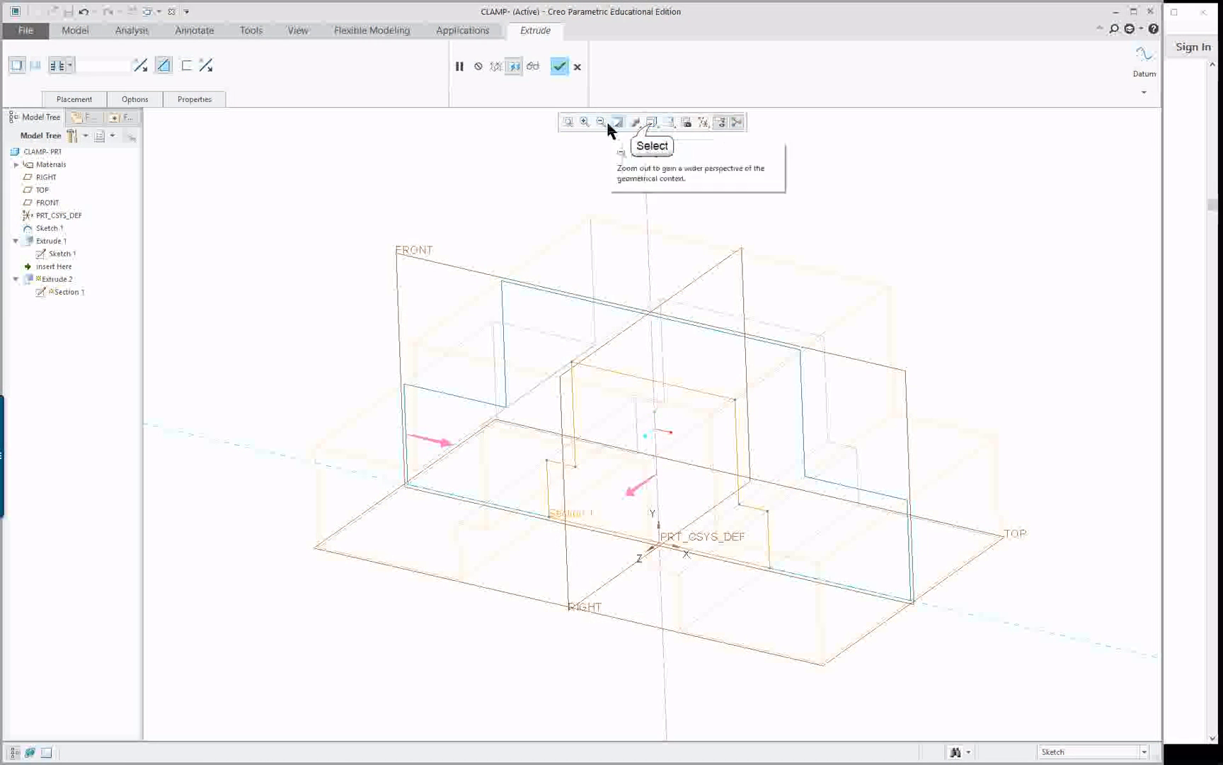
Return the display to Shading With Edges and complete the cut through the clamp
left_click(652, 122)
left_click(669, 152)
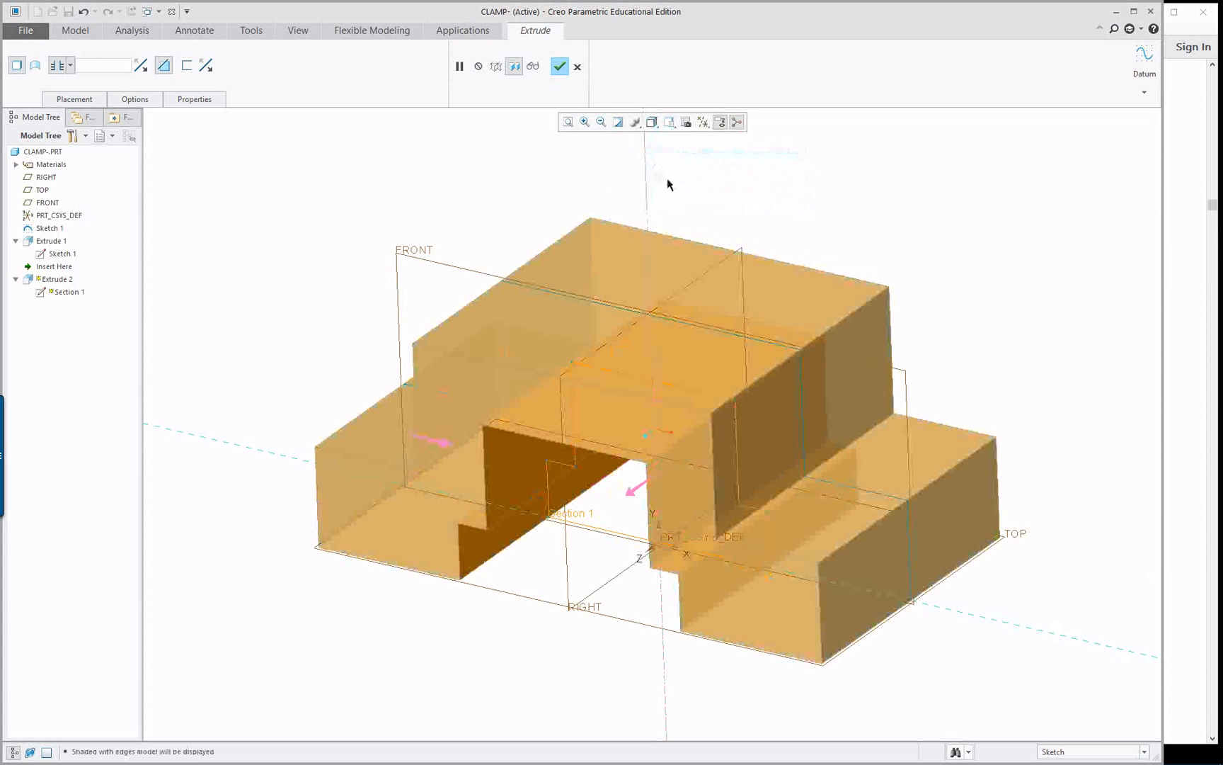
mouse_move(494, 517)
middle_mouse_down()
mouse_move(538, 510)
mouse_move(265, 467)
mouse_move(486, 501)
mouse_move(472, 448)
middle_mouse_up()
middle_click(294, 264)
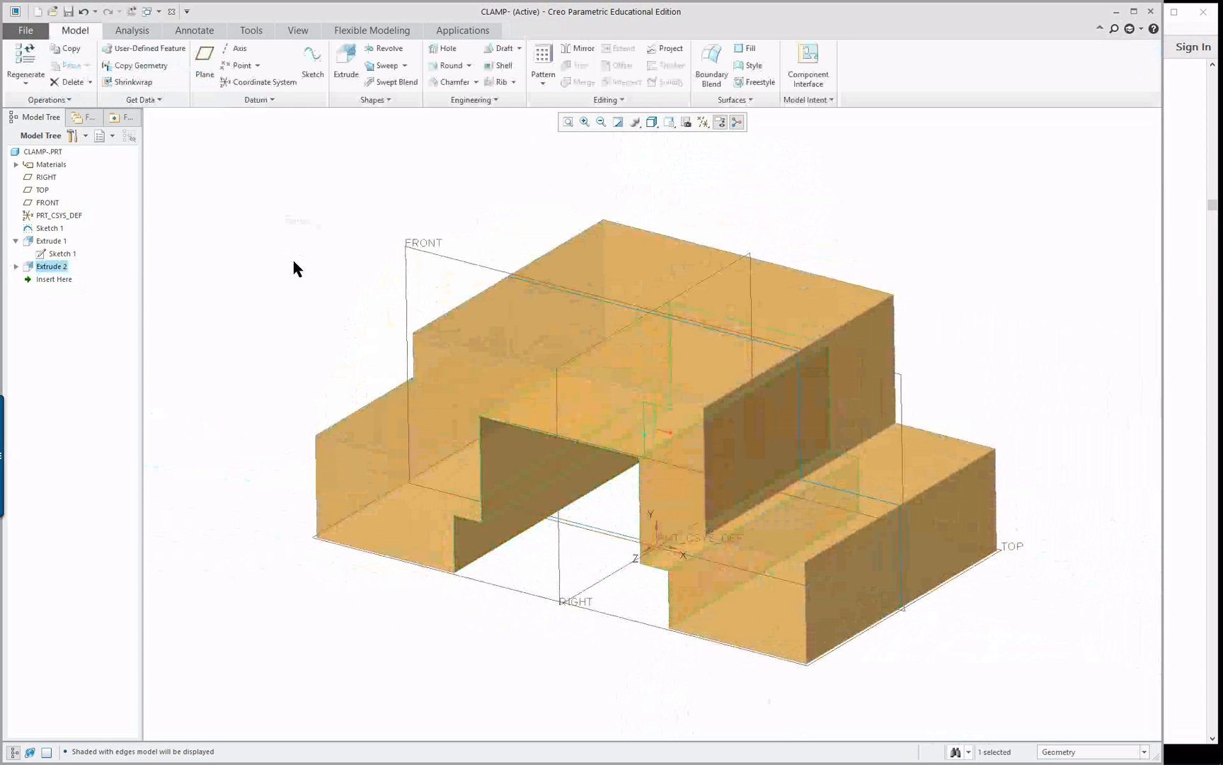
Open the color of the model's ptc-std-gold-polished appearance for editing
left_click(294, 31)
left_click(132, 71)
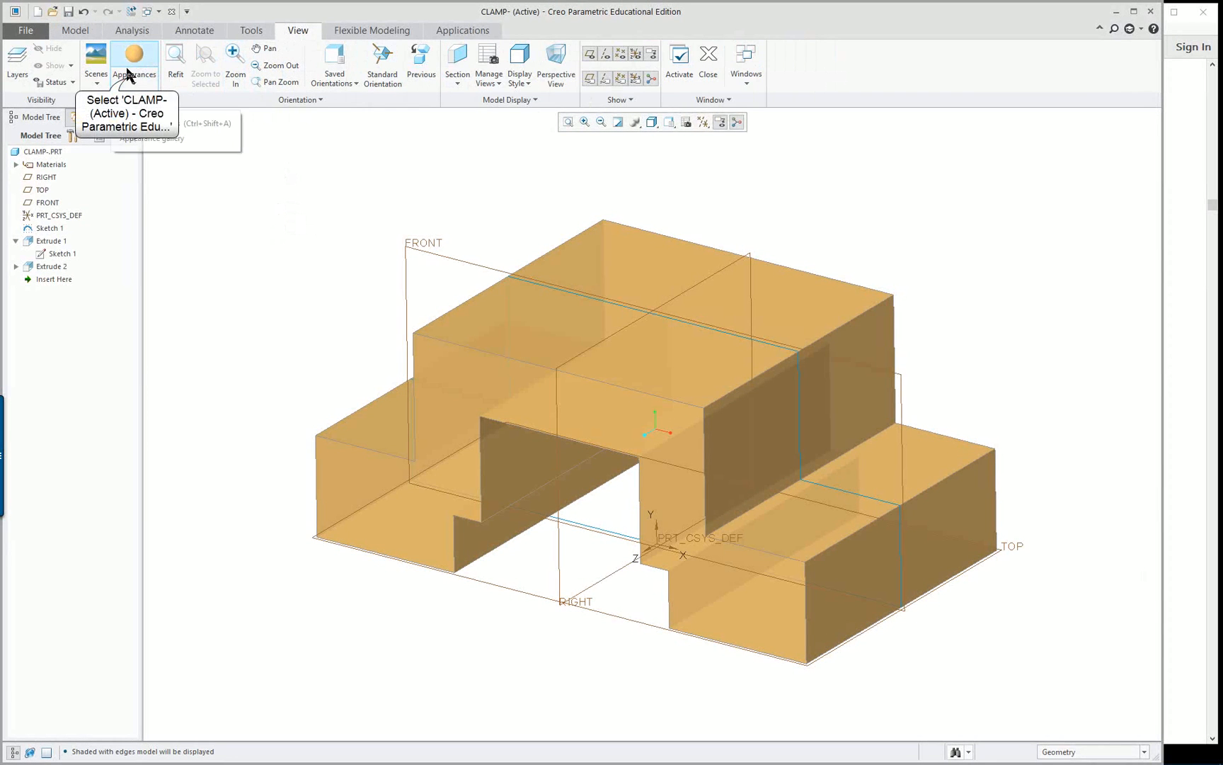
right_click(126, 231)
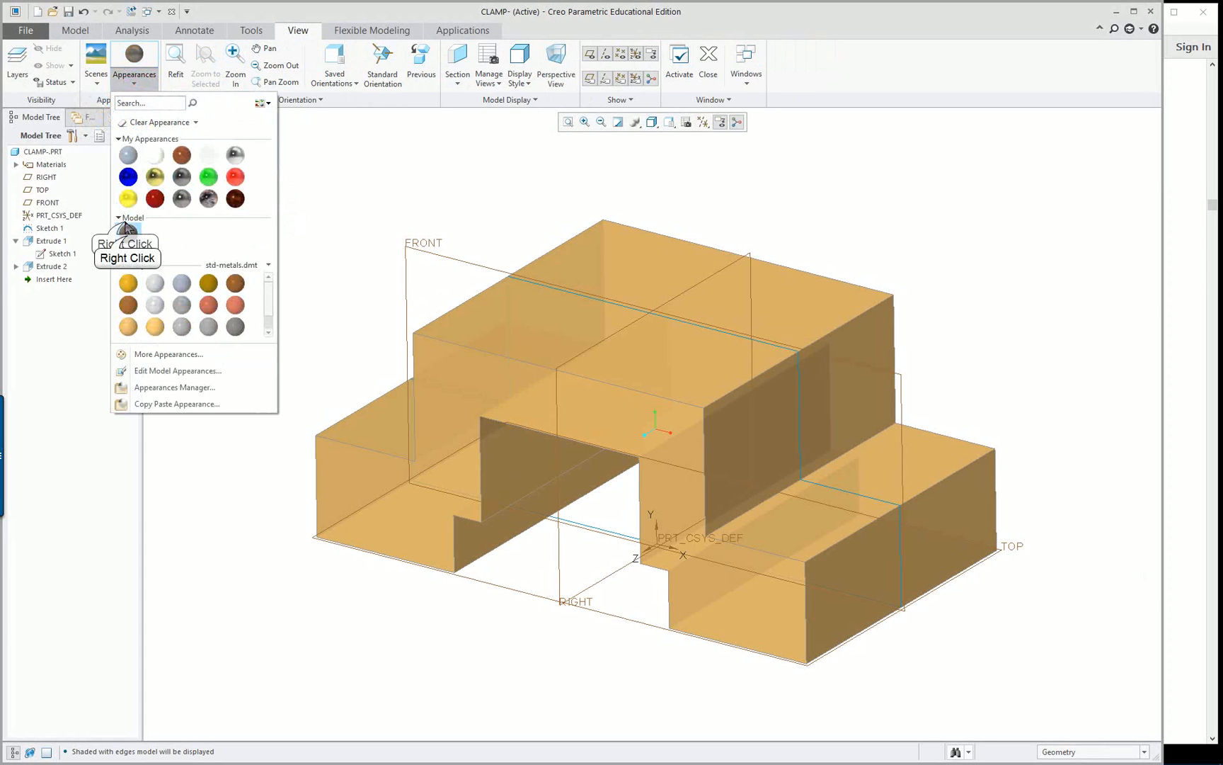
left_click(134, 254)
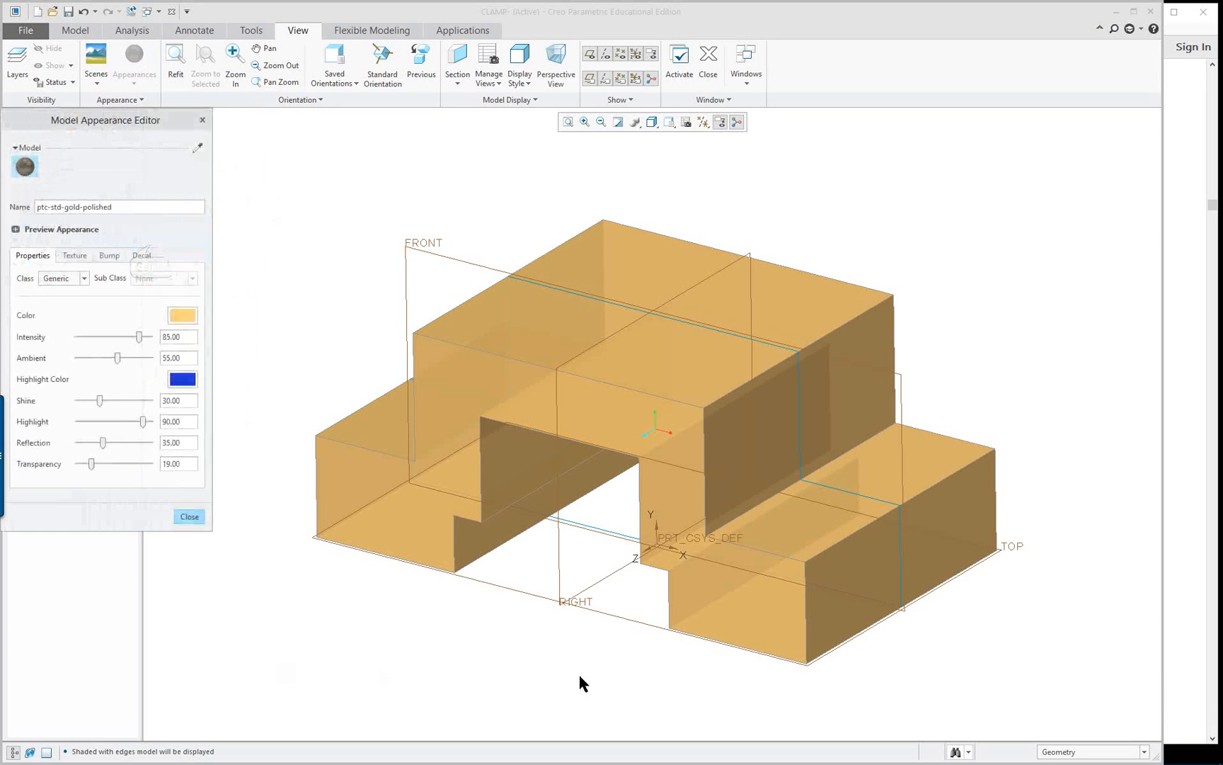
left_click(172, 319)
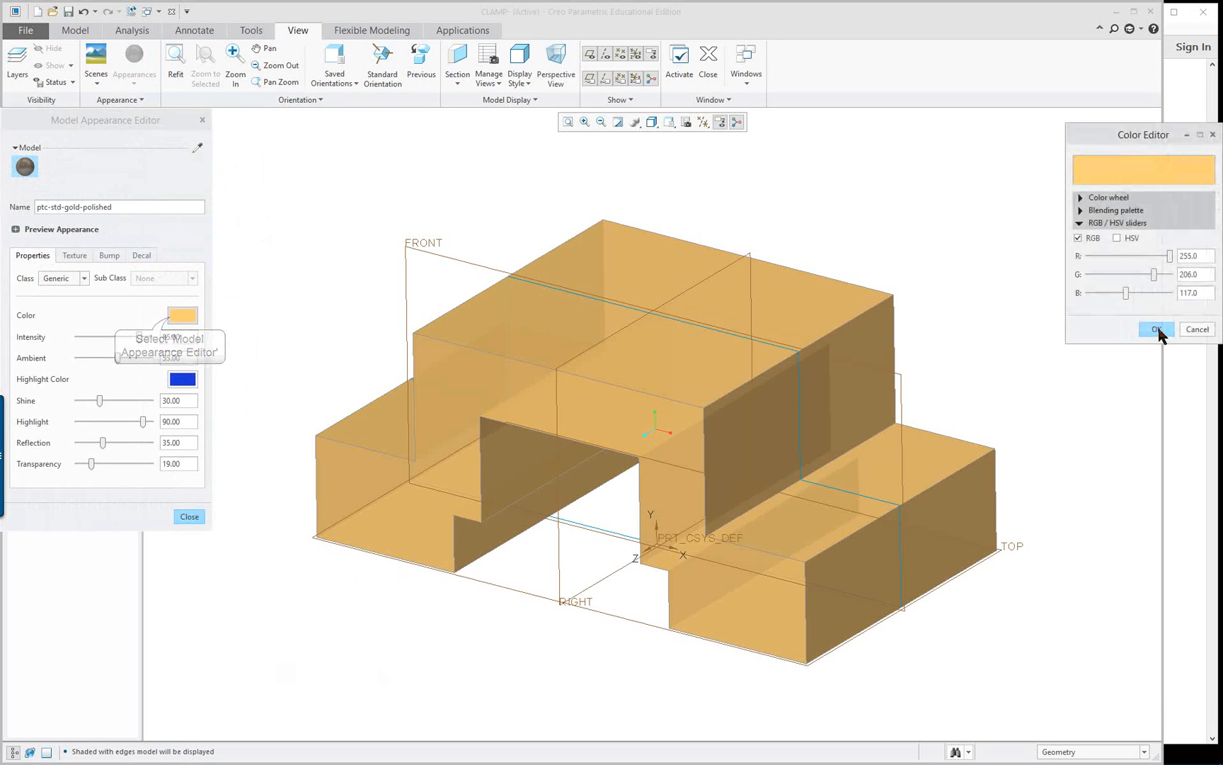
Try several red, green and blue mixes for the clamp's appearance color
left_click(1143, 274)
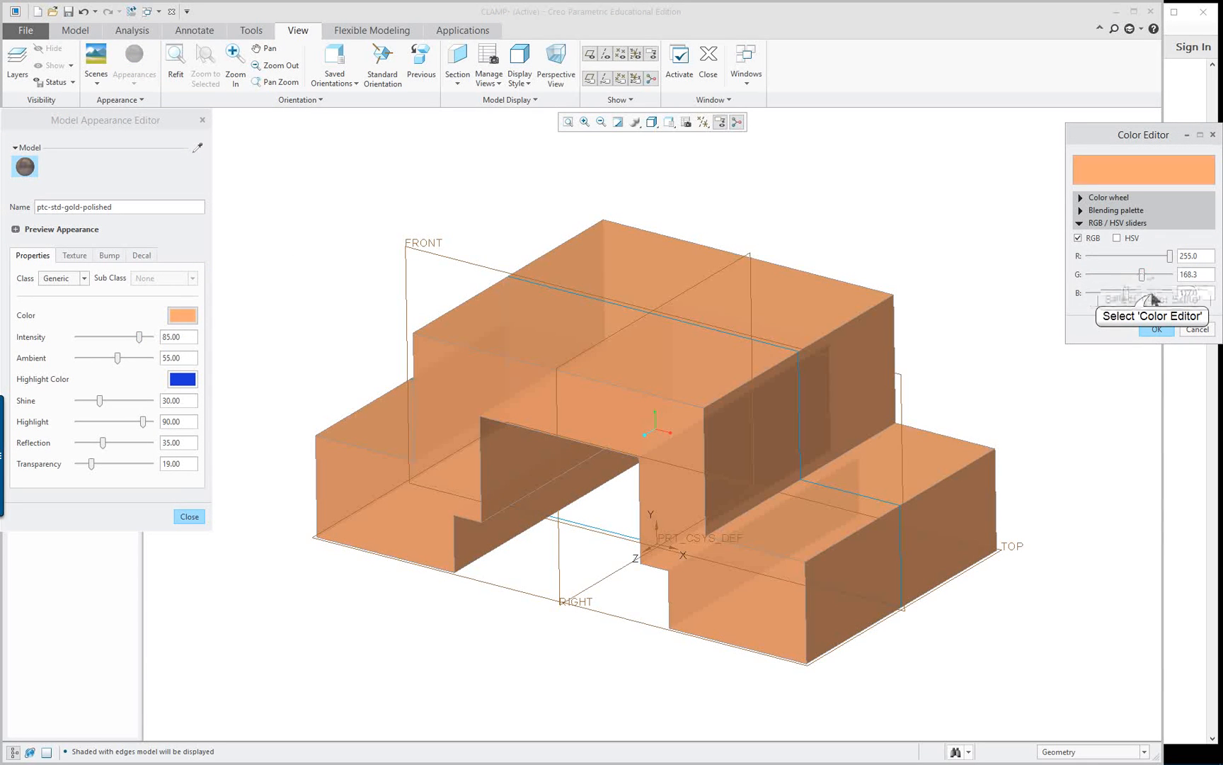
left_click(1153, 293)
left_click(1153, 276)
left_click(1147, 256)
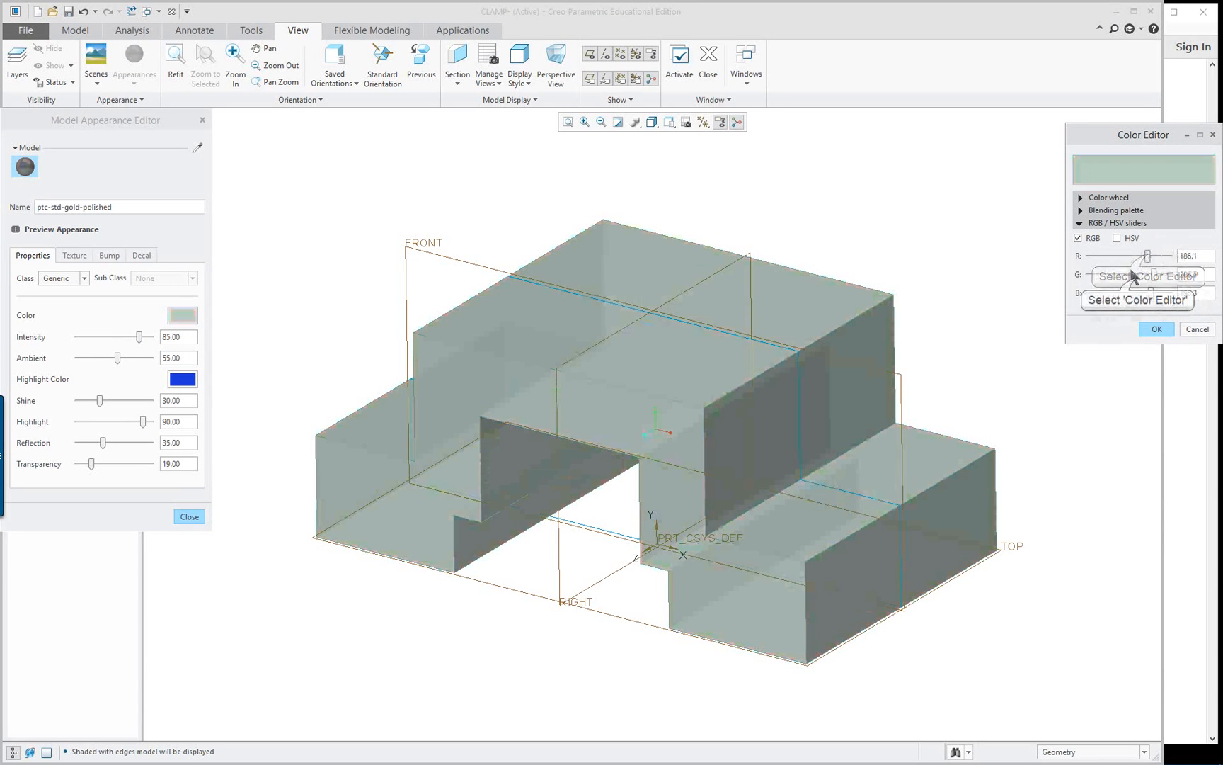
left_click(1136, 276)
left_click(1148, 274)
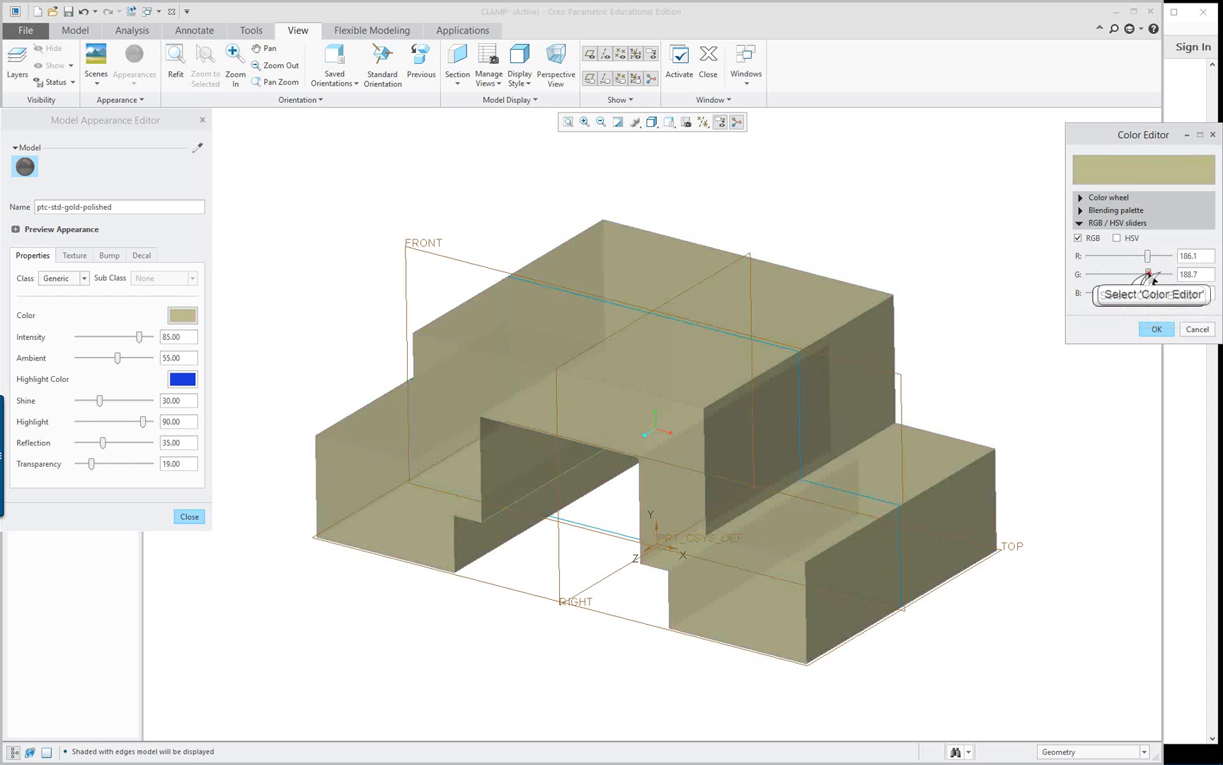
left_click(1159, 274)
left_click(1161, 256)
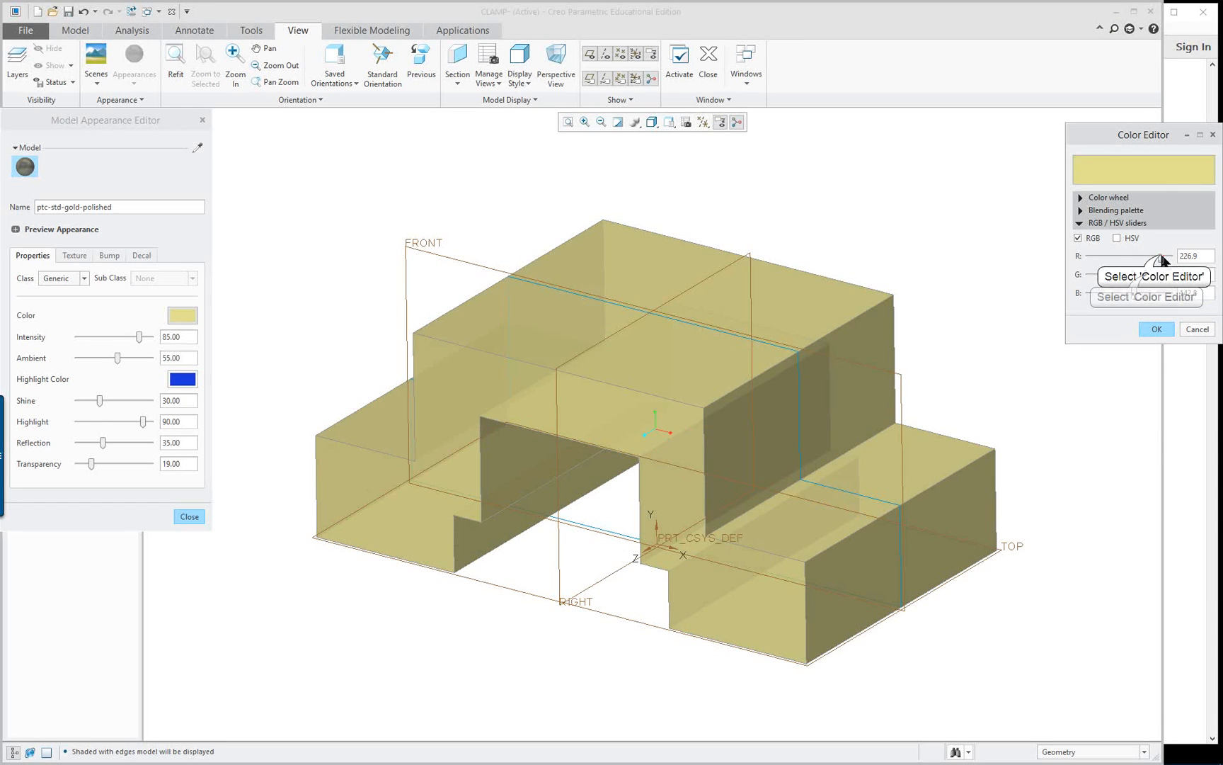
Recolor the clamp's appearance blue with RGB values 135.1, 178.5 and 196.3, and finish editing the appearance
left_click(1145, 274)
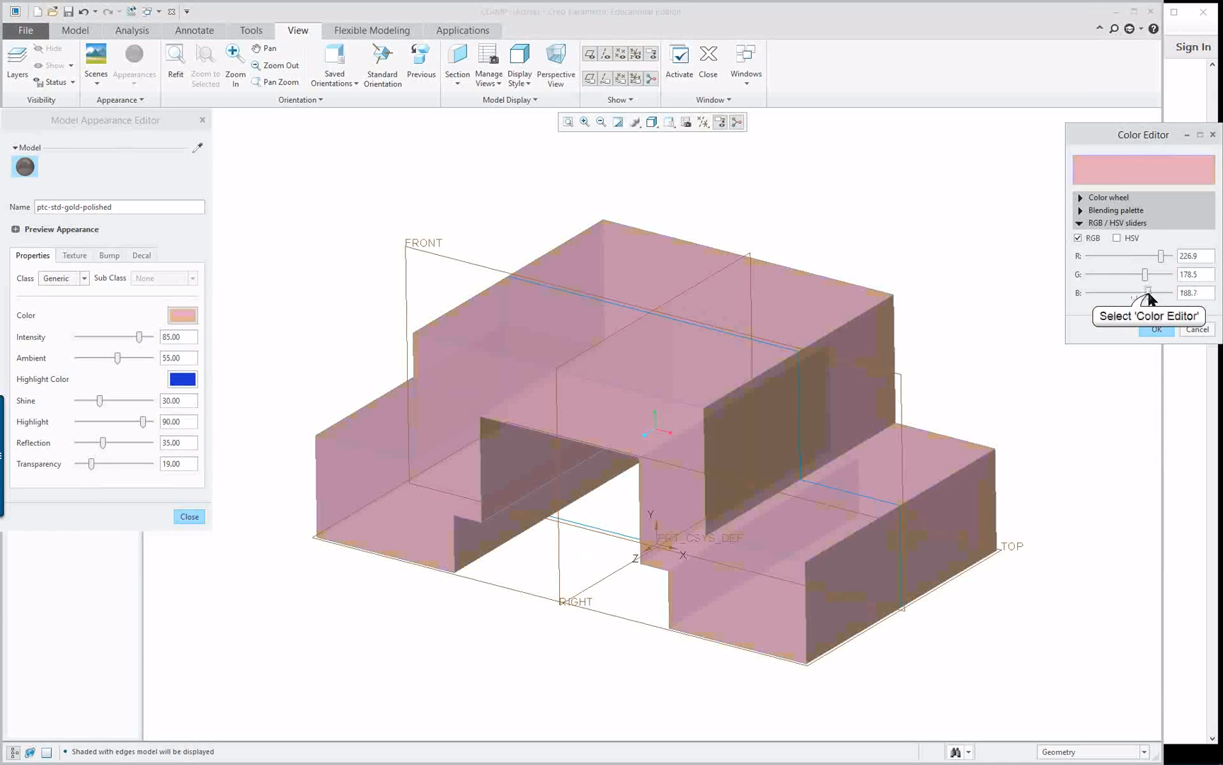
left_click_drag(1148, 292, 1150, 291)
left_click(1149, 256)
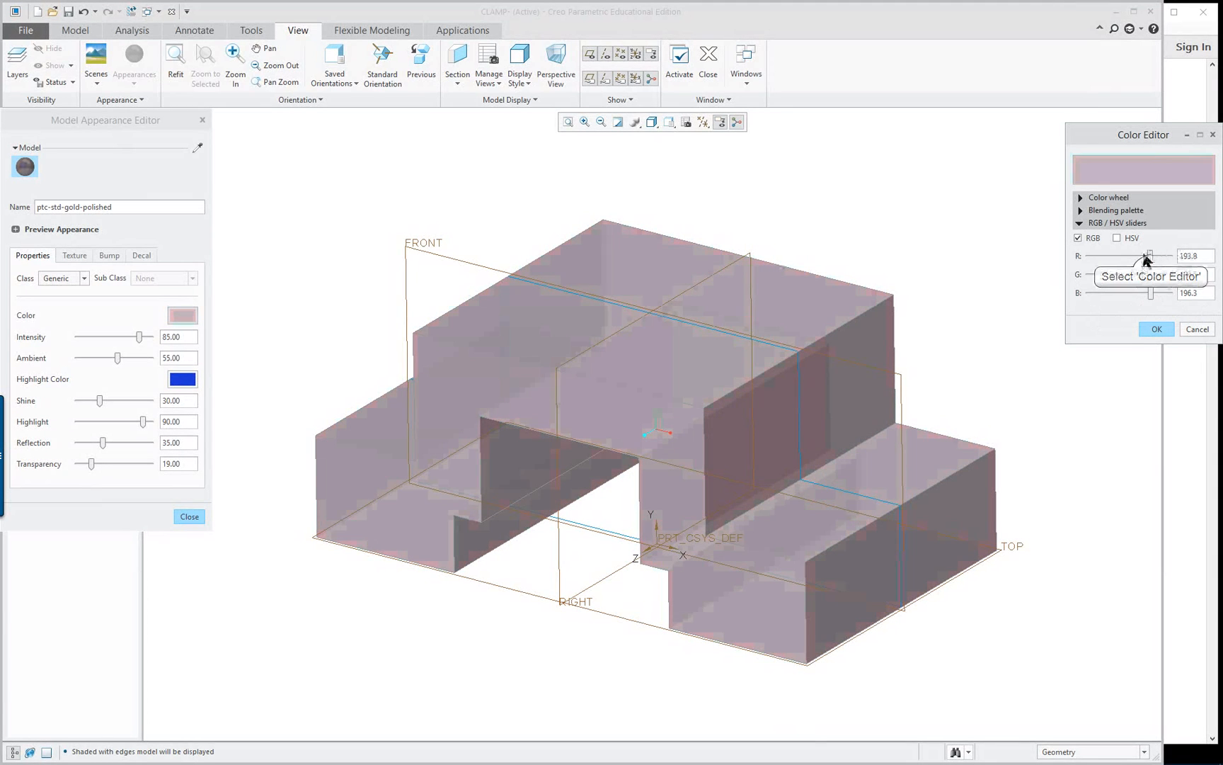
left_click_drag(1148, 255, 1128, 255)
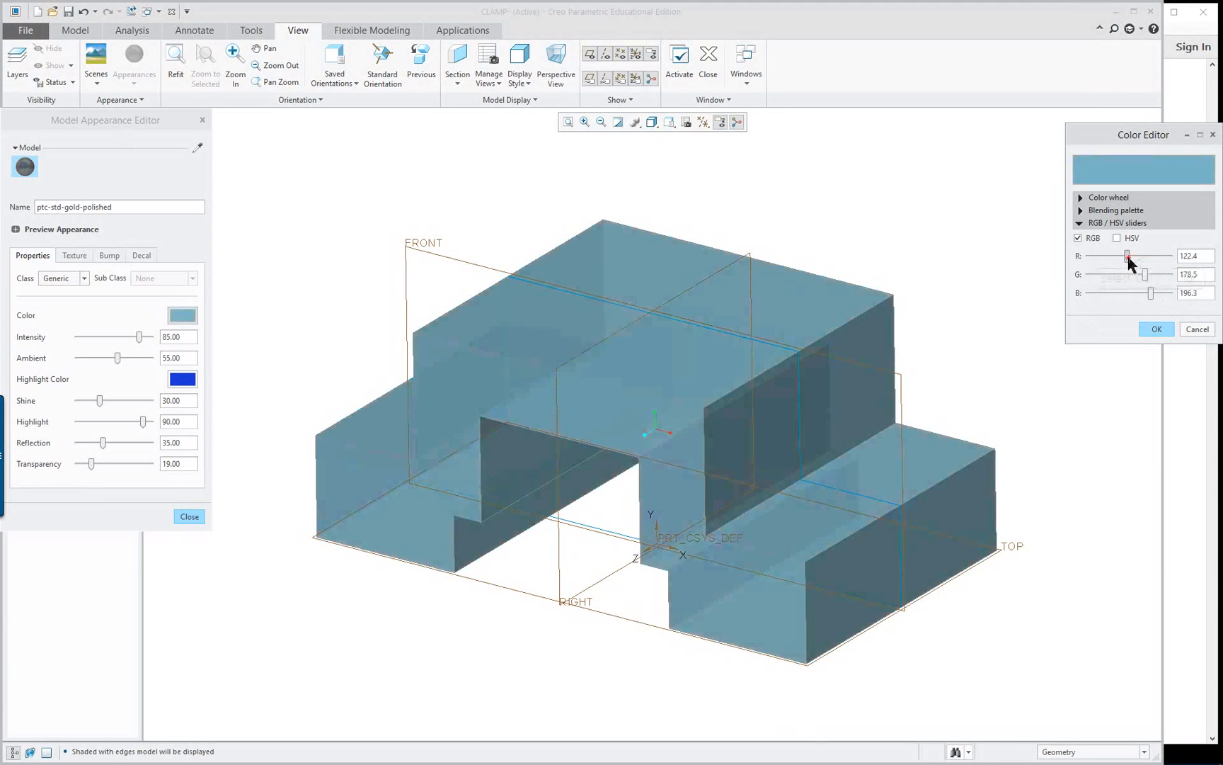
left_click(1158, 329)
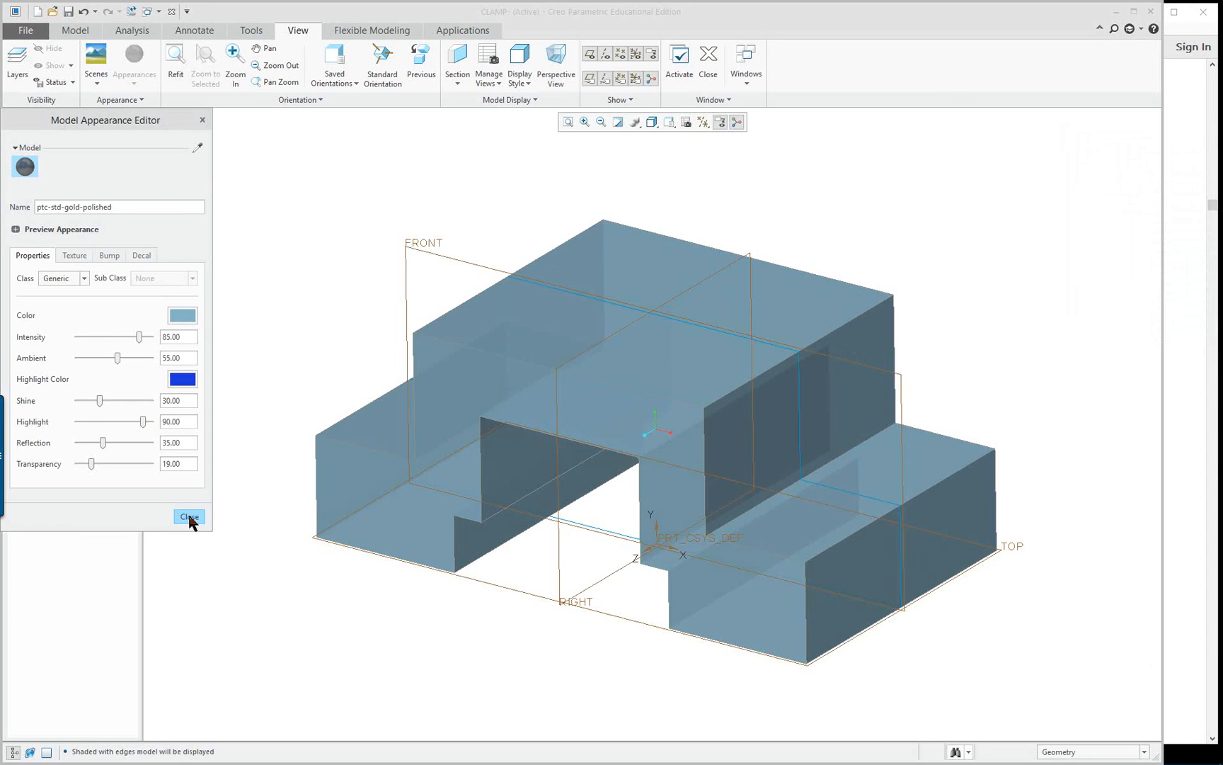
mouse_move(325, 567)
middle_mouse_down()
mouse_move(453, 563)
mouse_move(399, 568)
mouse_move(364, 590)
mouse_move(417, 560)
mouse_move(388, 593)
mouse_move(286, 580)
middle_mouse_up()
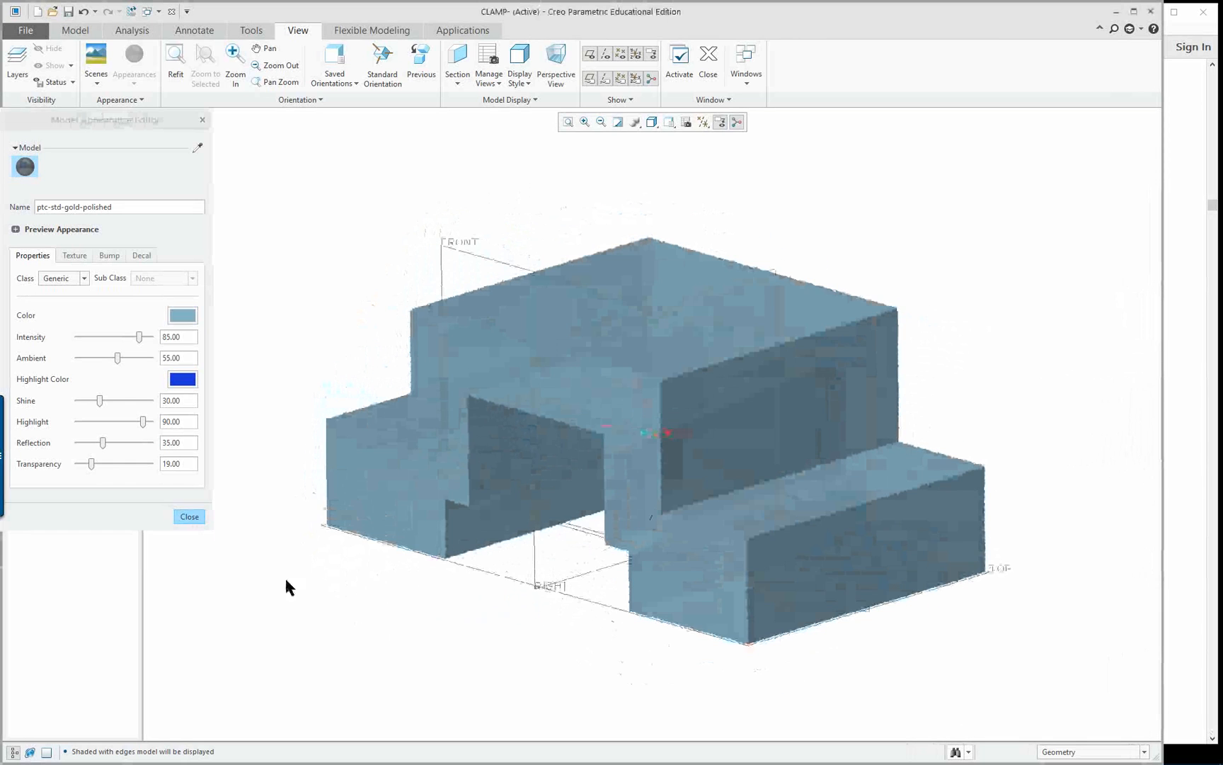
left_click(190, 517)
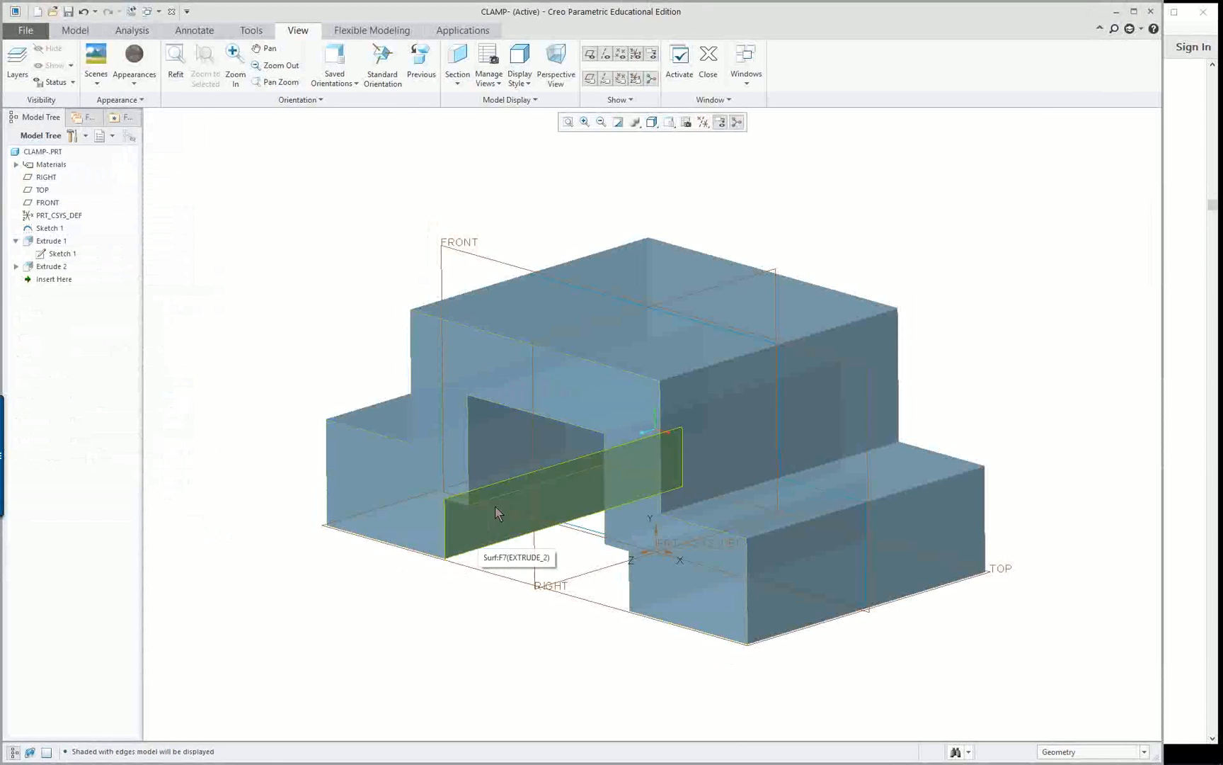
Show the stepped through cut's dimensions on the model and compare them with the front-view figure in the reference PDF
middle_click_drag(497, 510, 494, 540)
mouse_move(933, 597)
middle_mouse_down()
mouse_move(1048, 558)
mouse_move(1070, 524)
mouse_move(937, 606)
mouse_move(1079, 555)
mouse_move(1116, 576)
mouse_move(1046, 576)
mouse_move(985, 622)
mouse_move(1024, 560)
mouse_move(828, 570)
mouse_move(767, 660)
mouse_move(816, 666)
mouse_move(787, 655)
mouse_move(772, 666)
middle_mouse_up()
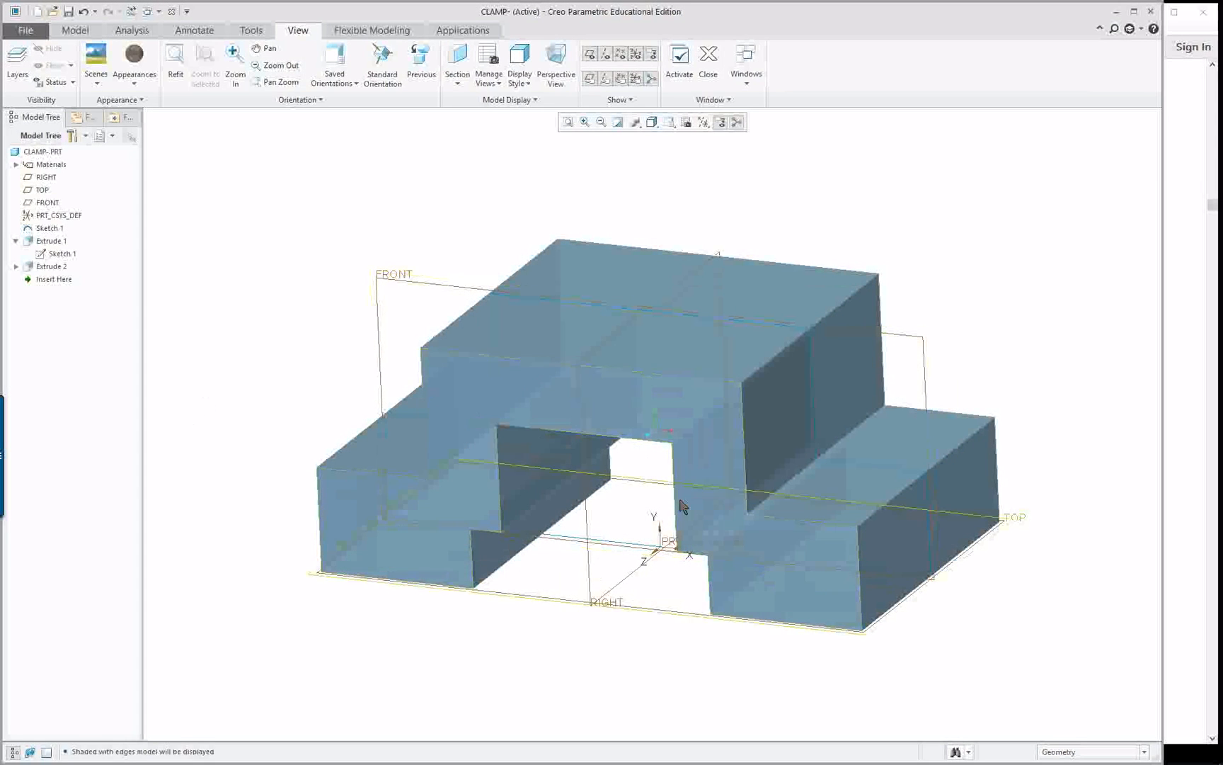
double_click(551, 462)
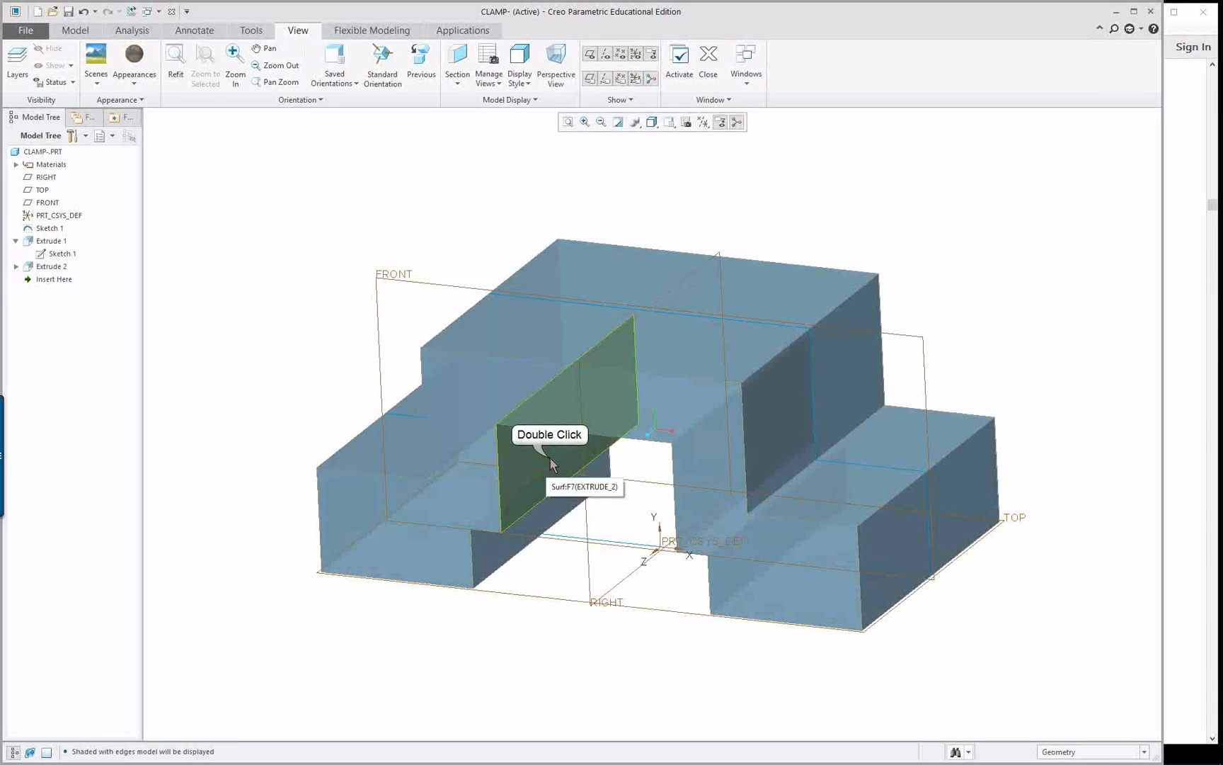
middle_click_drag(591, 574, 638, 541)
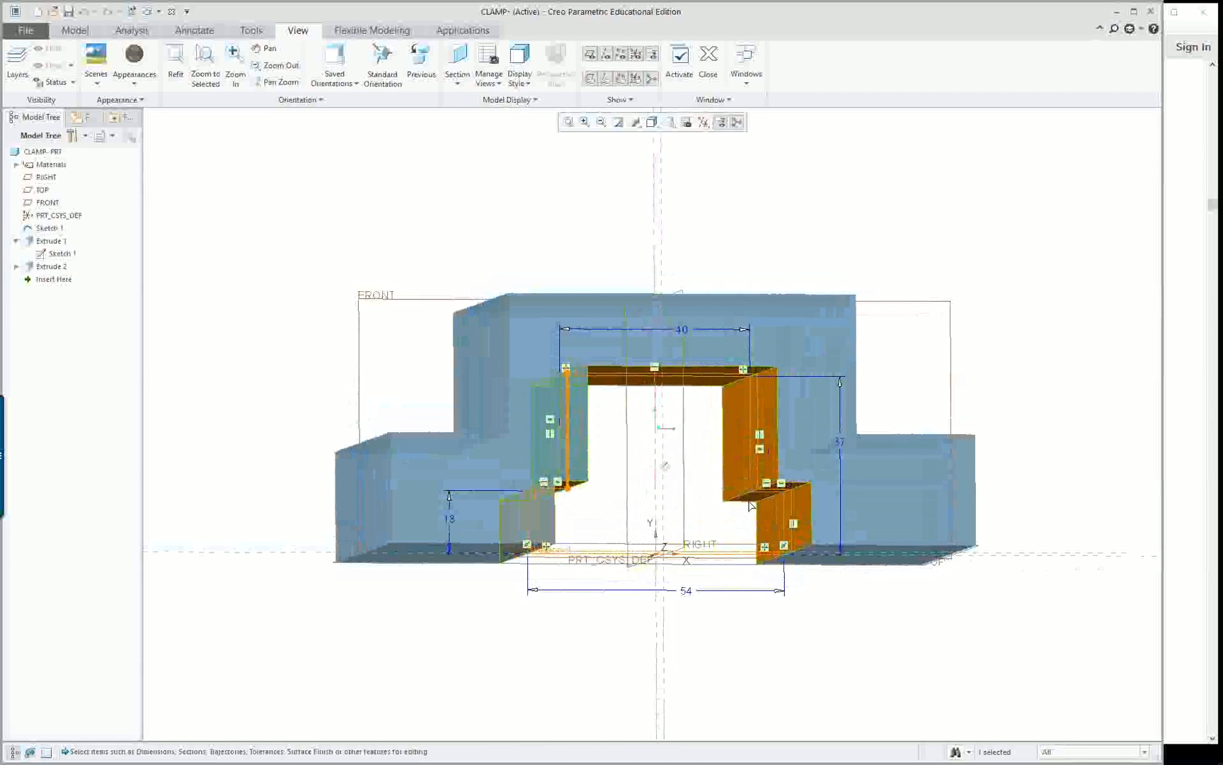
key("alt+Tab")
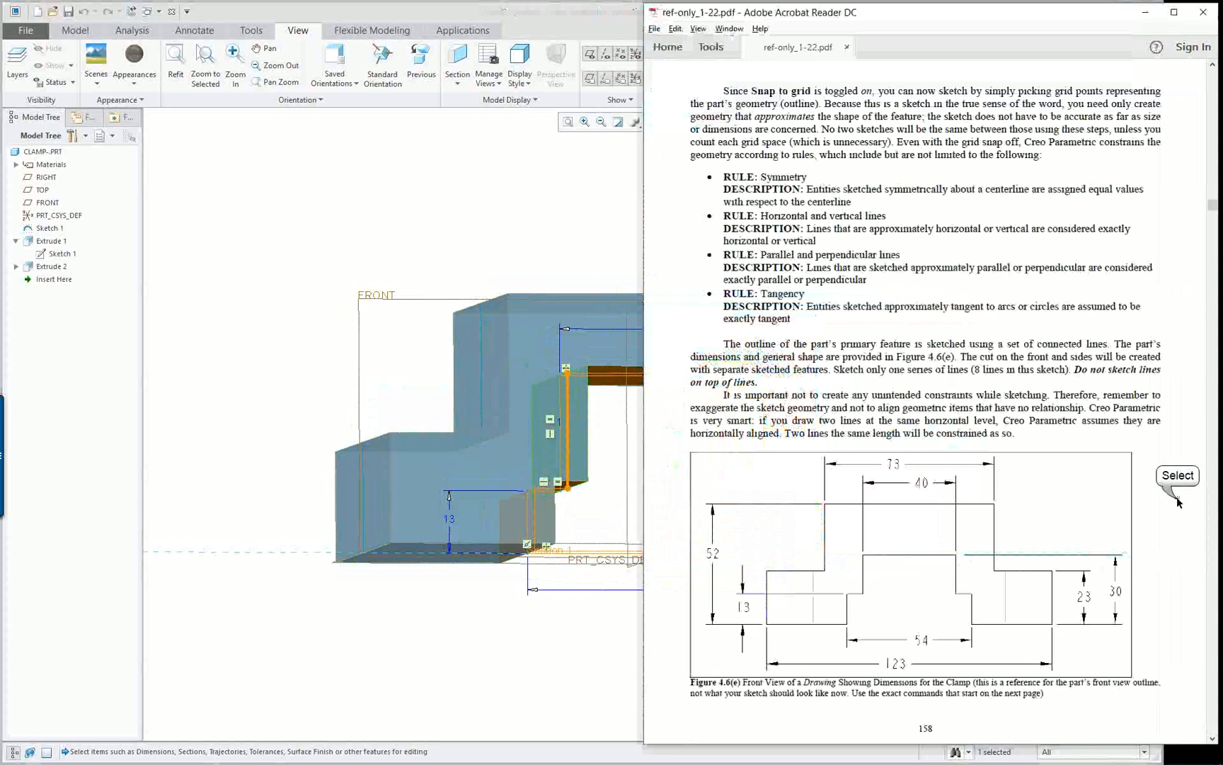
left_click(448, 227)
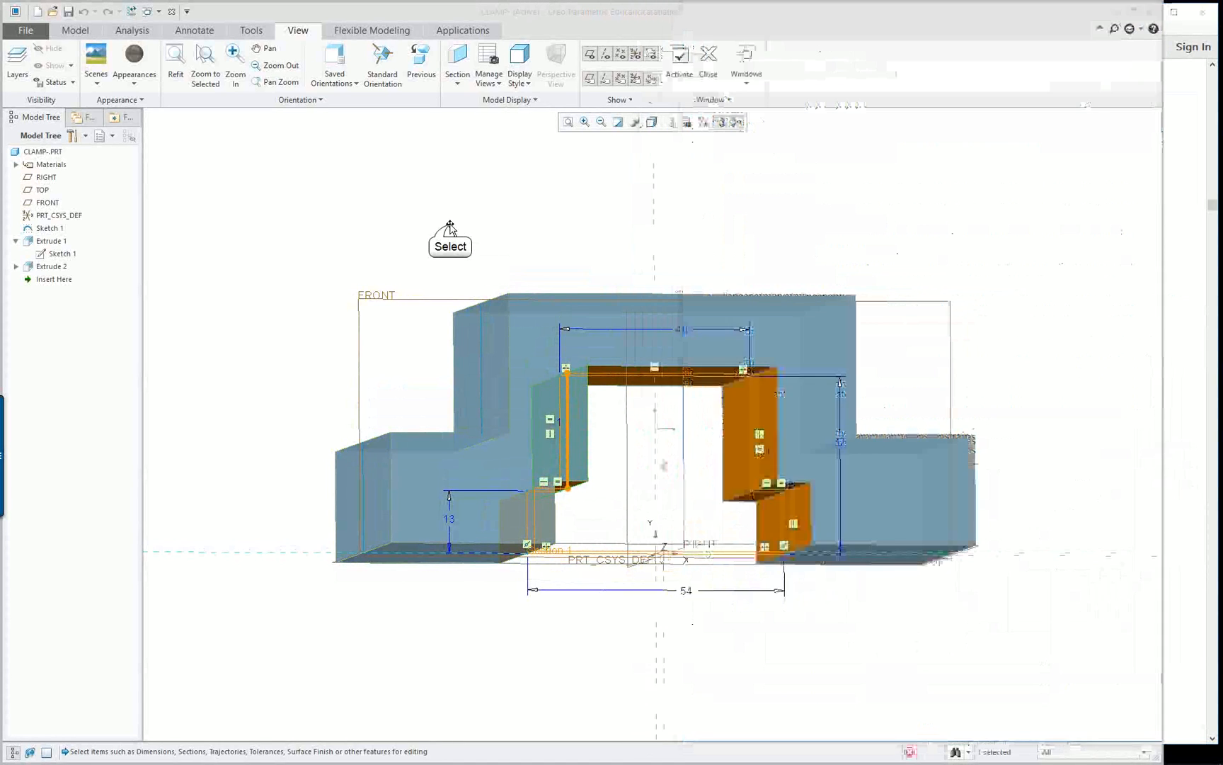
Set the stepped cut's overall height to 30 as in the reference drawing and regenerate the clamp
double_click(738, 411)
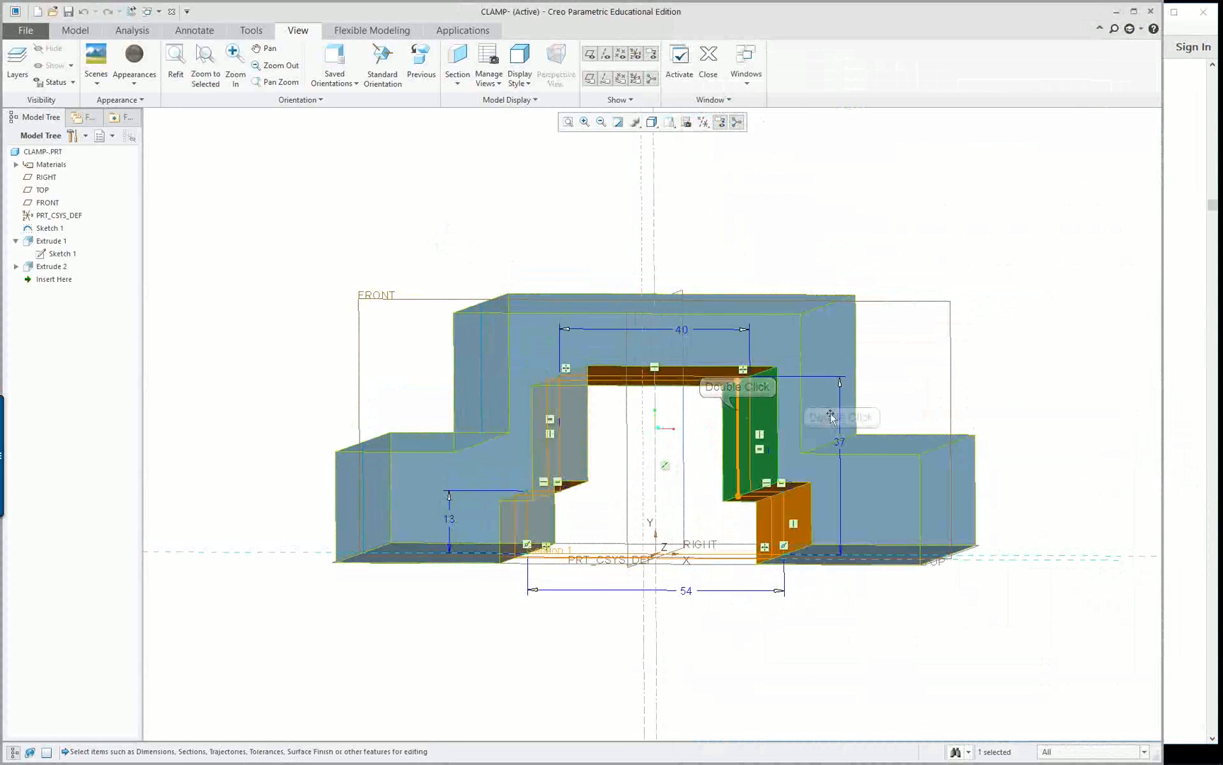
double_click(841, 438)
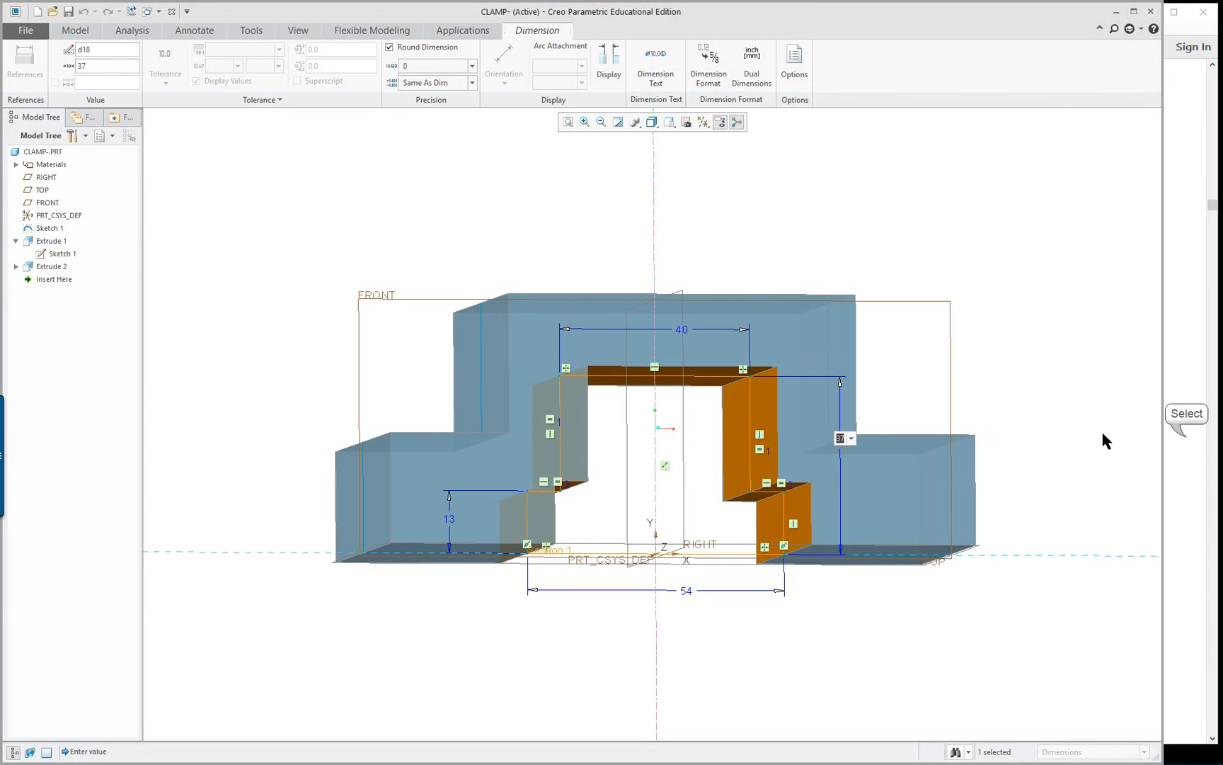
left_click(1172, 435)
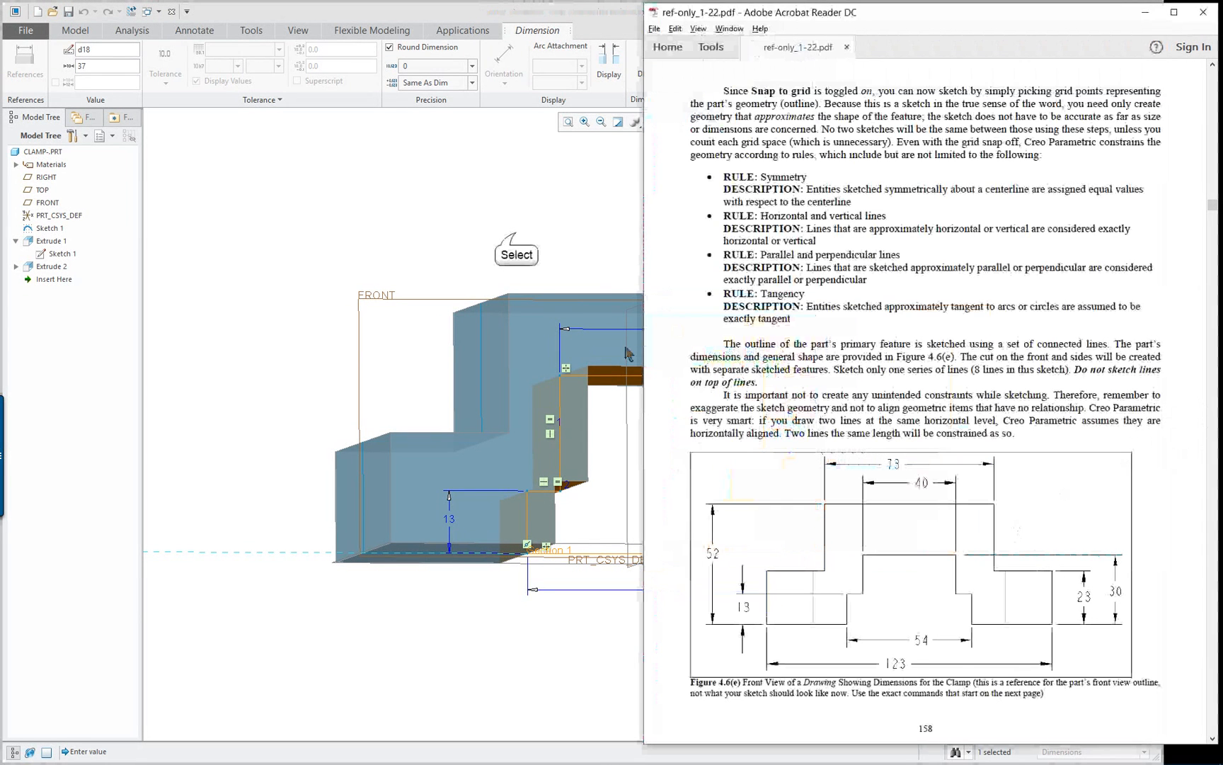
left_click(627, 353)
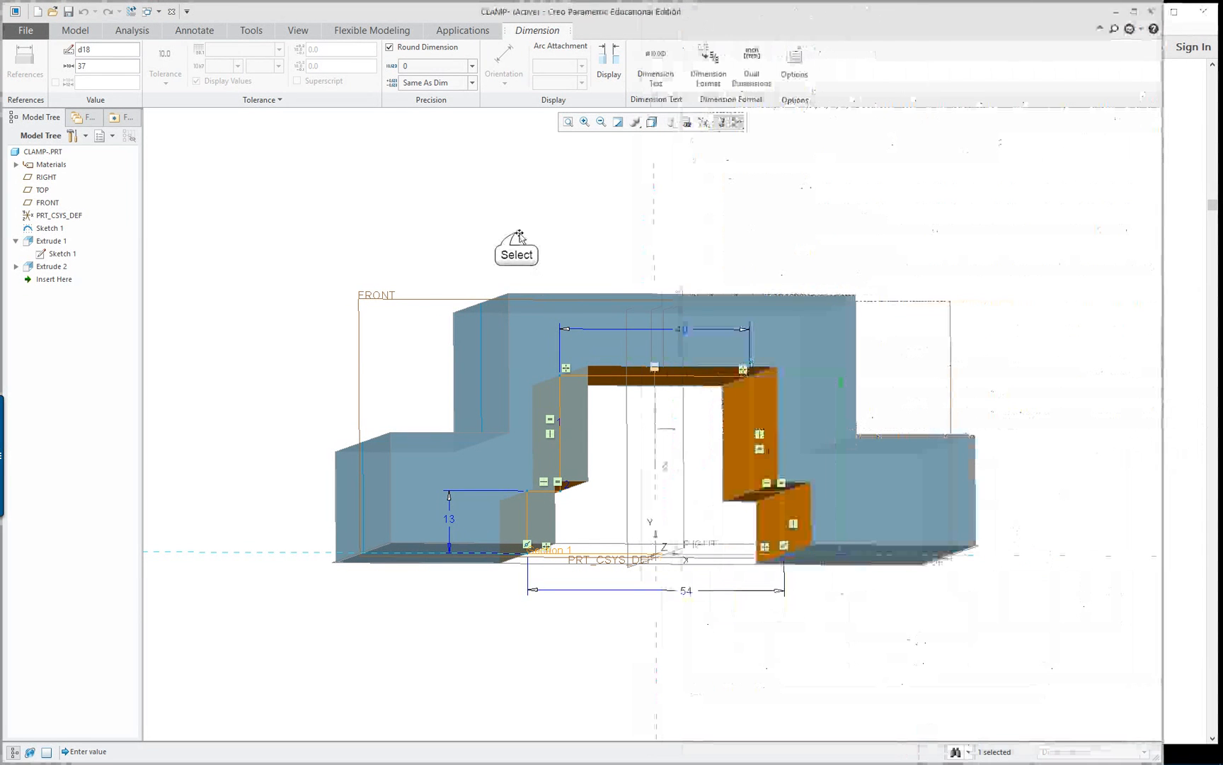
double_click(837, 448)
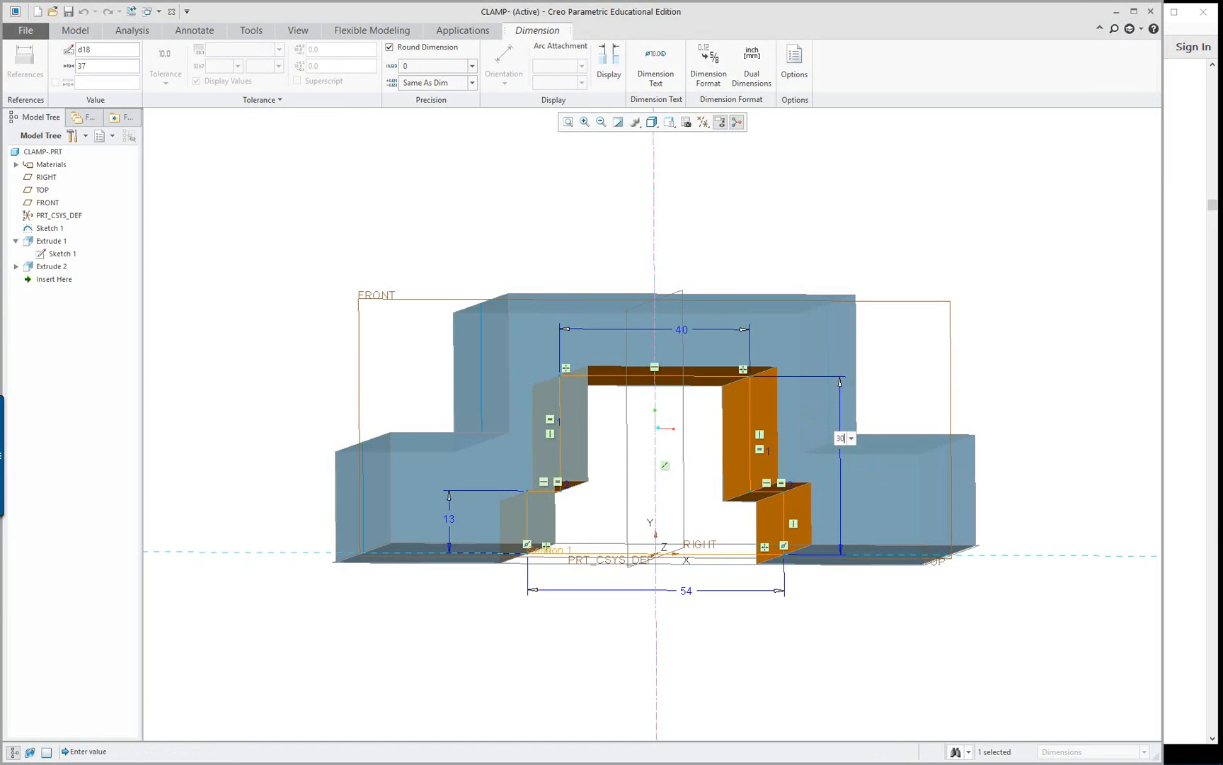
key("Return")
middle_click_drag(800, 432, 730, 484)
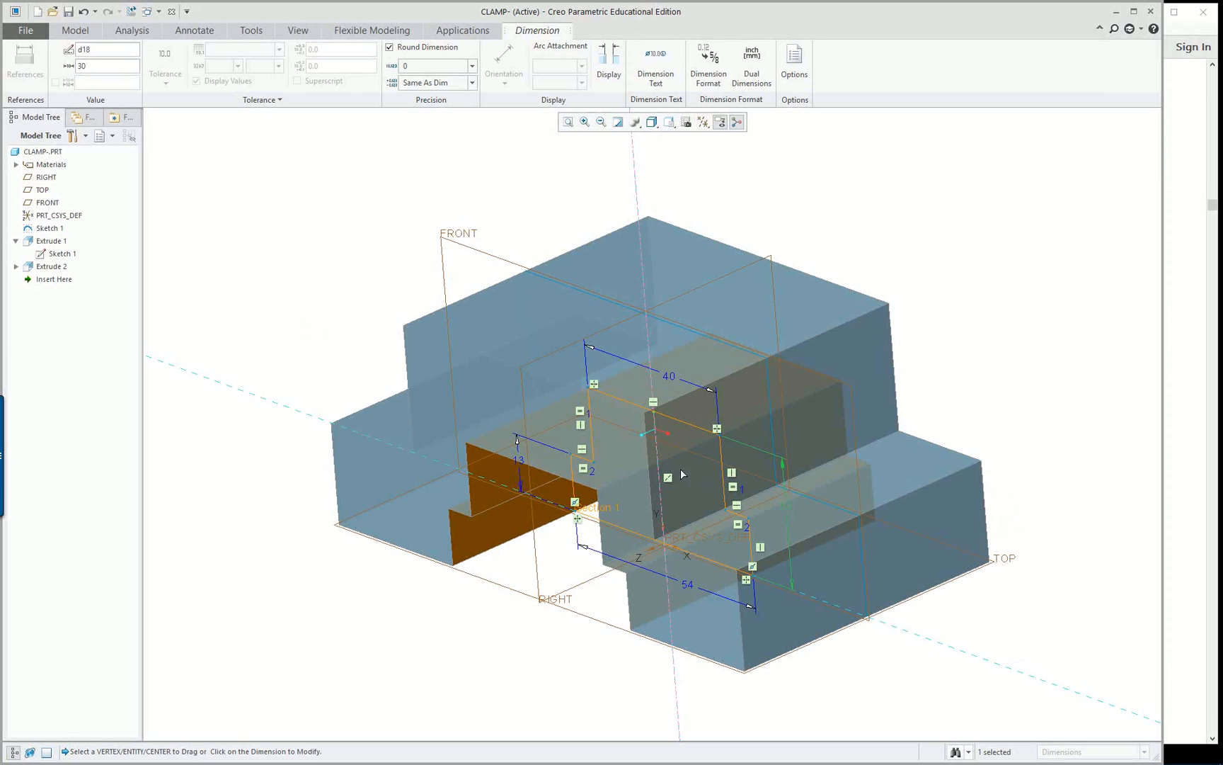
mouse_move(337, 398)
middle_mouse_down()
mouse_move(396, 358)
mouse_move(336, 382)
mouse_move(344, 354)
mouse_move(338, 379)
mouse_move(358, 355)
mouse_move(354, 379)
mouse_move(358, 343)
mouse_move(374, 336)
mouse_move(363, 340)
middle_mouse_up()
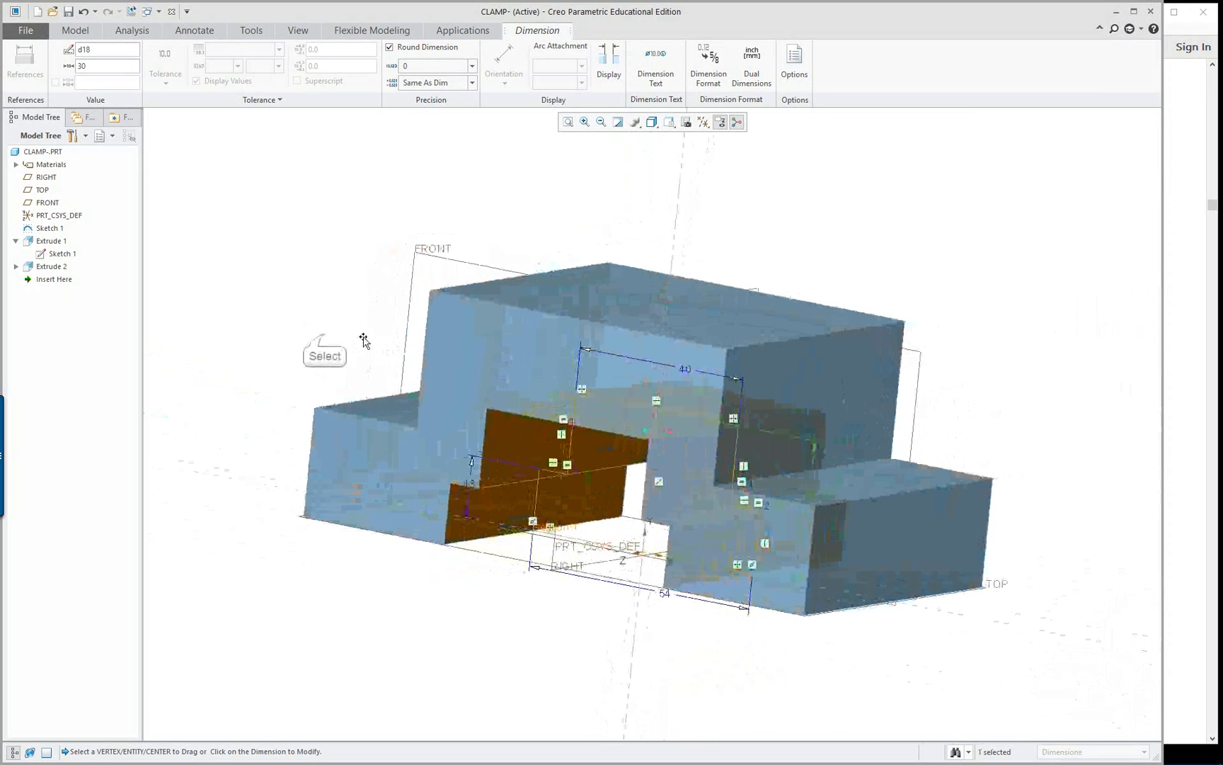
left_click(323, 339)
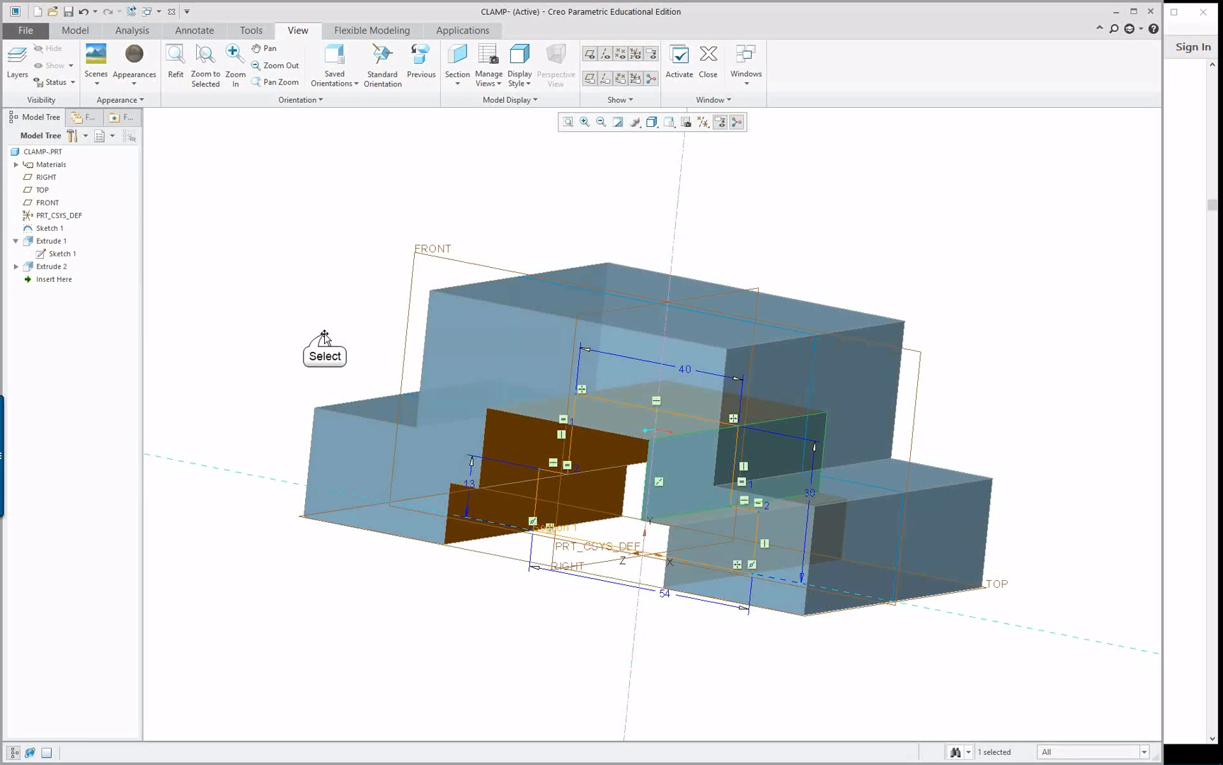
mouse_move(374, 355)
middle_mouse_down()
mouse_move(325, 393)
mouse_move(361, 373)
mouse_move(417, 300)
mouse_move(355, 371)
mouse_move(372, 363)
middle_mouse_up()
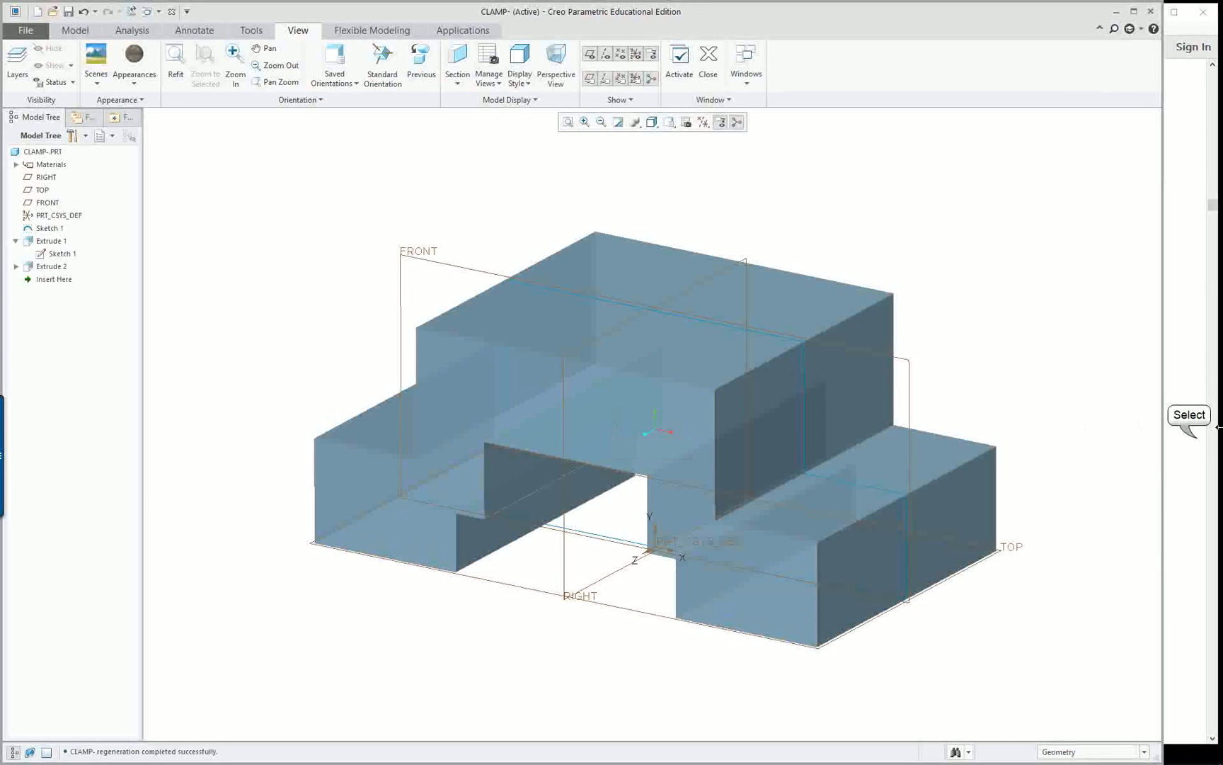
Switch to the reference PDF in Adobe Acrobat Reader and read ahead to Figure 4.9 for the next cut's dimensions
left_click(1189, 416)
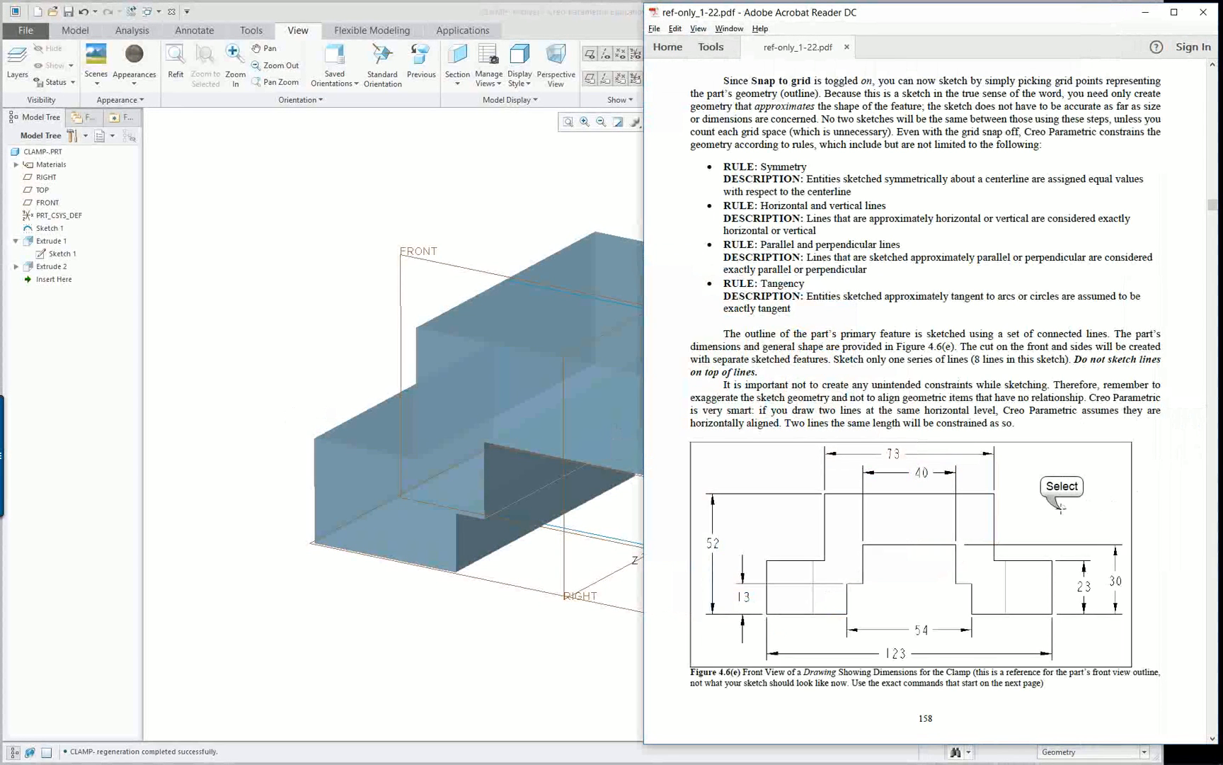
scroll(1060, 506, "down", 5)
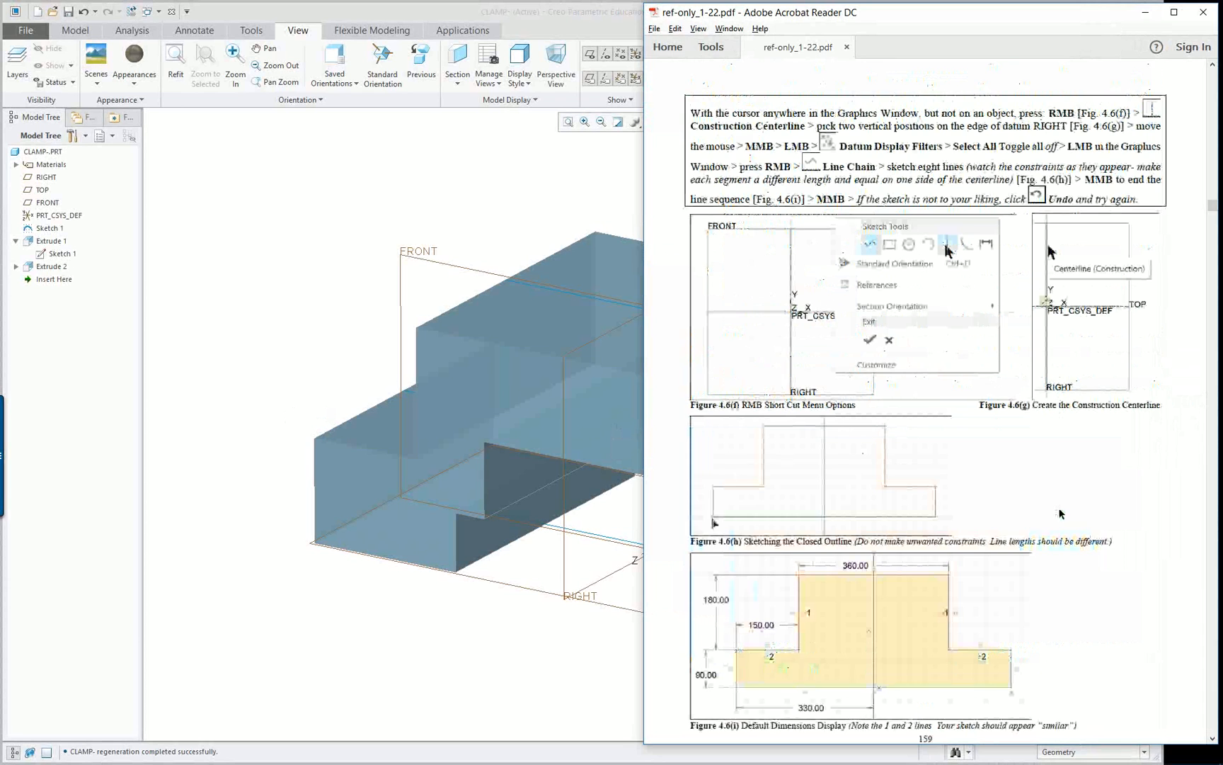
scroll(1060, 512, "down", 10)
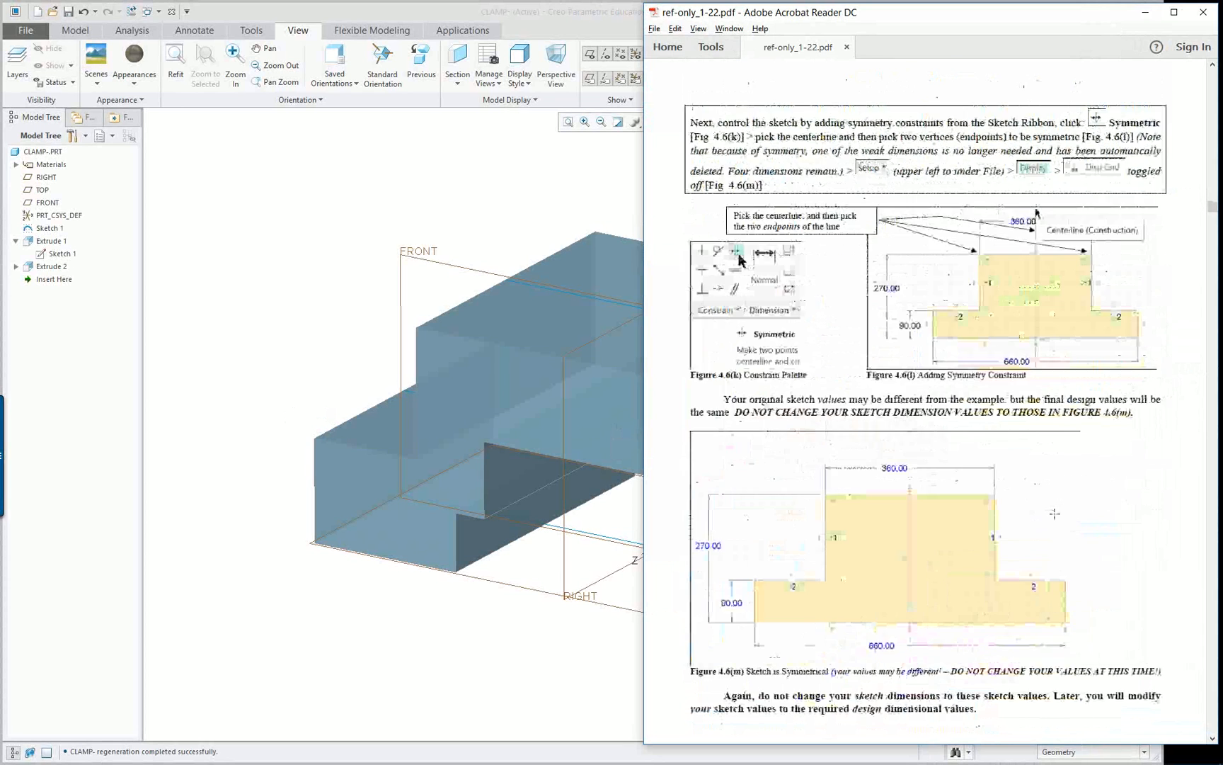
scroll(1054, 513, "down", 15)
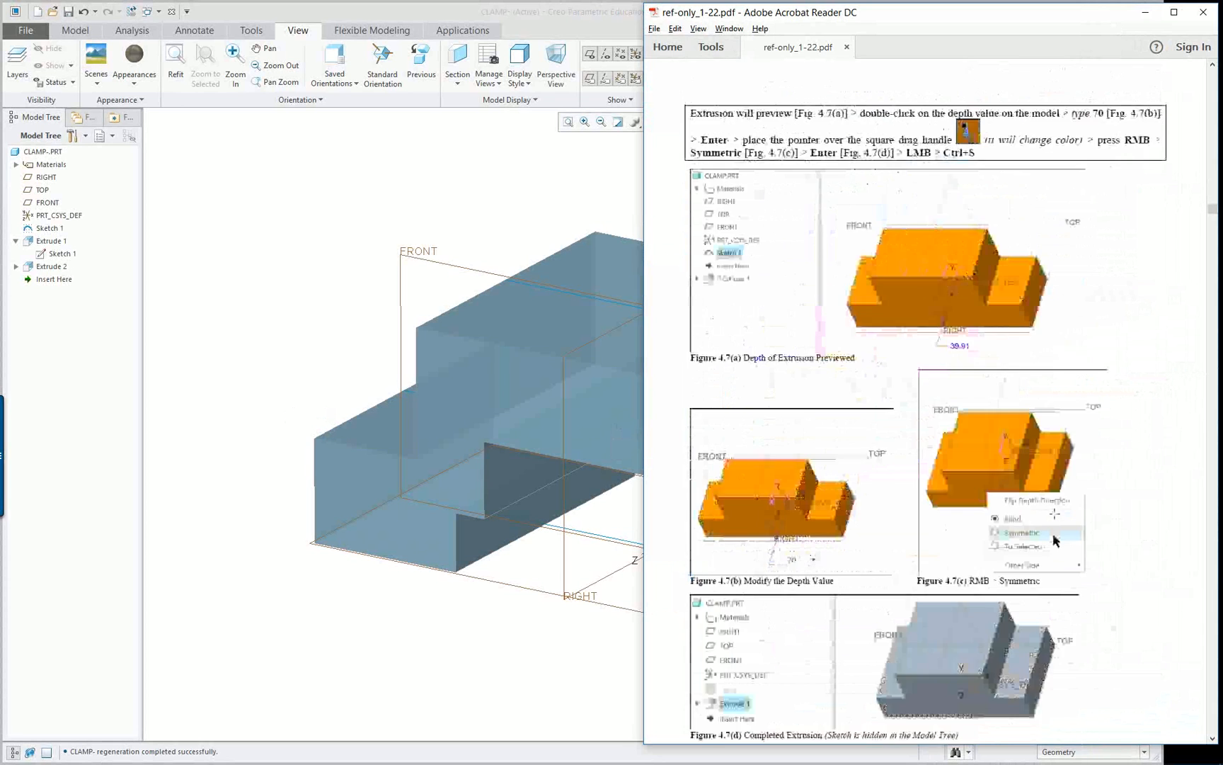
scroll(1054, 514, "down", 1)
scroll(1054, 515, "down", 5)
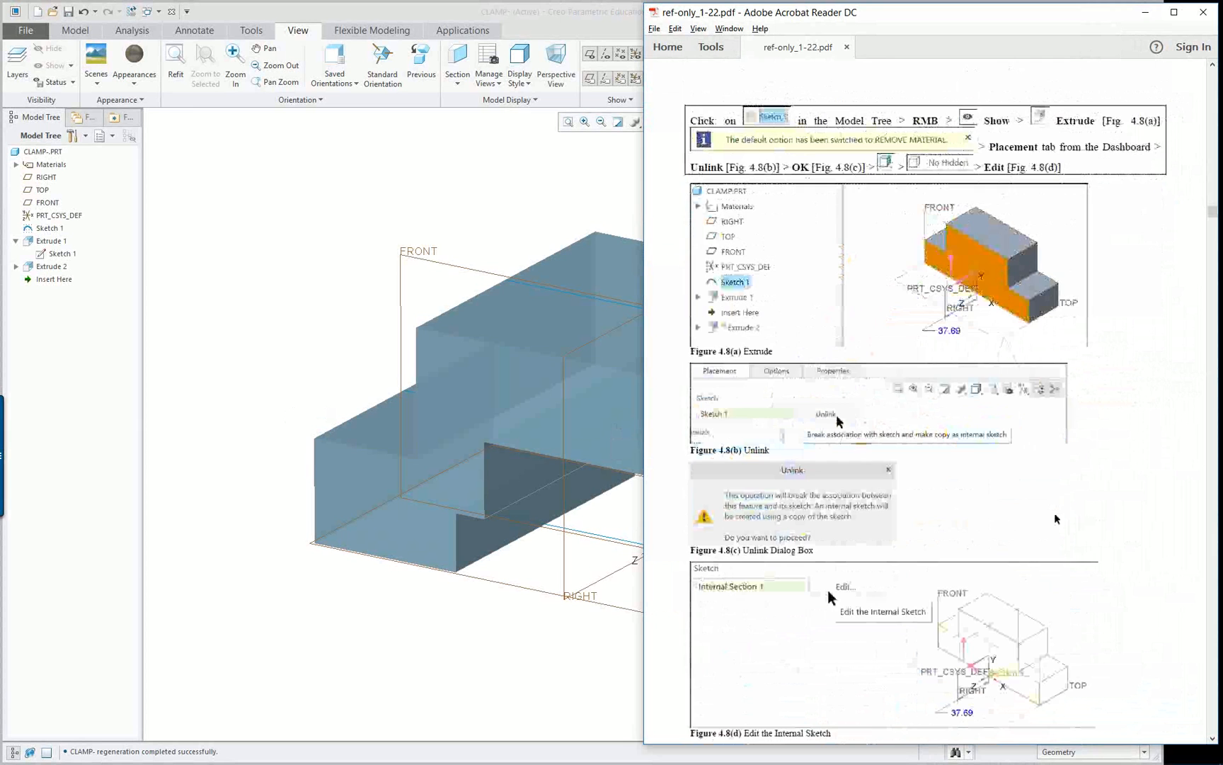
scroll(1055, 519, "down", 10)
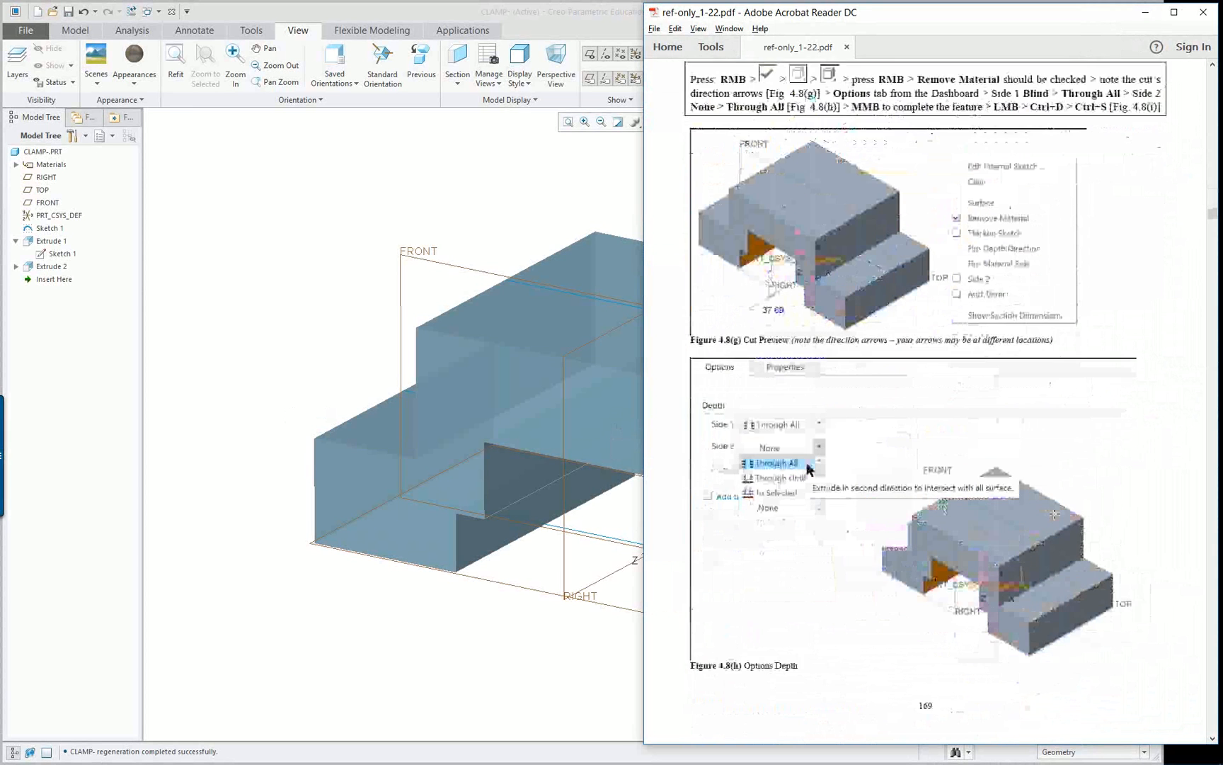
scroll(1054, 514, "down", 10)
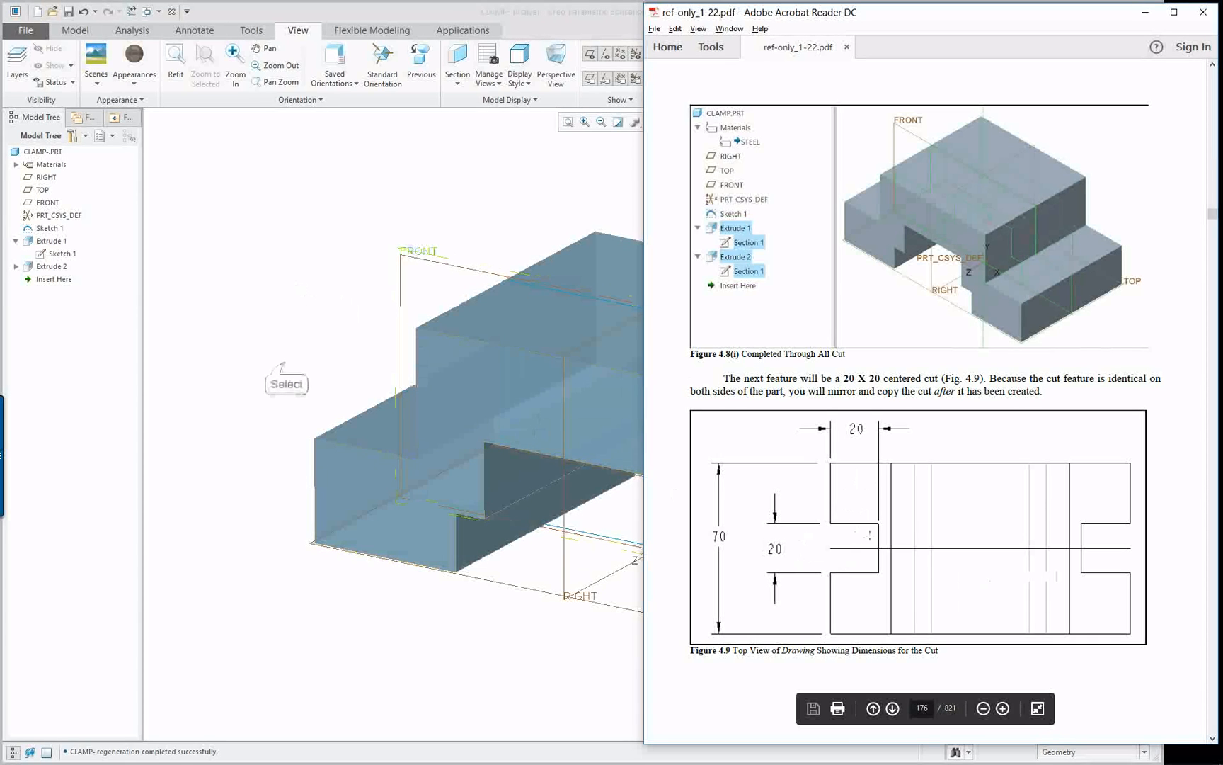
Switch back to Creo Parametric and examine the clamp's side ledge and the TOP datum plane from several angles
left_click(290, 369)
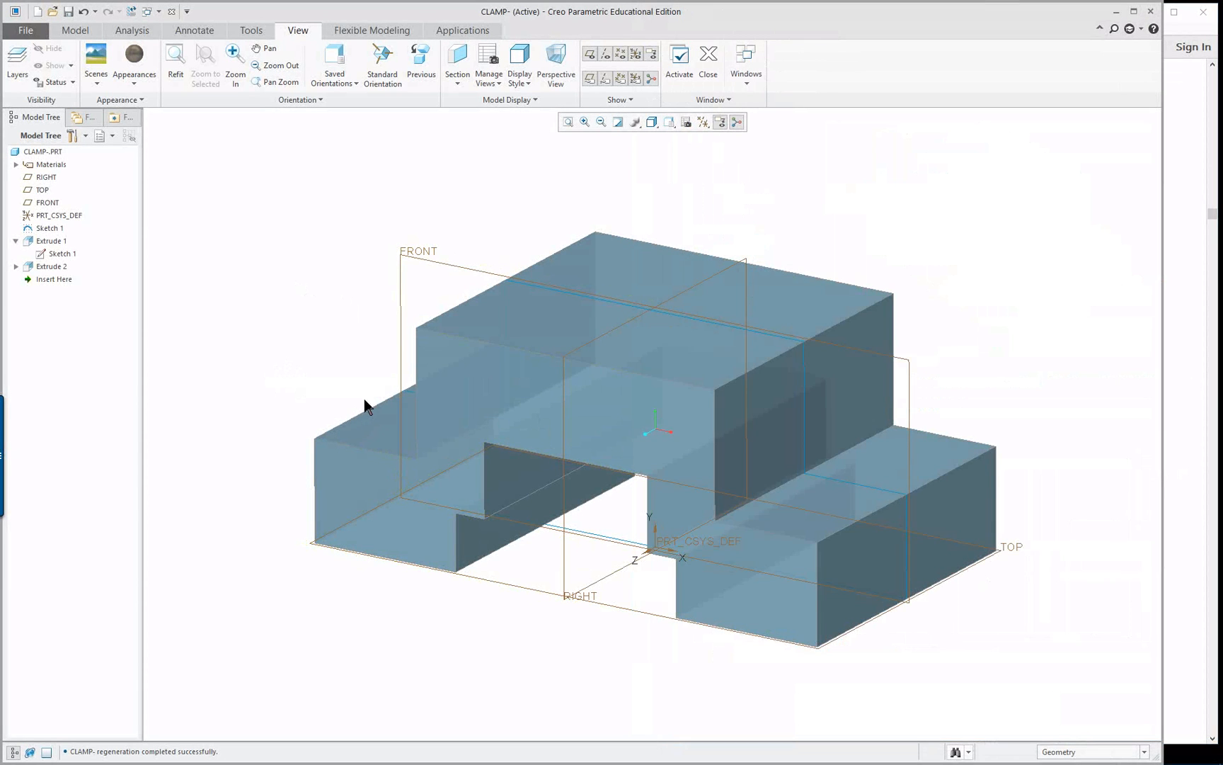
mouse_move(365, 405)
middle_mouse_down()
mouse_move(423, 377)
mouse_move(429, 407)
middle_mouse_up()
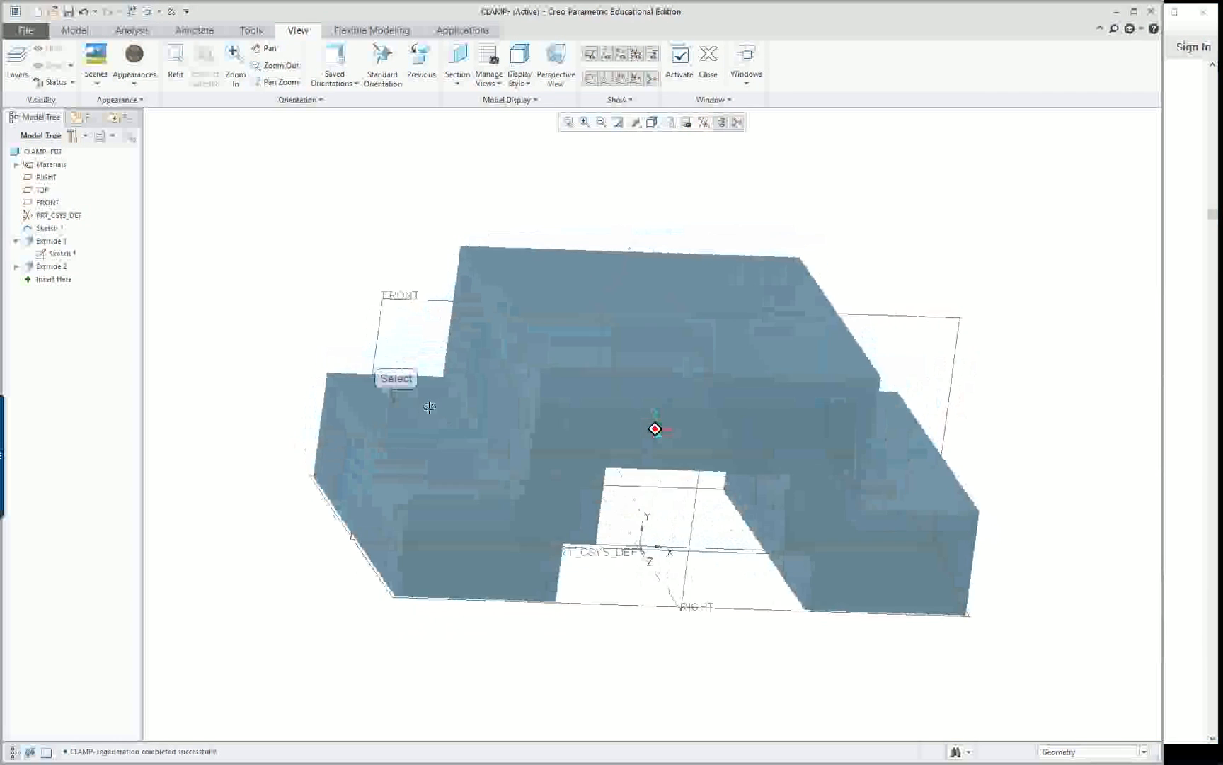
left_click(396, 402)
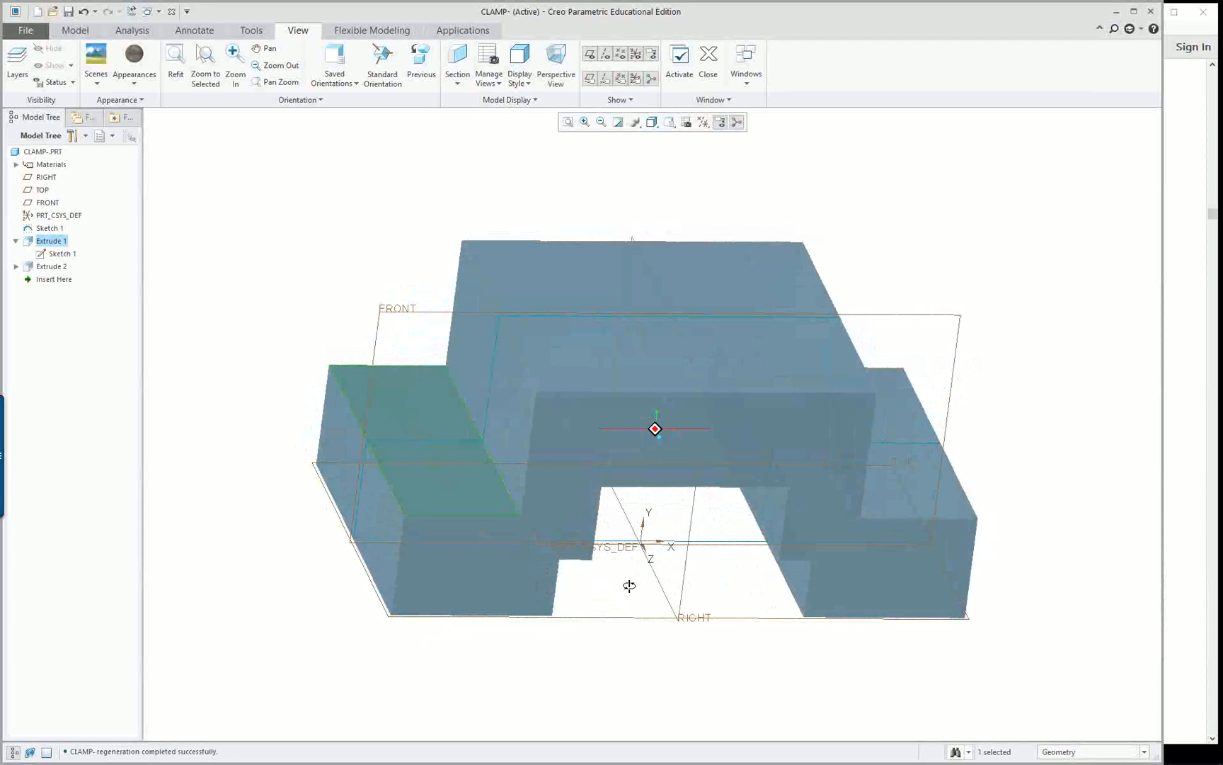
middle_click_drag(629, 585, 579, 542)
left_click(630, 464)
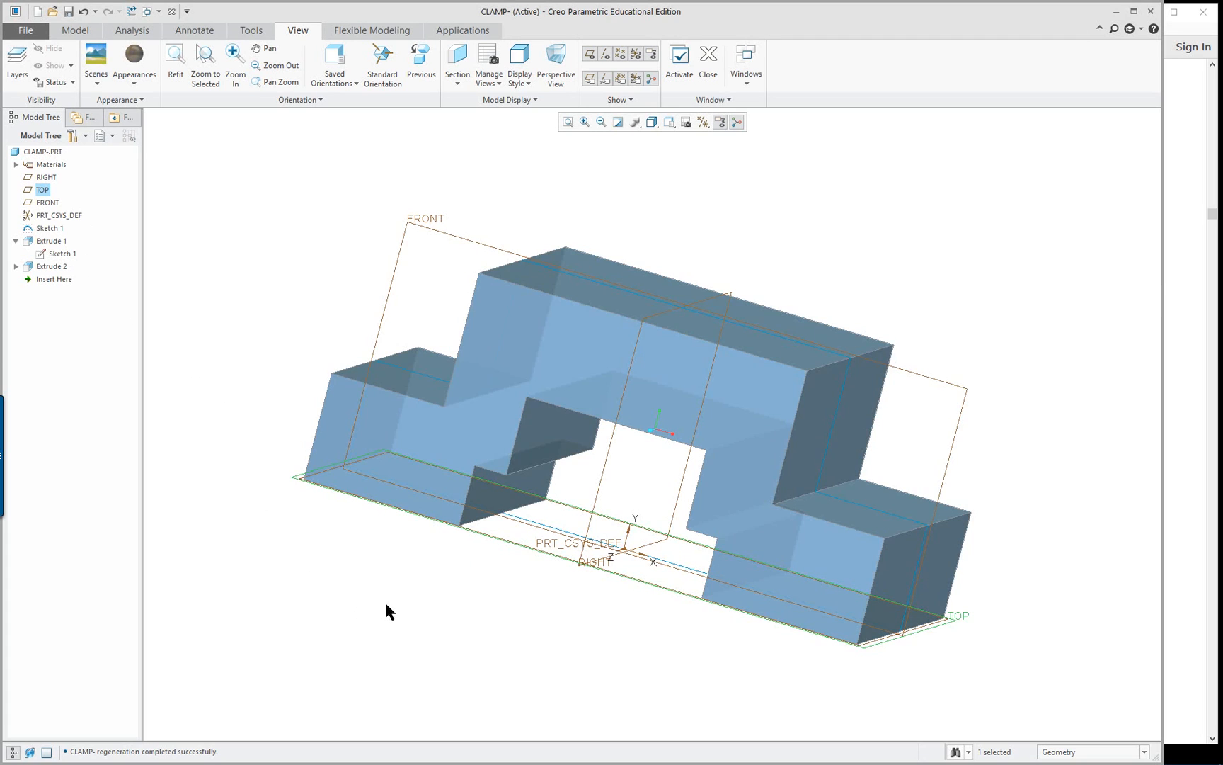
middle_click_drag(385, 609, 361, 586)
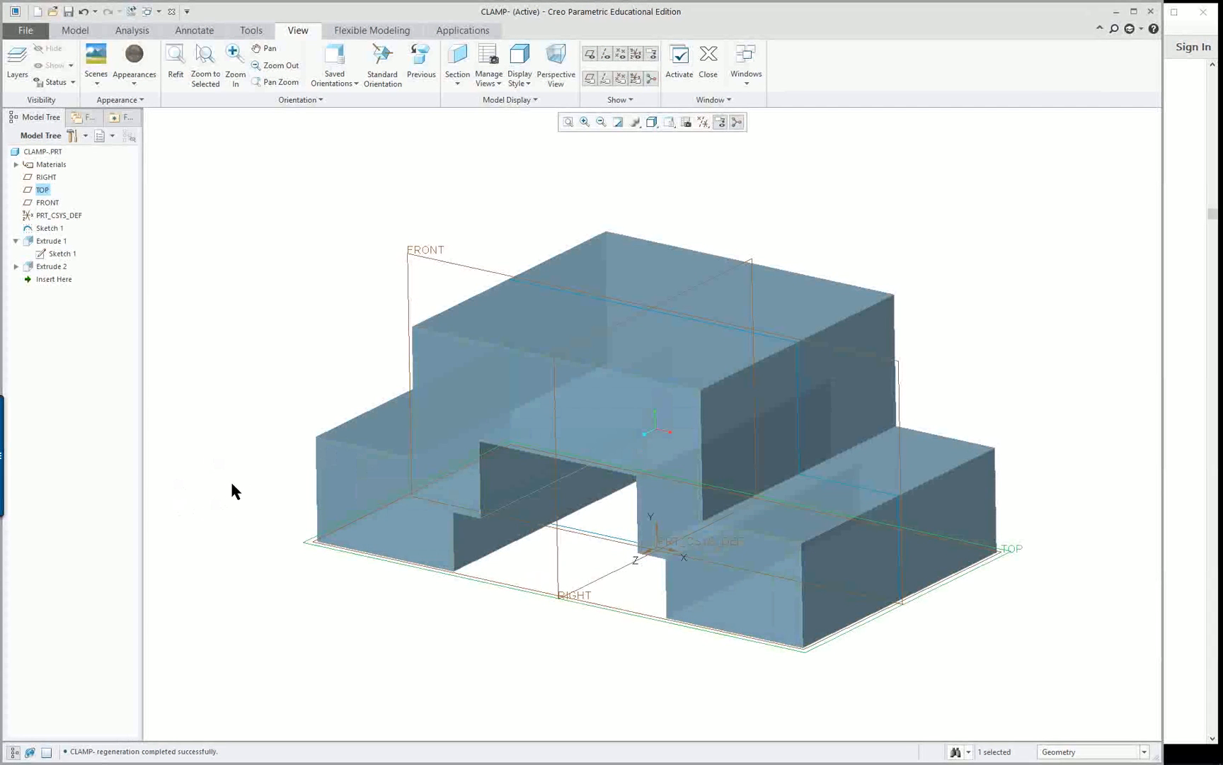
mouse_move(305, 559)
middle_mouse_down()
mouse_move(428, 559)
mouse_move(315, 563)
middle_mouse_up()
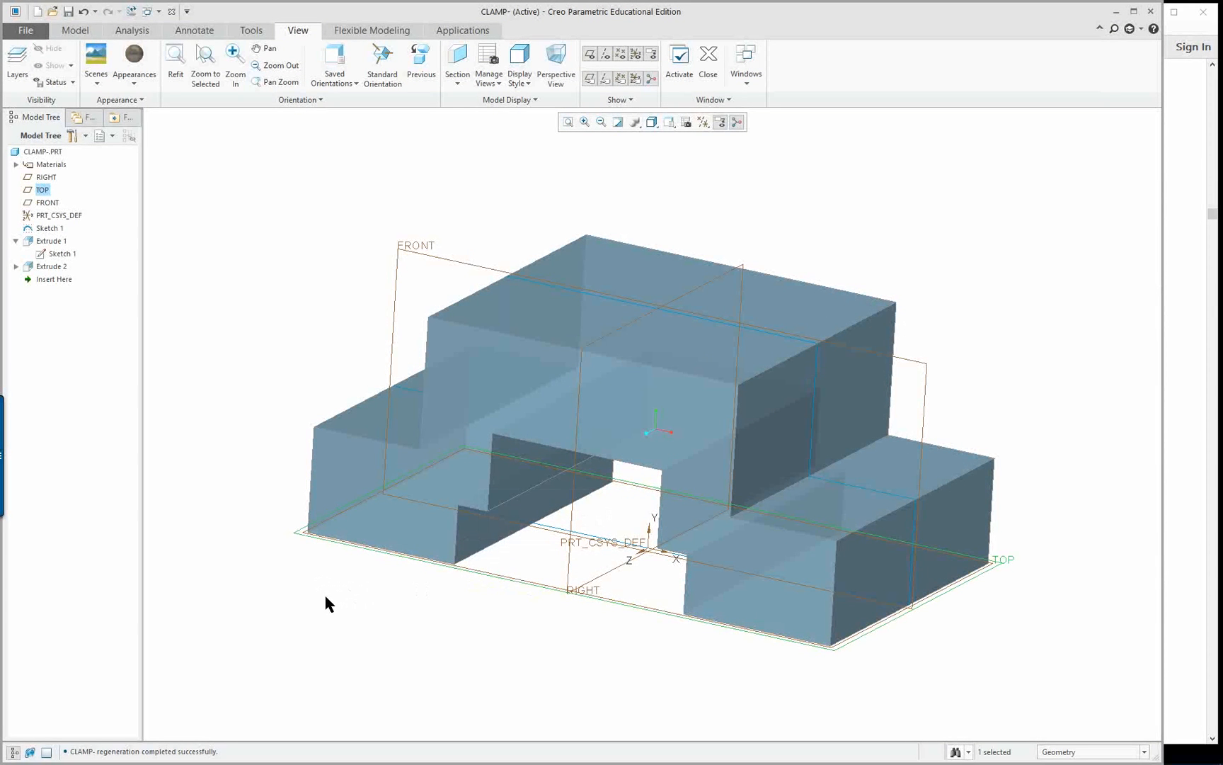
left_click(287, 206)
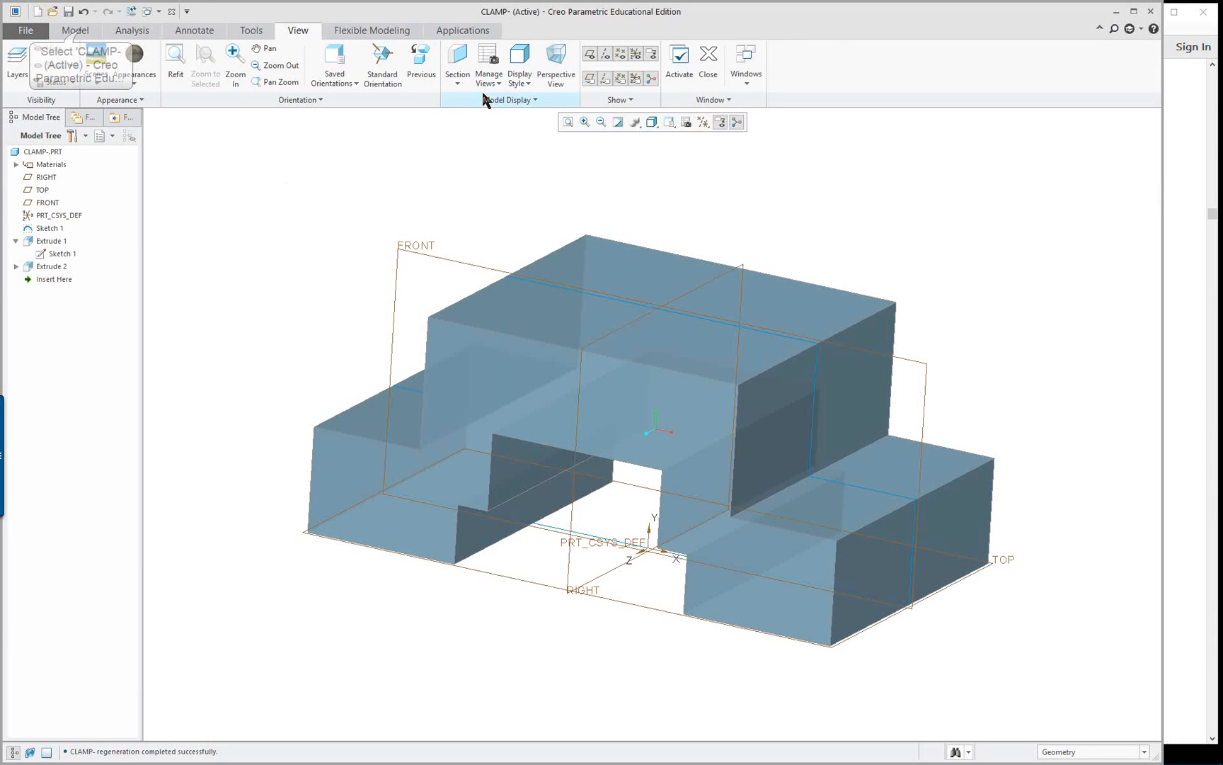
Start an Extrude that removes material, with its sketch on the TOP datum plane, and orient the sketch view to 2D
left_click(77, 31)
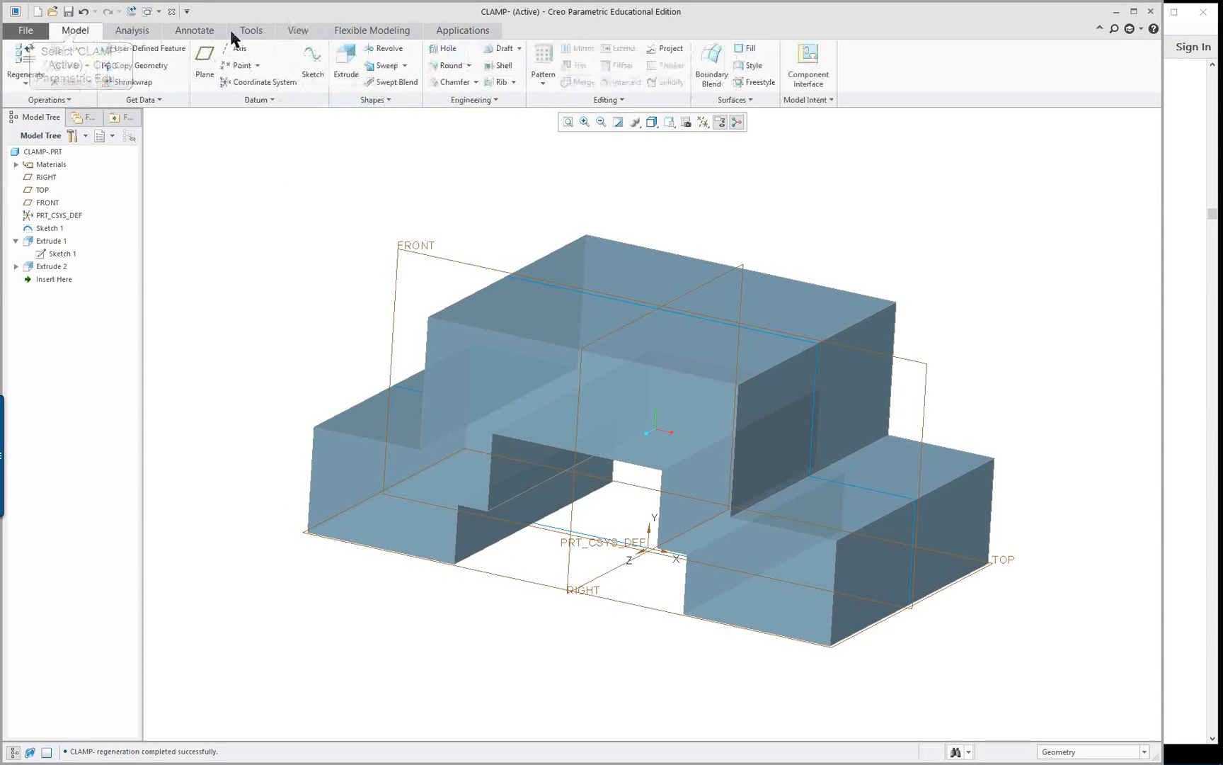
left_click(346, 63)
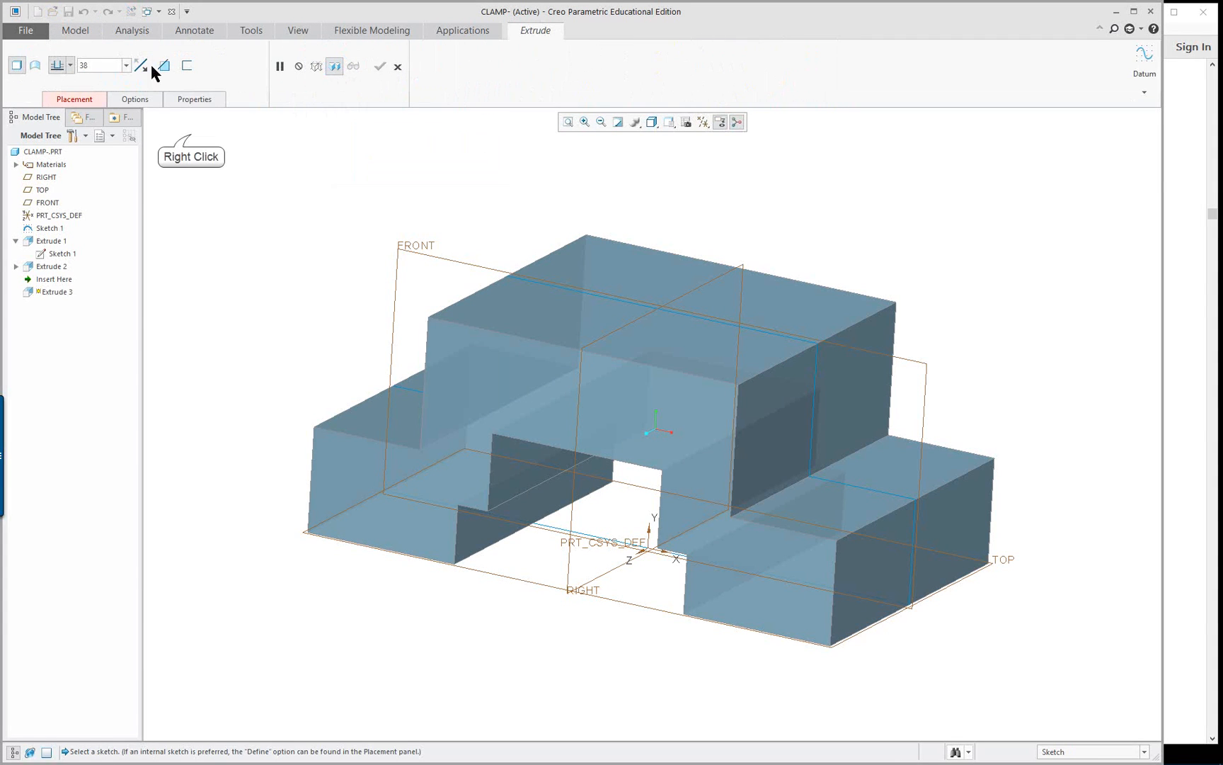
right_click(191, 133)
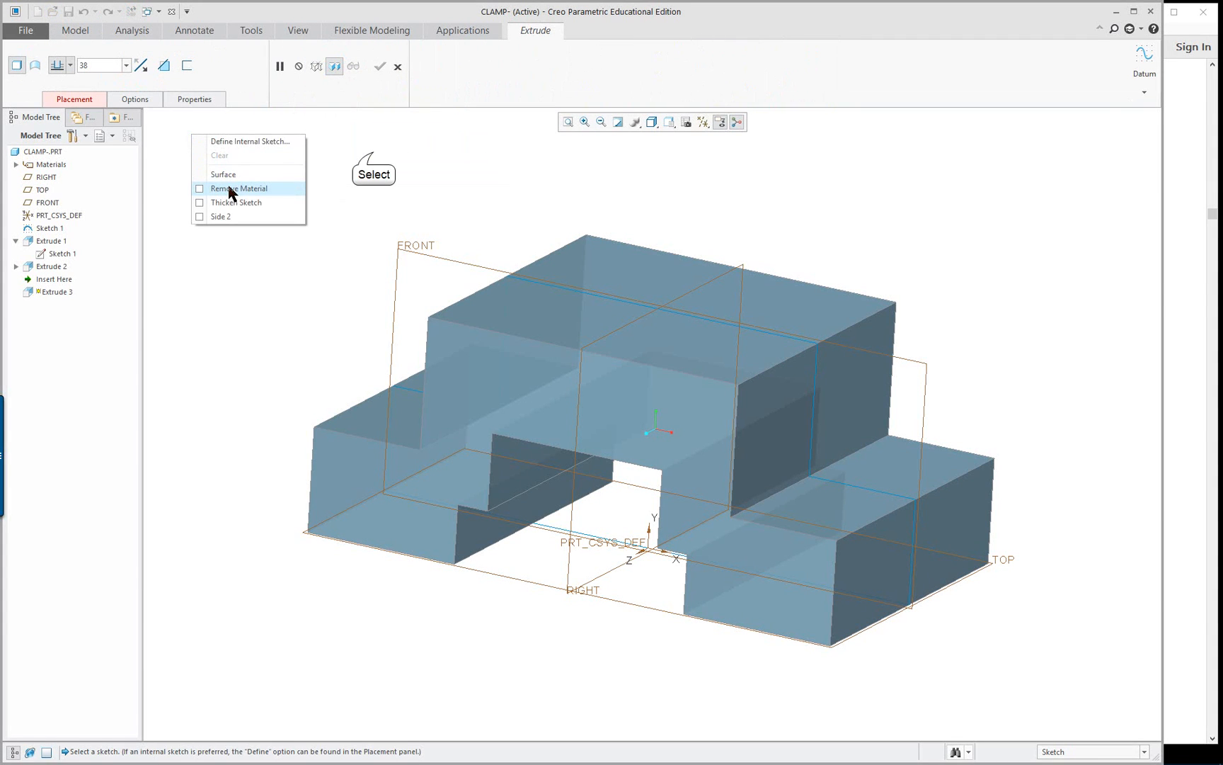
left_click(162, 66)
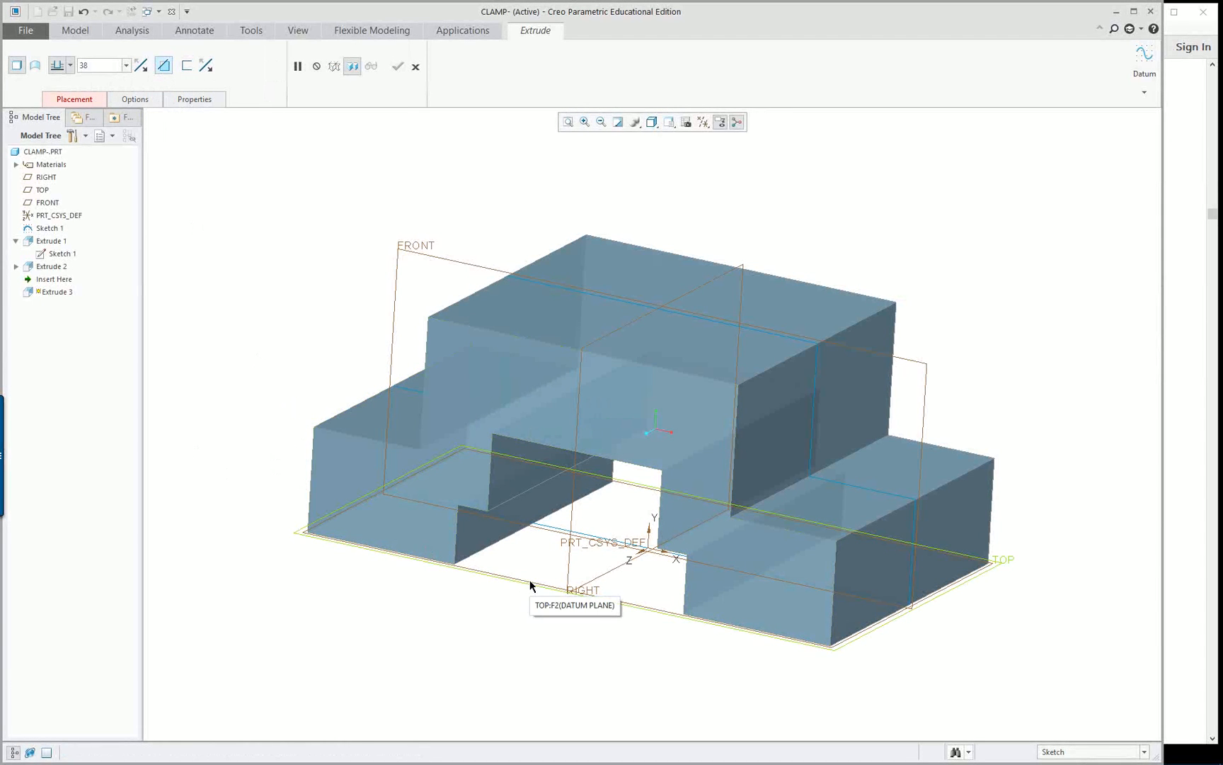
left_click(85, 101)
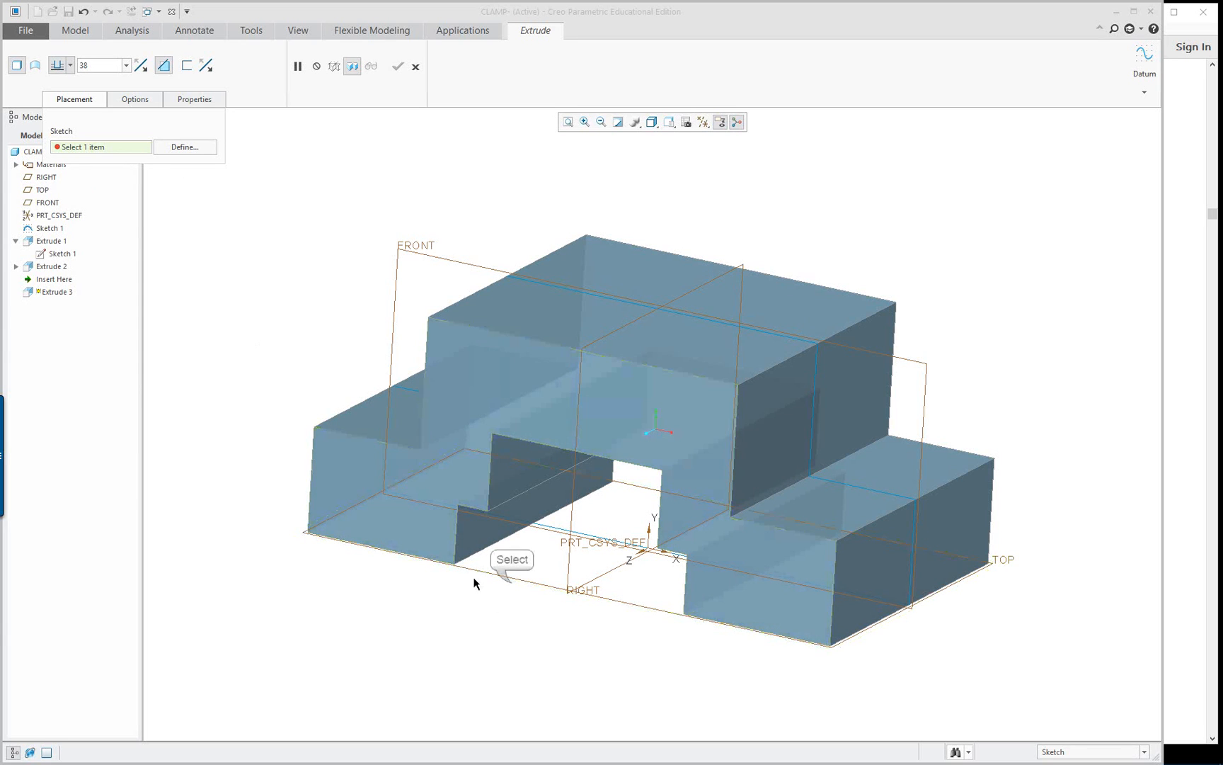
left_click(504, 580)
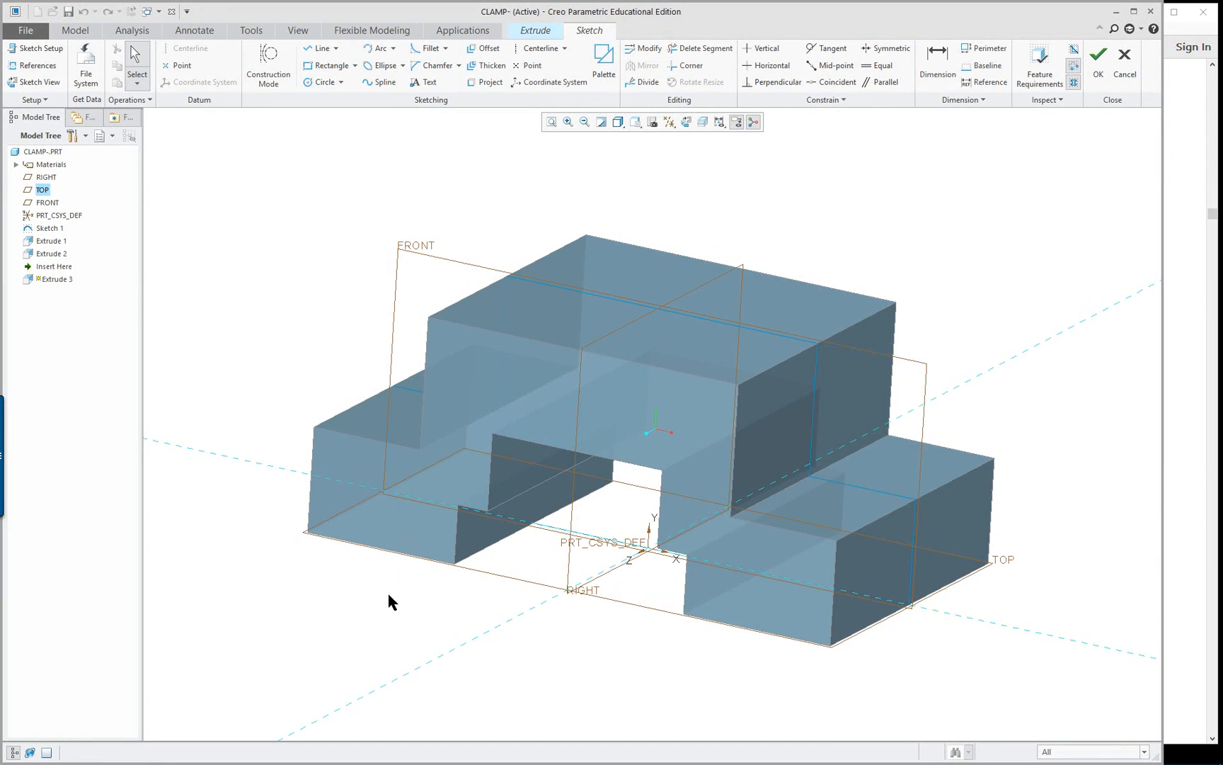
right_click(689, 143)
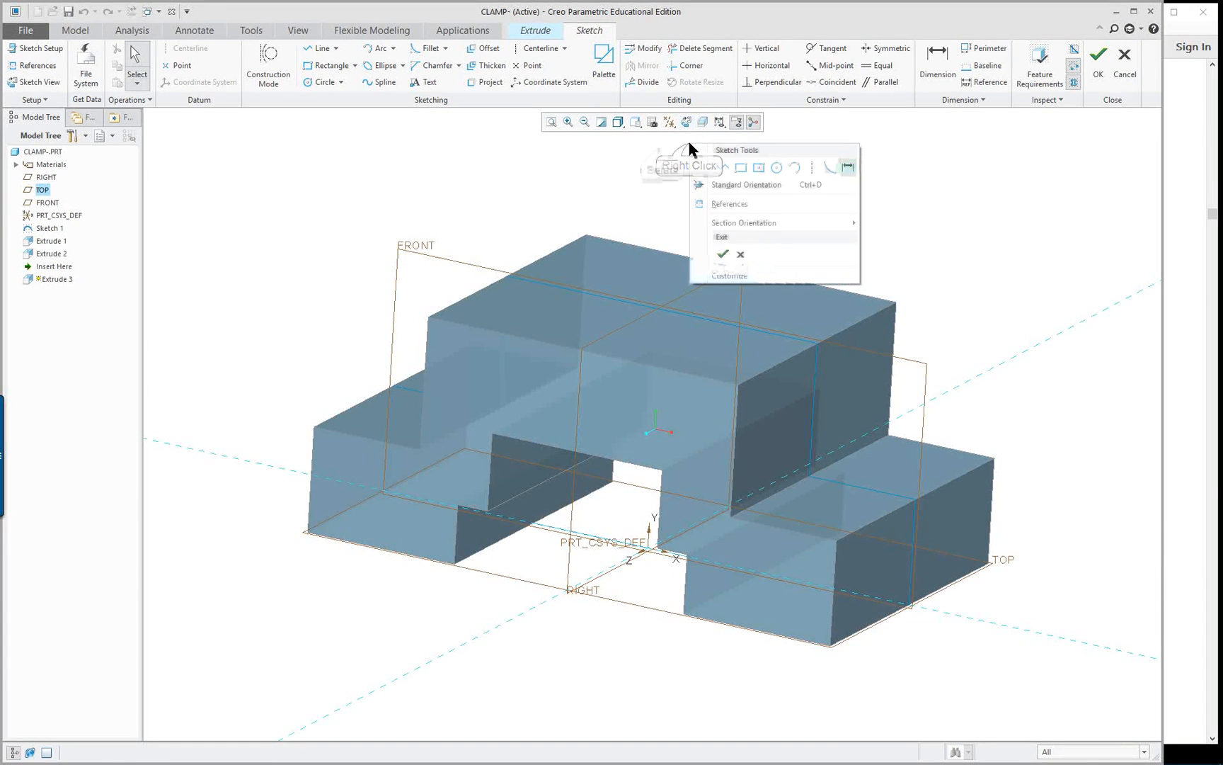
left_click(687, 122)
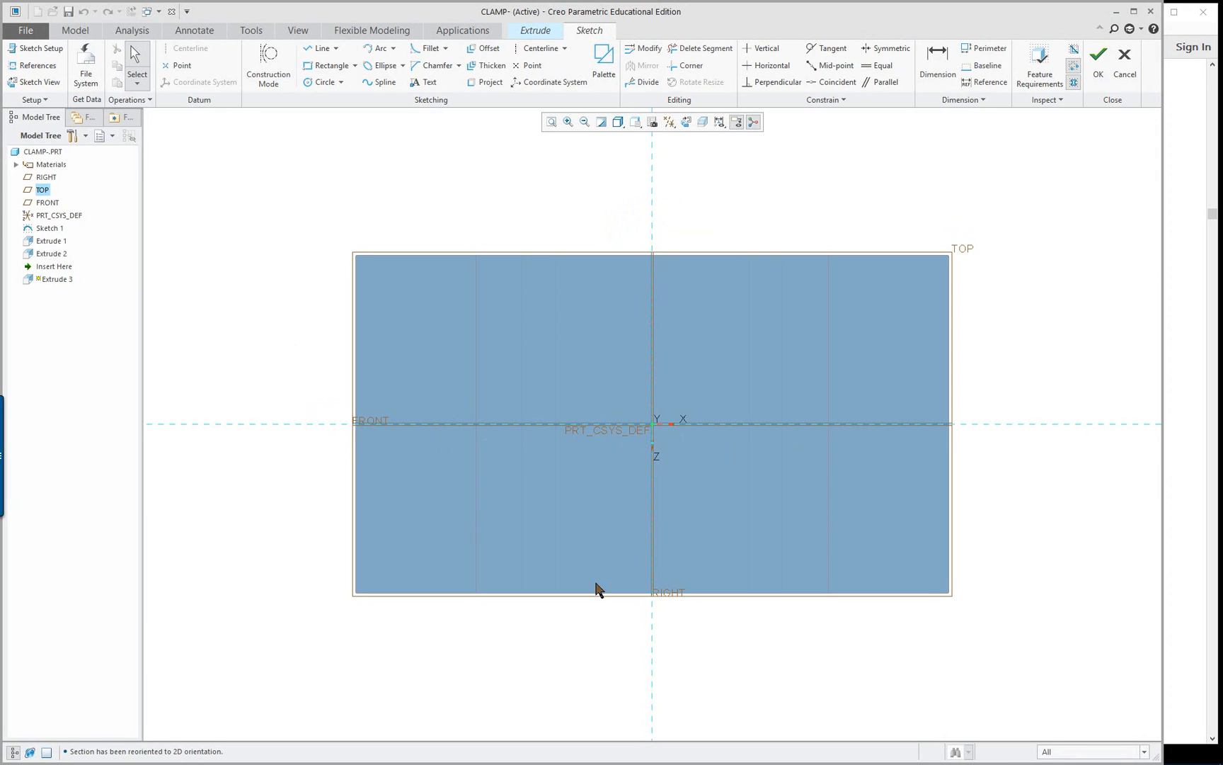
Sketch a center rectangle about 19 wide, centered on the FRONT plane line with one side on the clamp's X-negative end edge
left_click(355, 66)
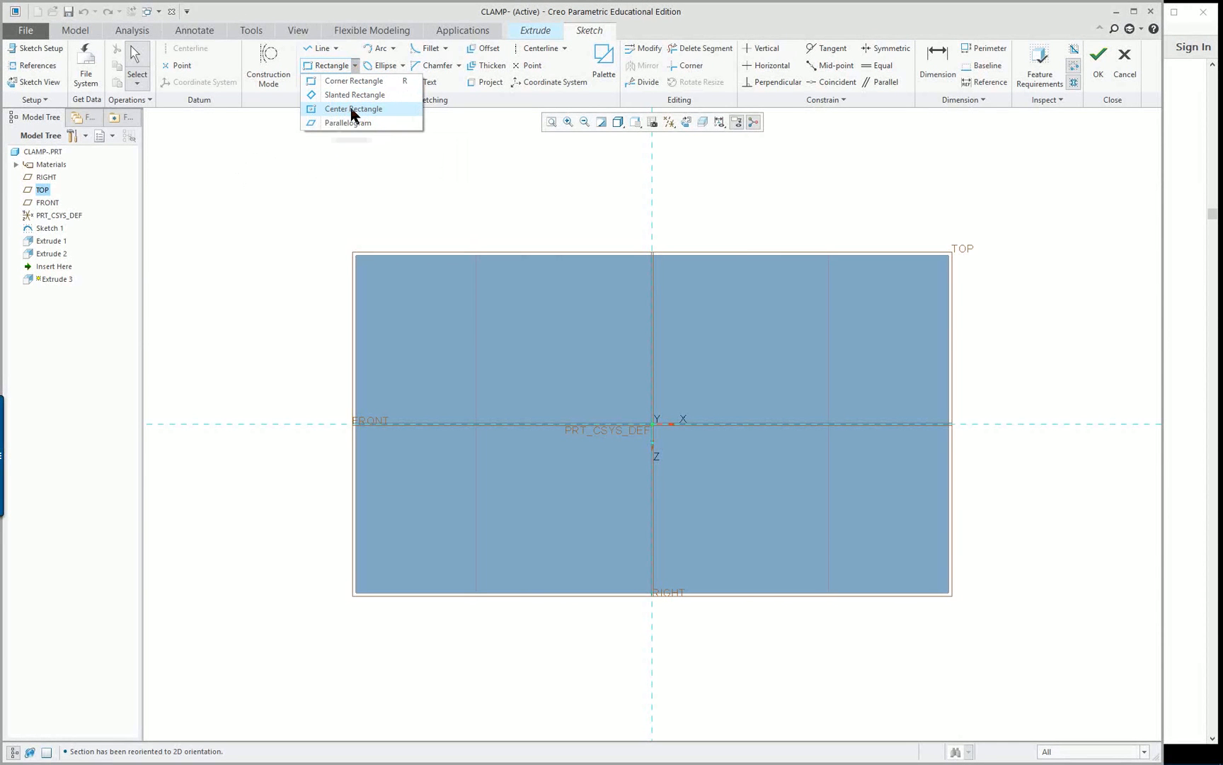
left_click(353, 109)
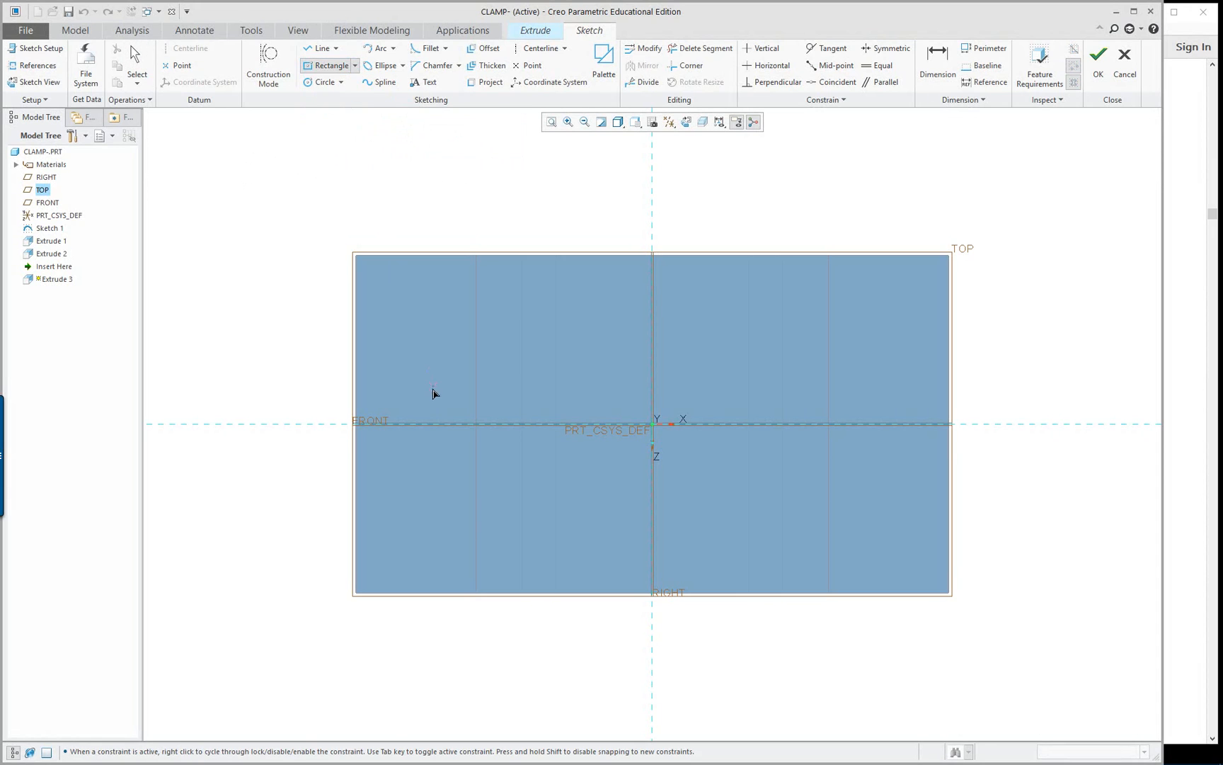
left_click(401, 424)
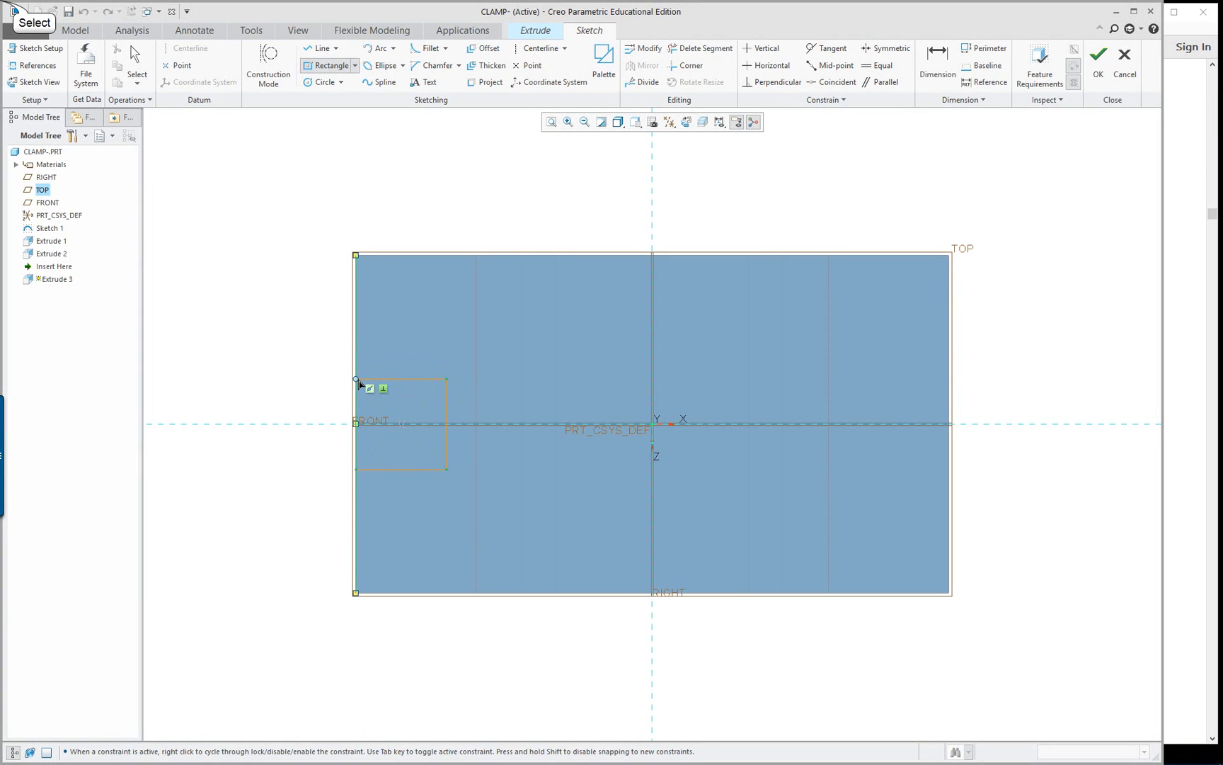
left_click(359, 381)
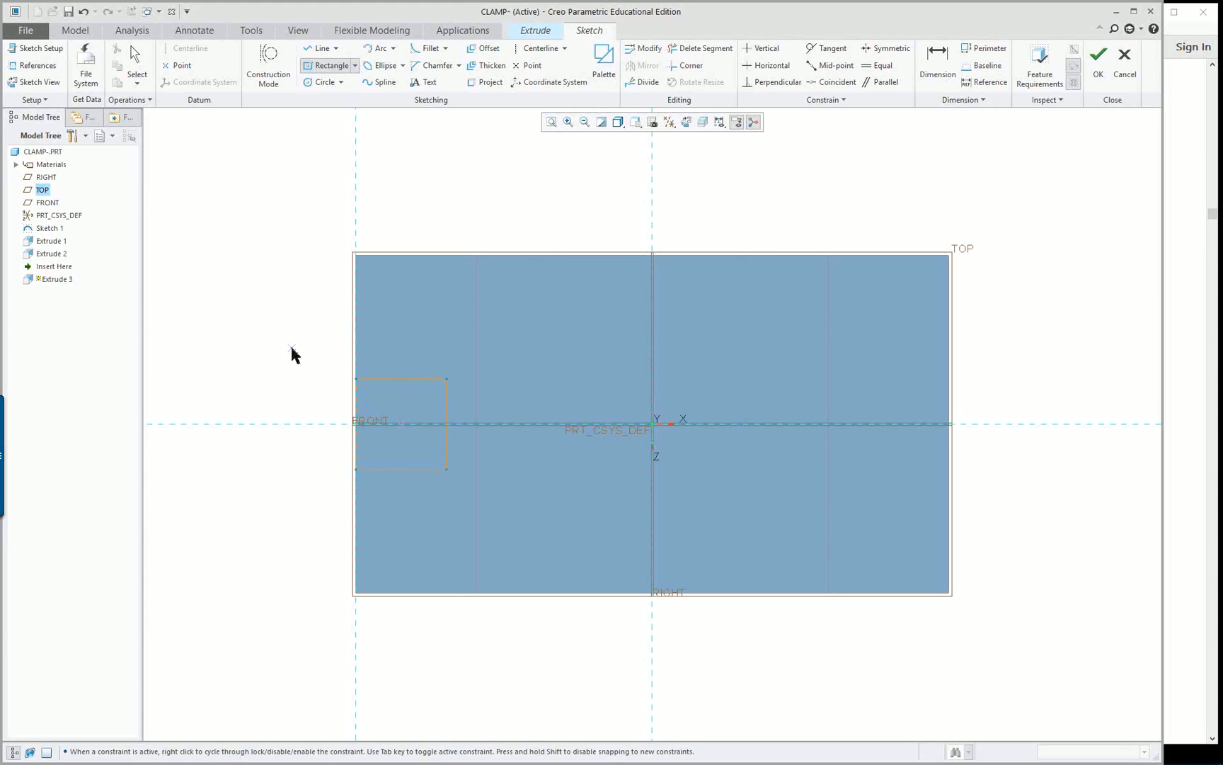
middle_click(291, 347)
scroll(285, 393, "up", 2)
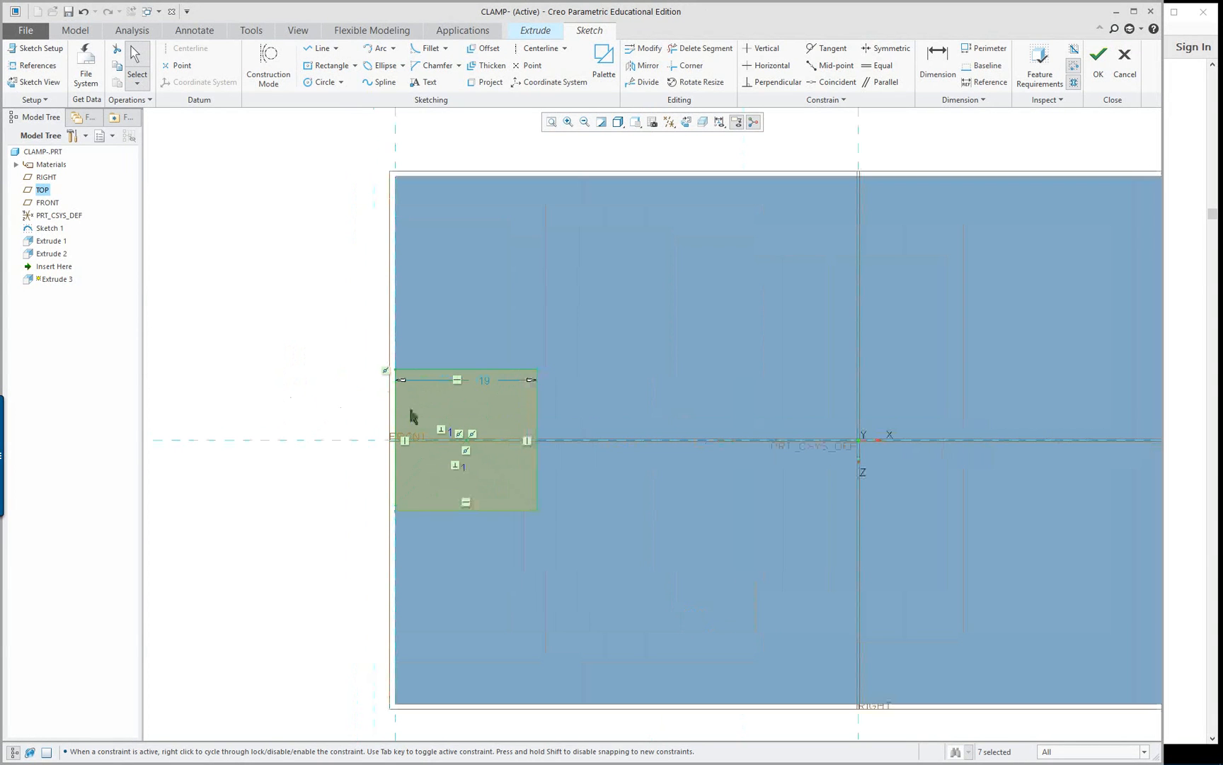
Set the square's width to 20 and place the dimension outside the part, beyond the clamp's back edge
double_click(484, 381)
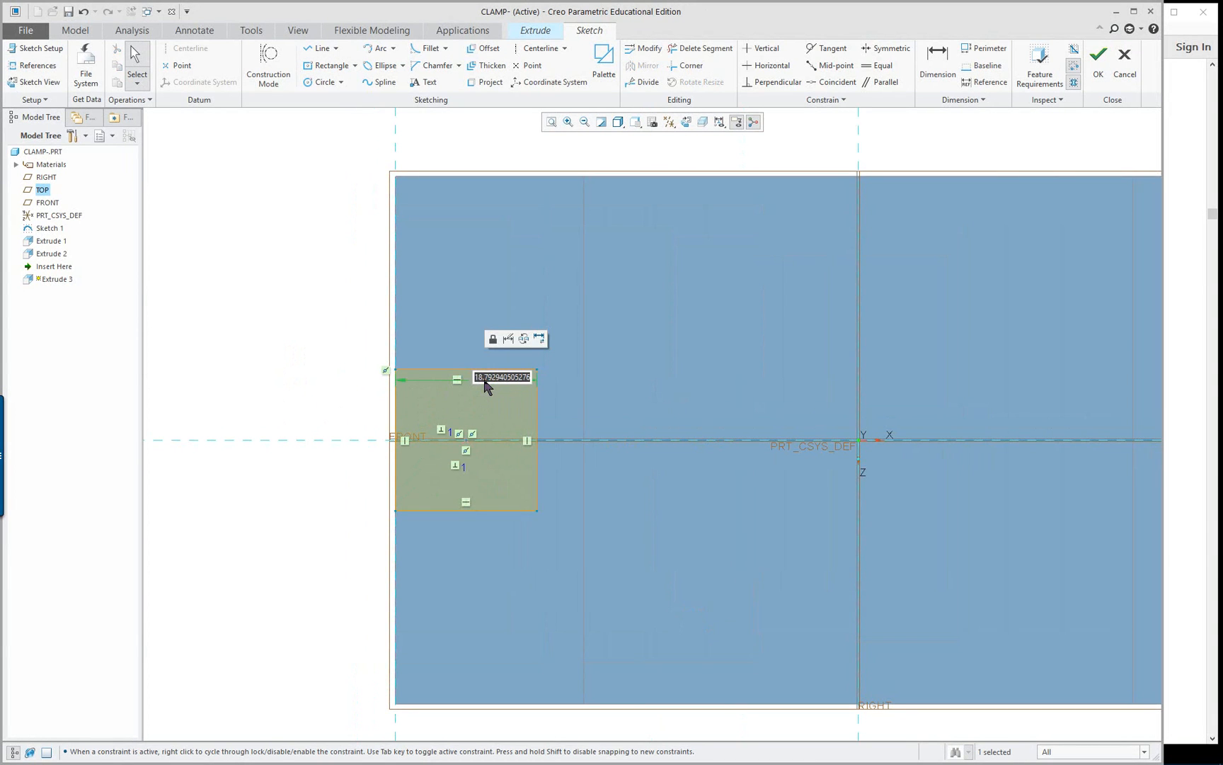
key("Return")
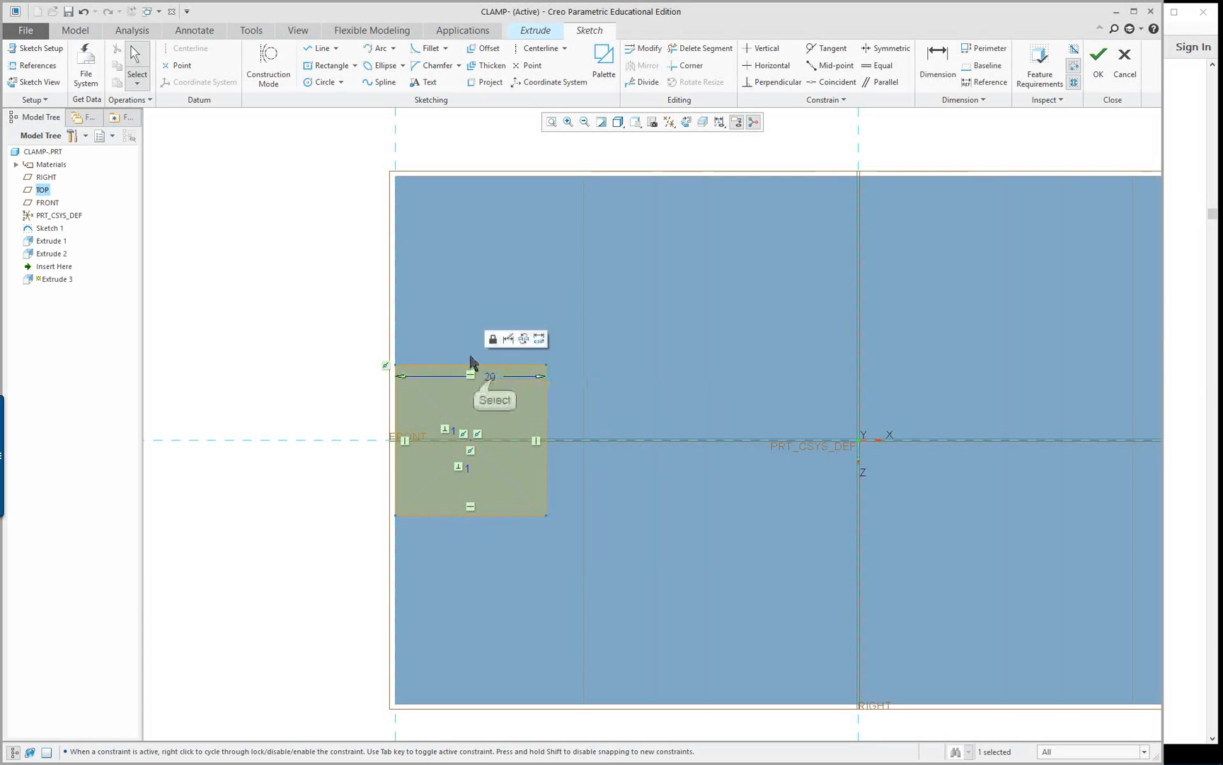
left_click_drag(492, 368, 486, 150)
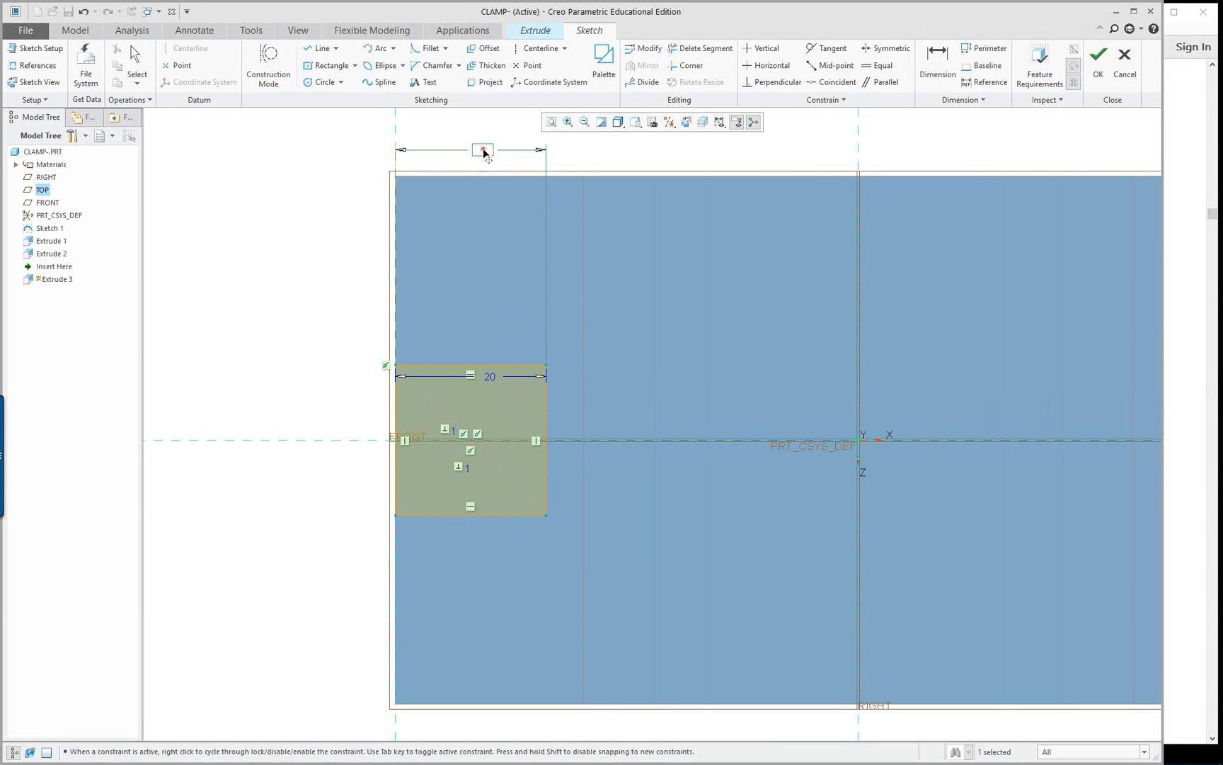
scroll(340, 276, "down", 2)
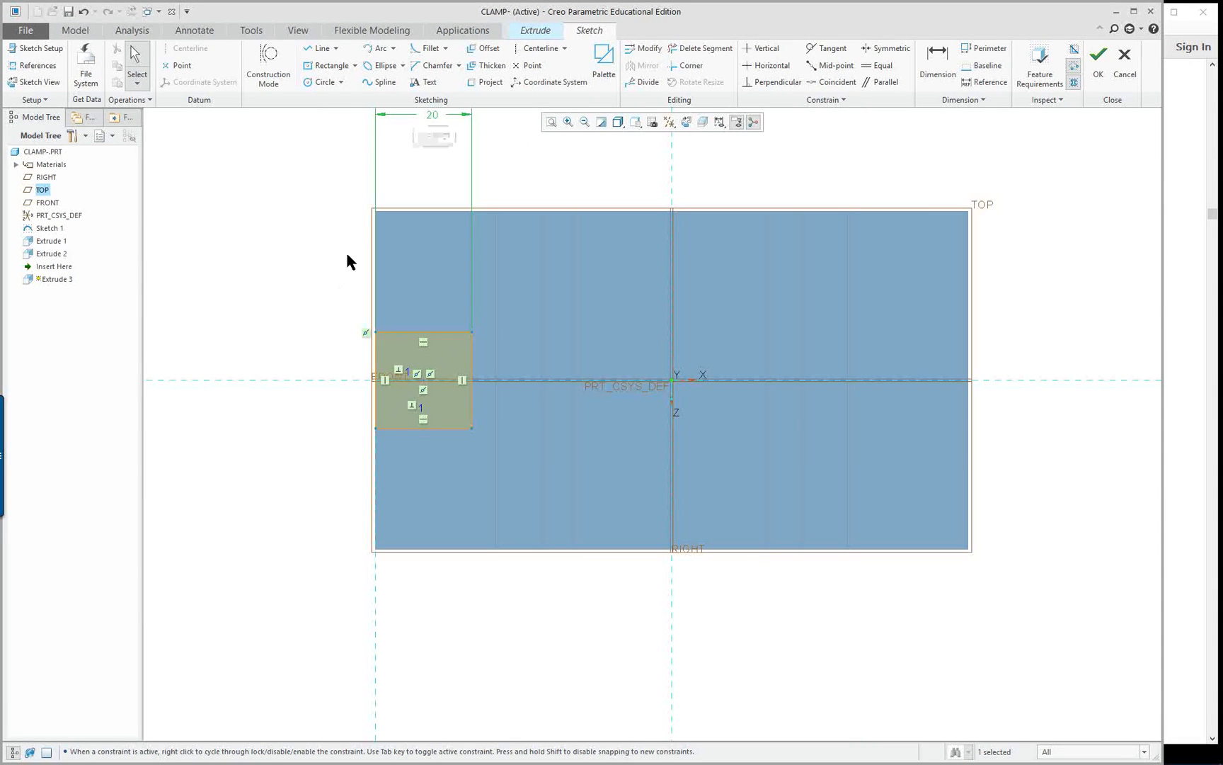
left_click_drag(435, 118, 425, 168)
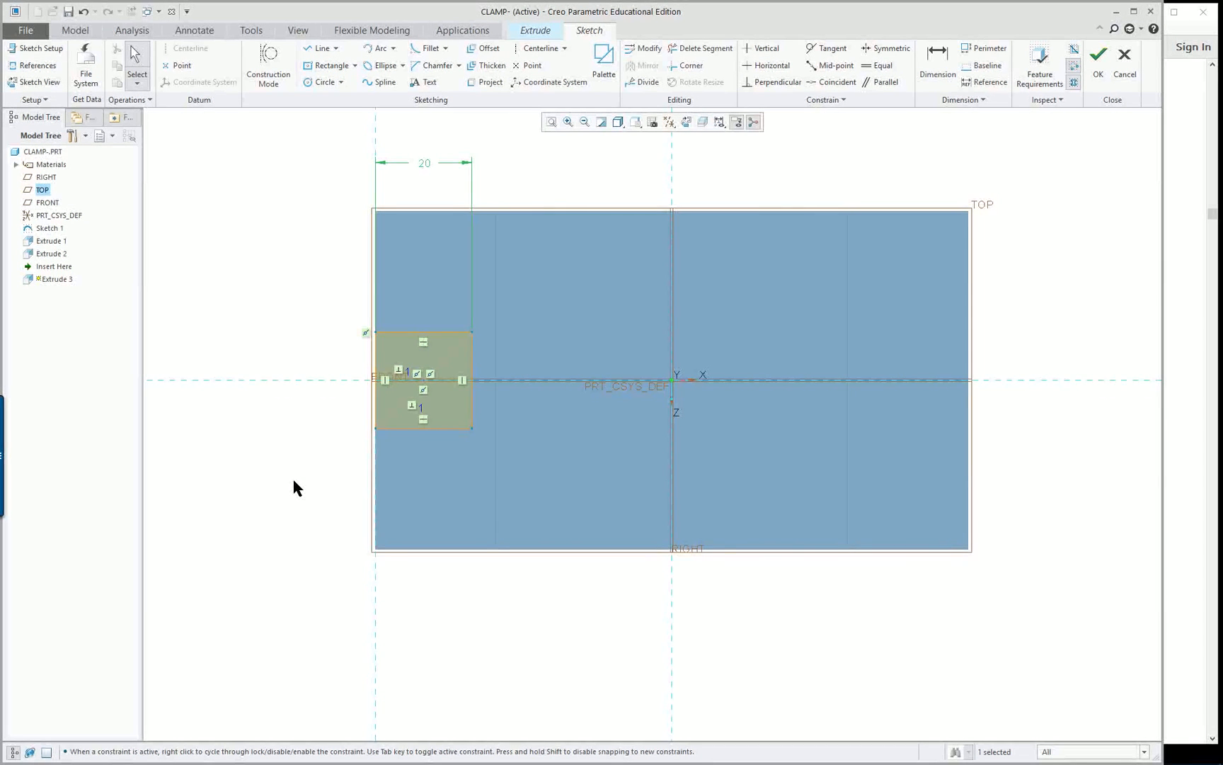
Finish the square's sketch and flip the cut's depth direction so it runs up into the clamp's ledge
mouse_move(294, 481)
middle_mouse_down()
mouse_move(322, 445)
mouse_move(388, 426)
mouse_move(332, 446)
mouse_move(330, 432)
middle_mouse_up()
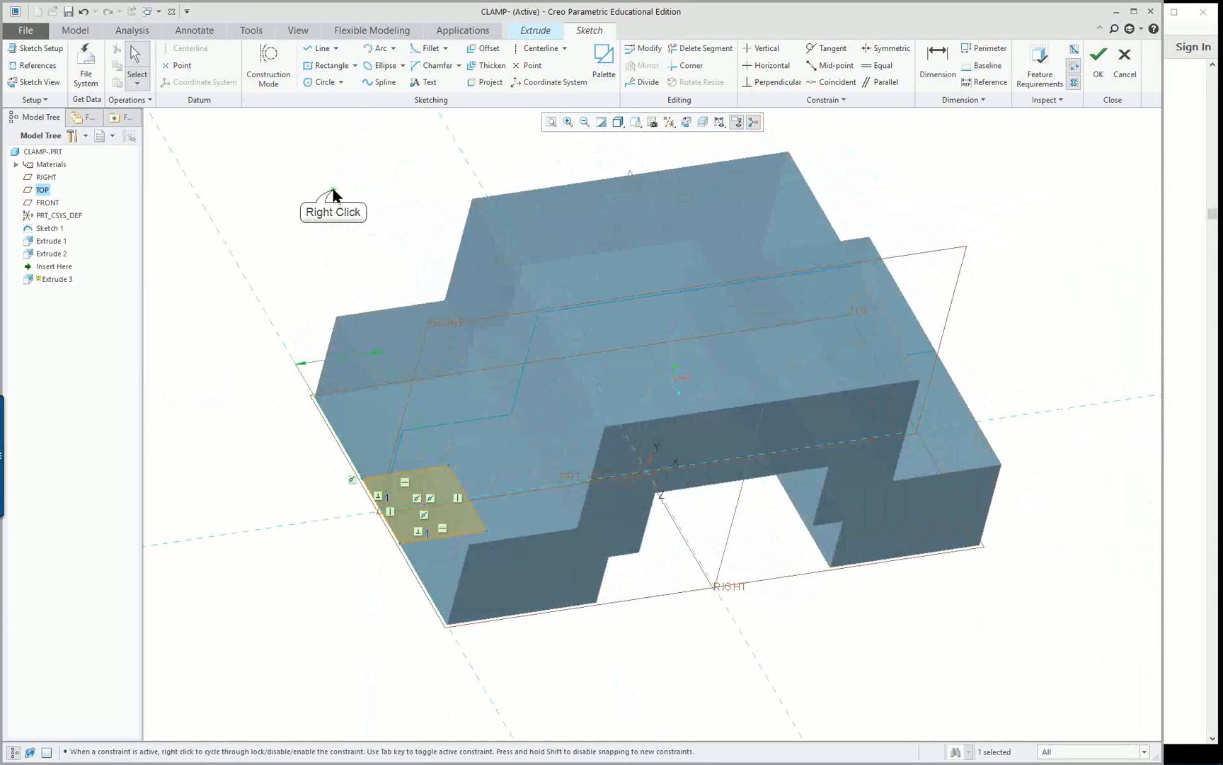
right_click(334, 193)
left_click(365, 315)
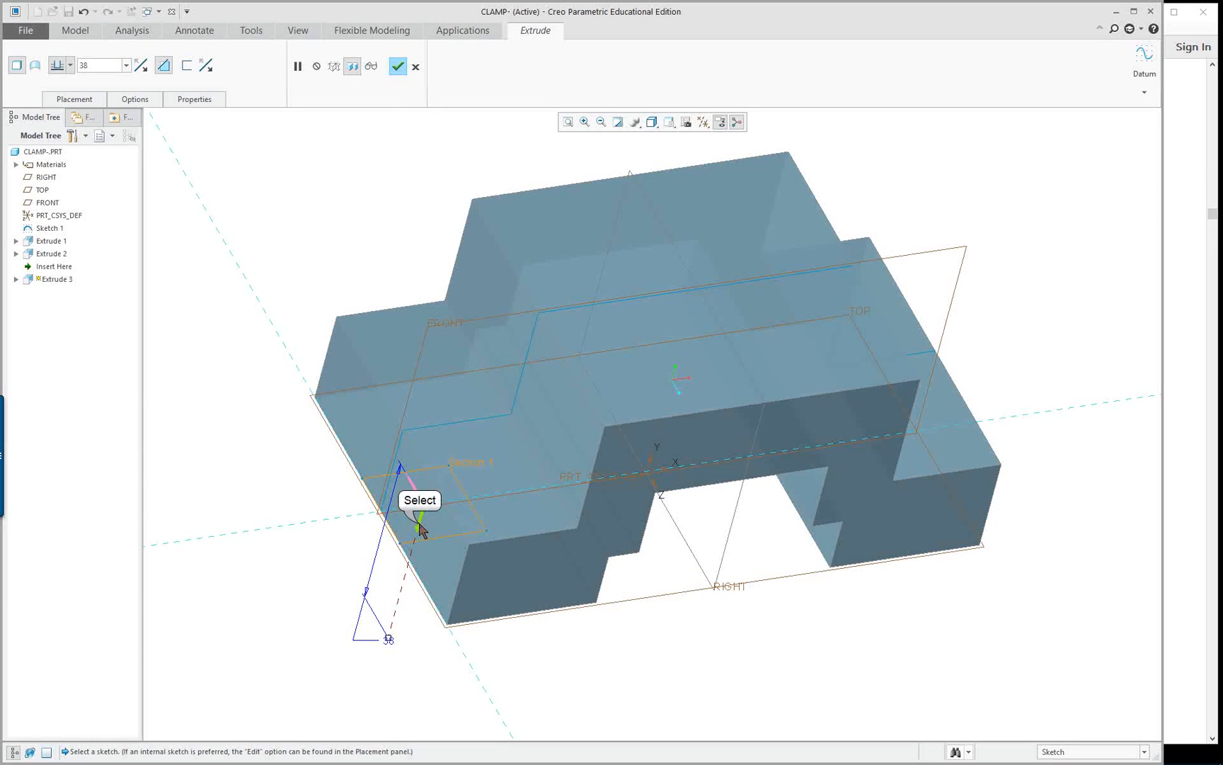
left_click(420, 529)
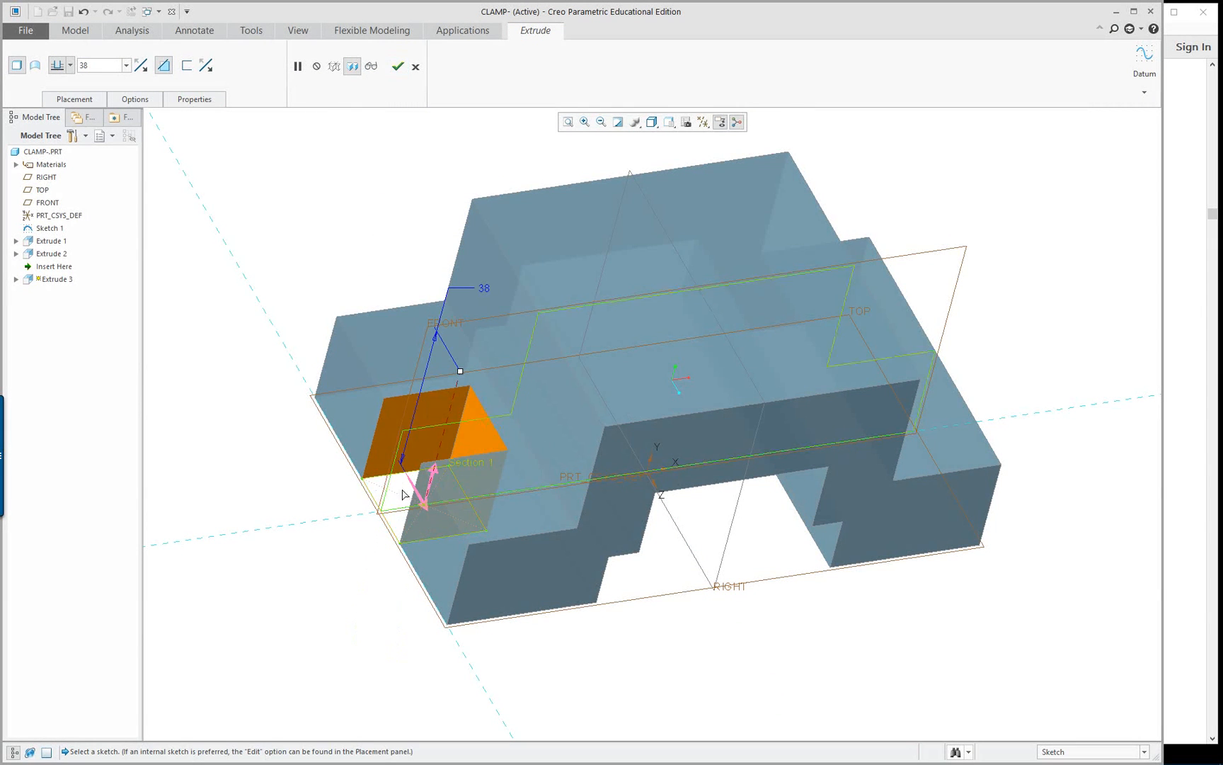
Set the cut's depth option to To Selected, with the ledge's upper face as the end reference
middle_click_drag(327, 527, 503, 419)
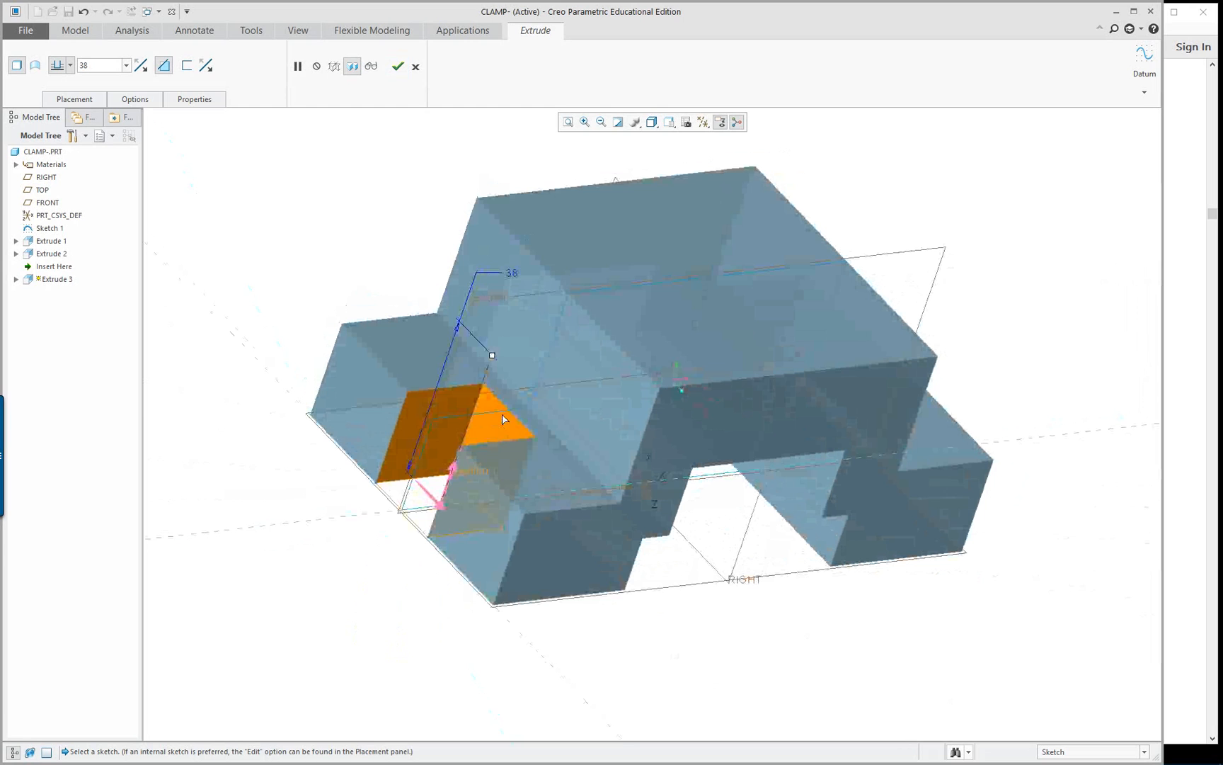
right_click(493, 356)
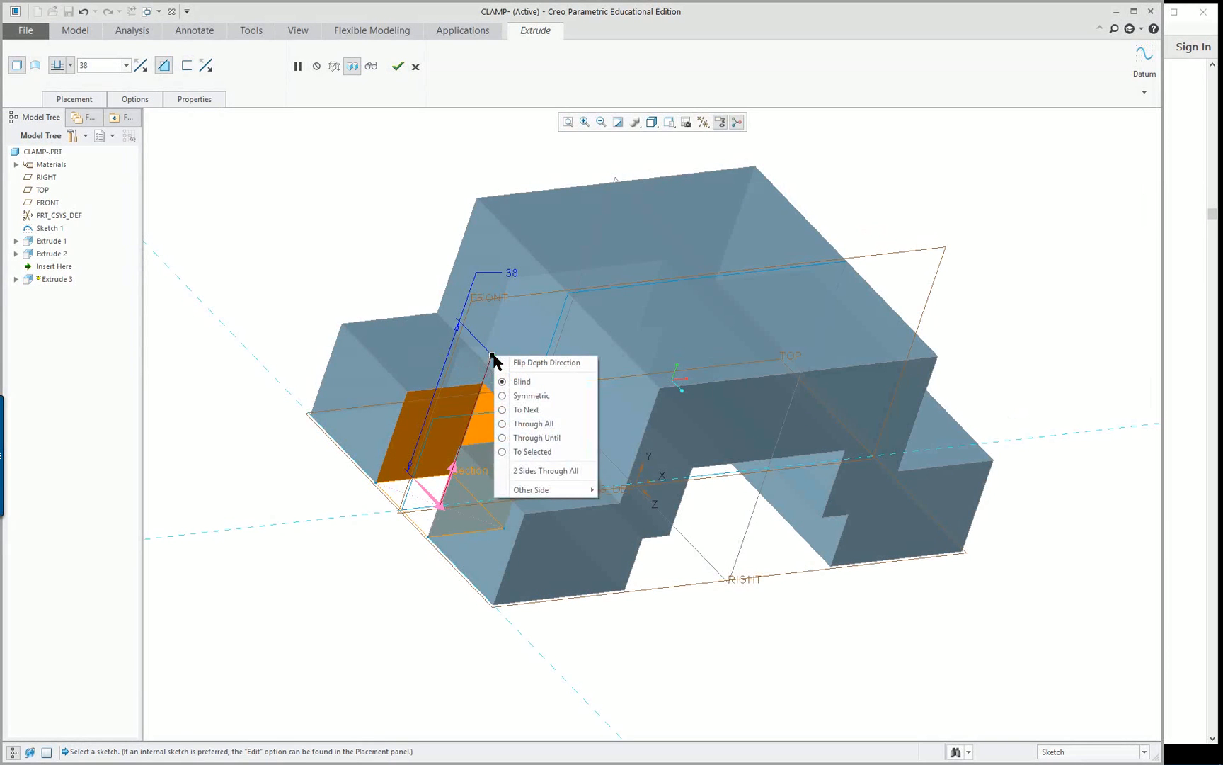
left_click(537, 451)
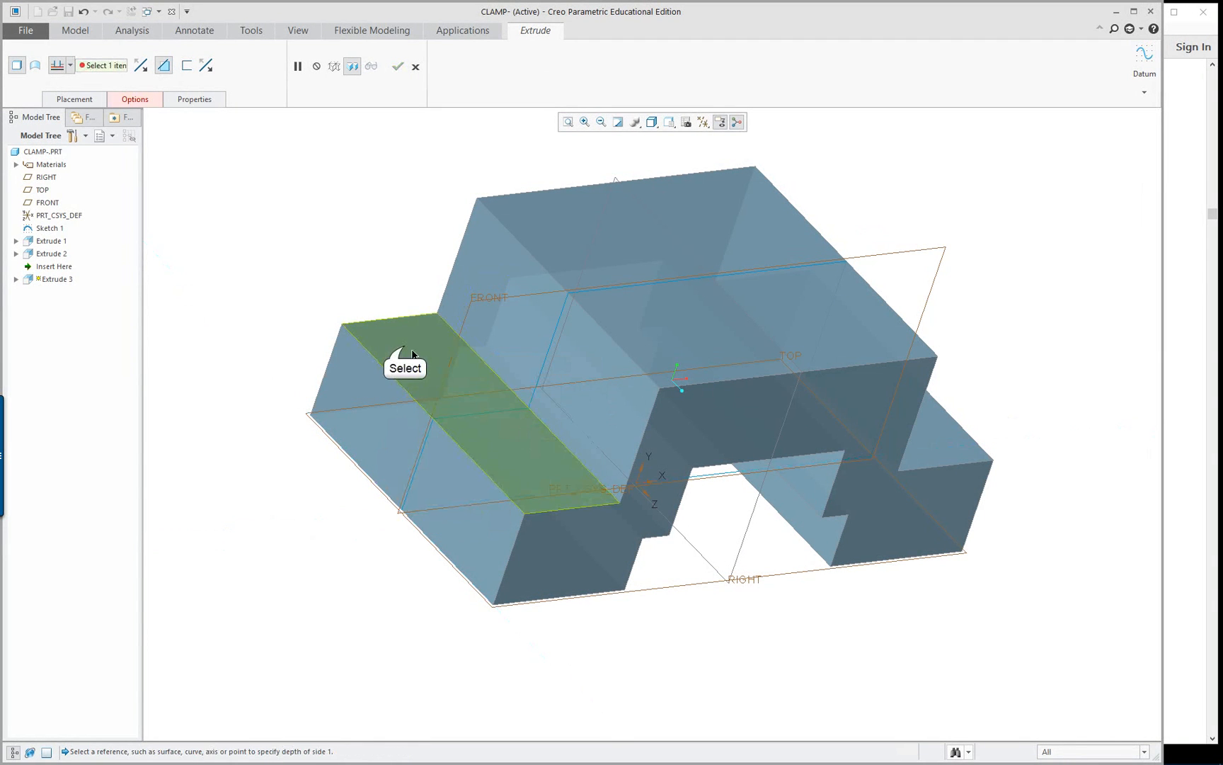
left_click(412, 354)
Flip the cut's material side to preview the opposite result, flip it back to the inside of the square, and complete the cut
mouse_move(658, 592)
middle_mouse_down()
mouse_move(701, 580)
mouse_move(679, 588)
middle_mouse_up()
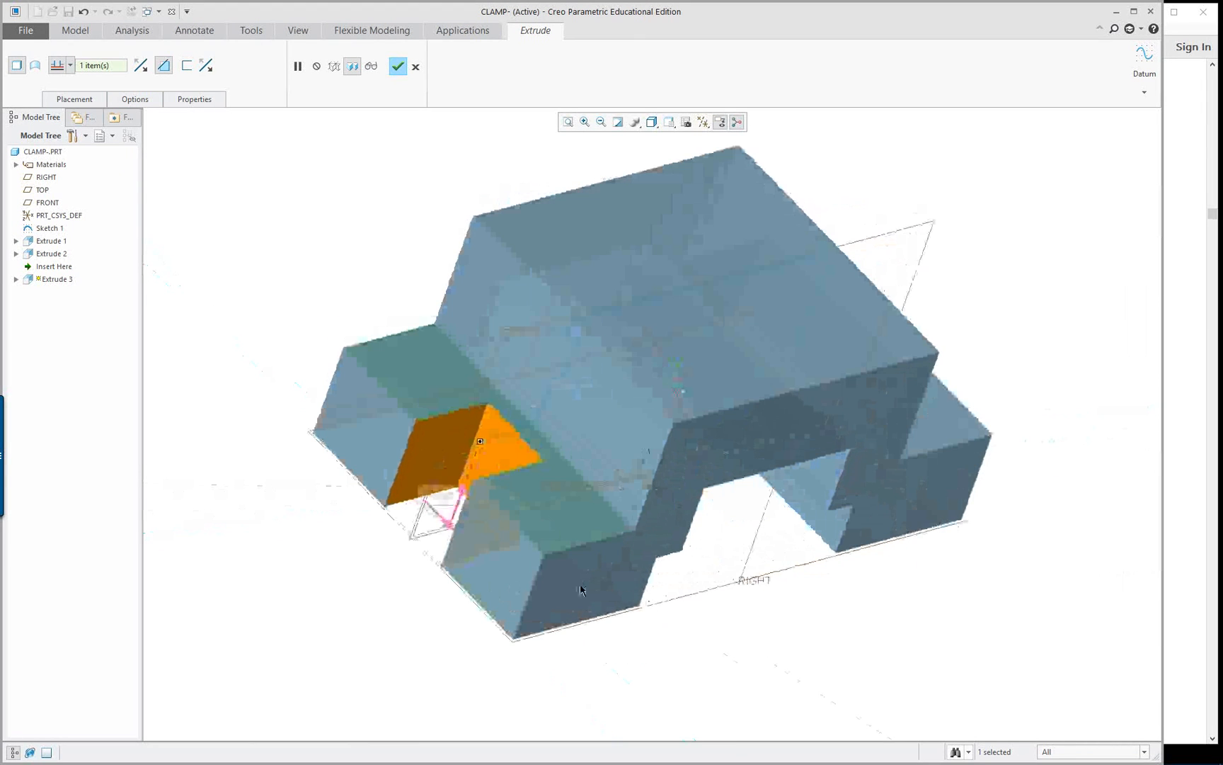
left_click(439, 523)
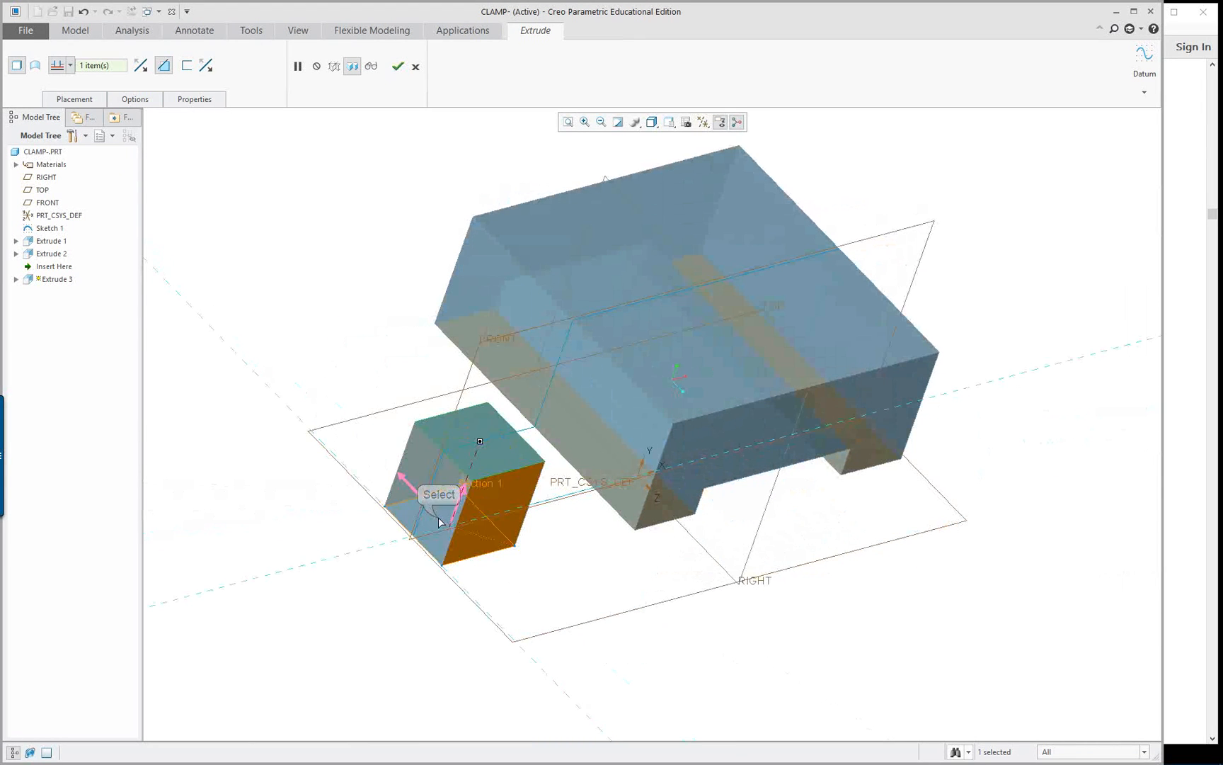
left_click(404, 481)
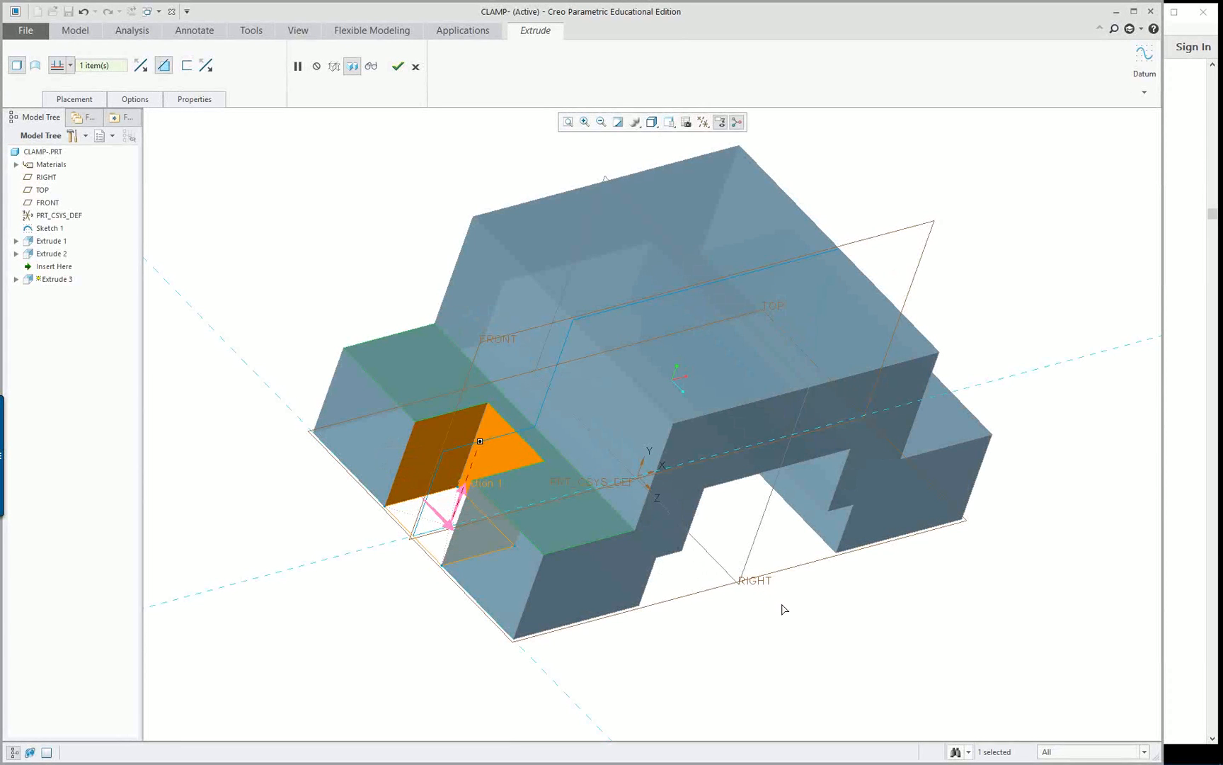
middle_click(296, 238)
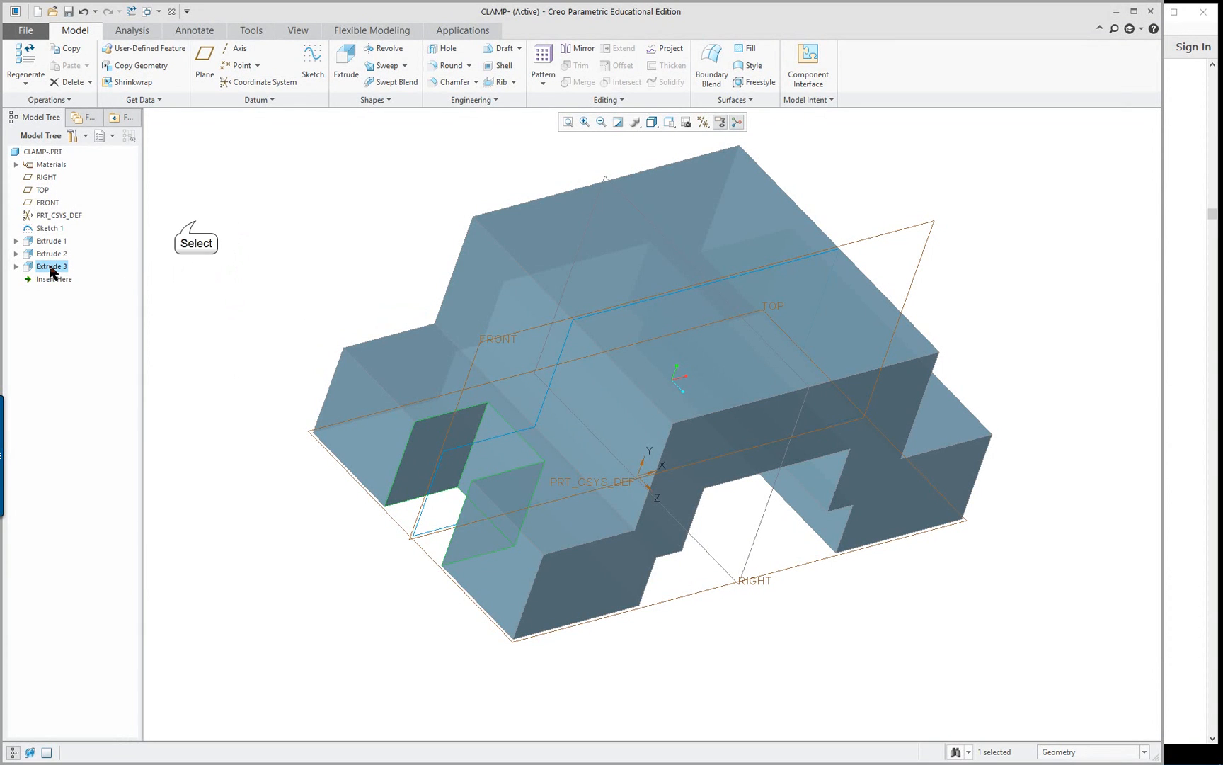
Mirror the square side cut about the RIGHT datum plane to copy it to the clamp's opposite side
left_click(196, 227)
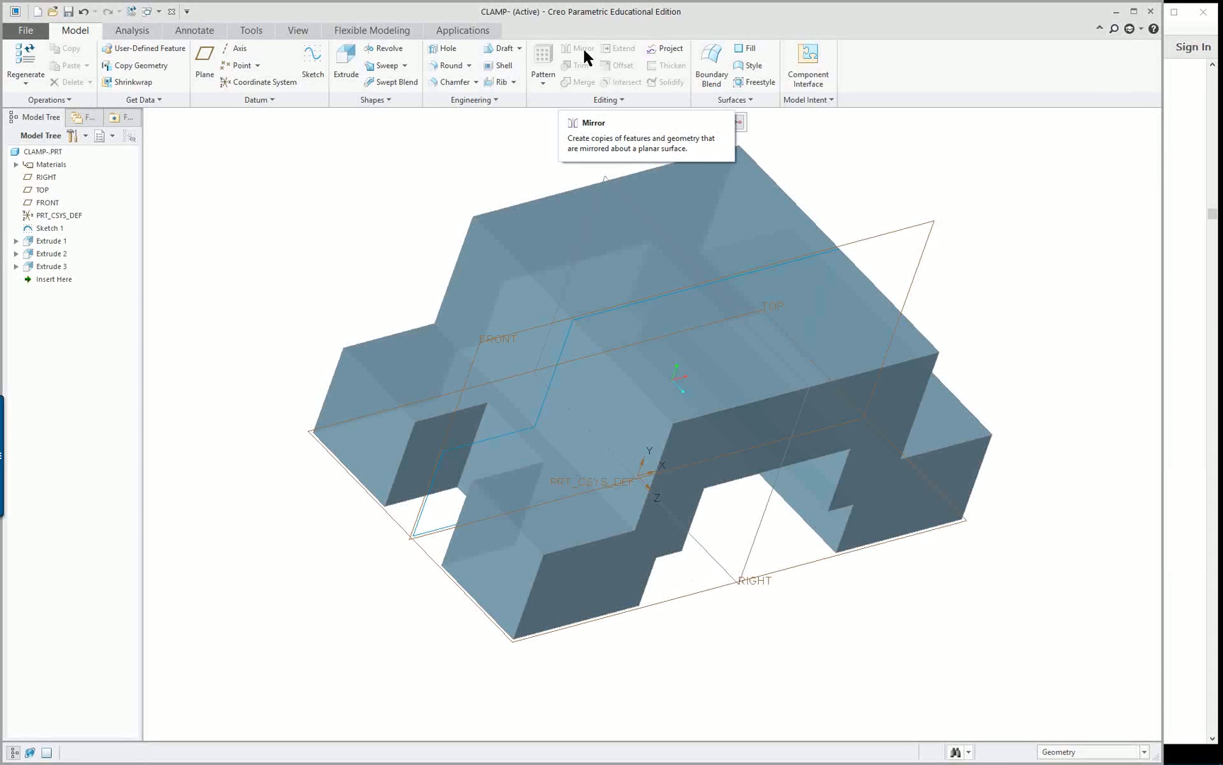
left_click(45, 267)
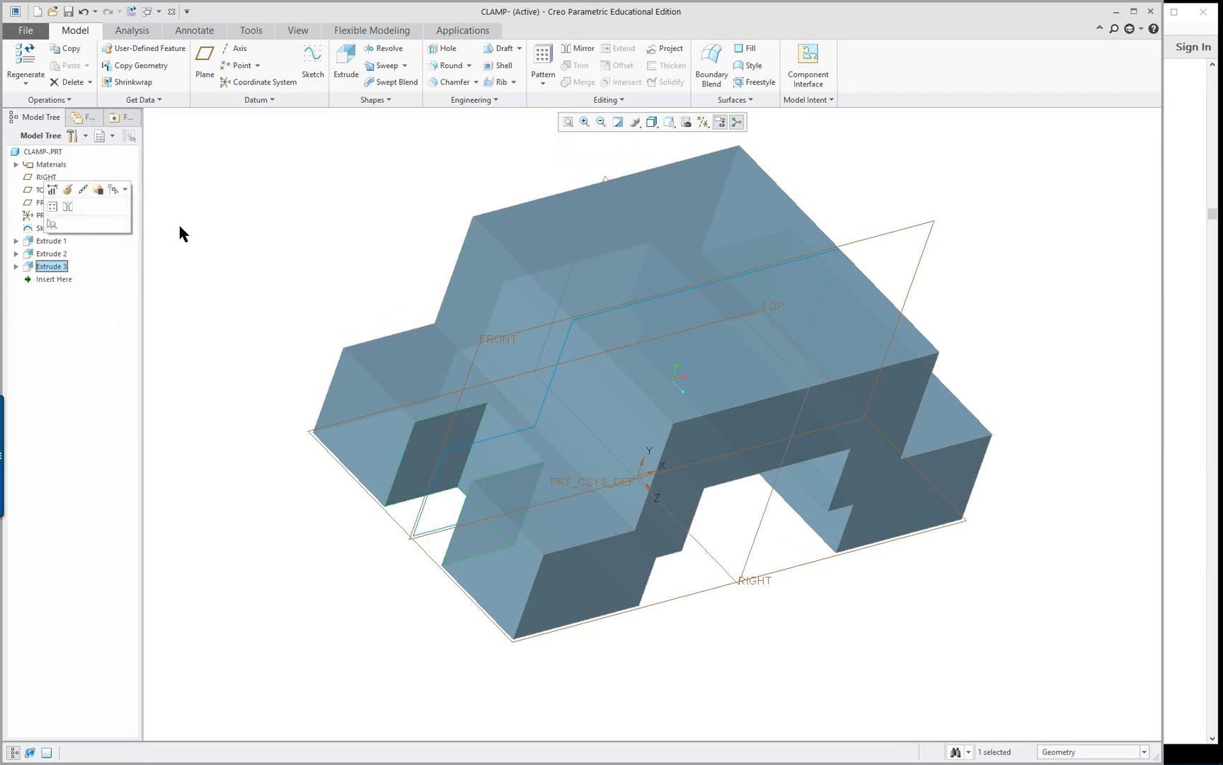
left_click(584, 51)
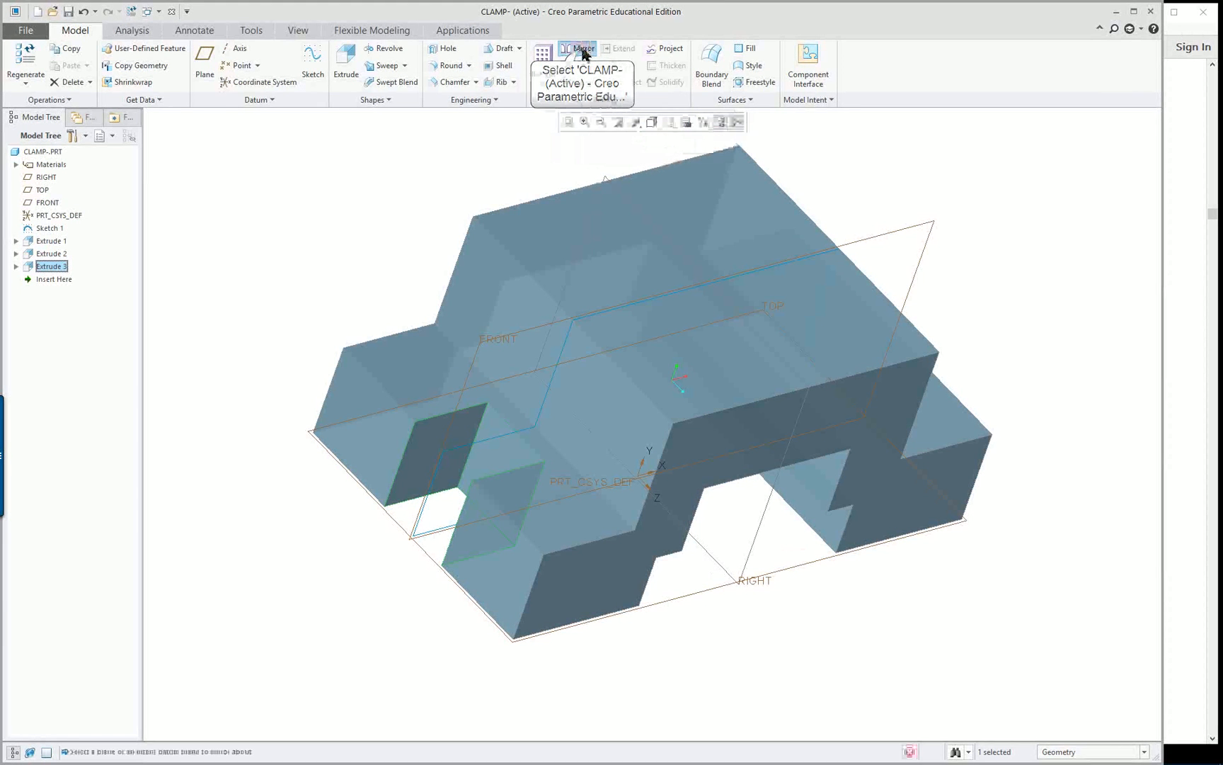
left_click(764, 522)
middle_click_drag(999, 606, 972, 579)
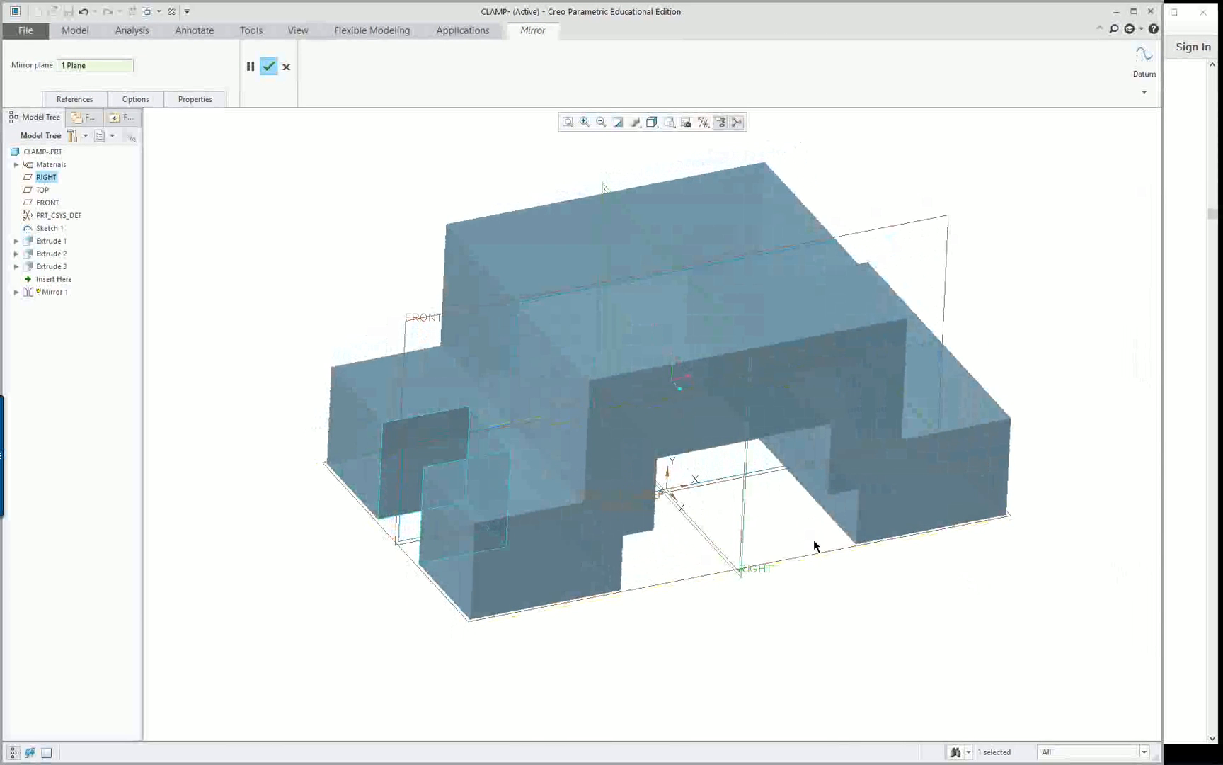
left_click(268, 67)
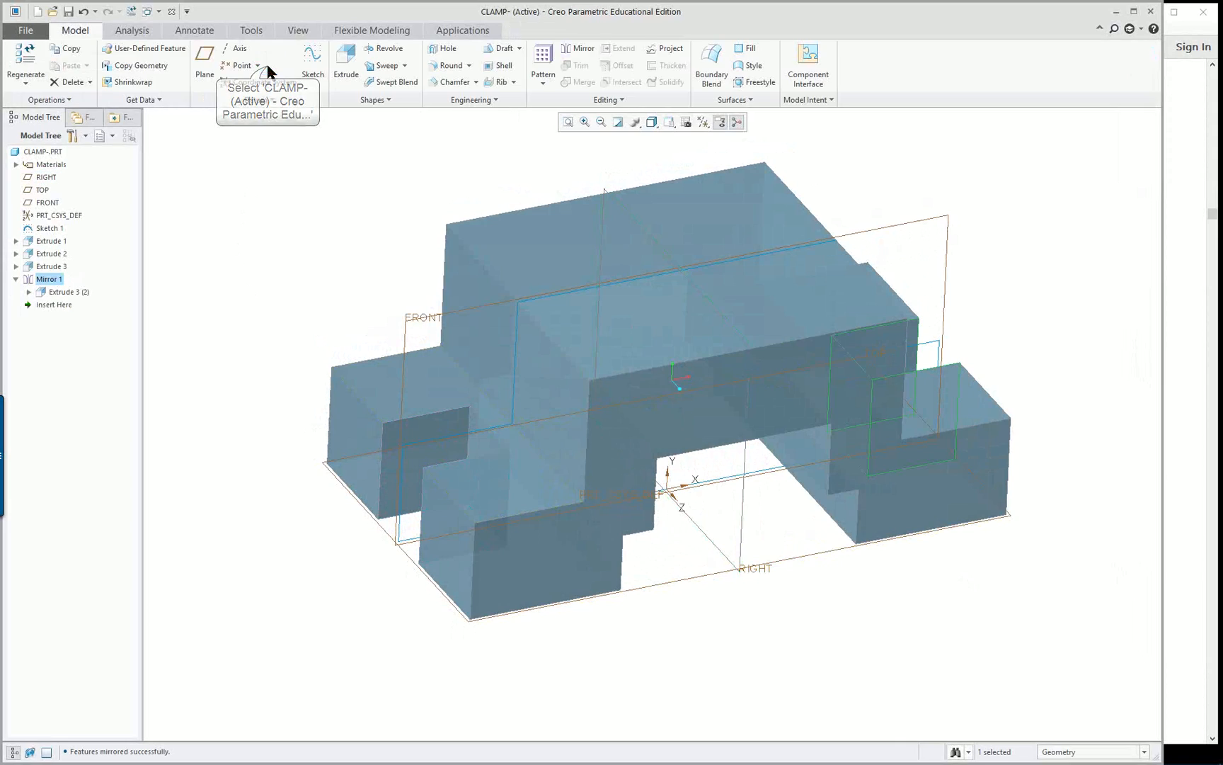
Examine the original and mirrored side cuts on the clamp from both sides and in the standard orientation
middle_click_drag(899, 520, 730, 488)
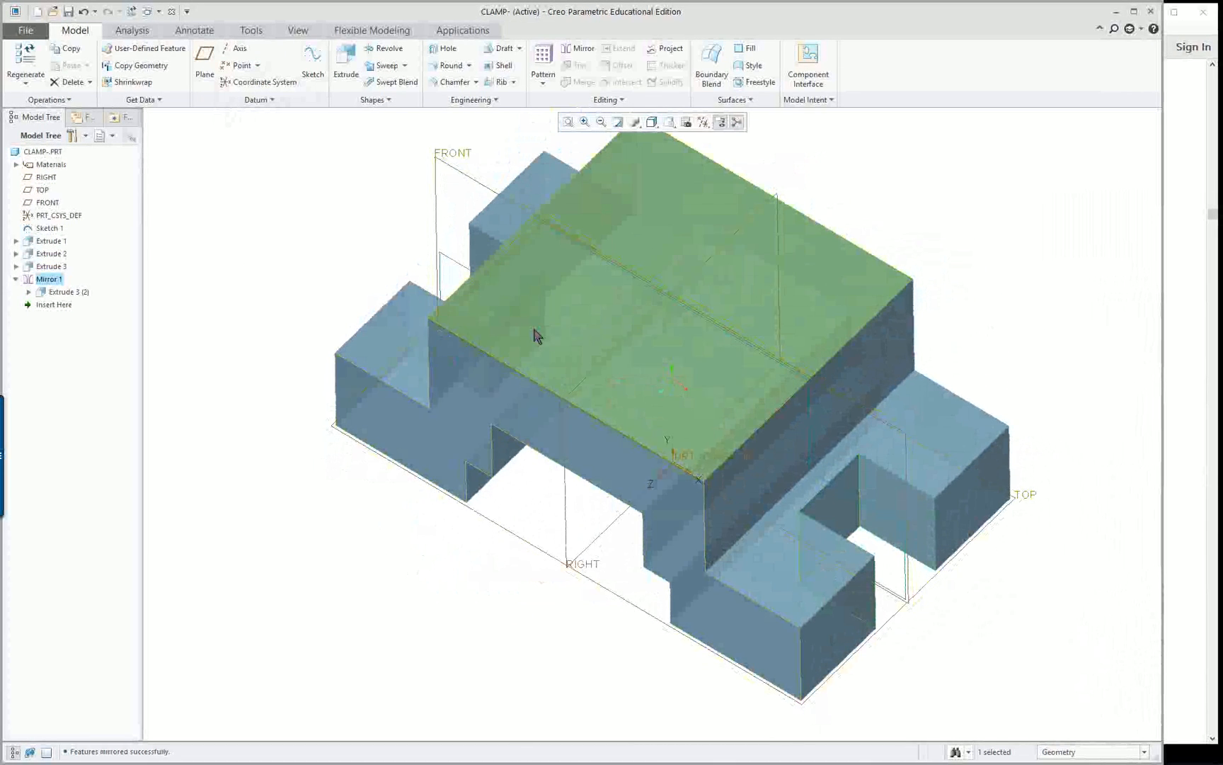
middle_click_drag(983, 606, 1019, 595)
key("ctrl+d")
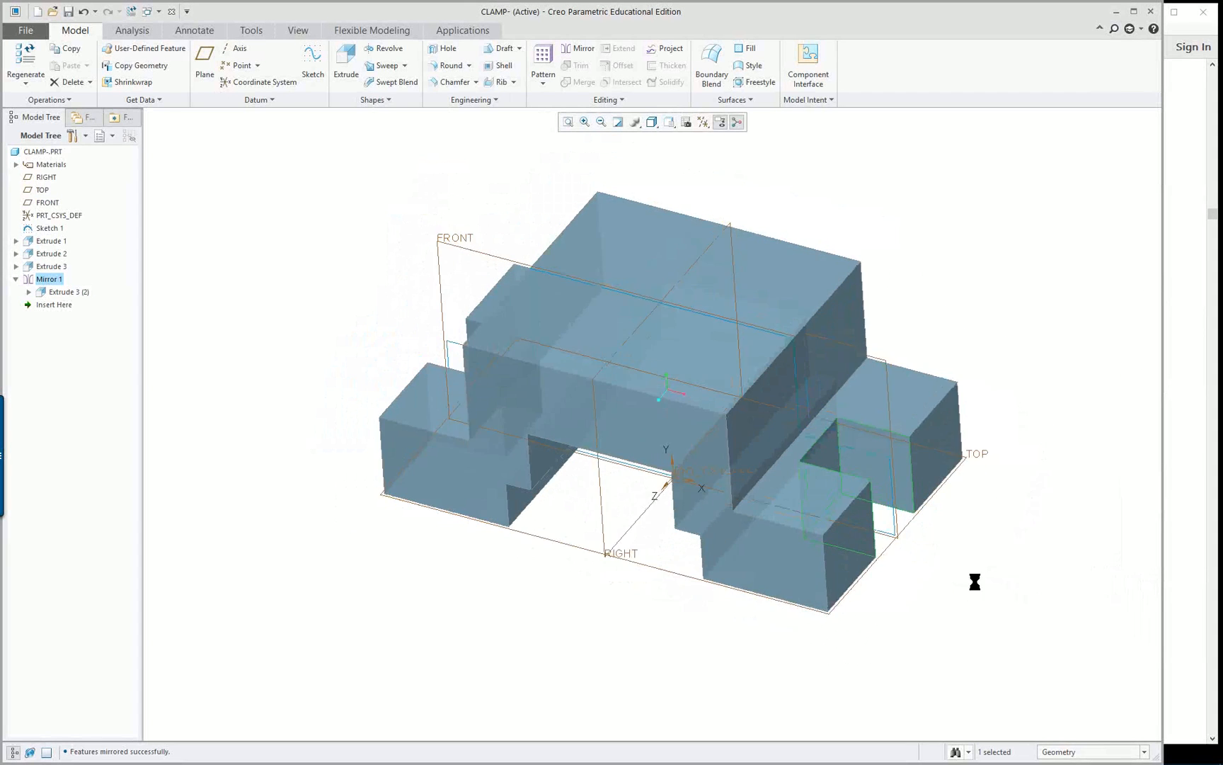
left_click(26, 32)
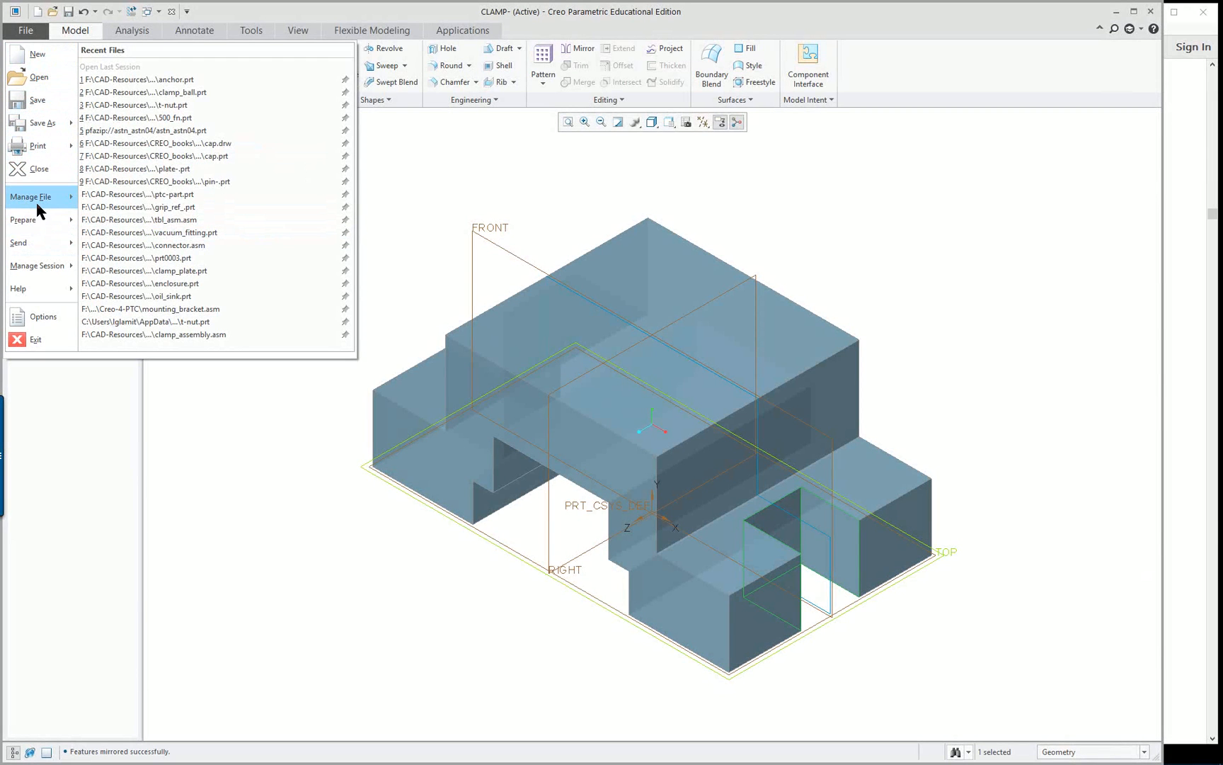
mouse_move(40, 210)
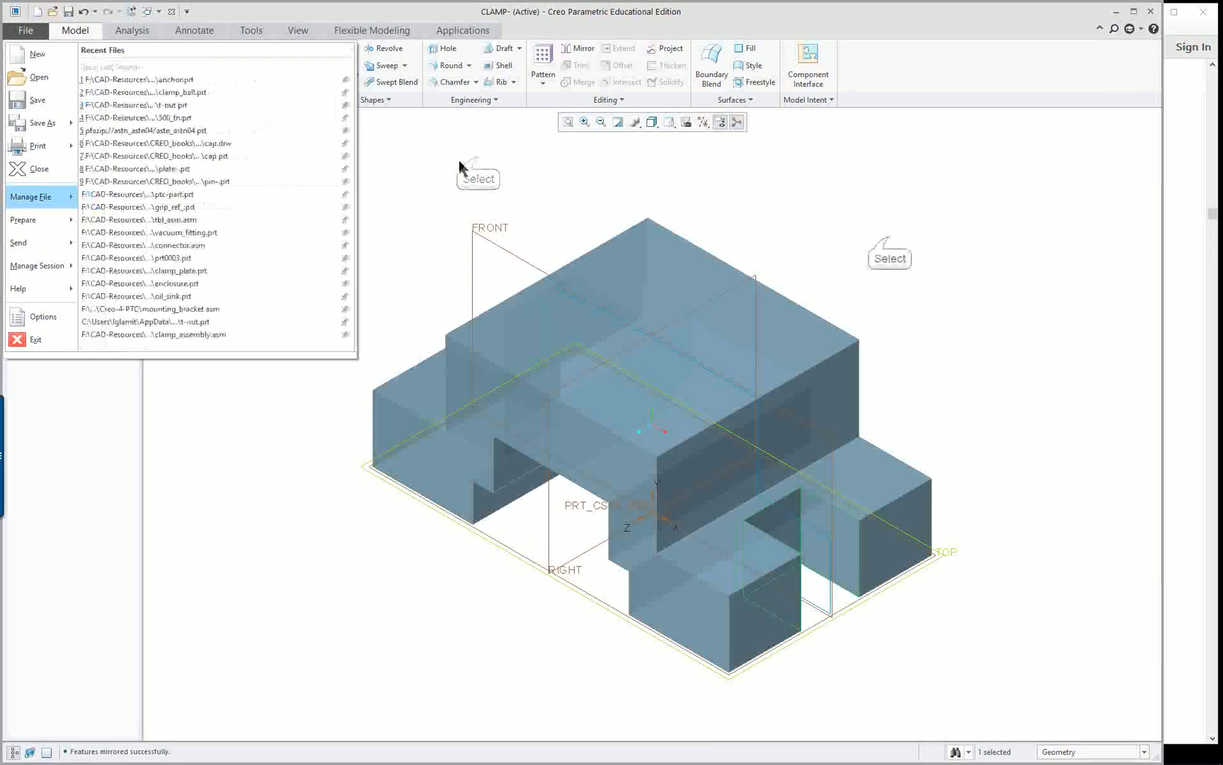
left_click(888, 236)
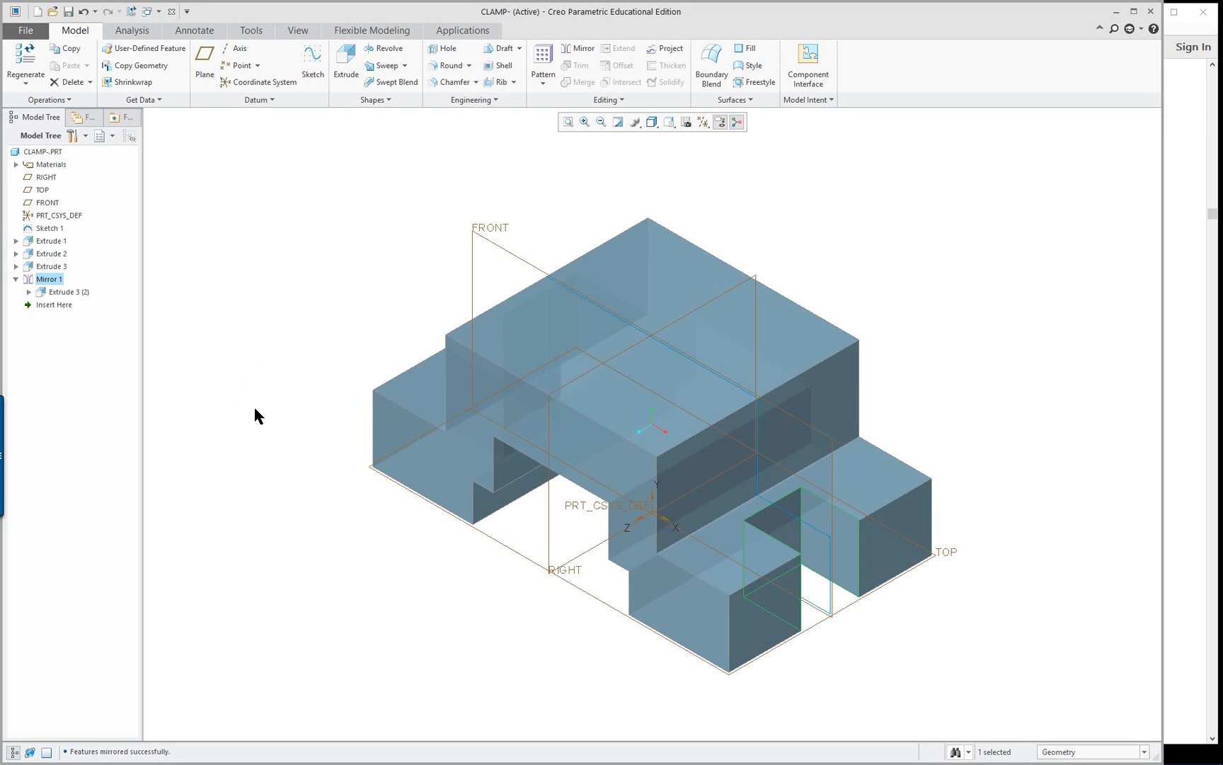
mouse_move(254, 414)
middle_mouse_down()
mouse_move(382, 420)
mouse_move(348, 436)
mouse_move(374, 418)
middle_mouse_up()
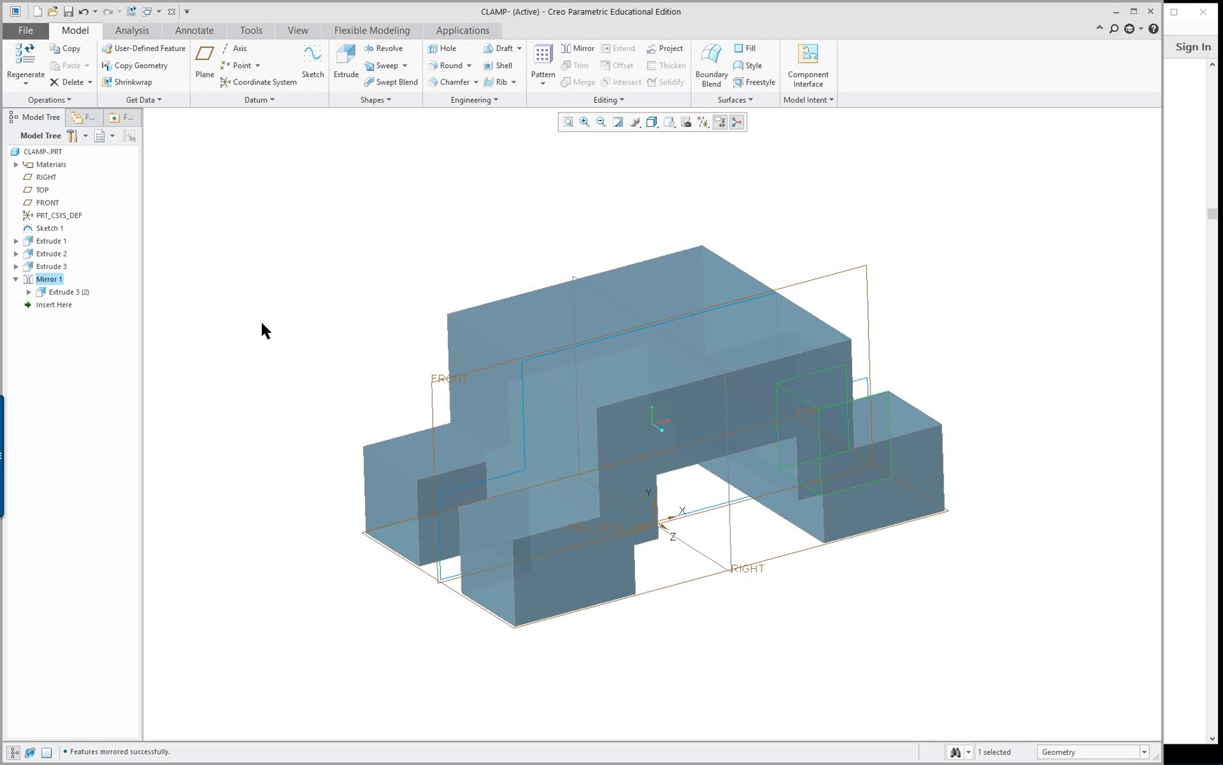
mouse_move(262, 341)
middle_mouse_down()
mouse_move(303, 315)
mouse_move(287, 303)
mouse_move(204, 317)
mouse_move(281, 343)
mouse_move(261, 322)
mouse_move(257, 354)
middle_mouse_up()
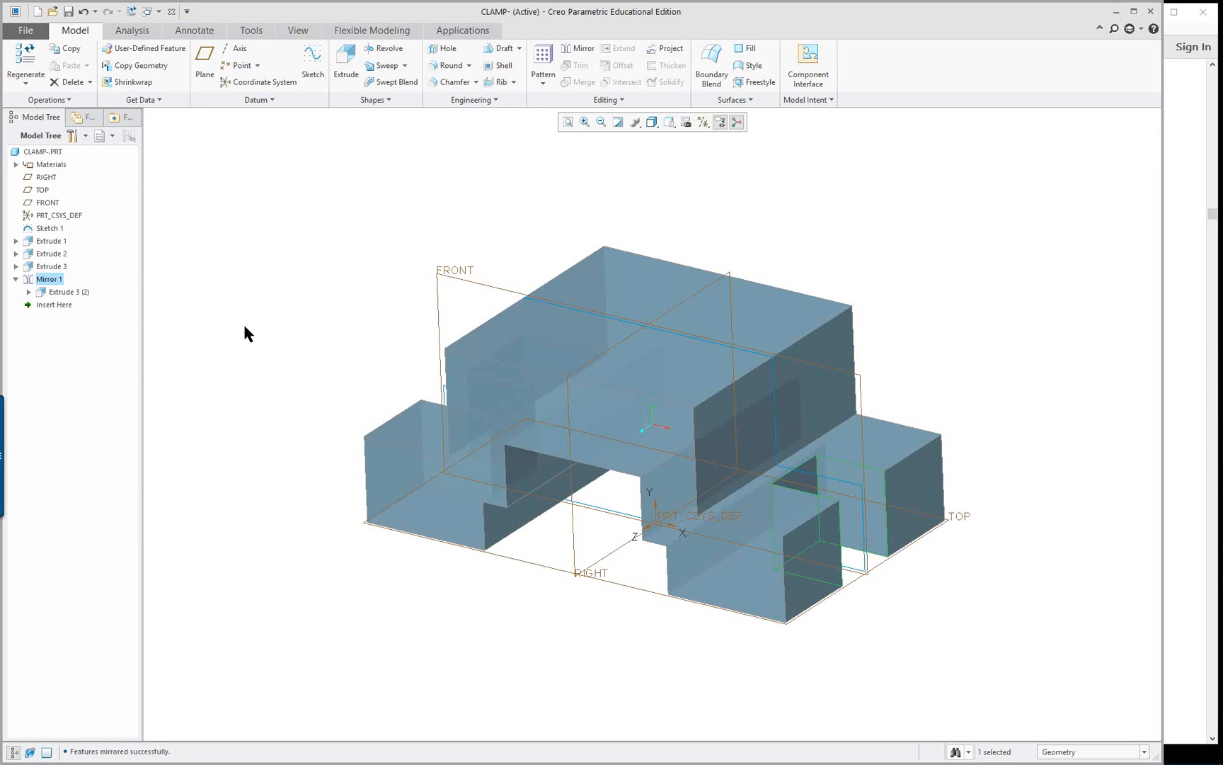
mouse_move(293, 369)
middle_mouse_down()
mouse_move(314, 331)
mouse_move(407, 306)
mouse_move(271, 335)
mouse_move(267, 355)
middle_mouse_up()
Switch to the reference PDF in Acrobat Reader and find the final clamp display instructions on page 176
left_click(1172, 346)
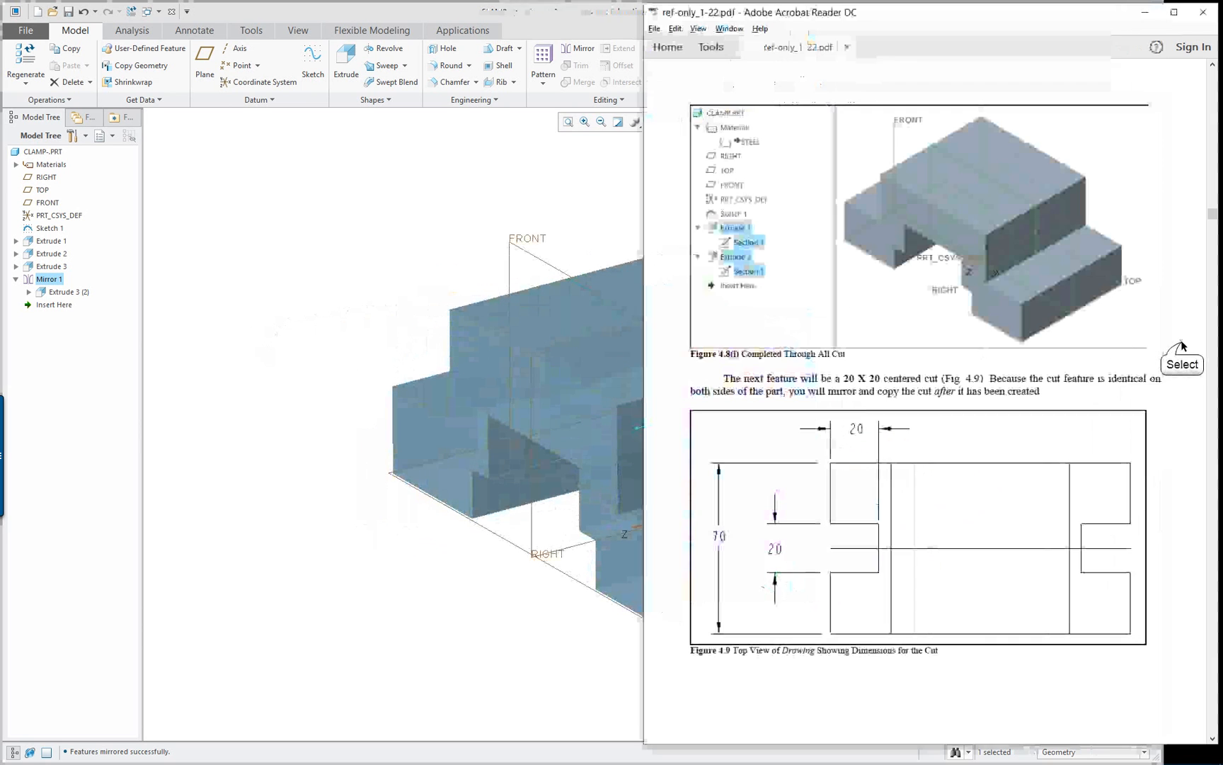
scroll(924, 408, "down", 15)
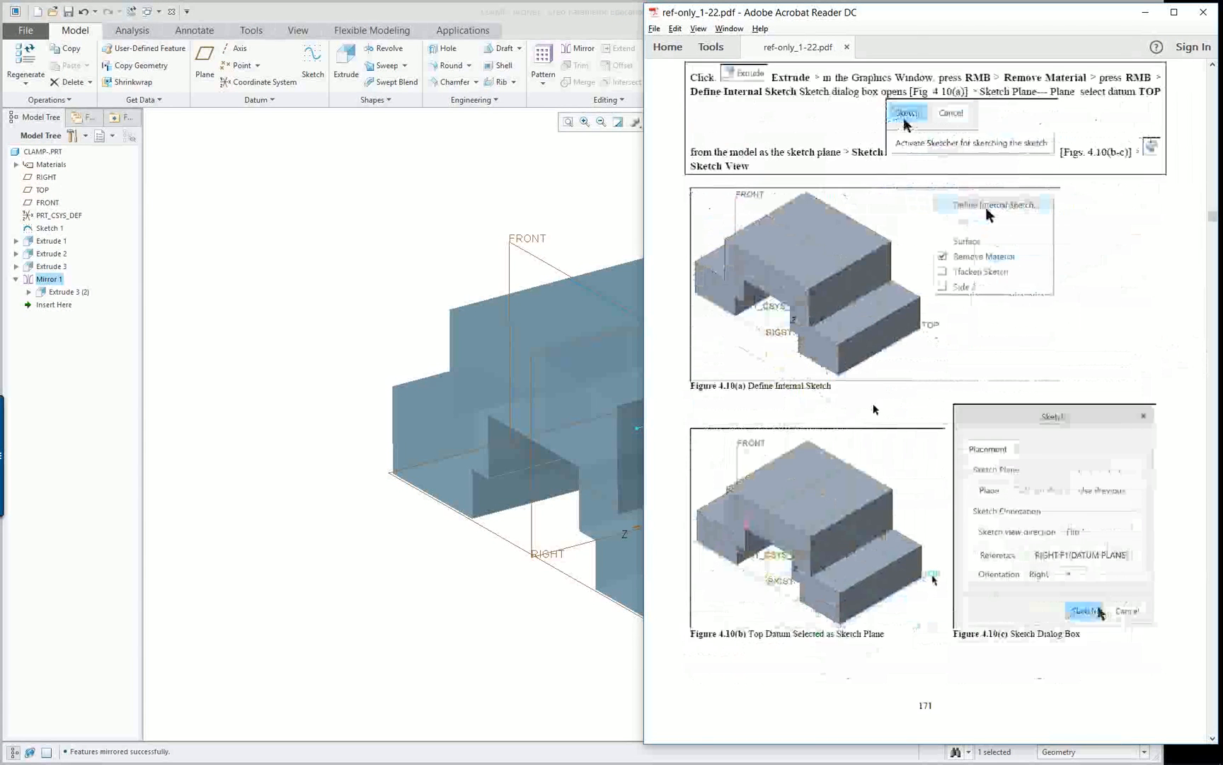
scroll(873, 405, "down", 10)
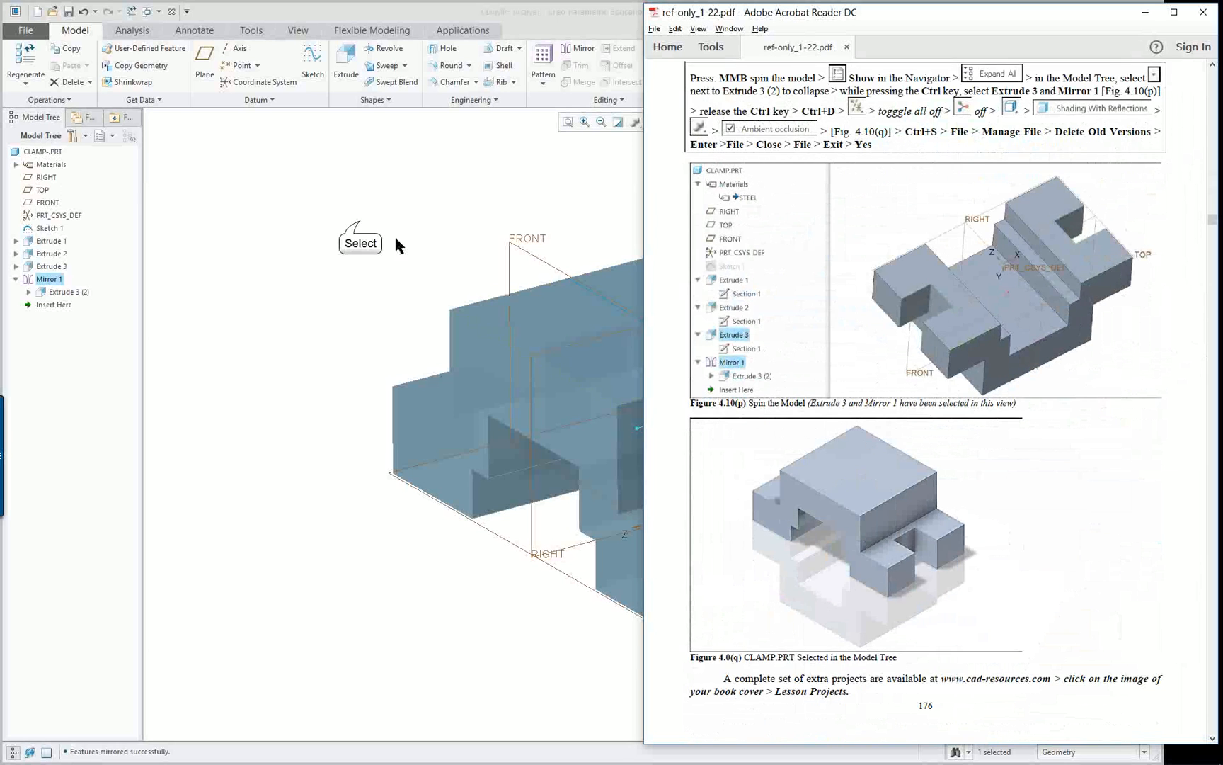
Switch back to Creo and display the clamp in its standard orientation with the Shading With Reflections style
left_click(358, 221)
key("ctrl+d")
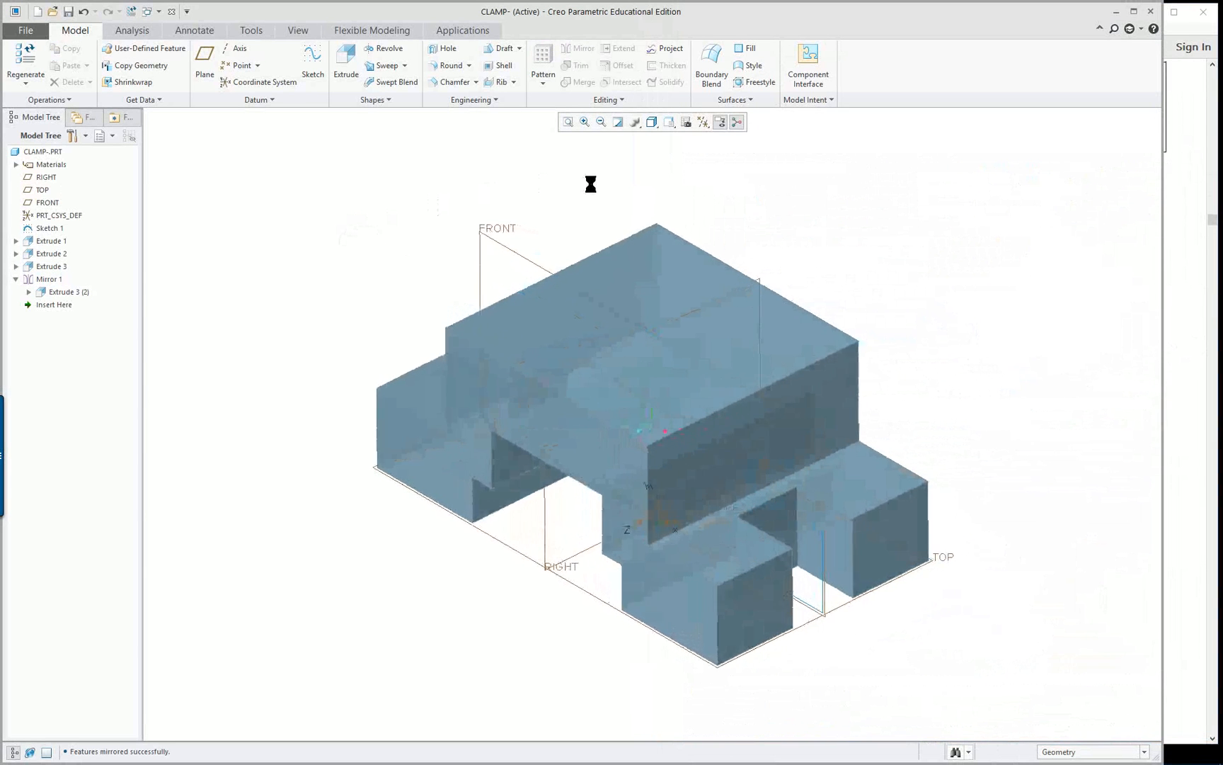
left_click(652, 123)
left_click(669, 138)
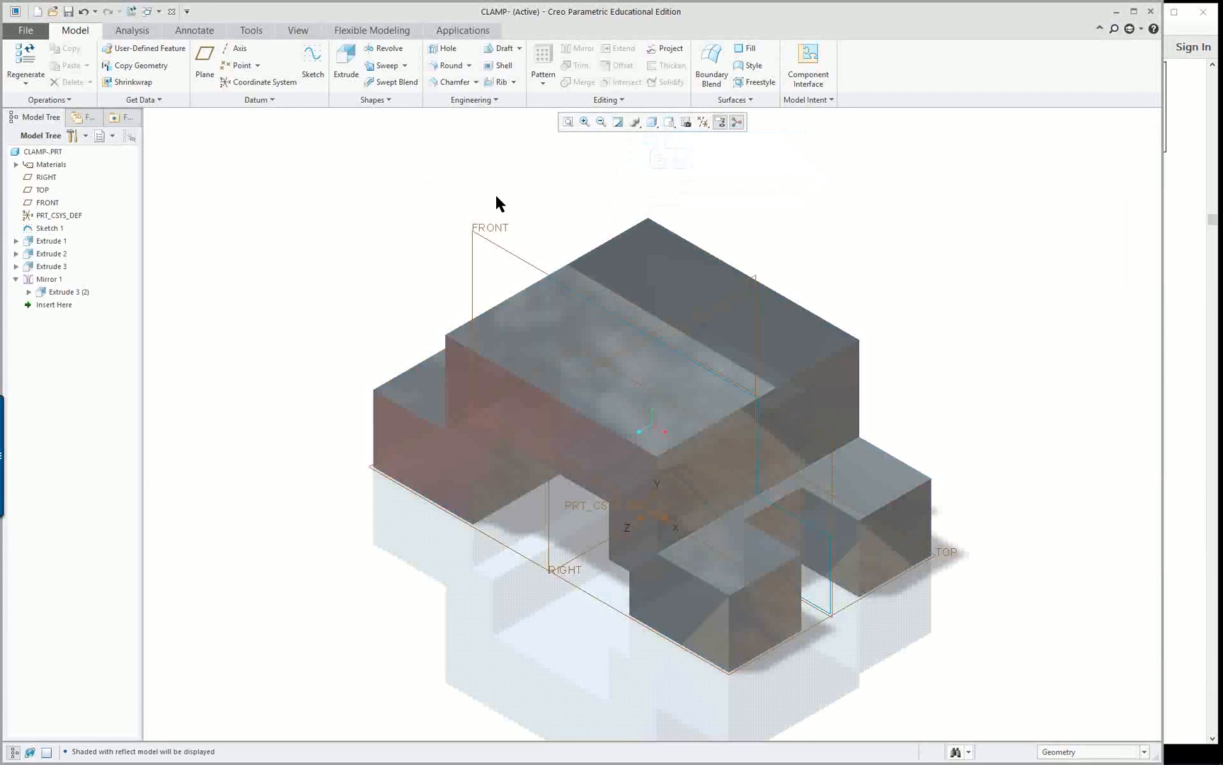
mouse_move(1049, 599)
middle_mouse_down()
mouse_move(1035, 595)
mouse_move(1062, 538)
mouse_move(1019, 609)
middle_mouse_up()
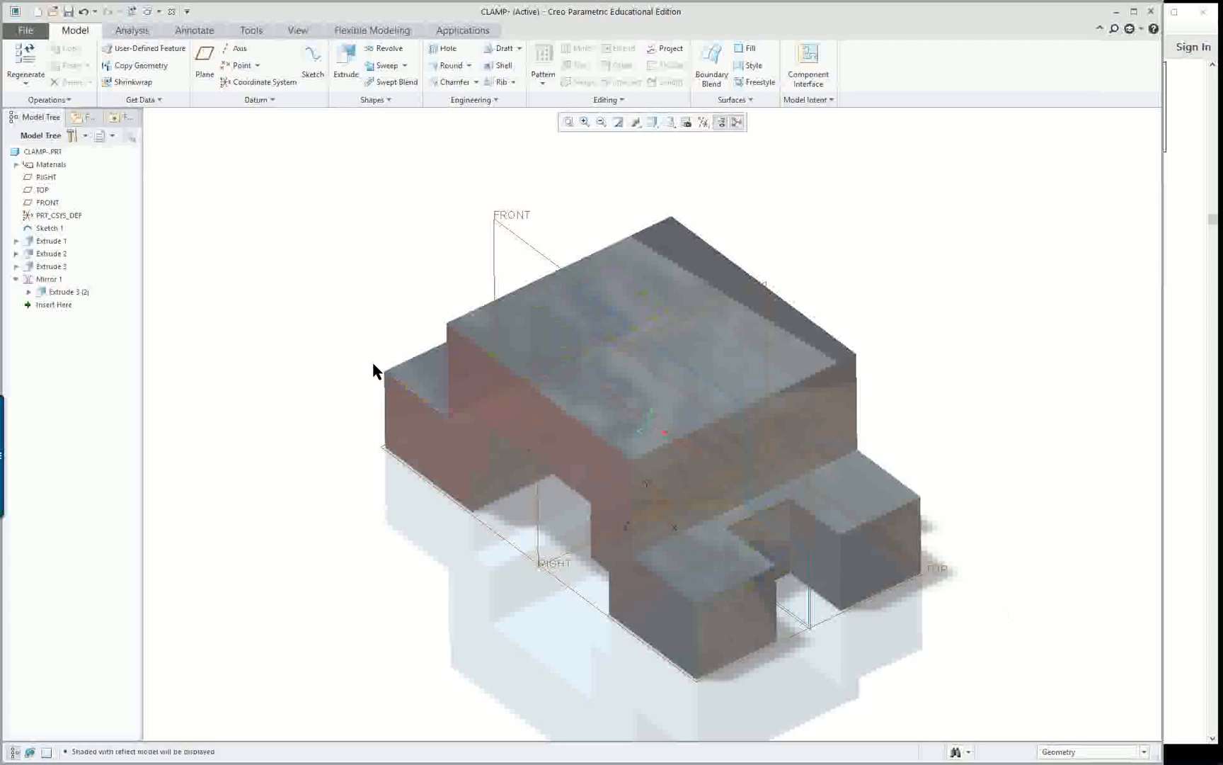